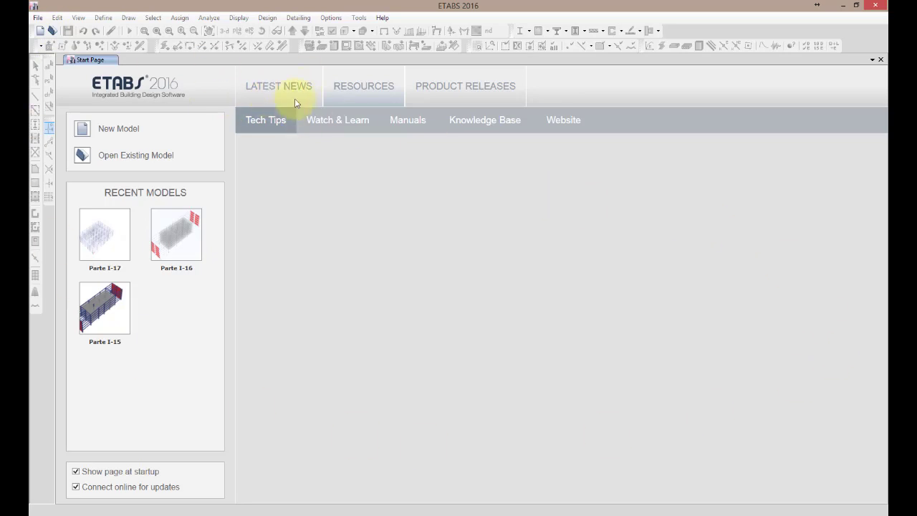
{"action": "left_click", "coordinate": [281, 90]}
{"action": "left_click", "coordinate": [354, 91]}
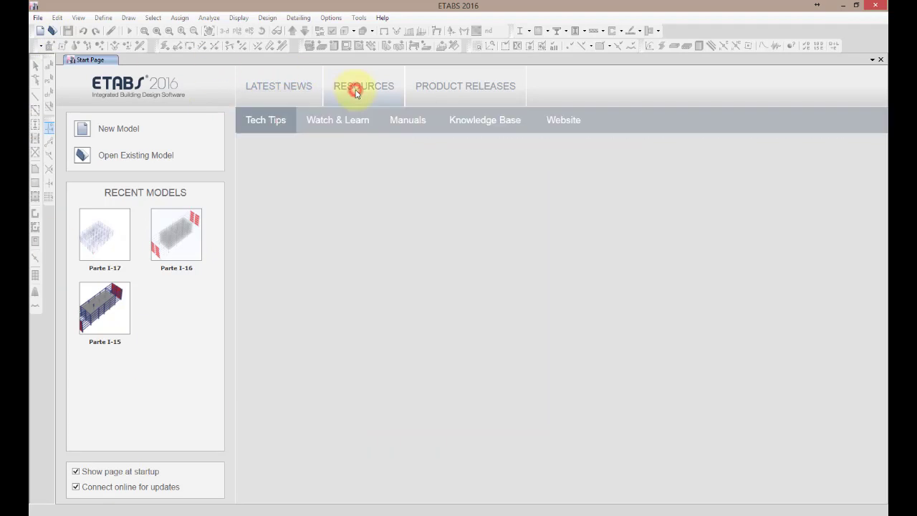
{"action": "left_click", "coordinate": [484, 92]}
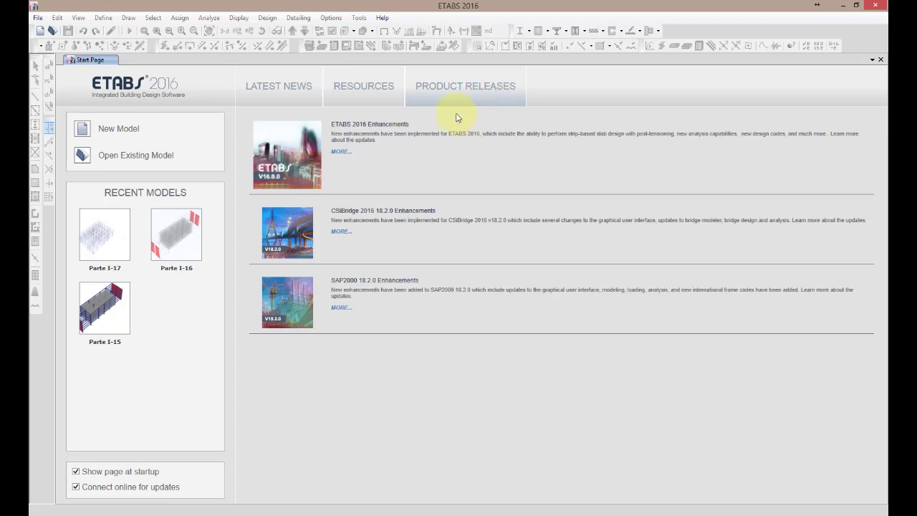
Start a new model initialized with the settings of the model file Plantilla ET2016M3DV01.EDB
{"action": "left_click", "coordinate": [129, 134]}
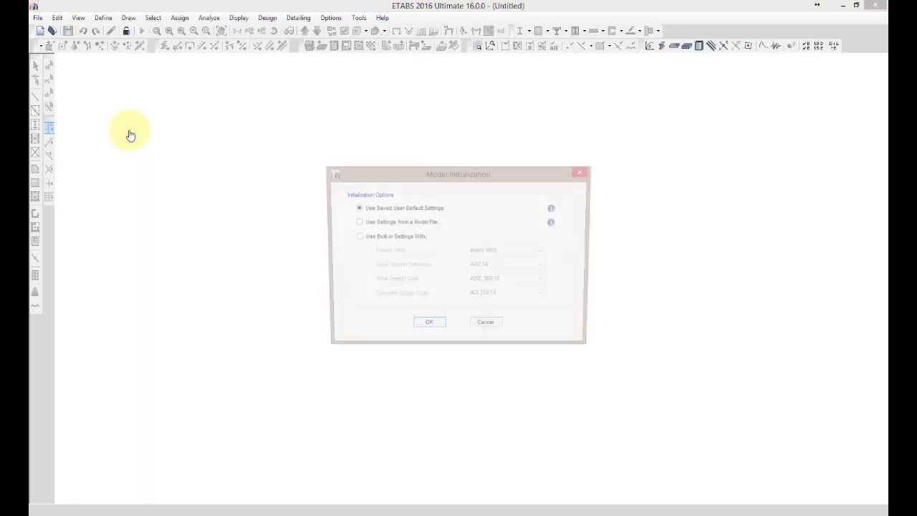
{"action": "left_click", "coordinate": [382, 224]}
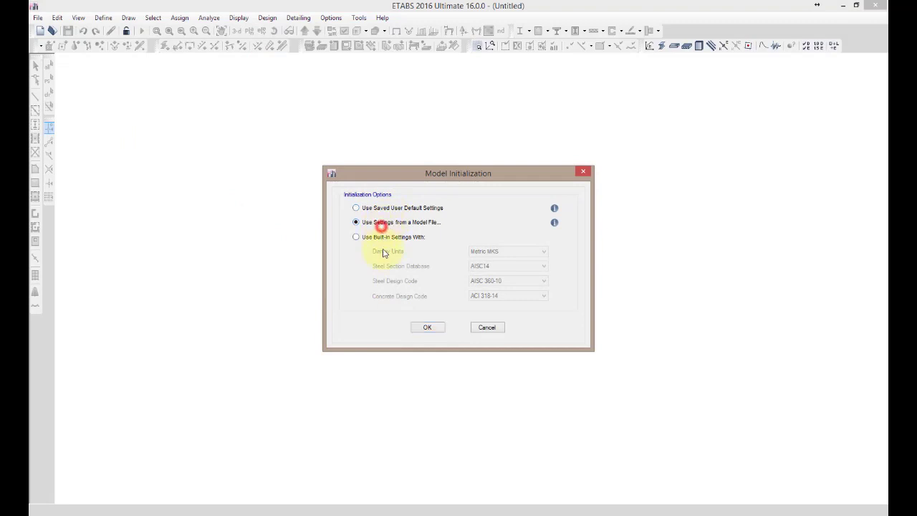
{"action": "left_click", "coordinate": [427, 328]}
{"action": "left_click", "coordinate": [431, 328]}
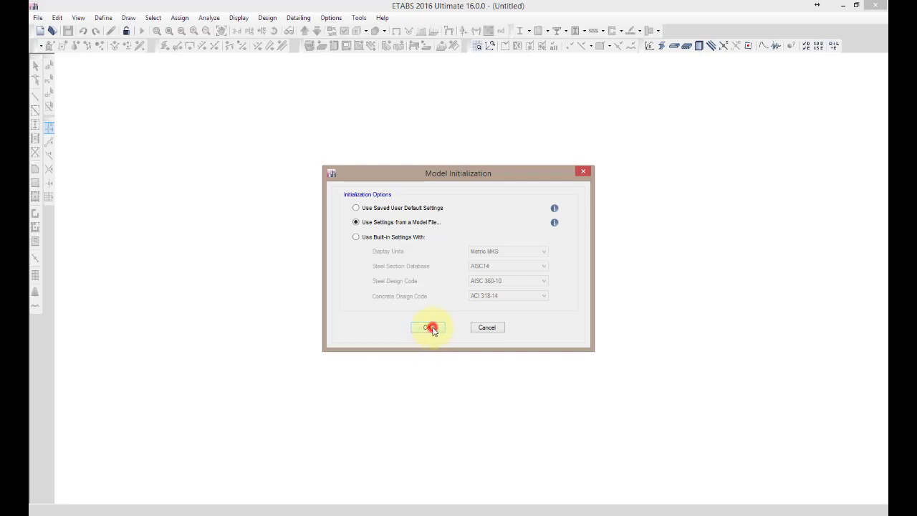
{"action": "left_click", "coordinate": [324, 99]}
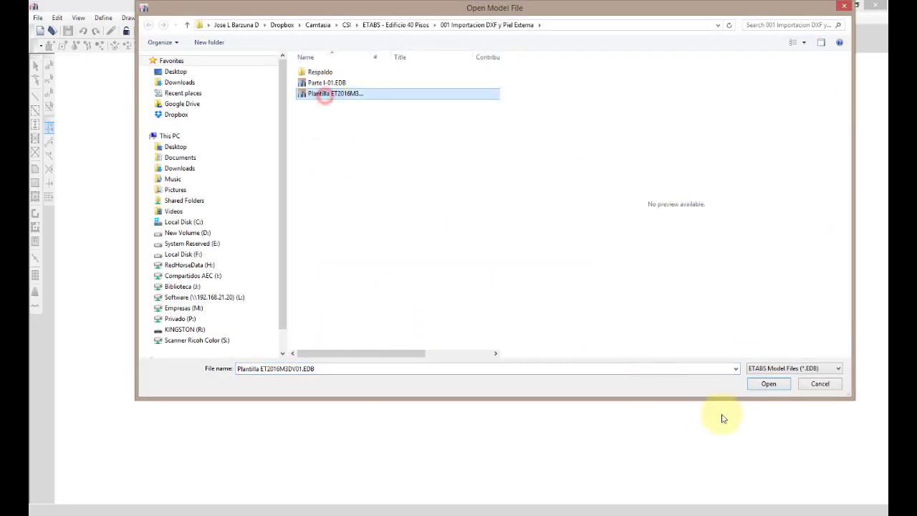
{"action": "left_click", "coordinate": [768, 384]}
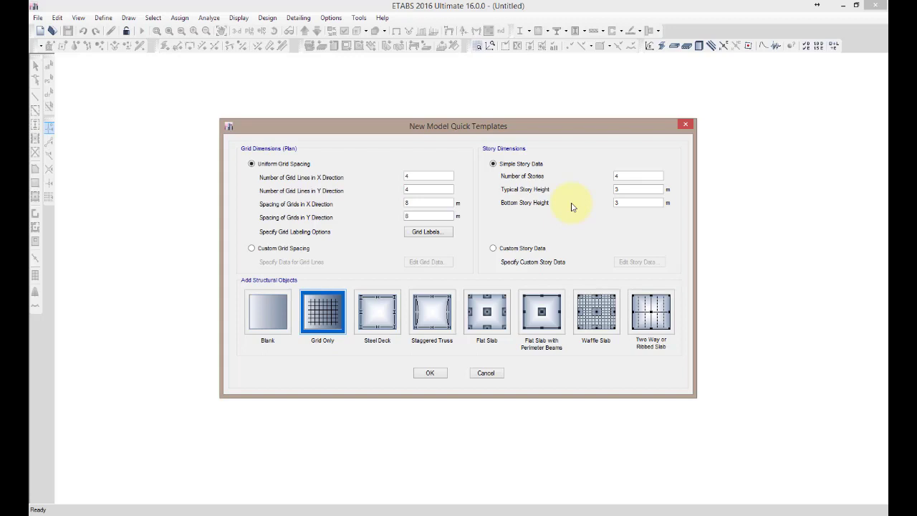
Create a blank model with 40 stories, a typical story height of 3 m and a bottom story height of 4.5 m
{"action": "left_click", "coordinate": [636, 178]}
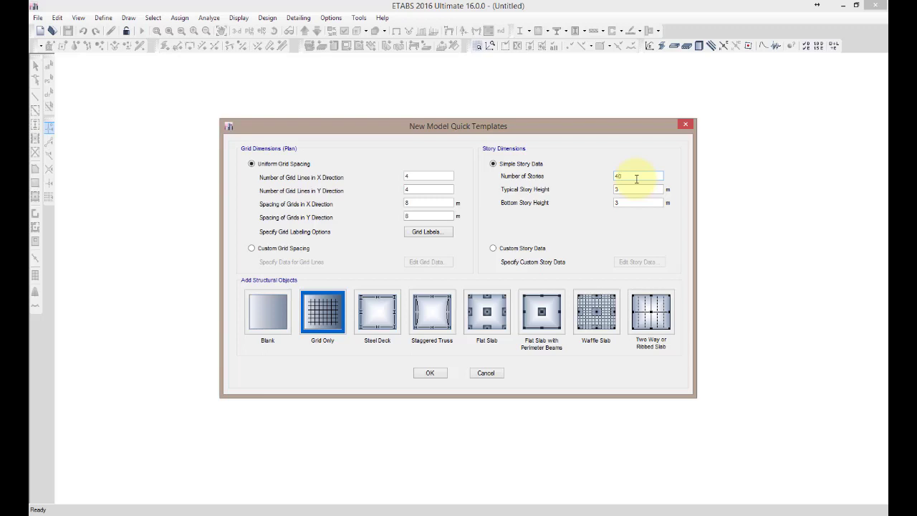
{"action": "left_click", "coordinate": [633, 189]}
{"action": "left_click", "coordinate": [629, 202]}
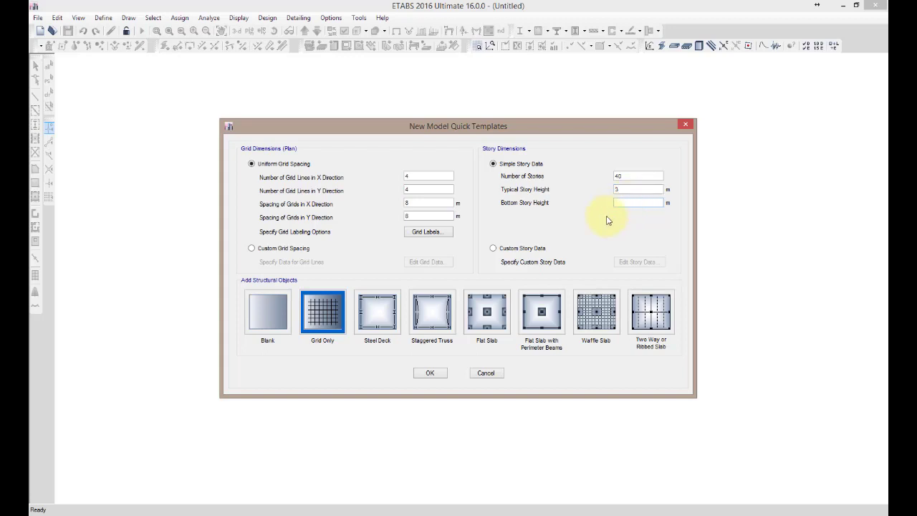
{"action": "left_click", "coordinate": [428, 217]}
{"action": "left_click", "coordinate": [269, 318]}
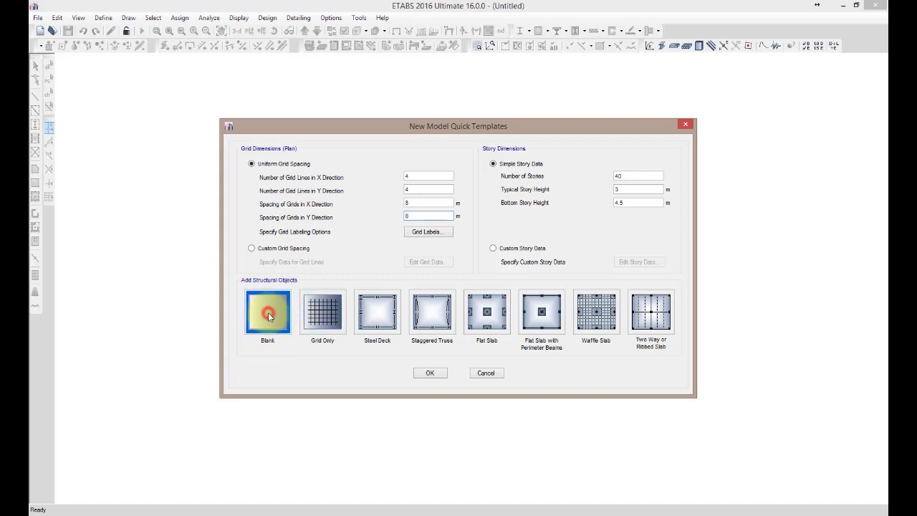
{"action": "left_click", "coordinate": [433, 373]}
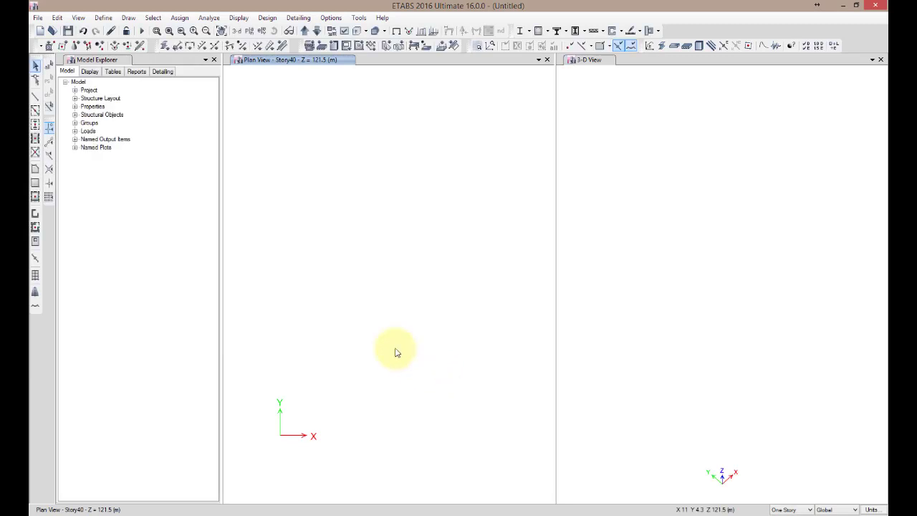
Review the story data table and the definition of grid system G1
{"action": "left_click", "coordinate": [190, 268]}
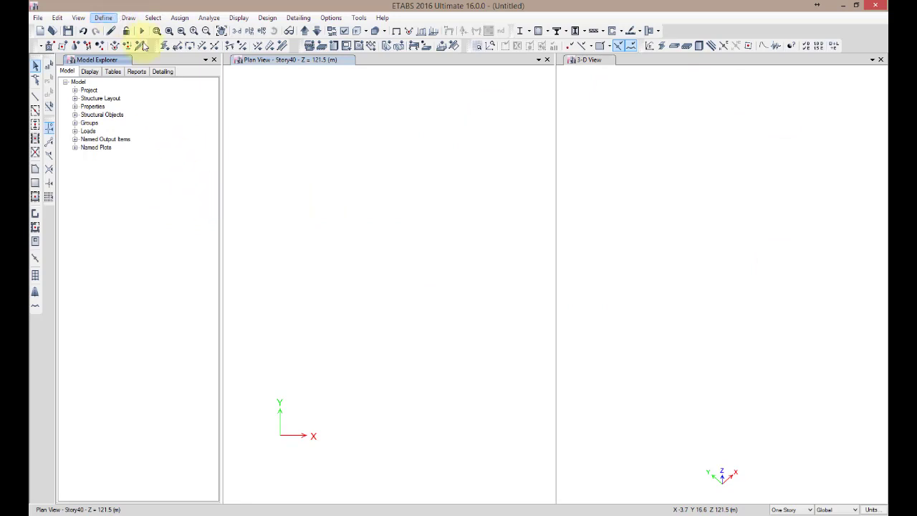
{"action": "left_click", "coordinate": [57, 17]}
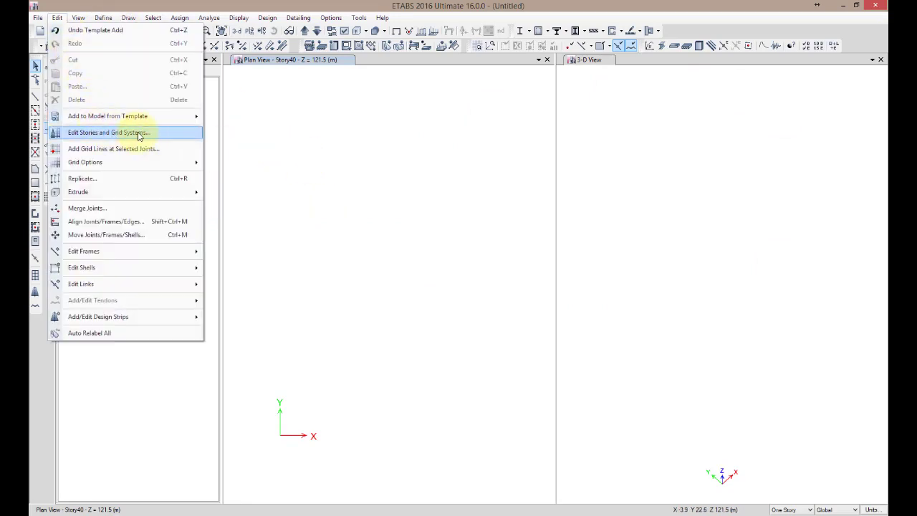
{"action": "left_click", "coordinate": [174, 133]}
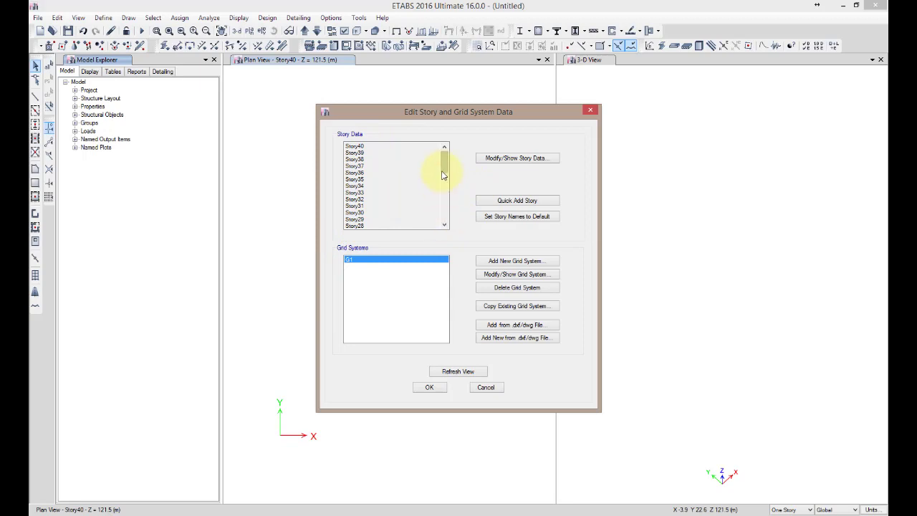
{"action": "left_click", "coordinate": [522, 157]}
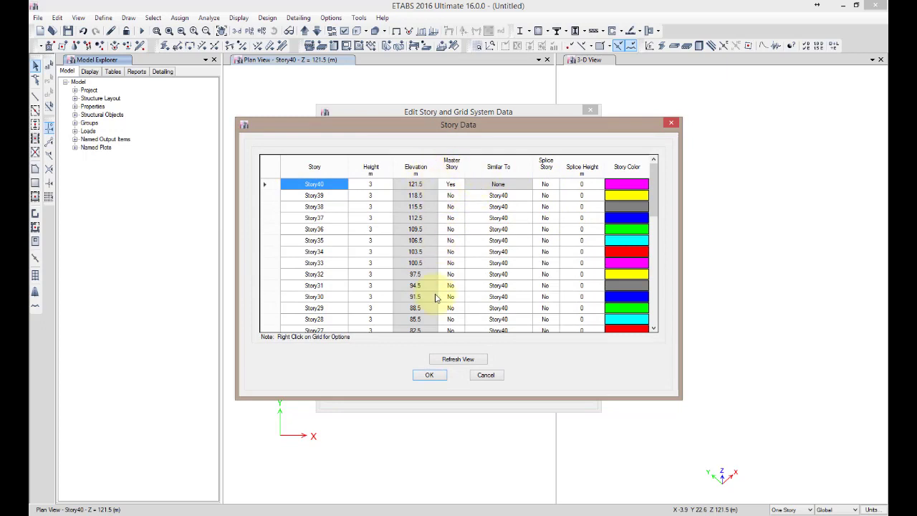
{"action": "left_click", "coordinate": [431, 375]}
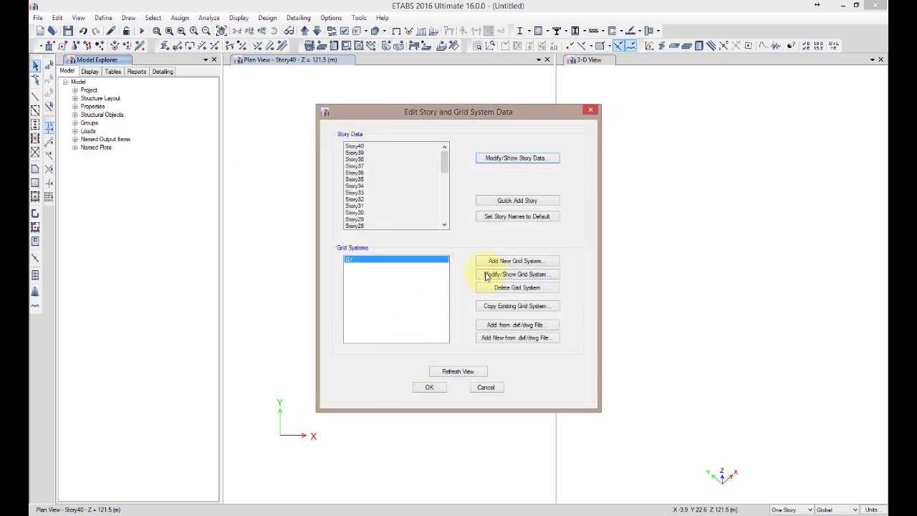
{"action": "left_click", "coordinate": [491, 274]}
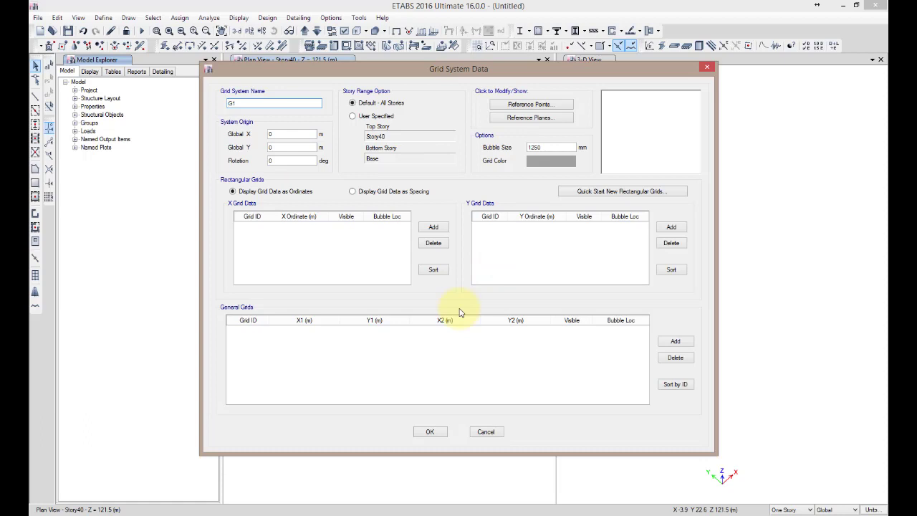
{"action": "left_click", "coordinate": [431, 431]}
{"action": "left_click", "coordinate": [431, 387]}
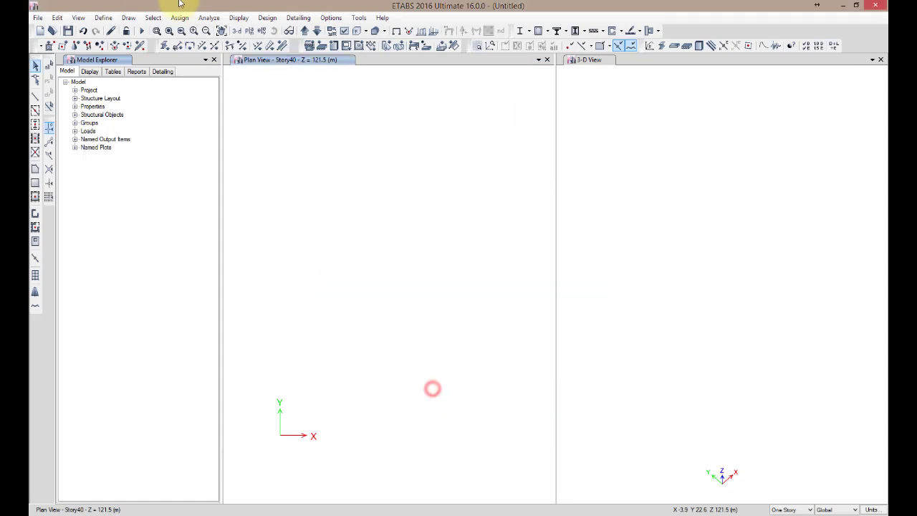
Review the lists of defined materials and frame sections brought in from the template
{"action": "left_click", "coordinate": [104, 18]}
{"action": "left_click", "coordinate": [126, 31]}
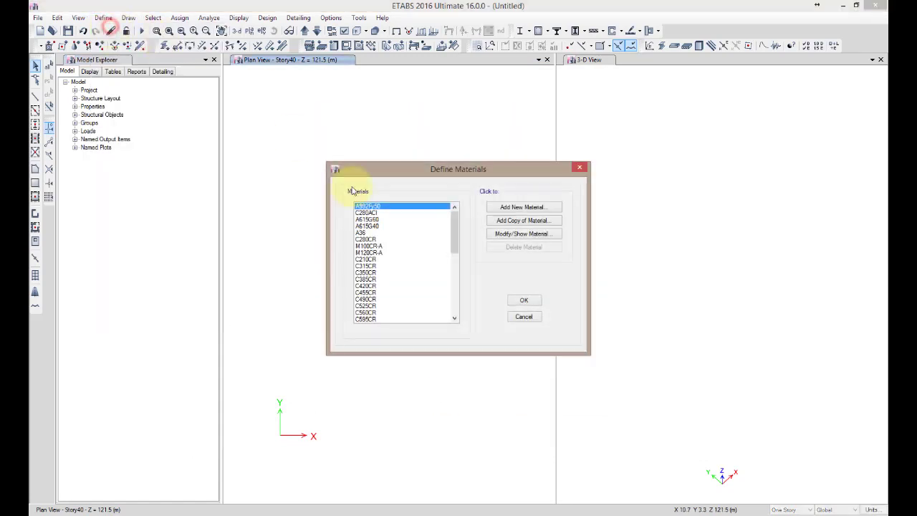
{"action": "left_click_drag", "start_coordinate": [453, 228], "coordinate": [467, 204]}
{"action": "left_click", "coordinate": [524, 317]}
{"action": "left_click", "coordinate": [103, 18]}
{"action": "mouse_move", "coordinate": [135, 46]}
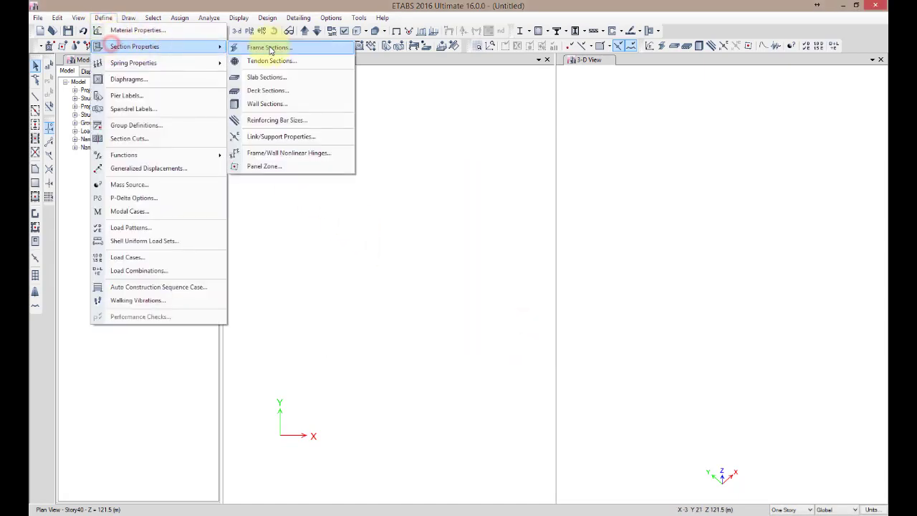
{"action": "left_click", "coordinate": [261, 48]}
{"action": "left_click_drag", "start_coordinate": [467, 262], "coordinate": [479, 243]}
{"action": "left_click", "coordinate": [561, 363]}
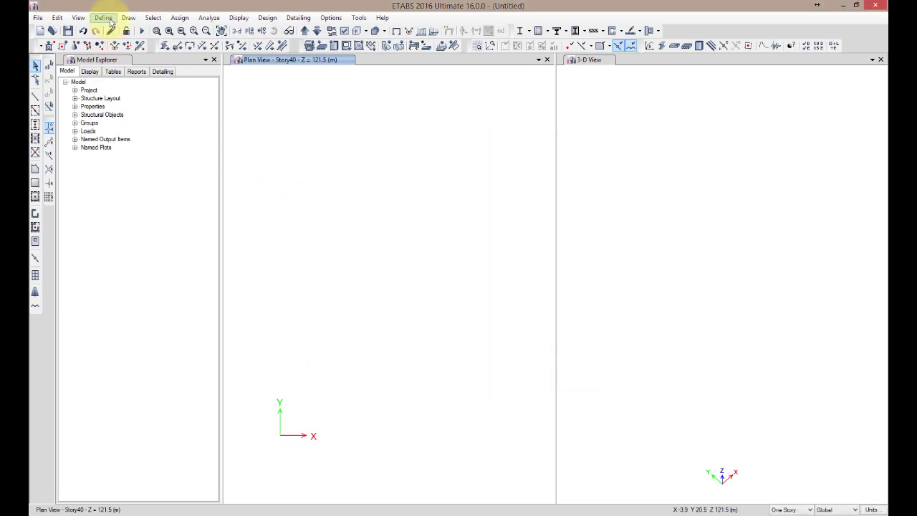
Save the model as Parte I-01.EDB, replacing the existing file
{"action": "left_click", "coordinate": [38, 17]}
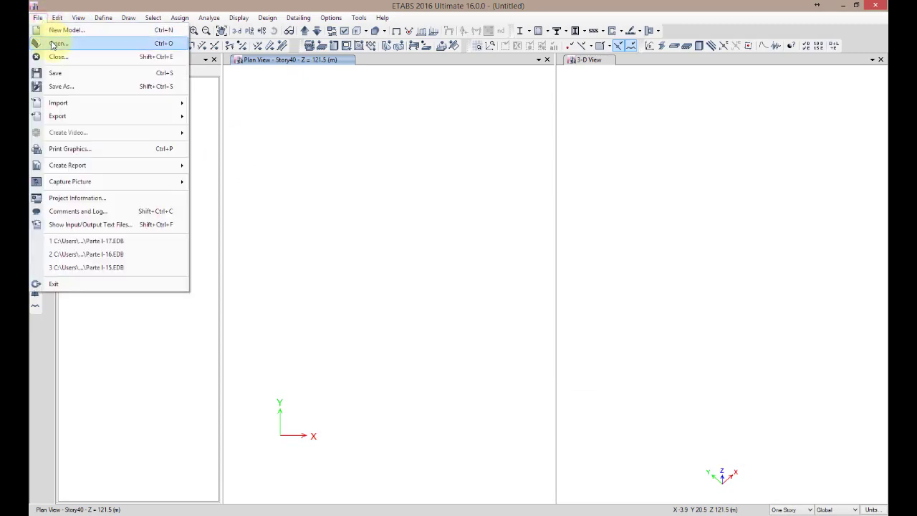
{"action": "left_click", "coordinate": [62, 86]}
{"action": "left_click", "coordinate": [319, 82]}
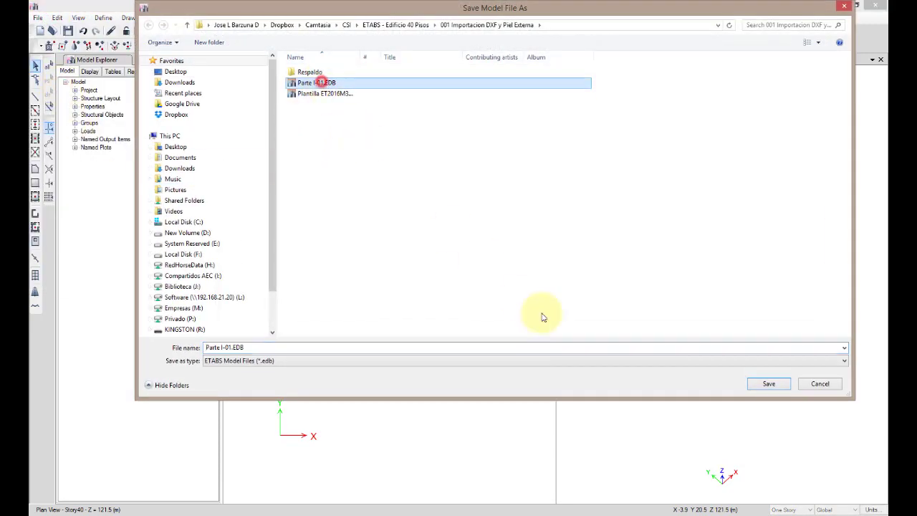
{"action": "left_click", "coordinate": [770, 385]}
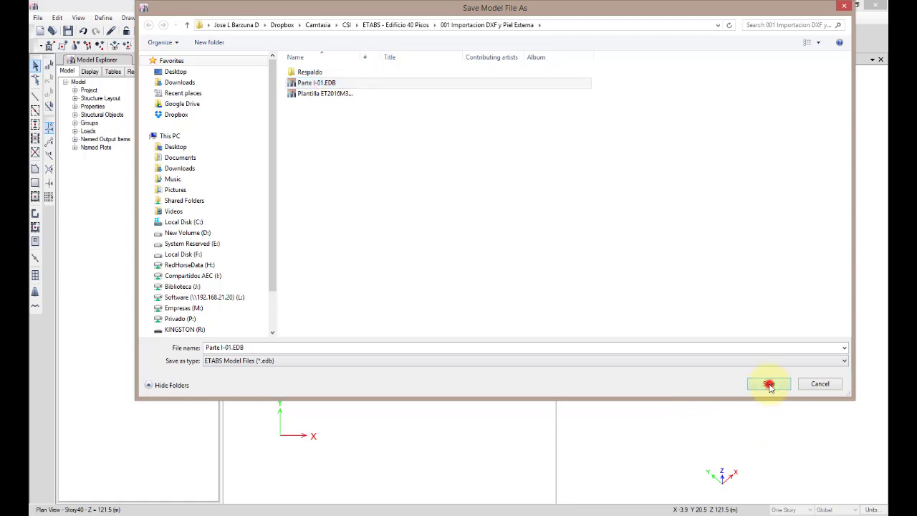
{"action": "left_click", "coordinate": [483, 267]}
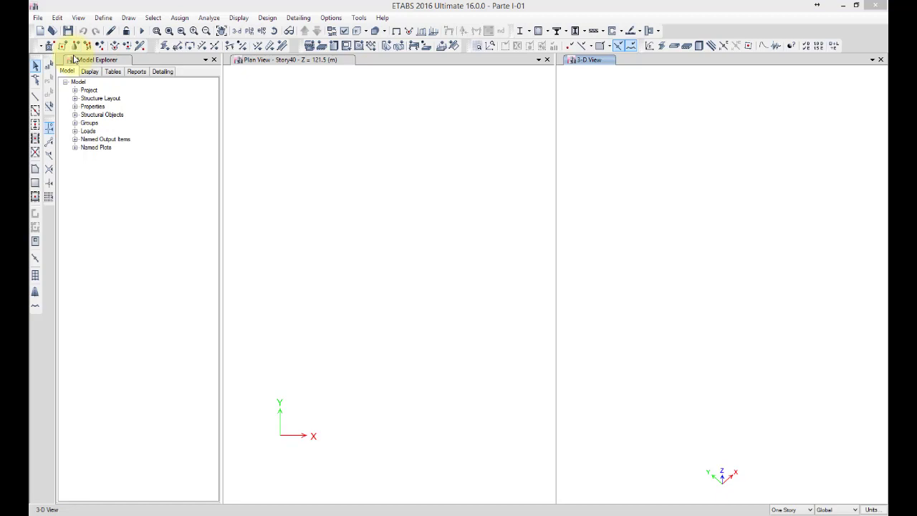
Start a DXF import of architectural grids from the file Edificio.dxf
{"action": "left_click", "coordinate": [40, 18]}
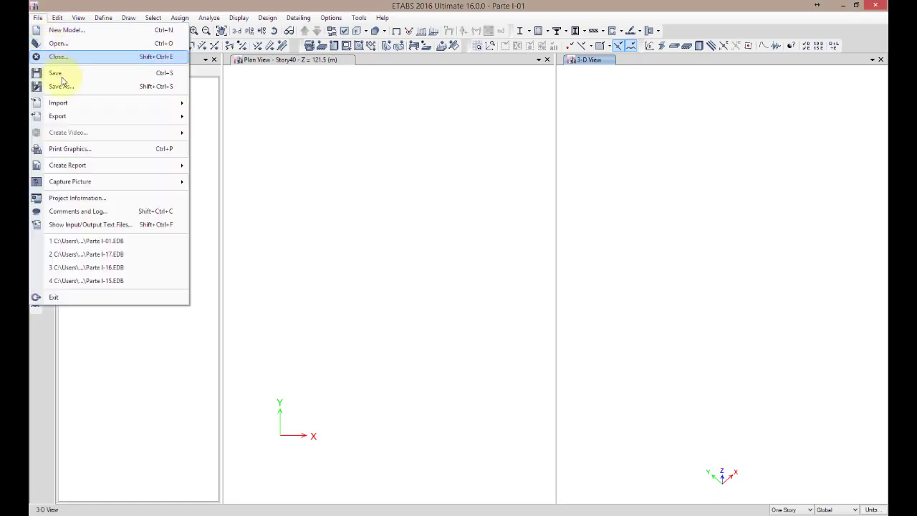
{"action": "mouse_move", "coordinate": [79, 105]}
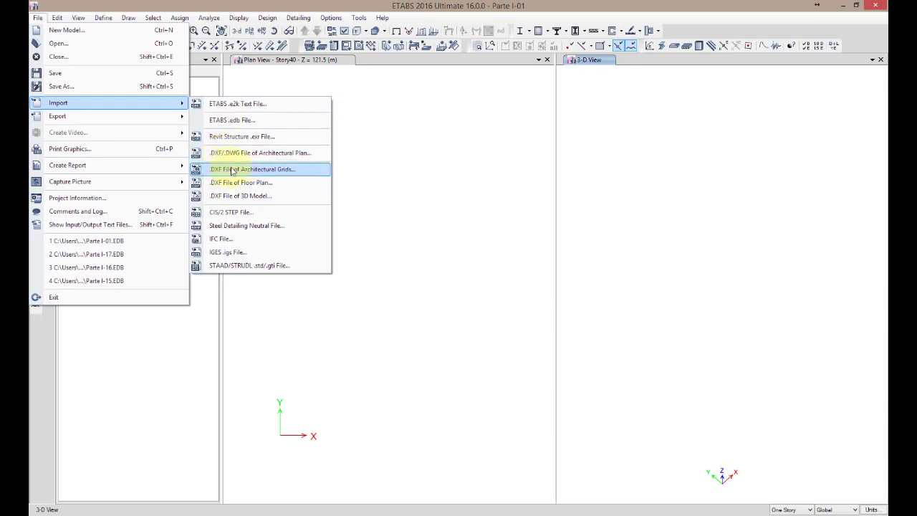
{"action": "left_click", "coordinate": [264, 172]}
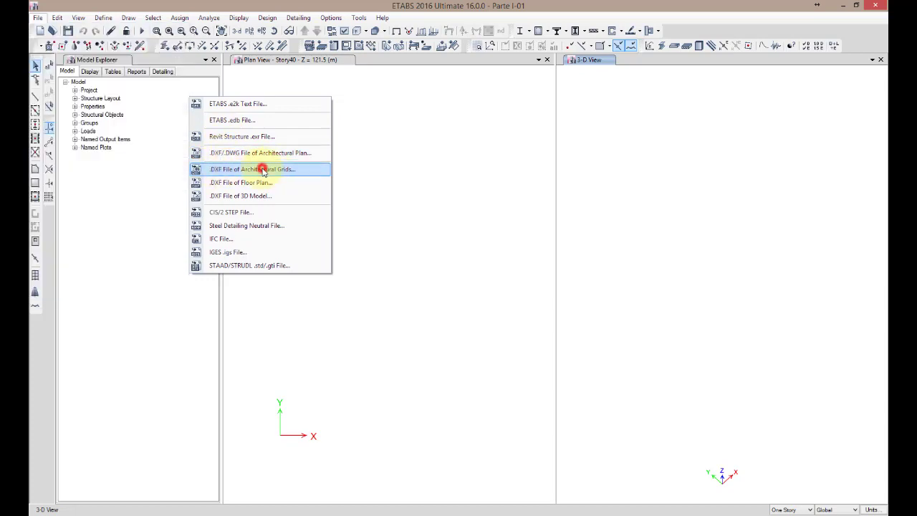
{"action": "left_click", "coordinate": [323, 82]}
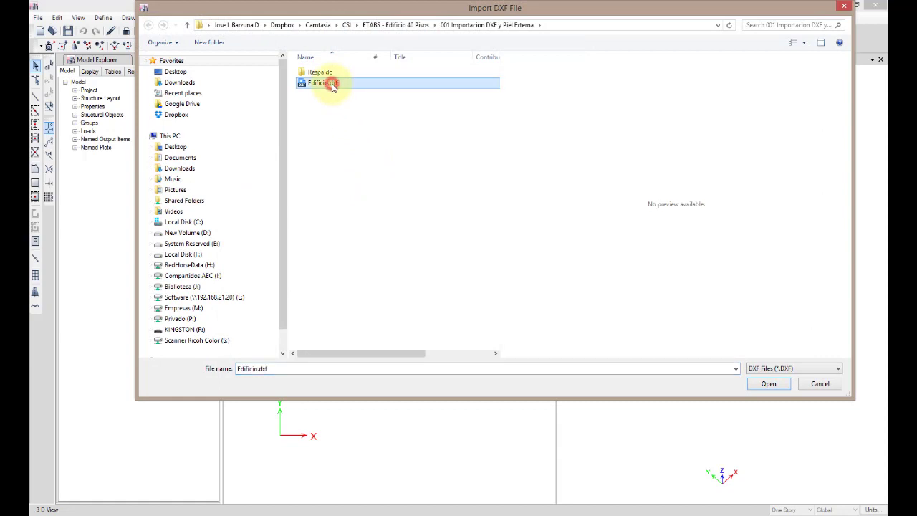
{"action": "left_click", "coordinate": [770, 385]}
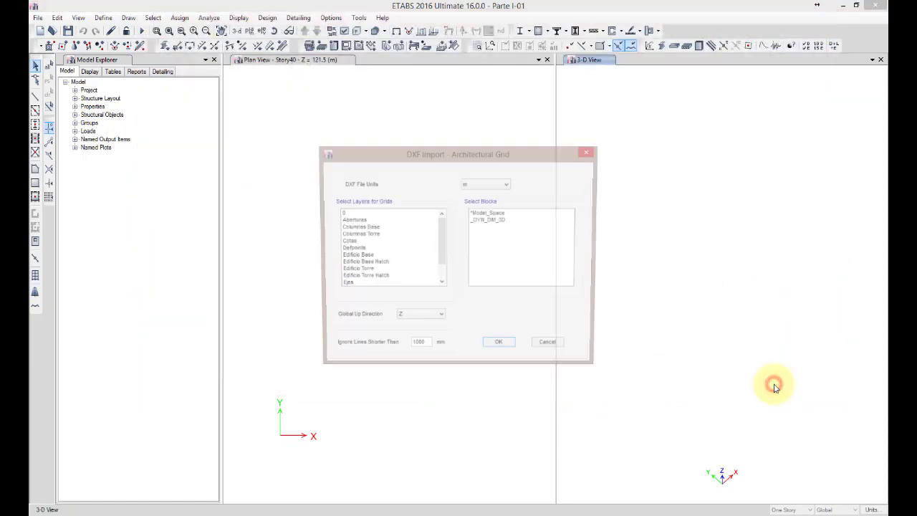
Import the grids from layer Ejes with file units in mm and Z as up direction, ignoring lines shorter than 50 mm
{"action": "left_click", "coordinate": [351, 285]}
{"action": "left_click", "coordinate": [502, 184]}
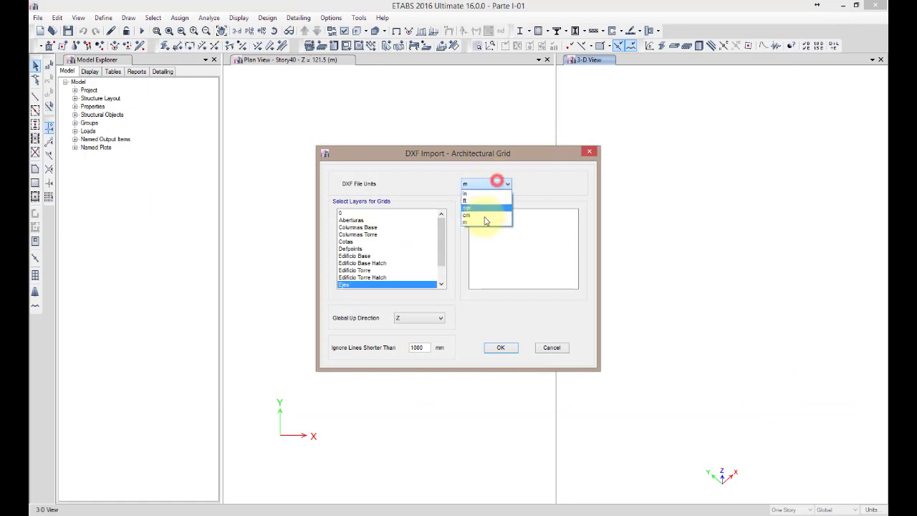
{"action": "left_click", "coordinate": [486, 209]}
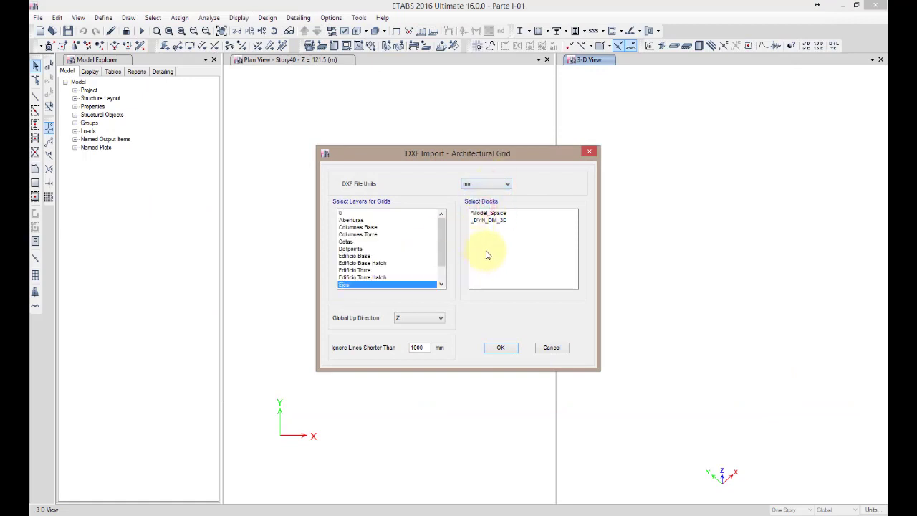
{"action": "left_click", "coordinate": [419, 319]}
{"action": "left_click", "coordinate": [420, 321]}
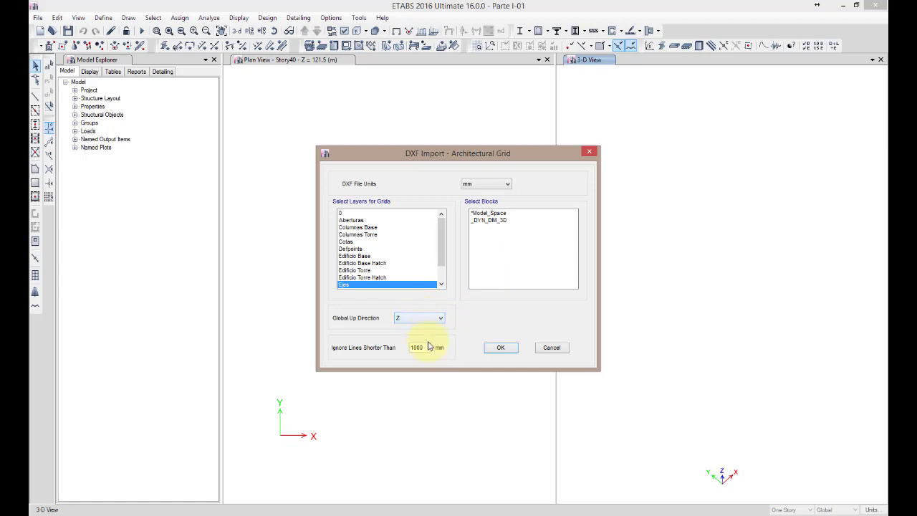
{"action": "double_click", "coordinate": [426, 347]}
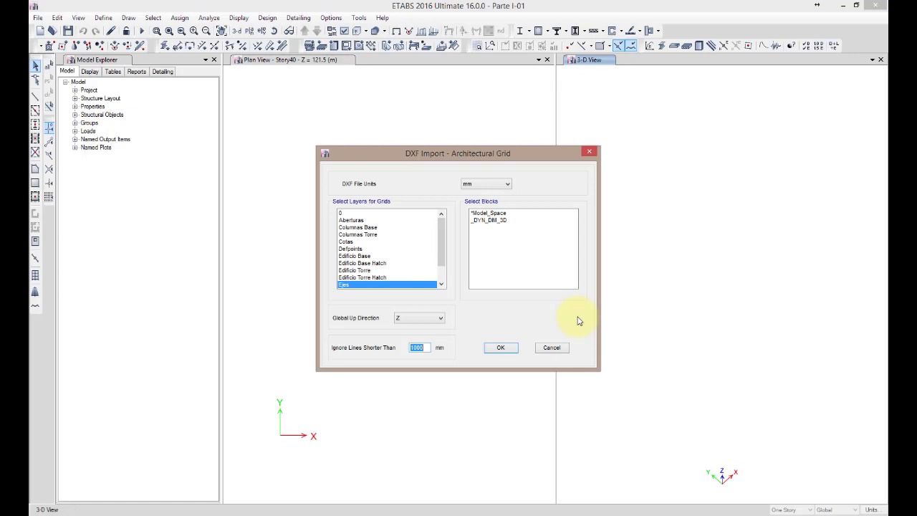
{"action": "type", "text": "50"}
{"action": "left_click", "coordinate": [501, 349]}
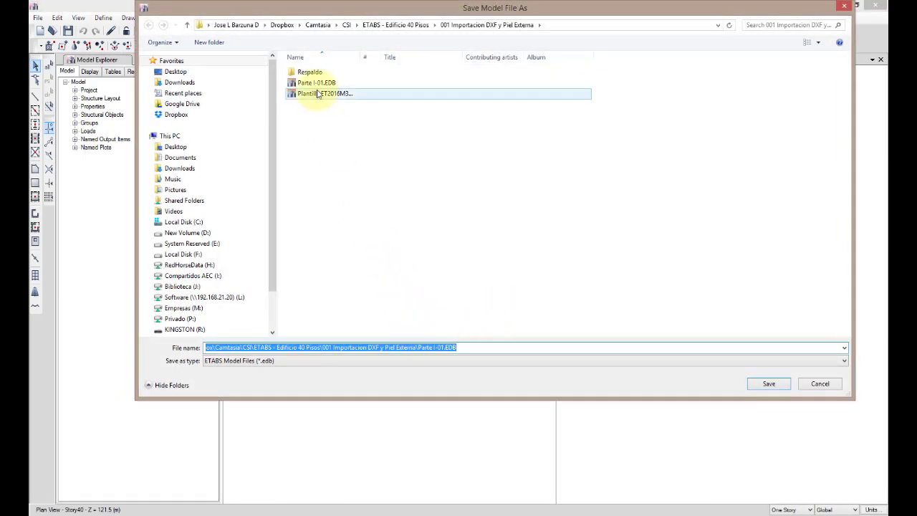
Save the model with the imported grids under the new name Parte I-02.EDB
{"action": "left_click", "coordinate": [445, 349]}
{"action": "key", "text": "BackSpace"}
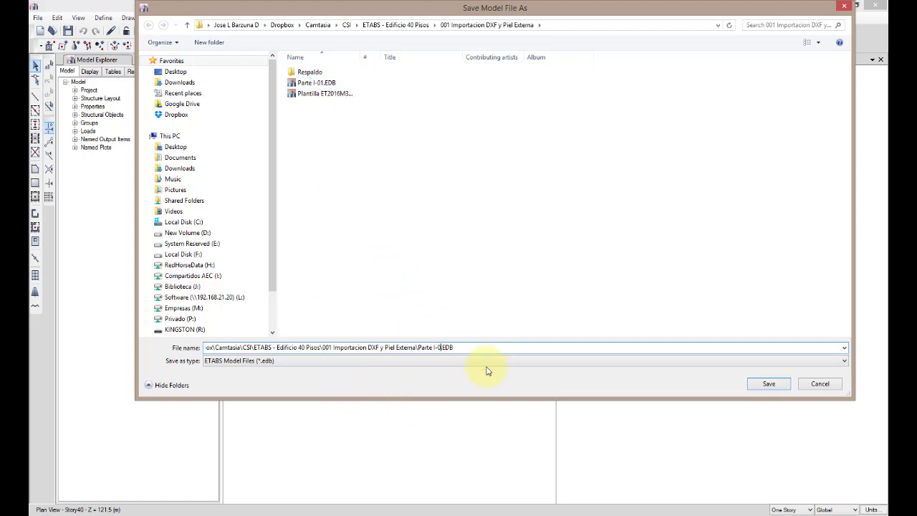
{"action": "type", "text": "2"}
{"action": "left_click", "coordinate": [766, 382]}
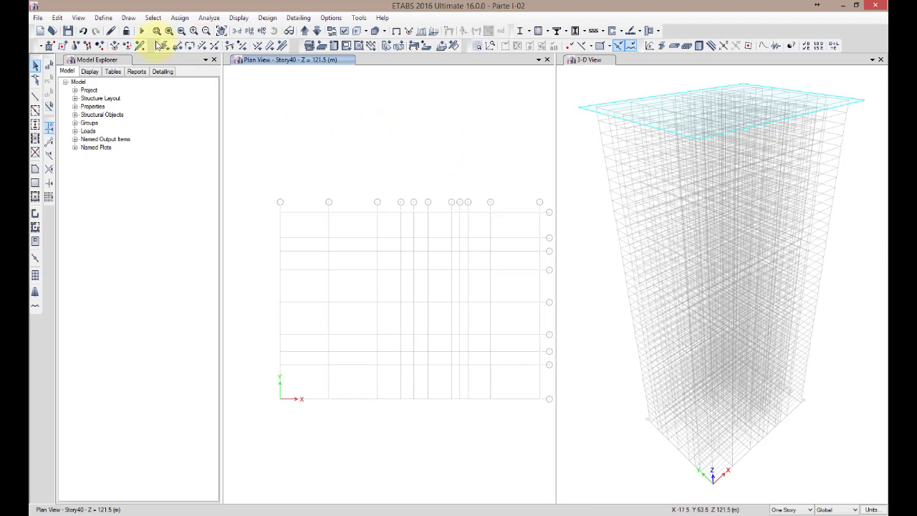
Open the data of grid system G1 for editing and check its X and Y grid lists
{"action": "right_click", "coordinate": [242, 99]}
{"action": "left_click", "coordinate": [266, 107]}
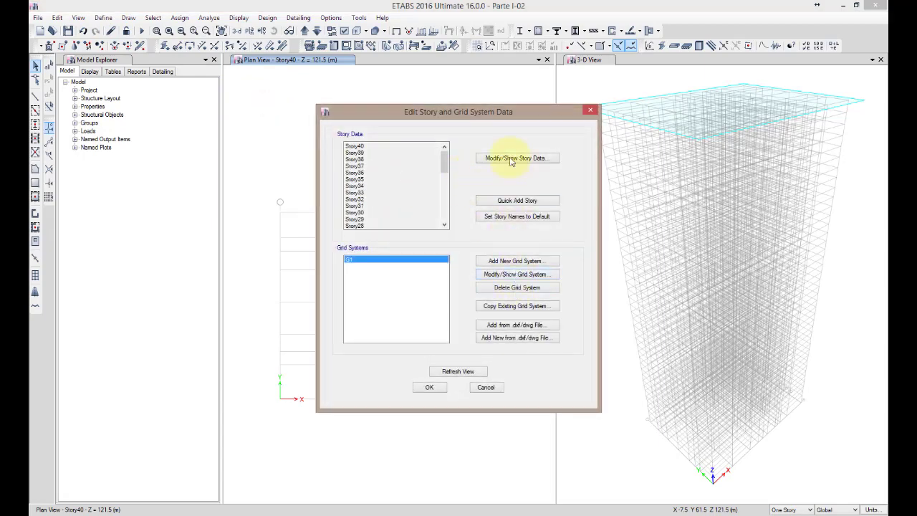
{"action": "left_click_drag", "start_coordinate": [514, 118], "coordinate": [299, 104]}
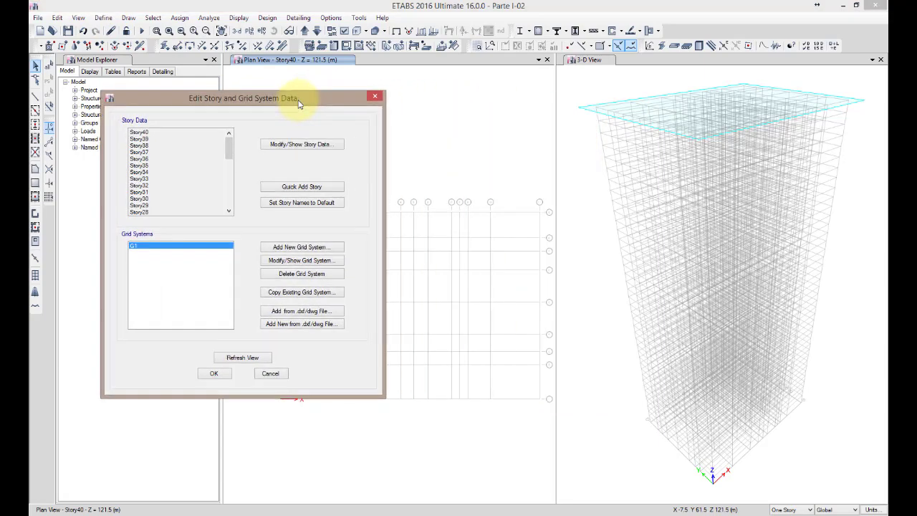
{"action": "left_click", "coordinate": [313, 261]}
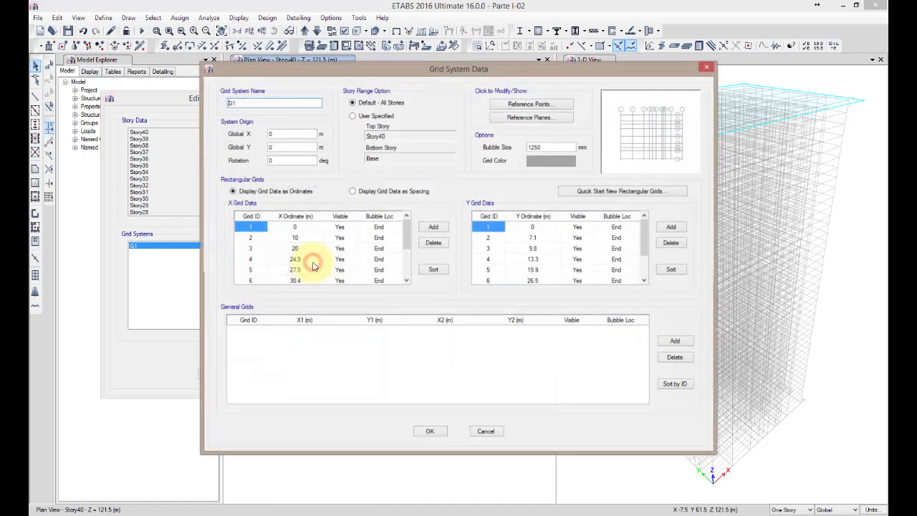
{"action": "left_click_drag", "start_coordinate": [407, 239], "coordinate": [415, 214]}
{"action": "left_click_drag", "start_coordinate": [643, 229], "coordinate": [642, 194]}
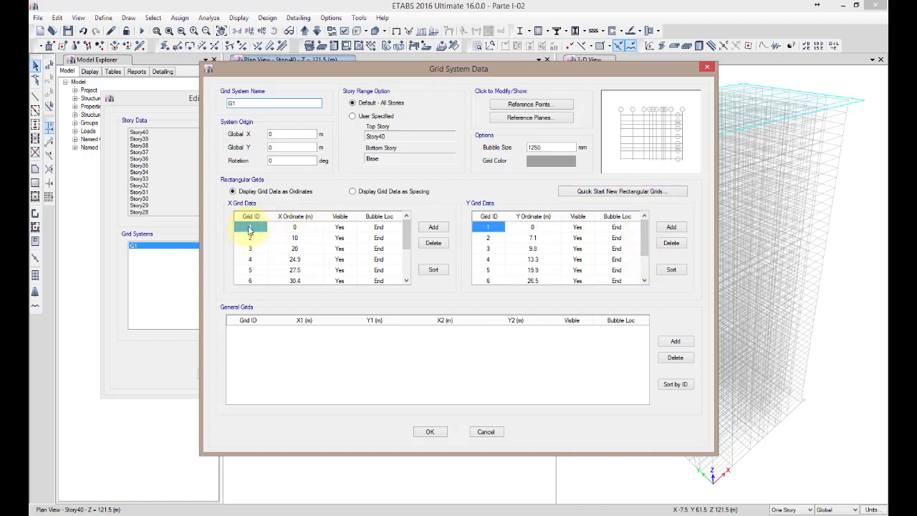
Relabel the X grid lines of G1 in sequence from A to K and apply the changes to the model
{"action": "double_click", "coordinate": [249, 225]}
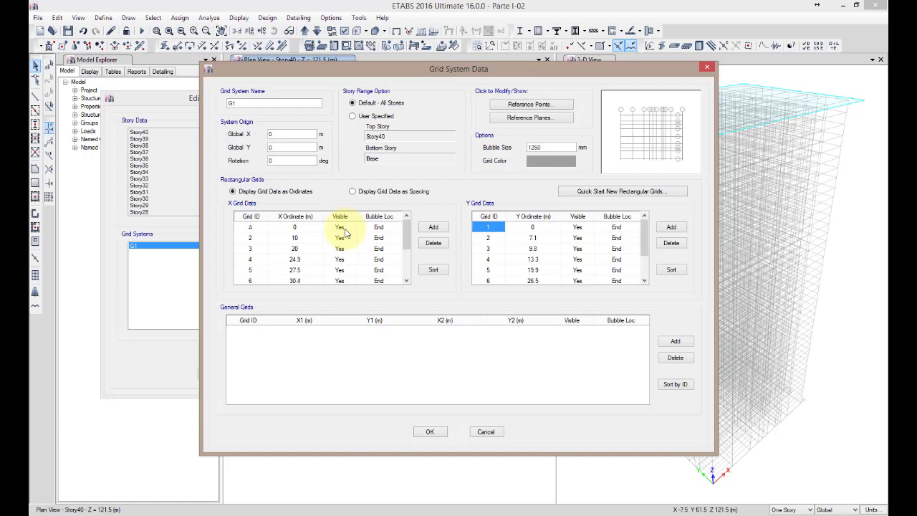
{"action": "key", "text": "Return"}
{"action": "type", "text": "B"}
{"action": "key", "text": "Return"}
{"action": "type", "text": "C"}
{"action": "key", "text": "Return"}
{"action": "type", "text": "D"}
{"action": "key", "text": "Return"}
{"action": "type", "text": "E"}
{"action": "key", "text": "Return"}
{"action": "type", "text": "G"}
{"action": "key", "text": "Return"}
{"action": "type", "text": "H"}
{"action": "key", "text": "Return"}
{"action": "type", "text": "I"}
{"action": "key", "text": "Return"}
{"action": "type", "text": "J"}
{"action": "key", "text": "Return"}
{"action": "type", "text": "K"}
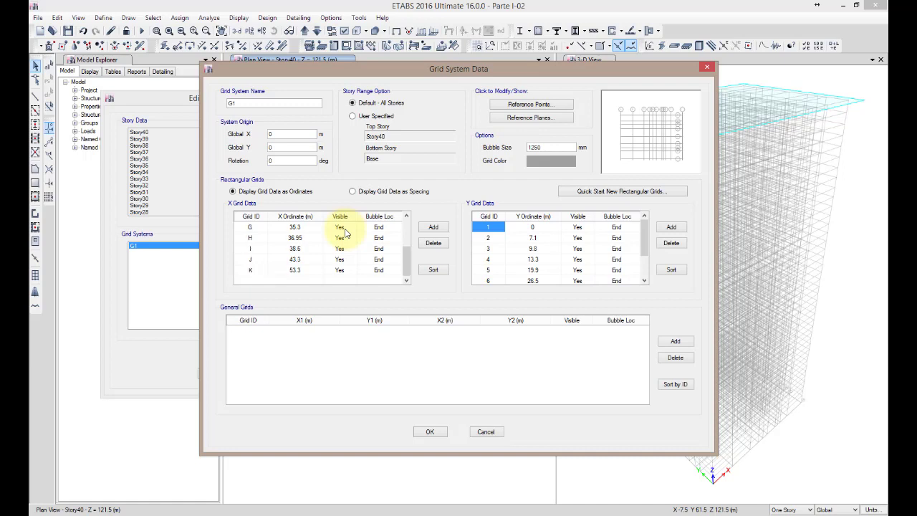
{"action": "left_click", "coordinate": [435, 433]}
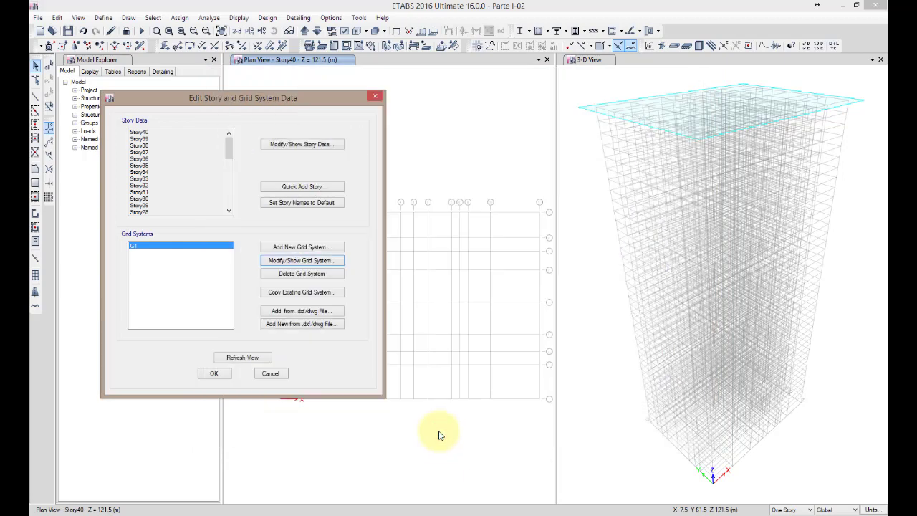
{"action": "left_click", "coordinate": [217, 375]}
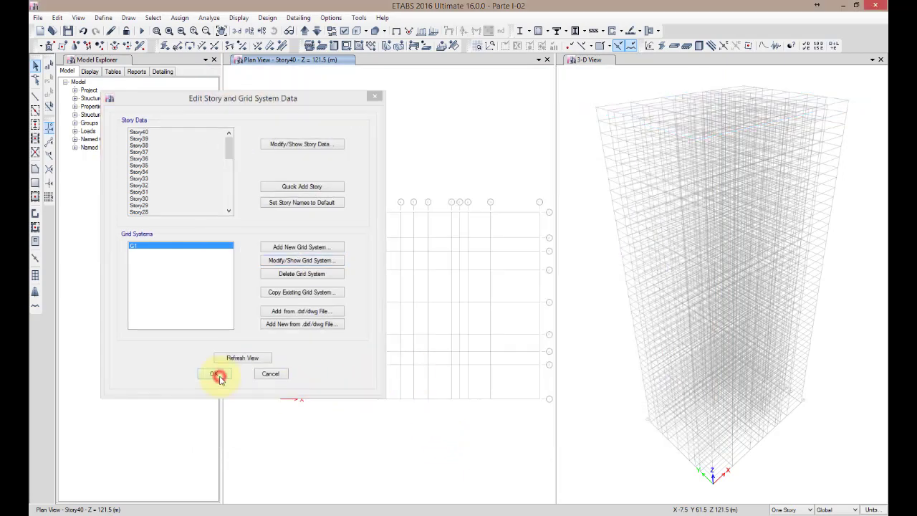
Examine the grid labels and spacings along both axes of the Story40 plan view
{"action": "scroll", "coordinate": [452, 419], "scroll_direction": "up", "scroll_amount": 5}
{"action": "scroll", "coordinate": [454, 430], "scroll_direction": "down", "scroll_amount": 1}
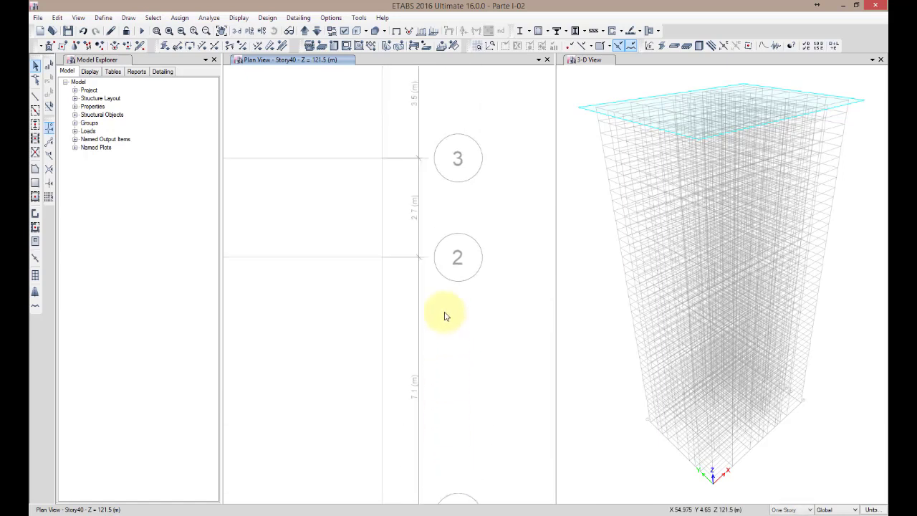
{"action": "middle_click_drag", "start_coordinate": [476, 151], "coordinate": [487, 317]}
{"action": "middle_click_drag", "start_coordinate": [492, 174], "coordinate": [495, 348]}
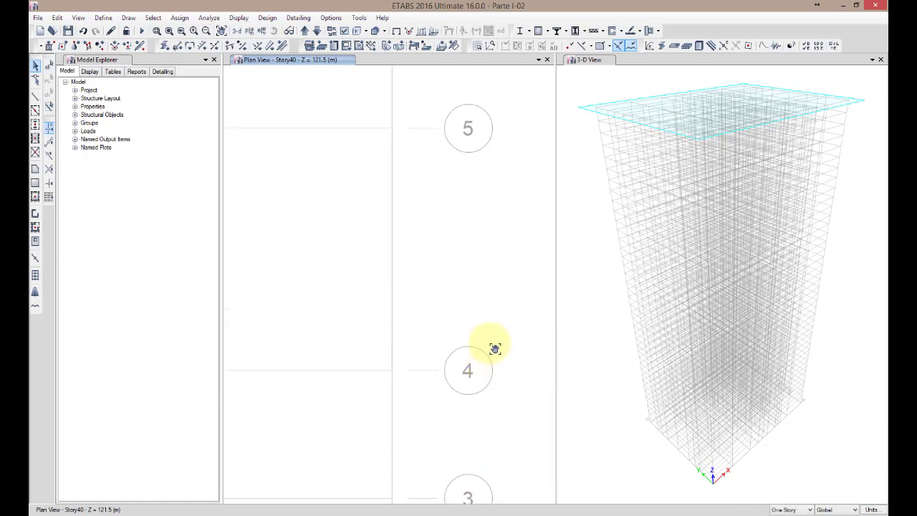
{"action": "middle_click_drag", "start_coordinate": [494, 188], "coordinate": [510, 436]}
{"action": "scroll", "coordinate": [487, 285], "scroll_direction": "down", "scroll_amount": 4}
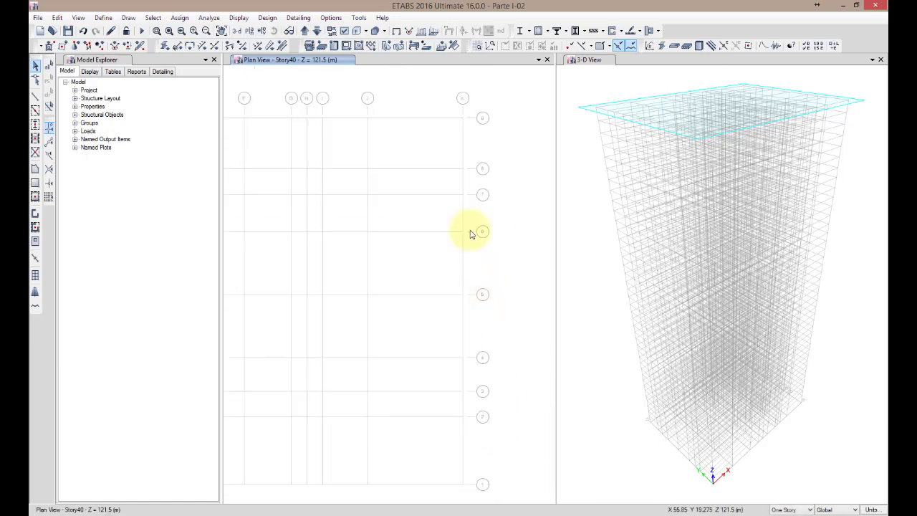
{"action": "middle_click_drag", "start_coordinate": [477, 169], "coordinate": [477, 303]}
{"action": "middle_click_drag", "start_coordinate": [358, 297], "coordinate": [508, 300]}
{"action": "scroll", "coordinate": [428, 293], "scroll_direction": "up", "scroll_amount": 3}
{"action": "middle_click_drag", "start_coordinate": [430, 295], "coordinate": [503, 301]}
{"action": "scroll", "coordinate": [450, 288], "scroll_direction": "up", "scroll_amount": 3}
{"action": "scroll", "coordinate": [303, 269], "scroll_direction": "down", "scroll_amount": 3}
{"action": "middle_click_drag", "start_coordinate": [278, 256], "coordinate": [523, 292]}
{"action": "mouse_move", "coordinate": [307, 275]}
{"action": "middle_mouse_down"}
{"action": "mouse_move", "coordinate": [473, 278]}
{"action": "mouse_move", "coordinate": [303, 279]}
{"action": "middle_mouse_up"}
{"action": "middle_click_drag", "start_coordinate": [463, 282], "coordinate": [379, 280]}
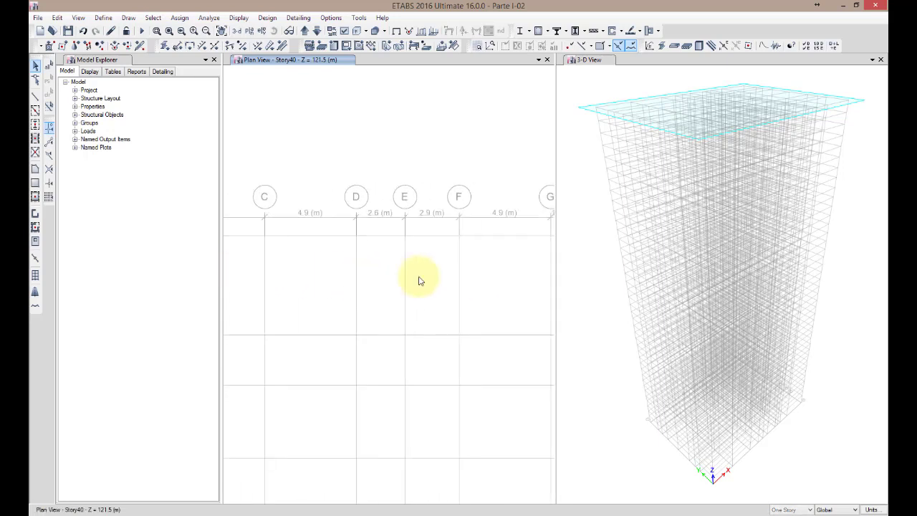
{"action": "middle_click_drag", "start_coordinate": [469, 280], "coordinate": [306, 267]}
{"action": "middle_click_drag", "start_coordinate": [491, 268], "coordinate": [323, 264]}
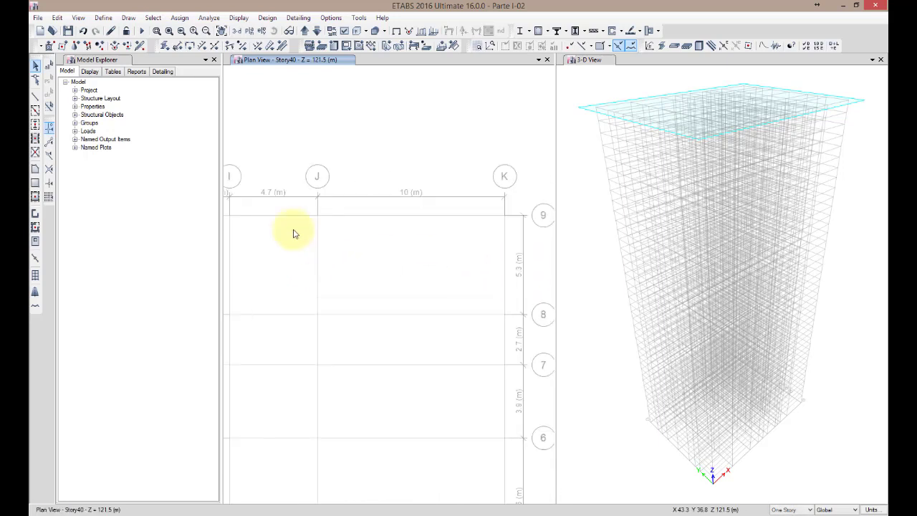
Save the model under the new name Parte I-03.EDB
{"action": "left_click", "coordinate": [37, 17]}
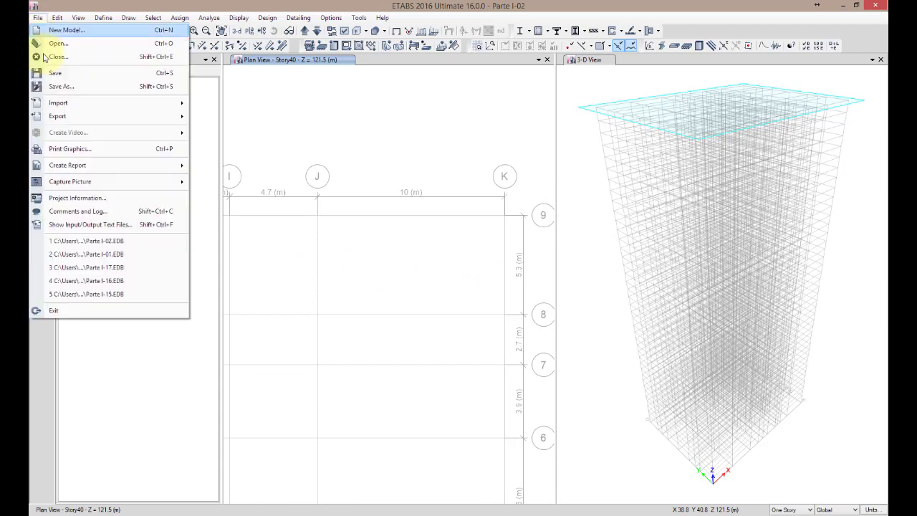
{"action": "left_click", "coordinate": [60, 86]}
{"action": "left_click", "coordinate": [442, 347]}
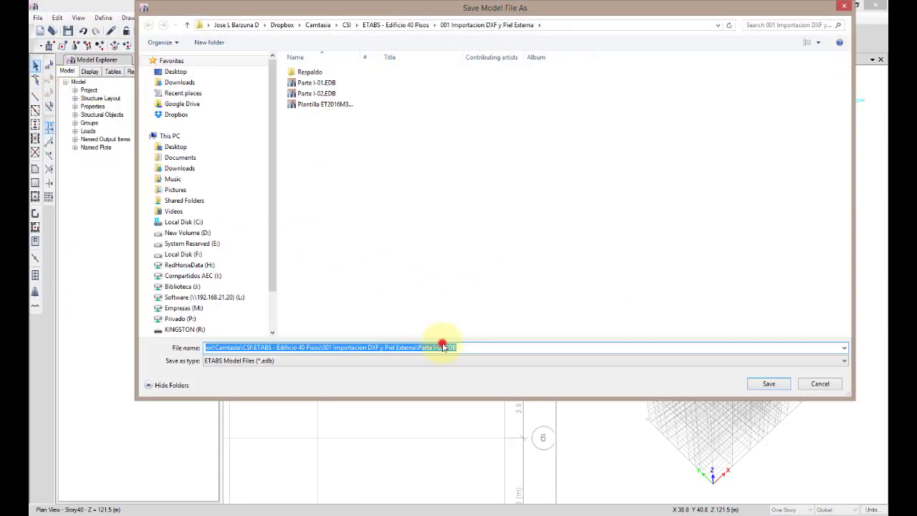
{"action": "key", "text": "BackSpace"}
{"action": "type", "text": "2"}
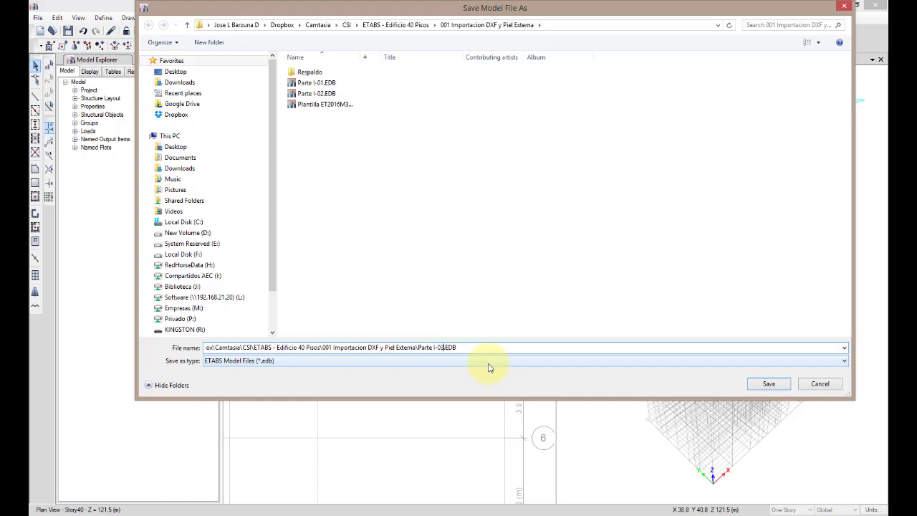
{"action": "left_click", "coordinate": [769, 383]}
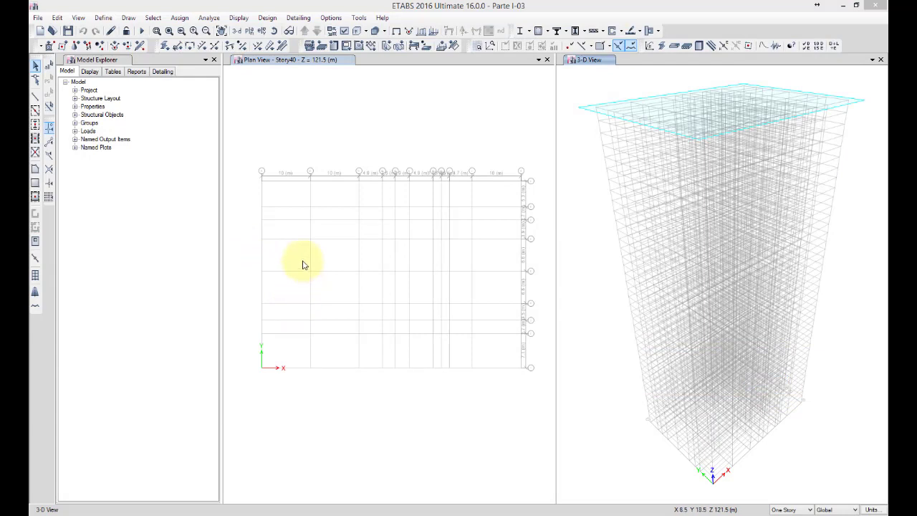
Start a DXF import of a floor plan from the file Edificio.dxf
{"action": "left_click", "coordinate": [39, 20]}
{"action": "mouse_move", "coordinate": [108, 104]}
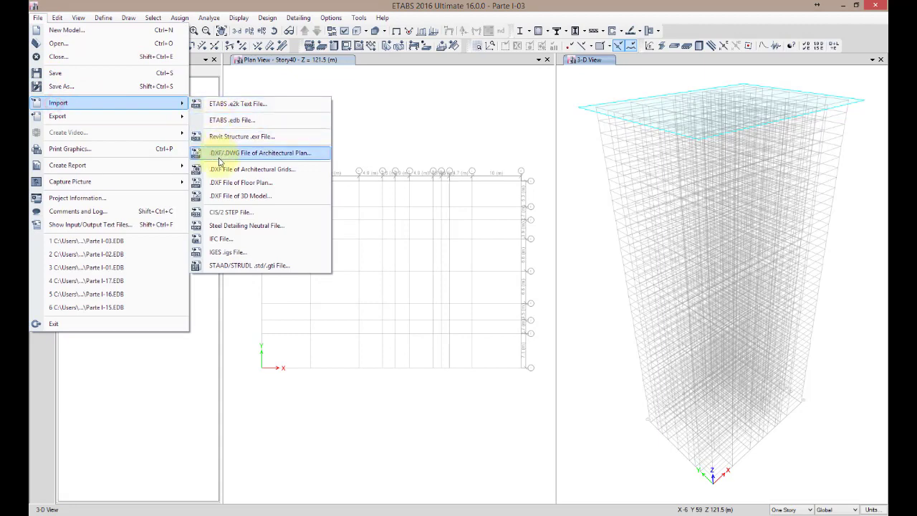
{"action": "left_click", "coordinate": [216, 182]}
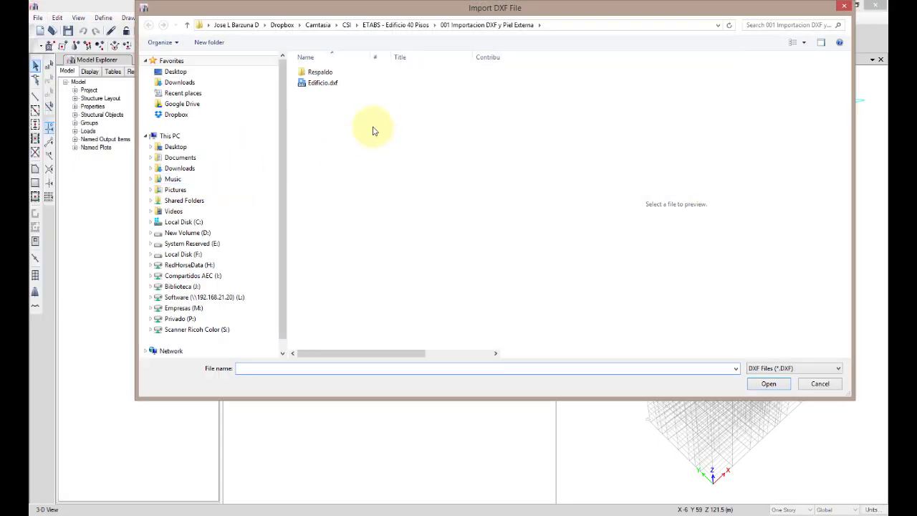
{"action": "left_click", "coordinate": [321, 83]}
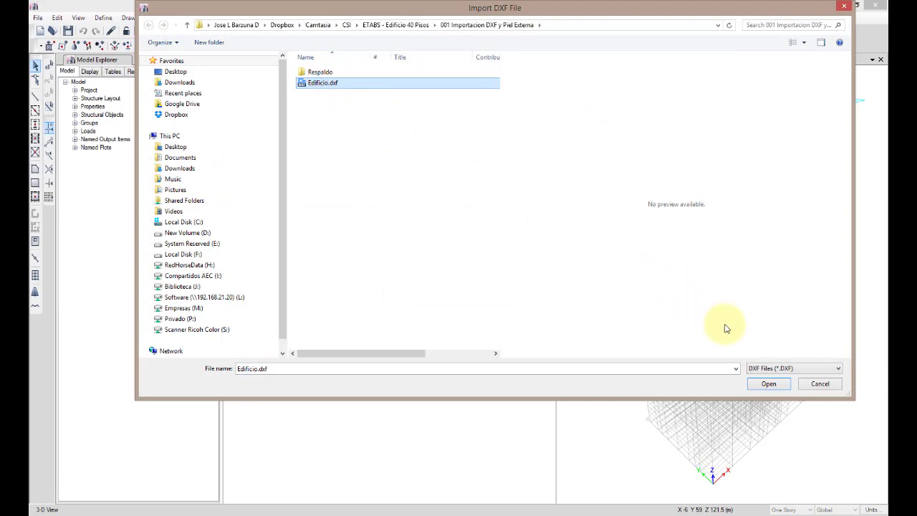
{"action": "left_click", "coordinate": [767, 383]}
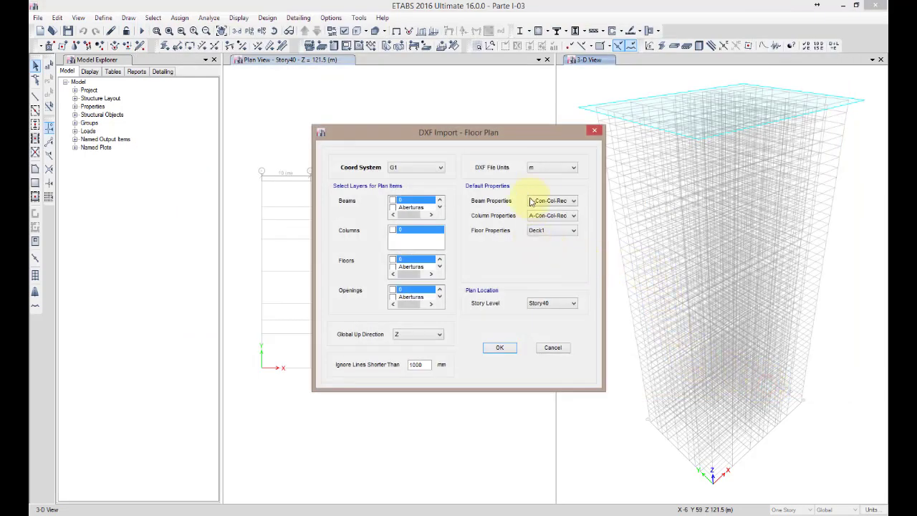
Set the DXF file units to mm and choose layer Vigas Torre for the beams
{"action": "left_click", "coordinate": [539, 172]}
{"action": "left_click", "coordinate": [543, 185]}
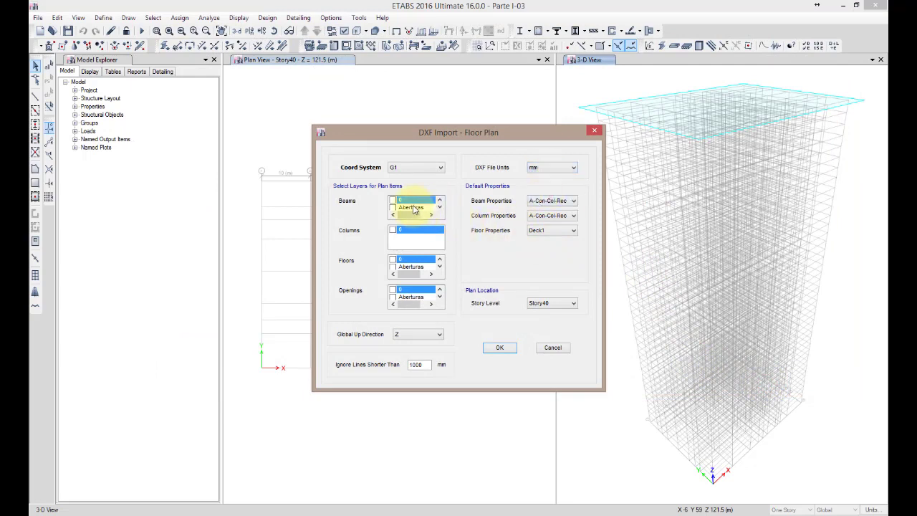
{"action": "scroll", "coordinate": [414, 210], "scroll_direction": "down", "scroll_amount": 1}
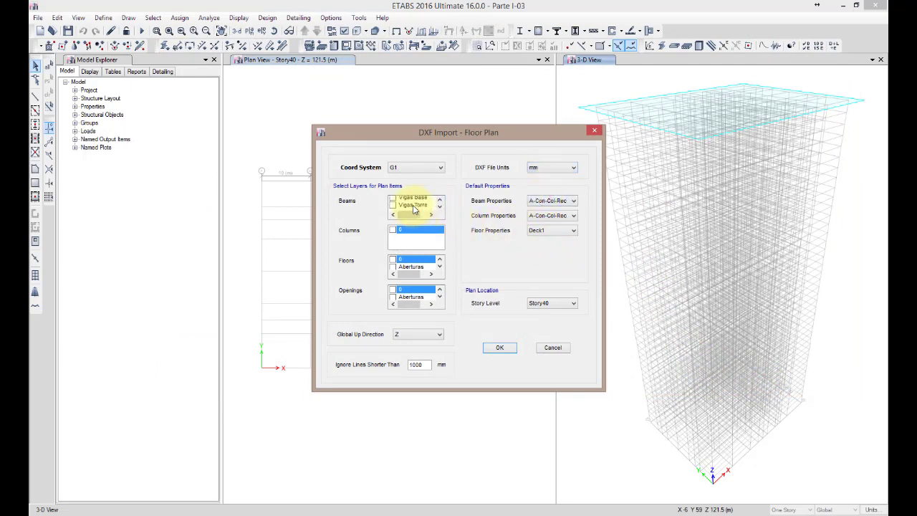
{"action": "left_click", "coordinate": [392, 201]}
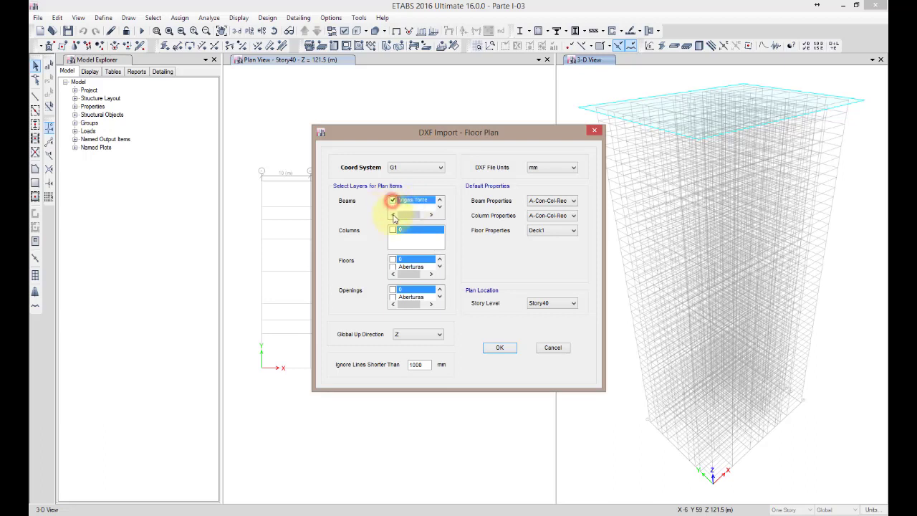
Choose layer Edificio Torre for the floors and layer Aberturas for the openings
{"action": "left_click", "coordinate": [409, 270]}
{"action": "scroll", "coordinate": [410, 272], "scroll_direction": "down", "scroll_amount": 2}
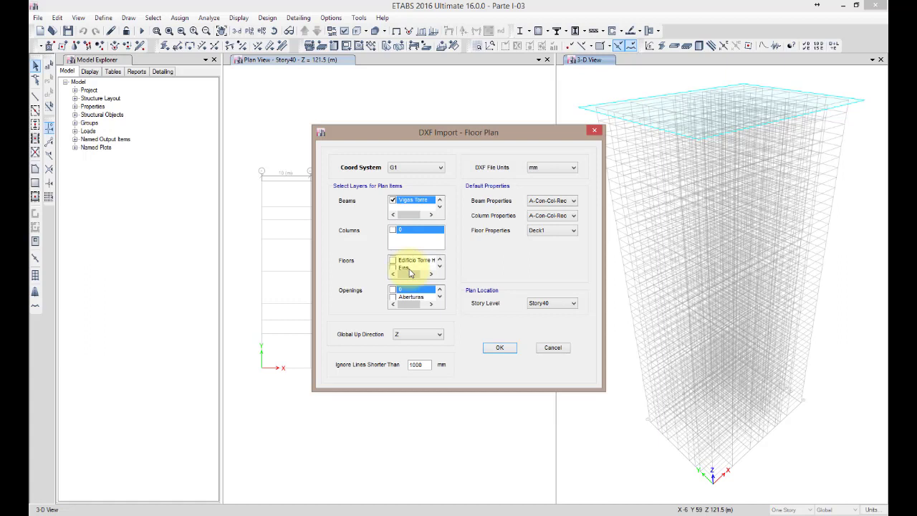
{"action": "scroll", "coordinate": [411, 272], "scroll_direction": "down", "scroll_amount": 2}
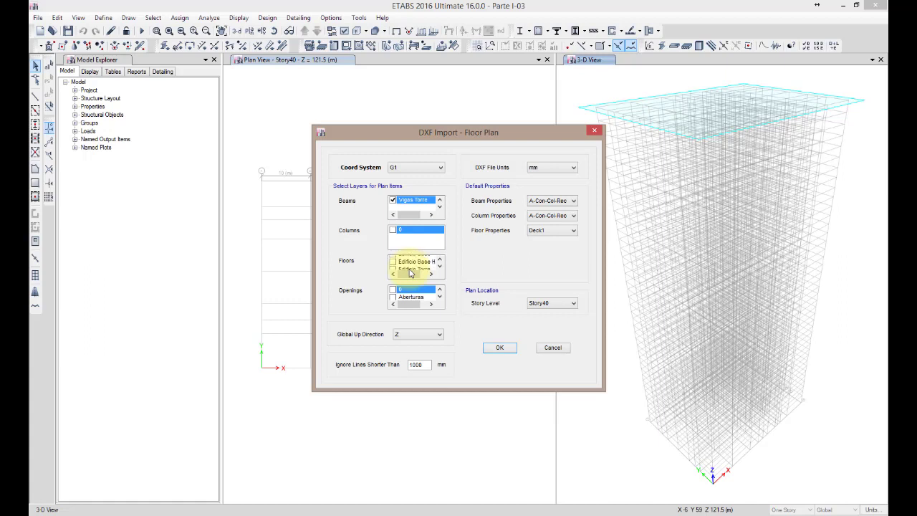
{"action": "left_click", "coordinate": [393, 268]}
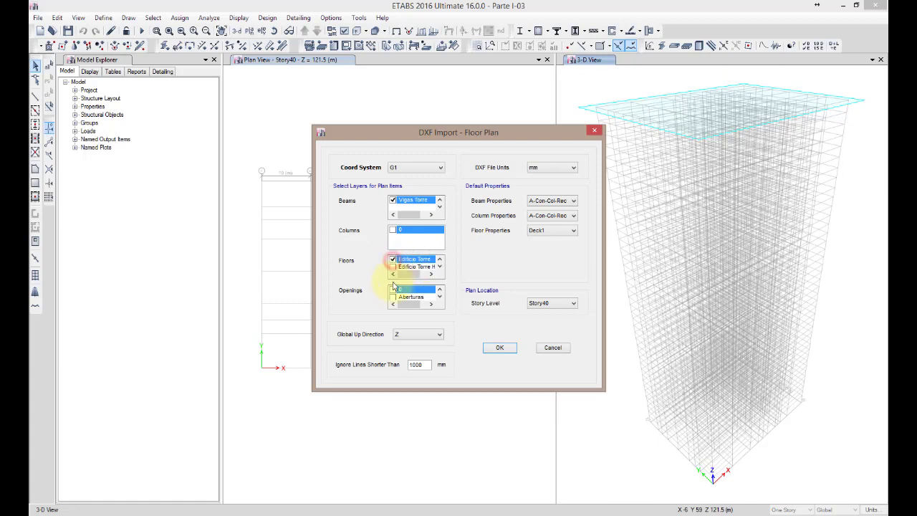
{"action": "scroll", "coordinate": [398, 303], "scroll_direction": "down", "scroll_amount": 3}
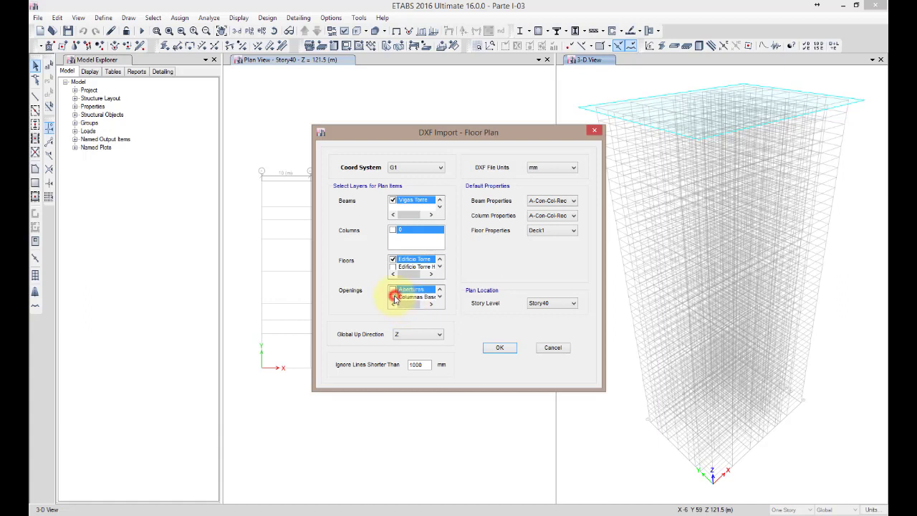
{"action": "scroll", "coordinate": [397, 300], "scroll_direction": "up", "scroll_amount": 4}
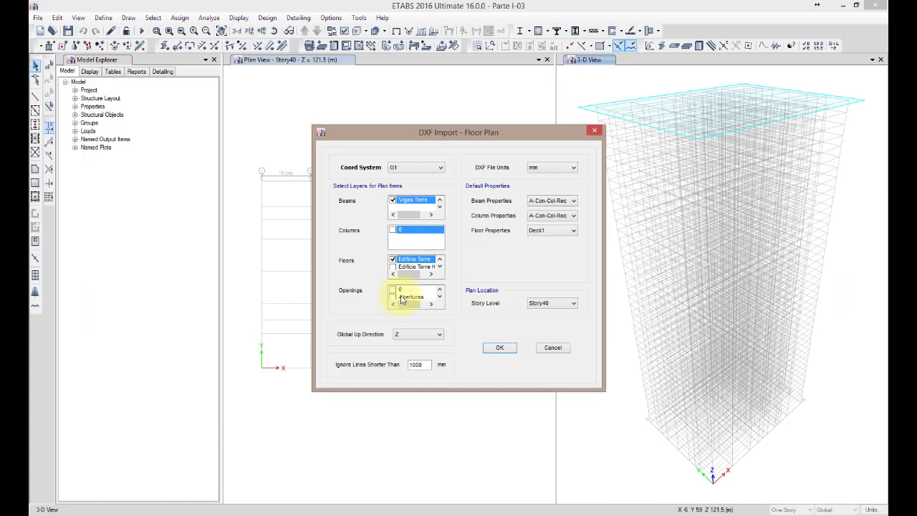
{"action": "left_click", "coordinate": [398, 298]}
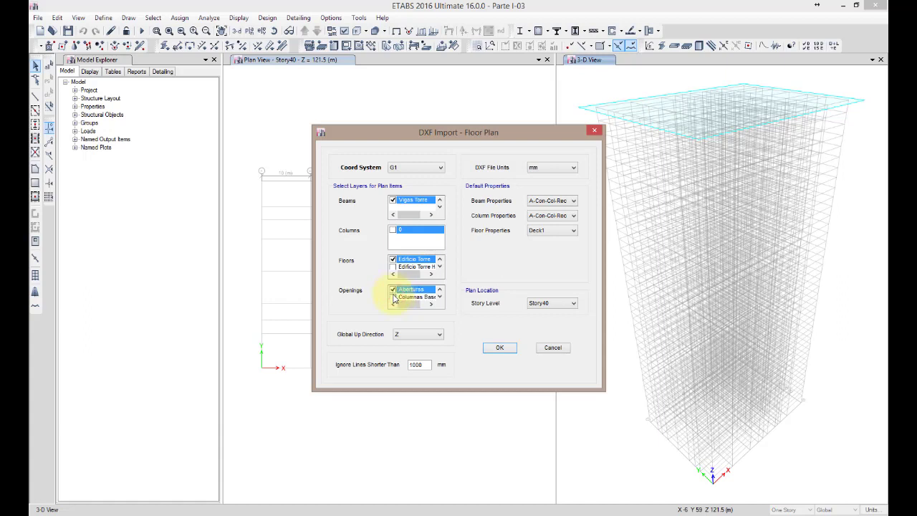
Keep Z as the global up direction and ignore lines shorter than 500 mm
{"action": "left_click", "coordinate": [422, 336]}
{"action": "left_click", "coordinate": [421, 337]}
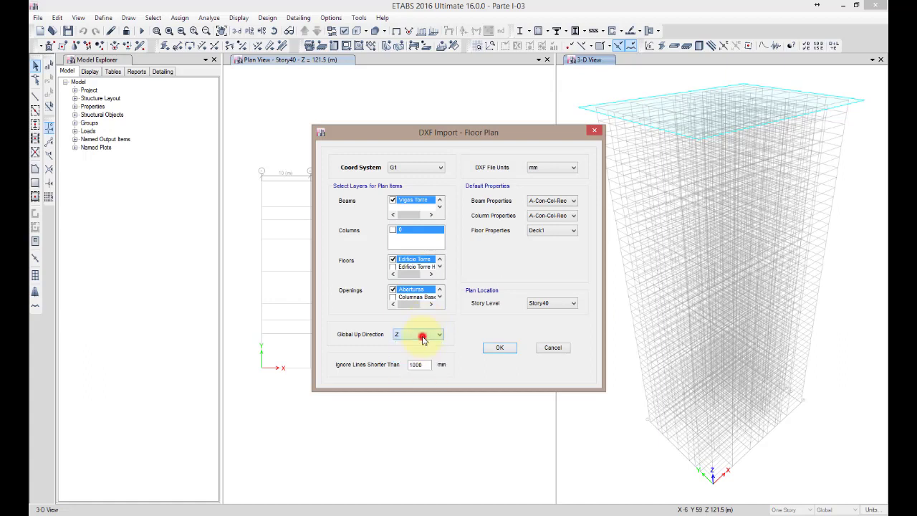
{"action": "left_click", "coordinate": [421, 364]}
{"action": "double_click", "coordinate": [421, 364]}
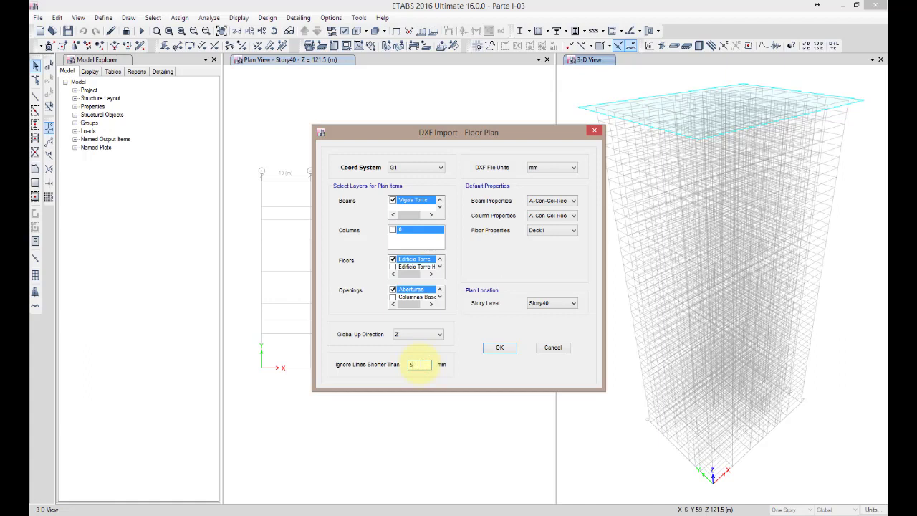
Set the default properties to A-Con-Vig-Rec for beams, A-Con-Col-Rec for columns and LS200 for floors, keeping Story40 as the story level
{"action": "left_click", "coordinate": [555, 201]}
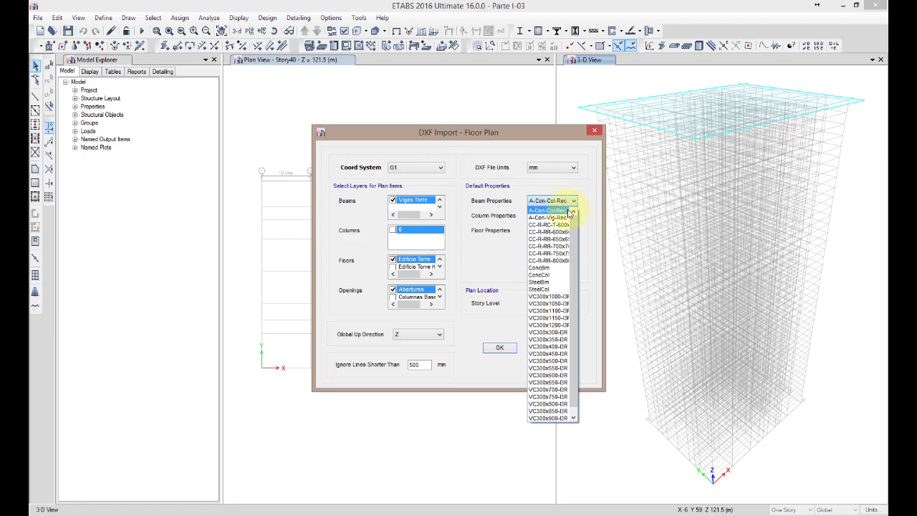
{"action": "left_click", "coordinate": [561, 217]}
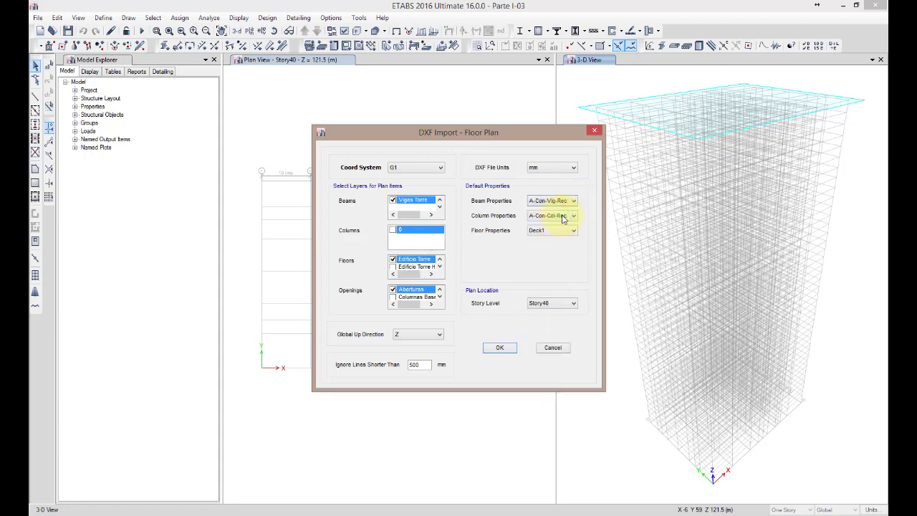
{"action": "left_click", "coordinate": [564, 217]}
{"action": "left_click", "coordinate": [565, 222]}
{"action": "left_click", "coordinate": [562, 234]}
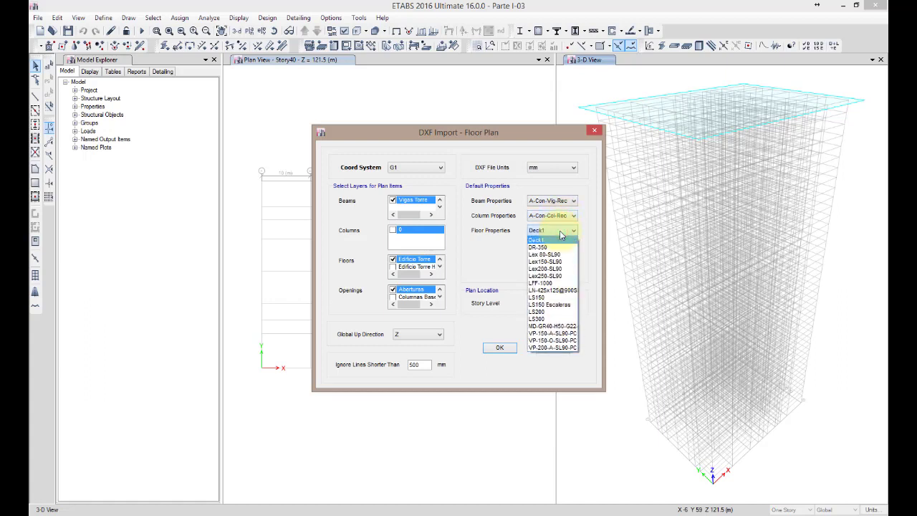
{"action": "left_click", "coordinate": [537, 312]}
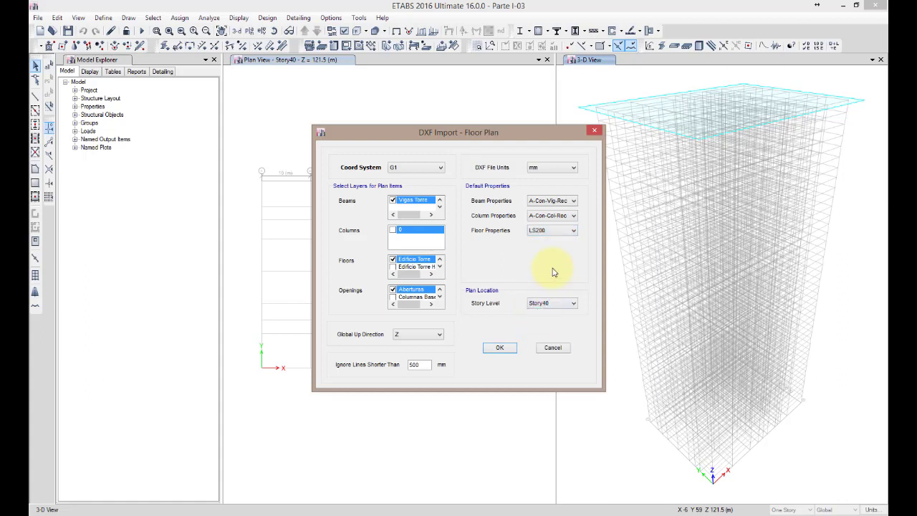
{"action": "left_click", "coordinate": [569, 303]}
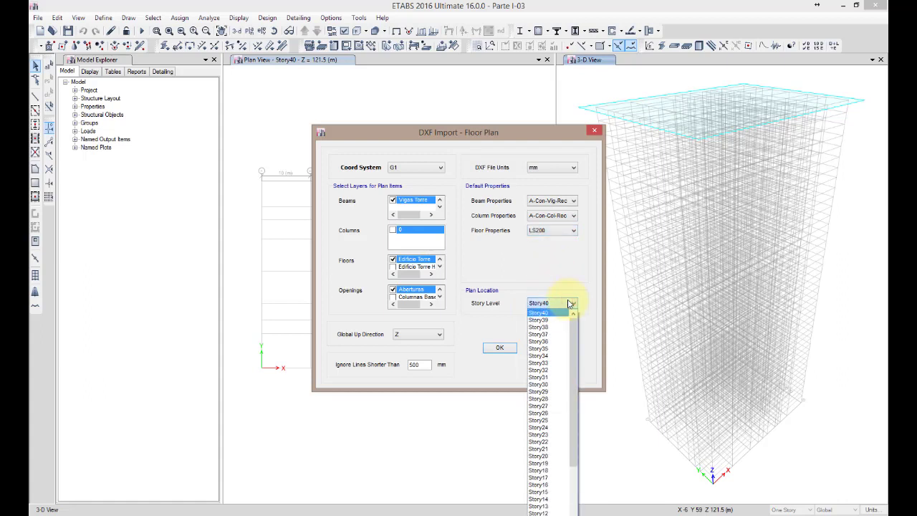
{"action": "left_click", "coordinate": [569, 303]}
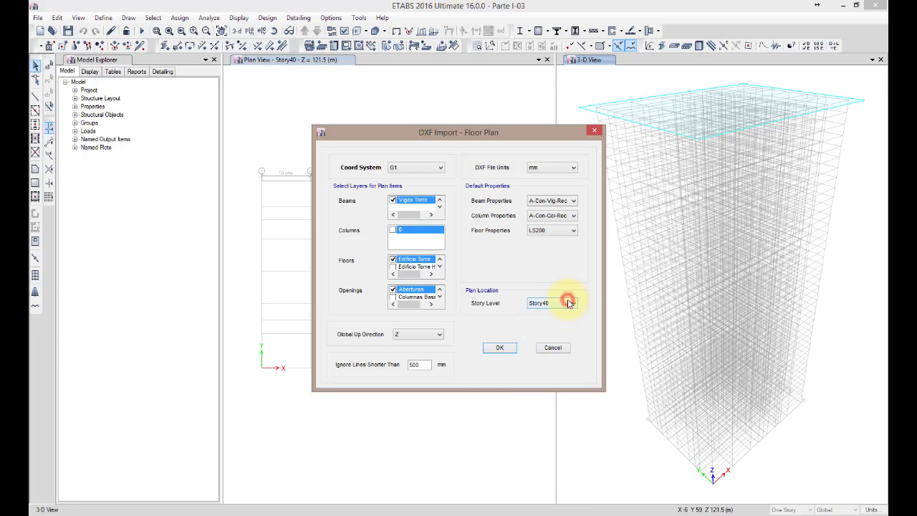
Complete the floor plan import and save the model as Parte I-04.EDB, replacing the existing file
{"action": "left_click", "coordinate": [509, 351]}
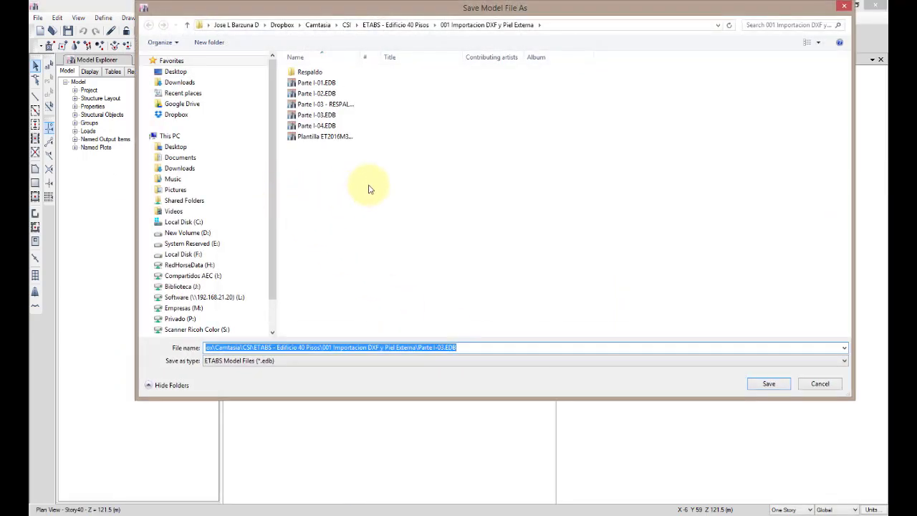
{"action": "left_click", "coordinate": [439, 347]}
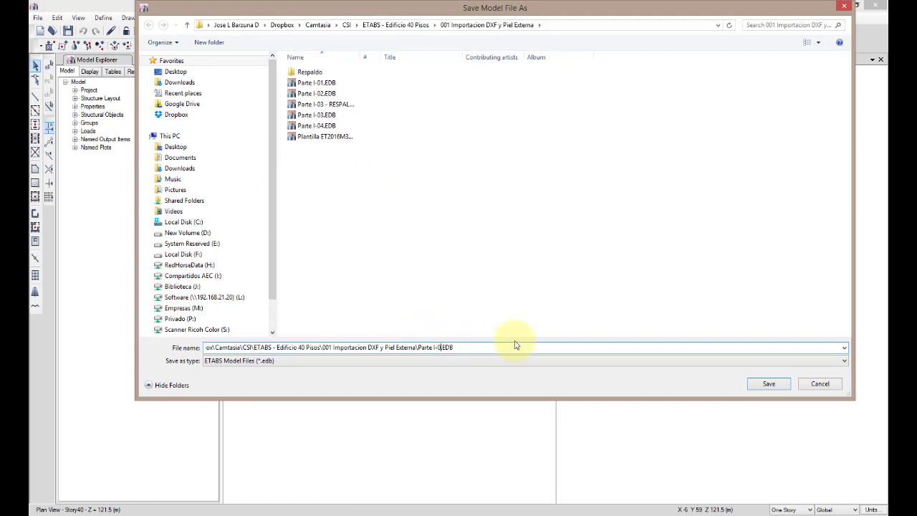
{"action": "left_click", "coordinate": [770, 384]}
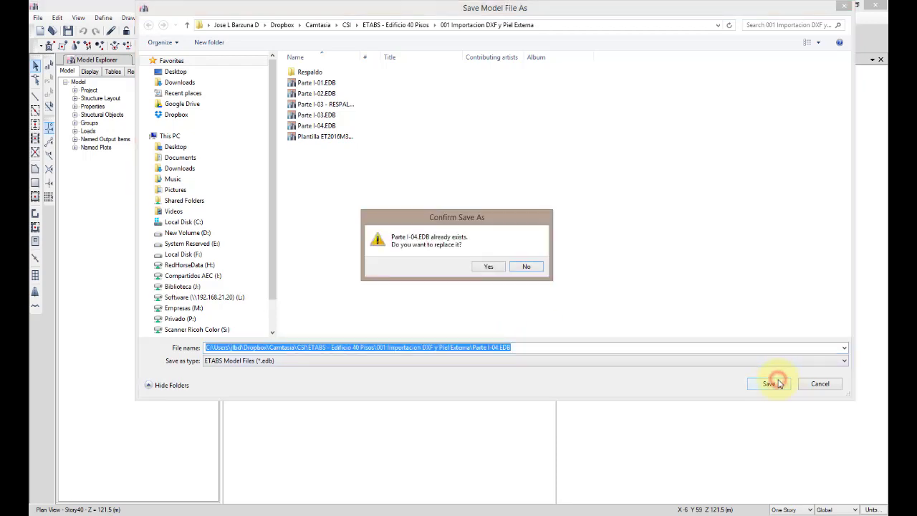
{"action": "left_click", "coordinate": [485, 265]}
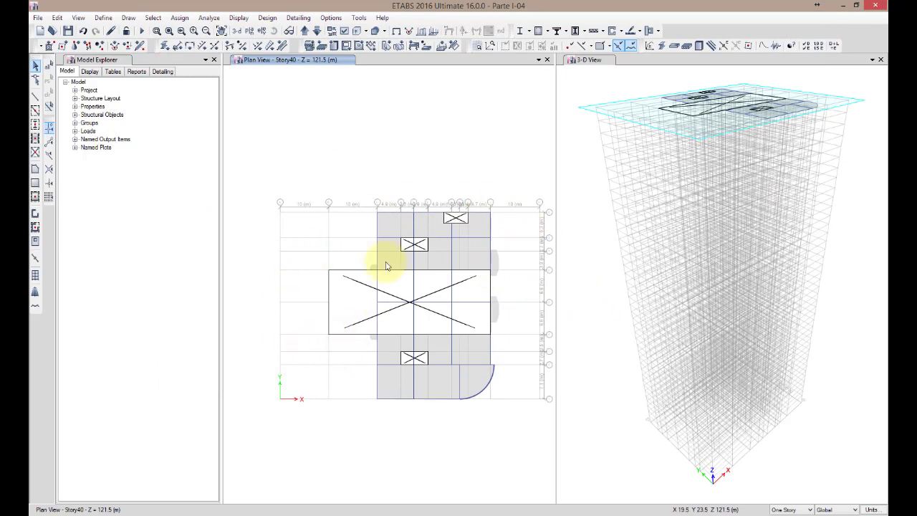
Delete the large imported ramp opening across the middle of the Story40 slab
{"action": "left_click", "coordinate": [341, 299]}
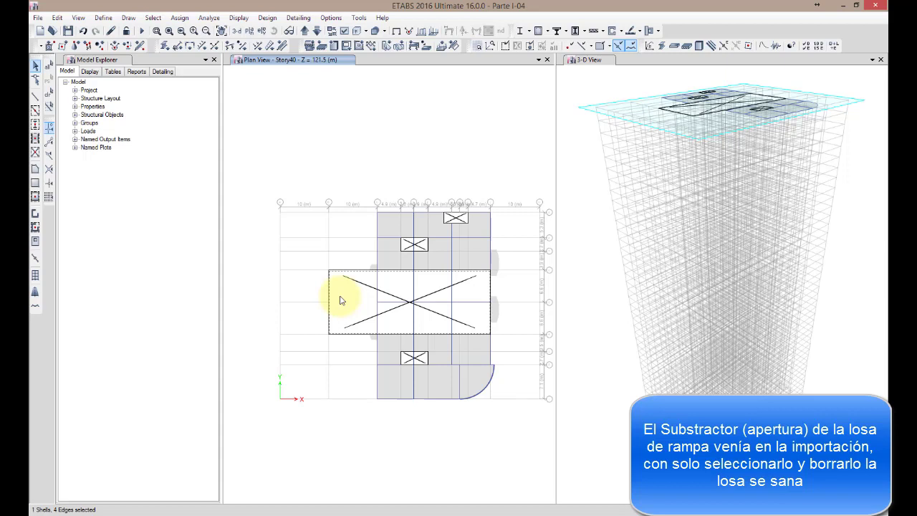
{"action": "key", "text": "Delete"}
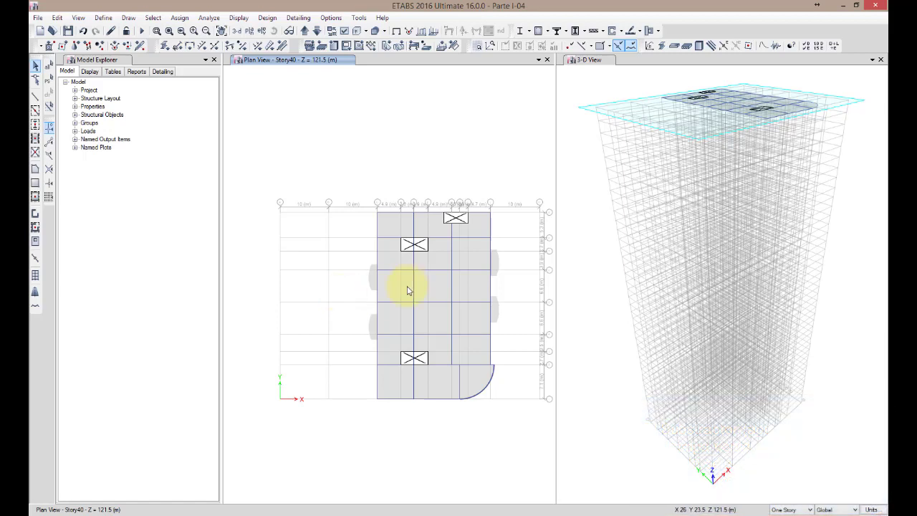
{"action": "middle_click_drag", "start_coordinate": [522, 287], "coordinate": [519, 280]}
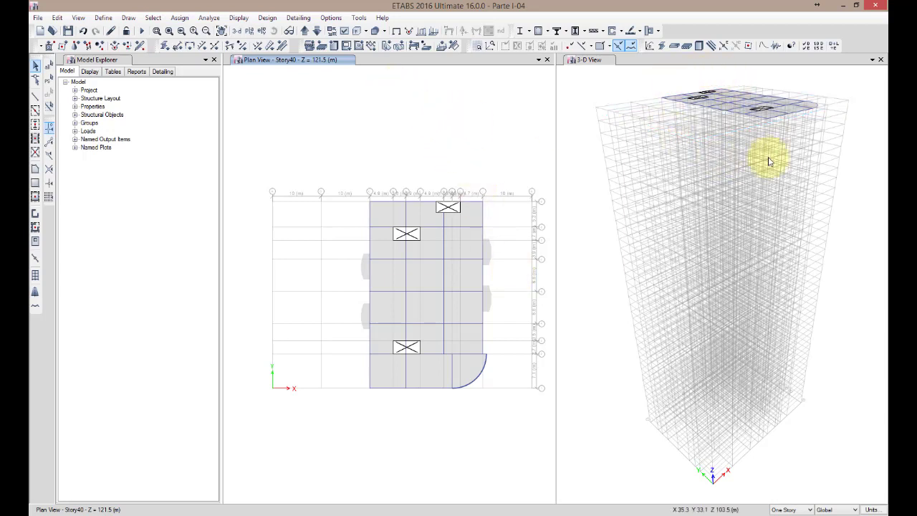
Inspect the assignments of an imported beam, the floor slab and an opening on Story40
{"action": "right_click", "coordinate": [462, 259]}
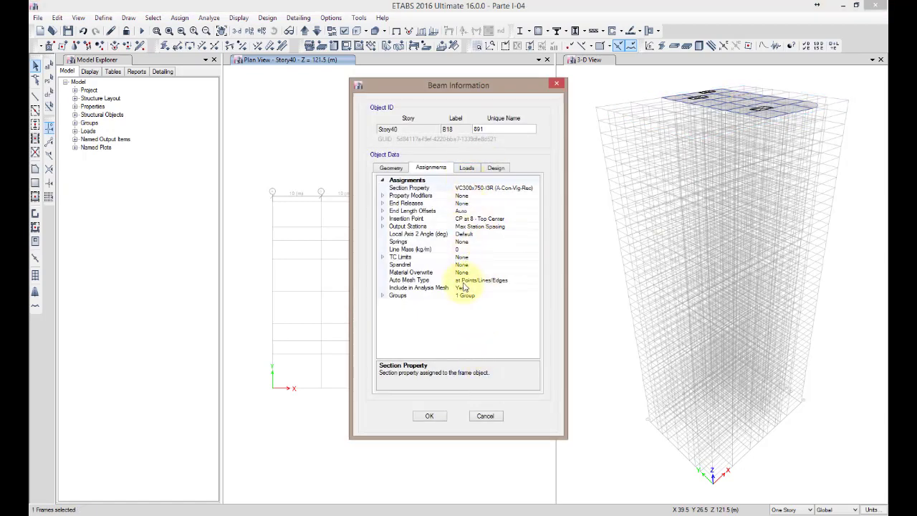
{"action": "left_click", "coordinate": [486, 416]}
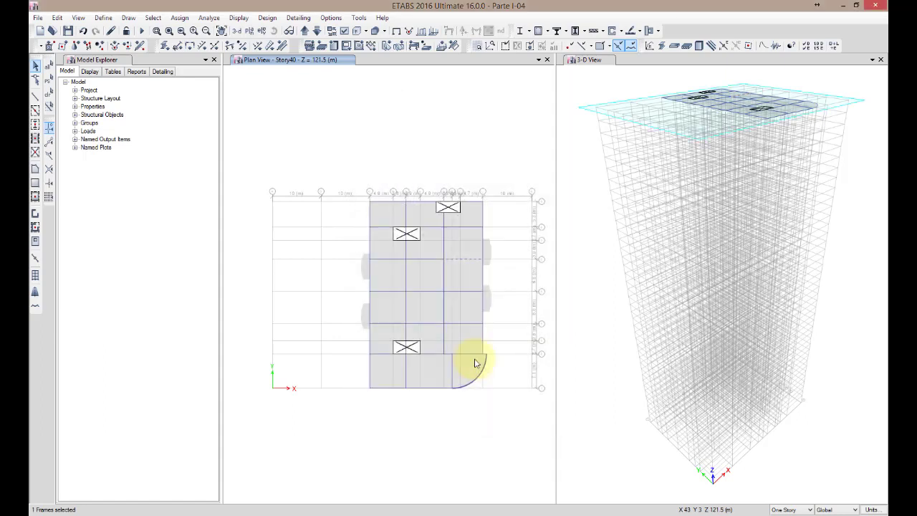
{"action": "right_click", "coordinate": [458, 282]}
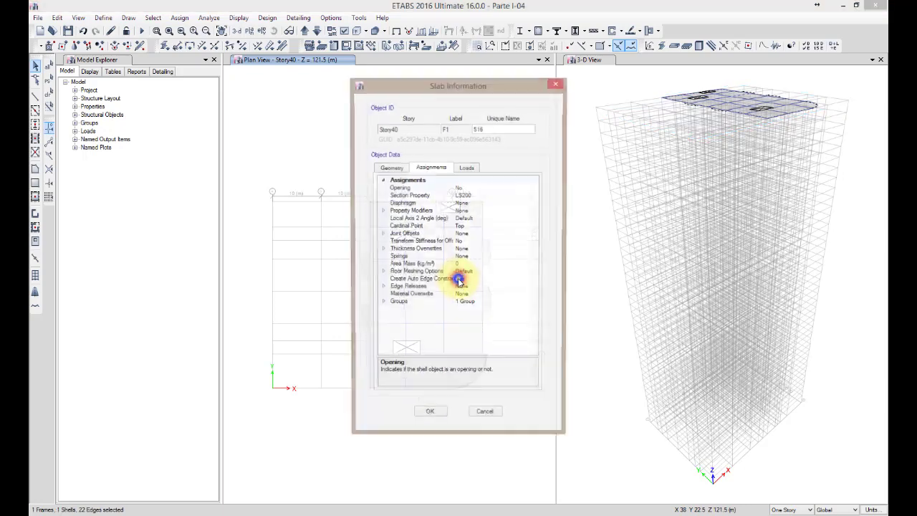
{"action": "left_click", "coordinate": [486, 416]}
{"action": "right_click", "coordinate": [401, 347]}
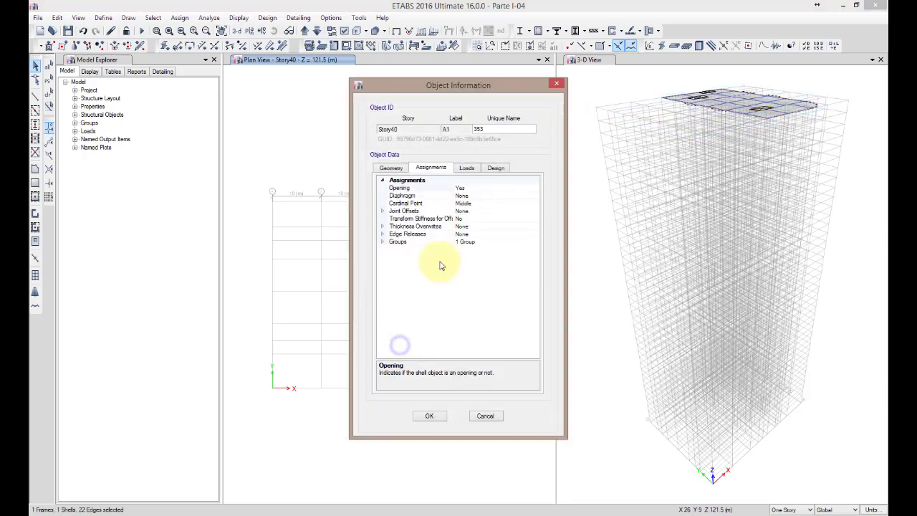
{"action": "left_click", "coordinate": [485, 416]}
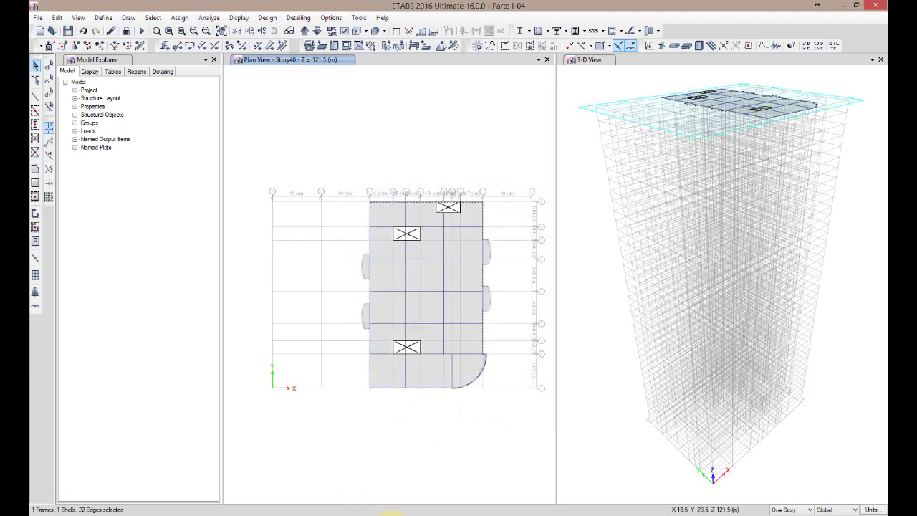
Import Edificio.dxf as a DXF/DWG architectural plan
{"action": "left_click", "coordinate": [37, 17]}
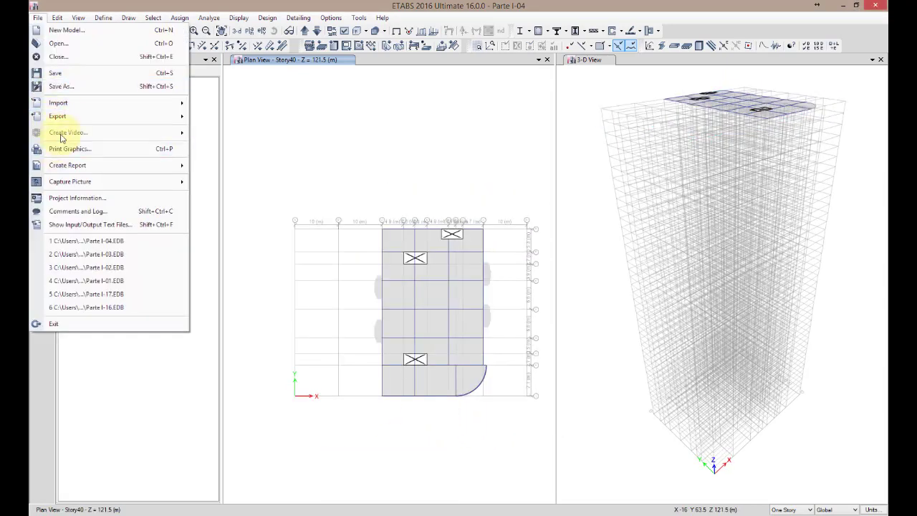
{"action": "mouse_move", "coordinate": [63, 104]}
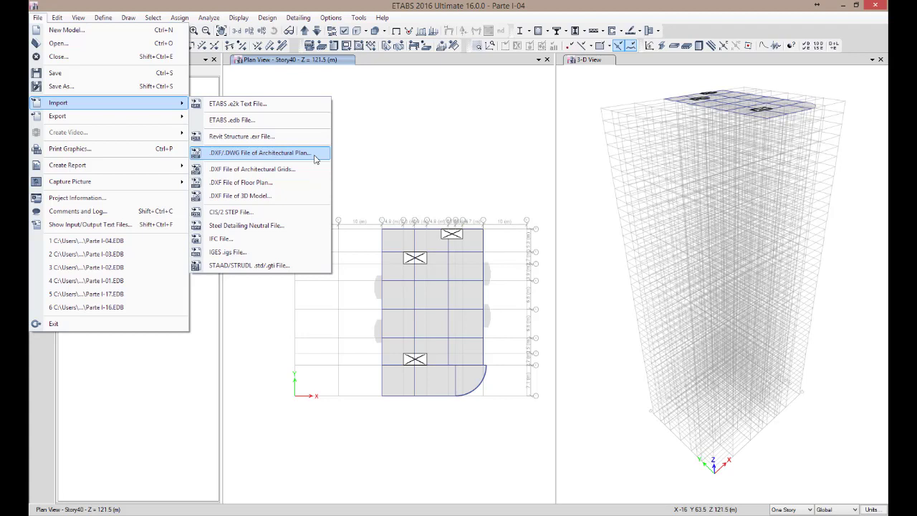
{"action": "left_click", "coordinate": [315, 154]}
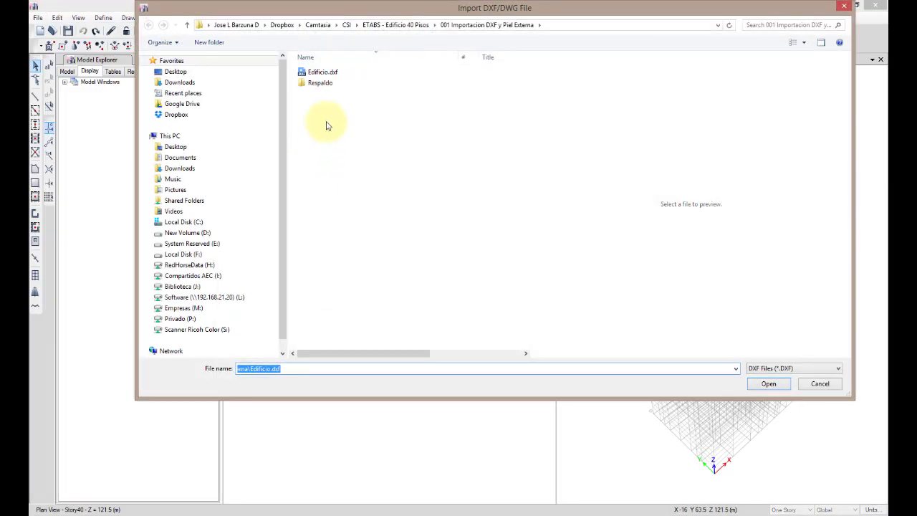
{"action": "left_click", "coordinate": [318, 73]}
{"action": "left_click", "coordinate": [779, 391]}
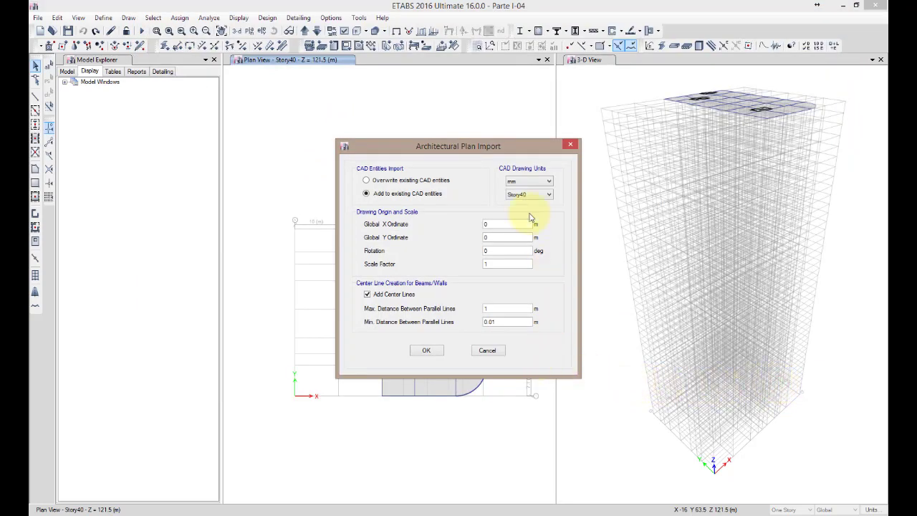
Choose to overwrite existing CAD entities, keeping mm as the drawing units and Story40 as the story
{"action": "left_click", "coordinate": [396, 181]}
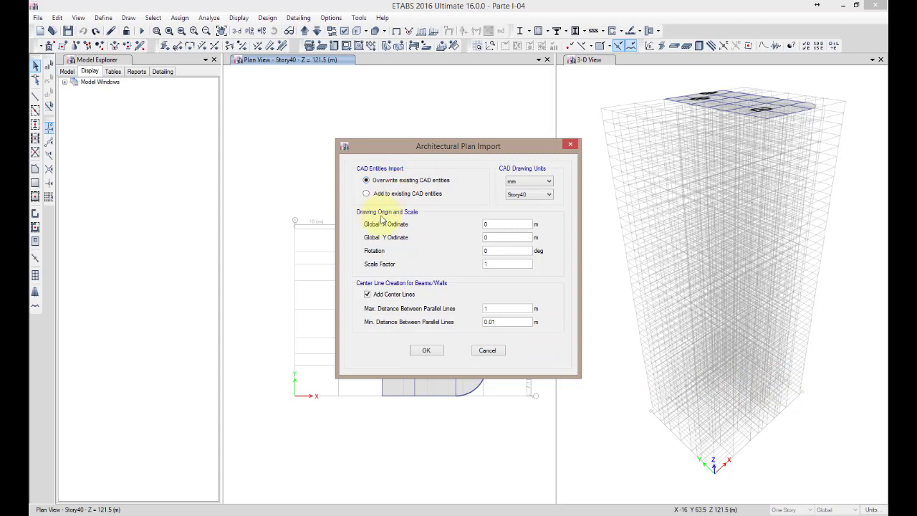
{"action": "left_click", "coordinate": [547, 184]}
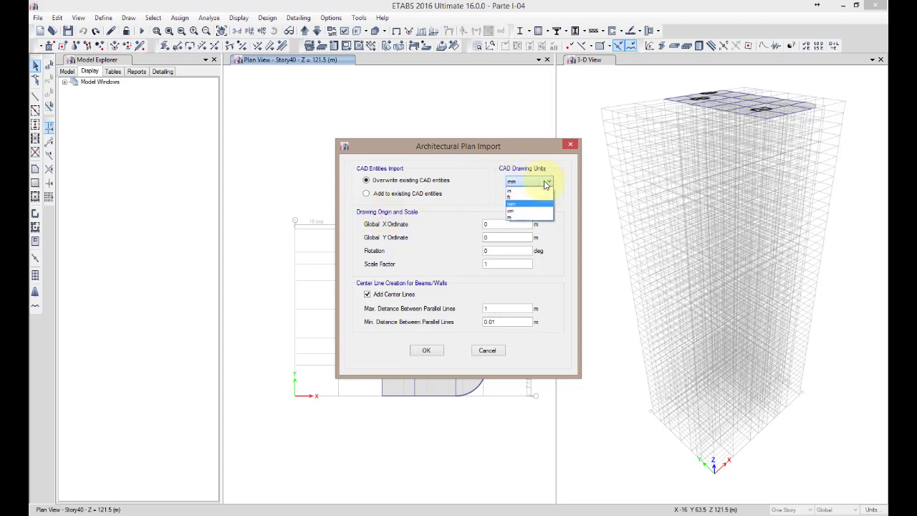
{"action": "left_click", "coordinate": [547, 184]}
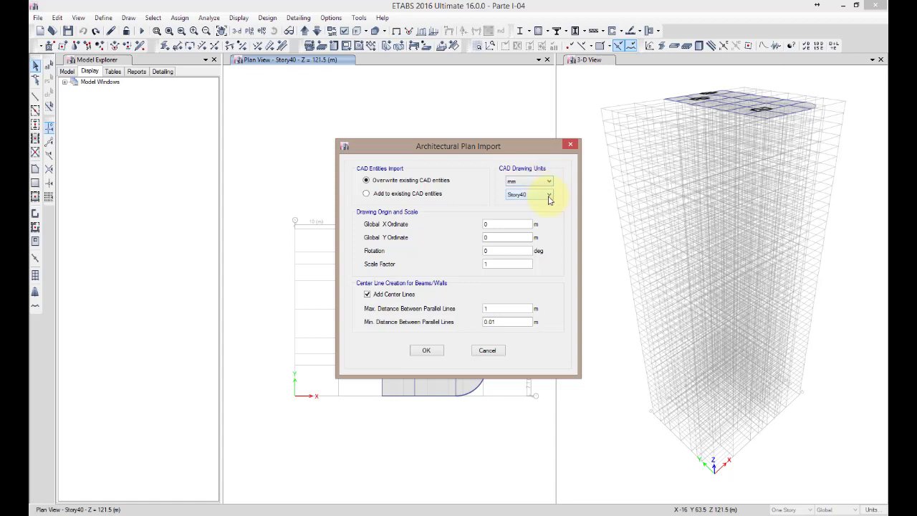
{"action": "left_click", "coordinate": [548, 195]}
{"action": "left_click", "coordinate": [548, 194]}
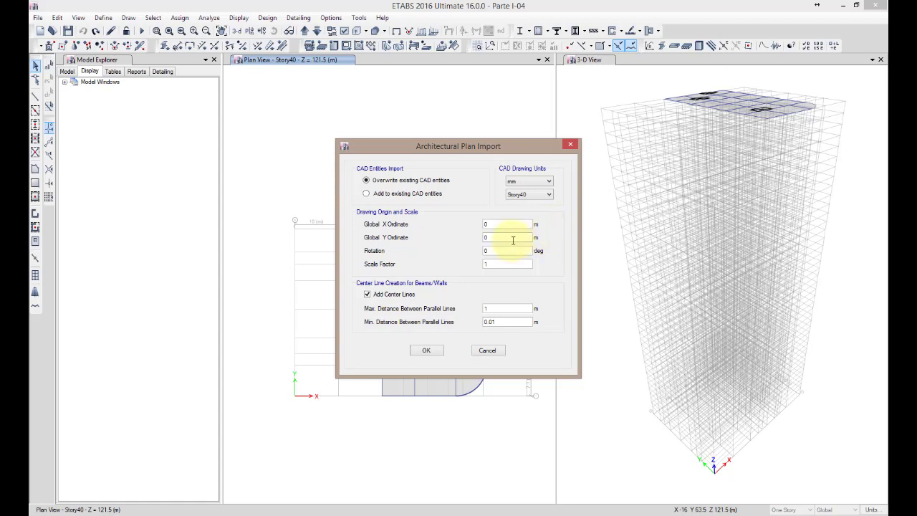
Import the plan with origin 0, 0, rotation 0, scale factor 1, and center lines for parallel lines 0.01 to 1 m apart
{"action": "left_click", "coordinate": [498, 225]}
{"action": "left_click", "coordinate": [494, 237]}
{"action": "left_click", "coordinate": [493, 250]}
{"action": "left_click", "coordinate": [492, 264]}
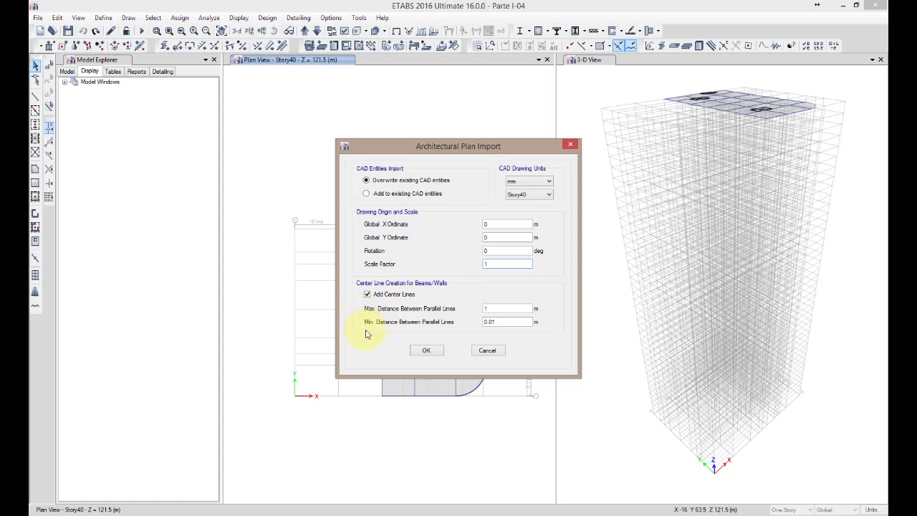
{"action": "left_click", "coordinate": [503, 309]}
{"action": "left_click", "coordinate": [493, 322]}
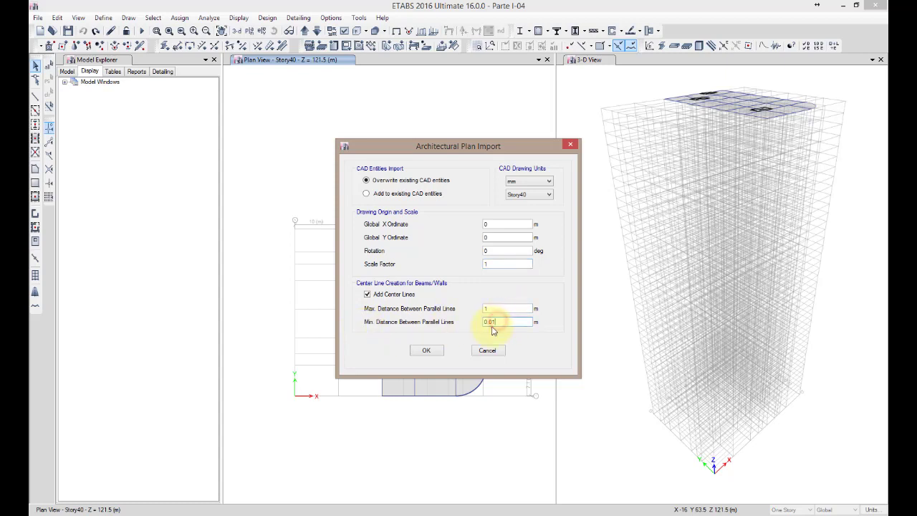
{"action": "left_click", "coordinate": [434, 351]}
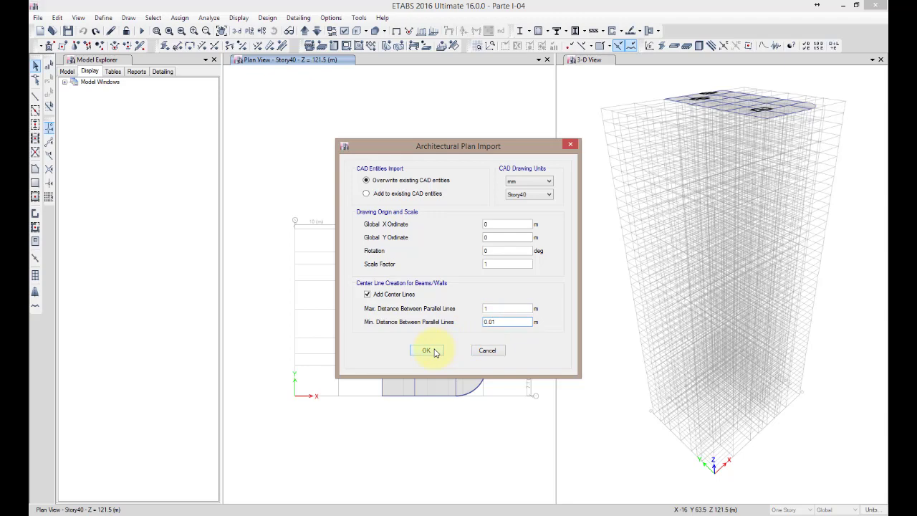
{"action": "left_click", "coordinate": [433, 351]}
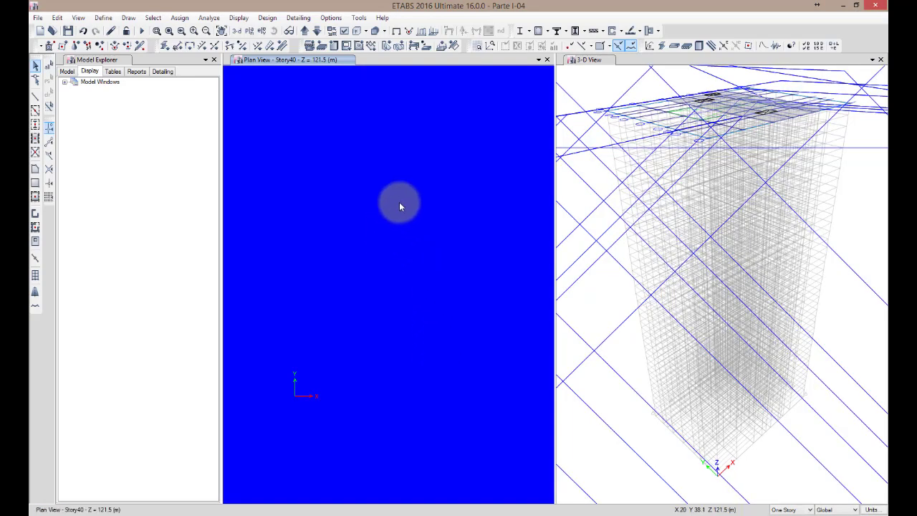
Hide all architectural plan layers except Columnas Torre and refresh the views
{"action": "left_click", "coordinate": [331, 17]}
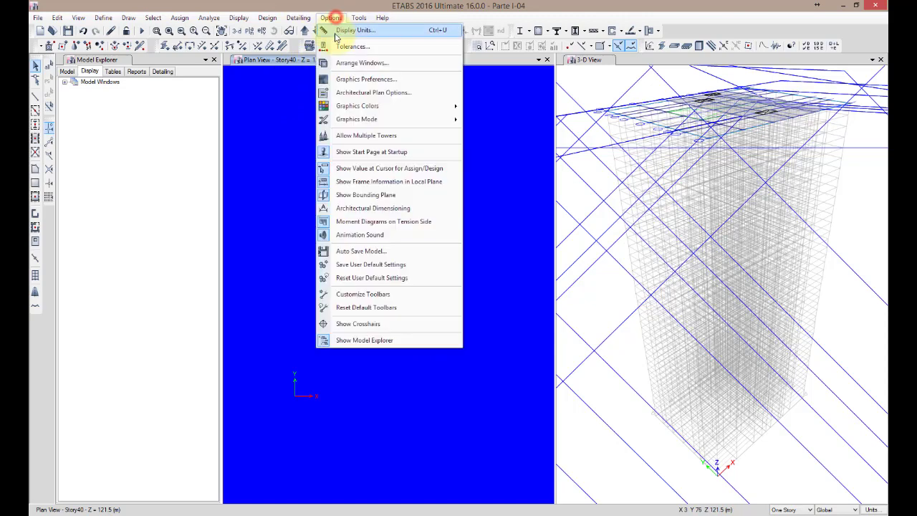
{"action": "left_click", "coordinate": [358, 93]}
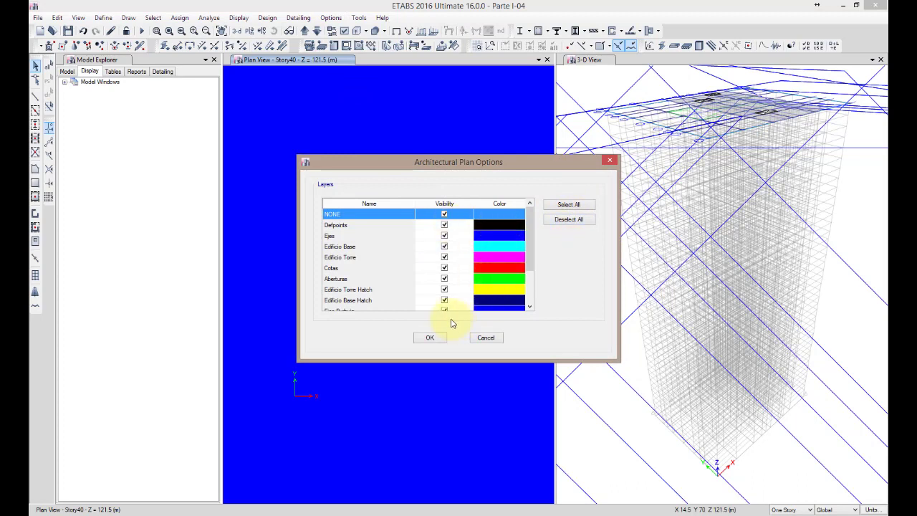
{"action": "scroll", "coordinate": [530, 215], "scroll_direction": "down", "scroll_amount": 2}
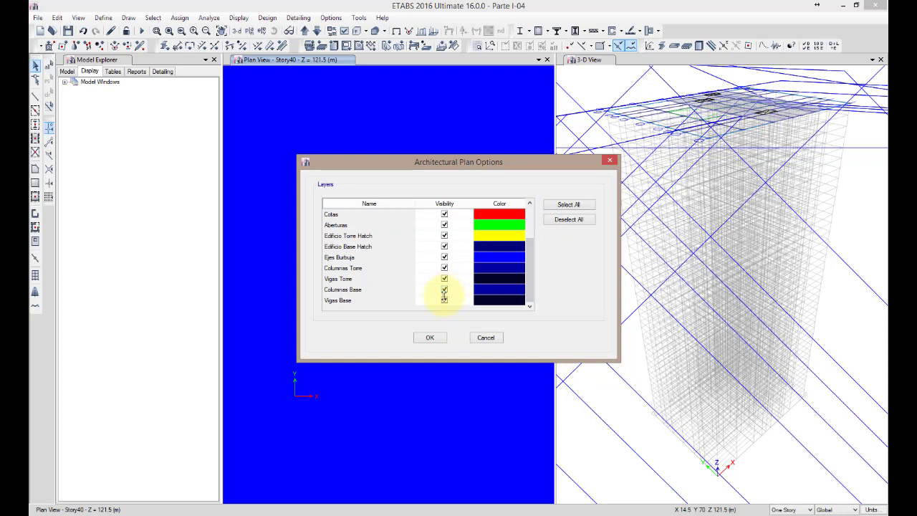
{"action": "left_click", "coordinate": [584, 219]}
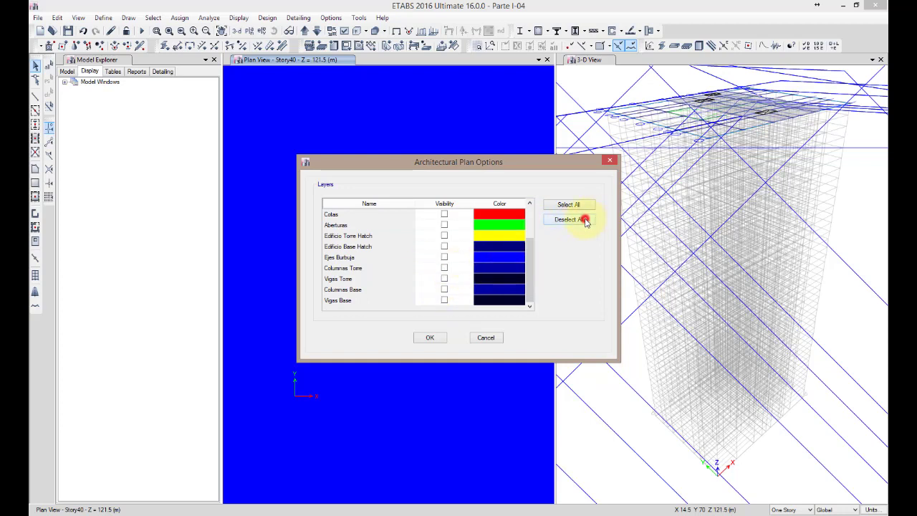
{"action": "left_click", "coordinate": [444, 268]}
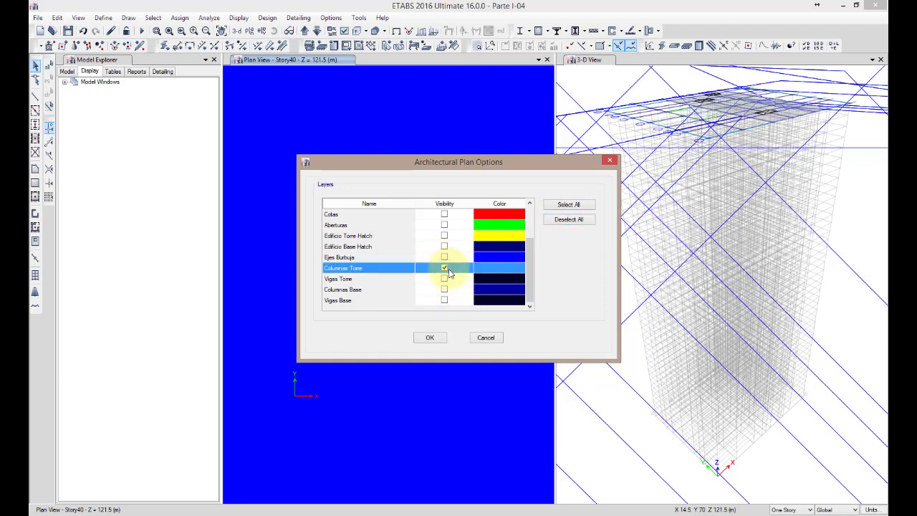
{"action": "left_click", "coordinate": [430, 336]}
{"action": "left_click", "coordinate": [573, 358]}
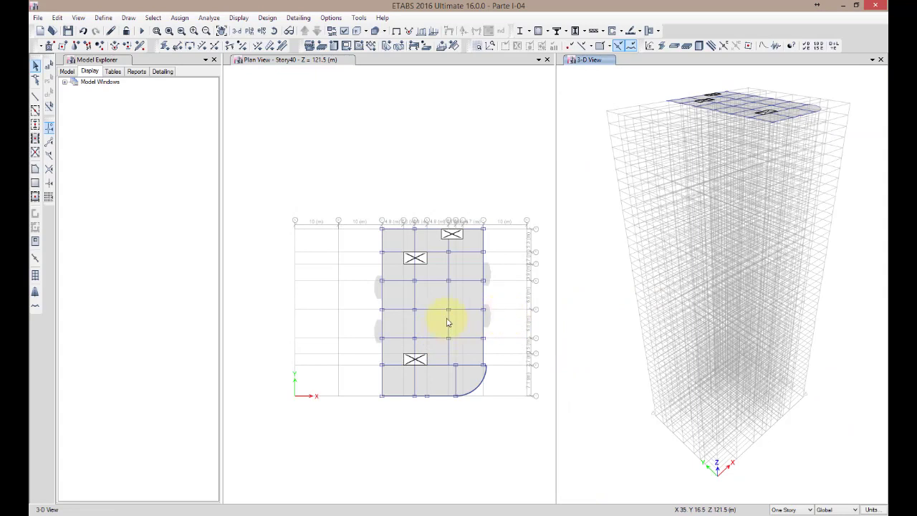
Generate column objects from the Columnas Torre architectural layer in the Story40 plan
{"action": "left_click", "coordinate": [503, 267]}
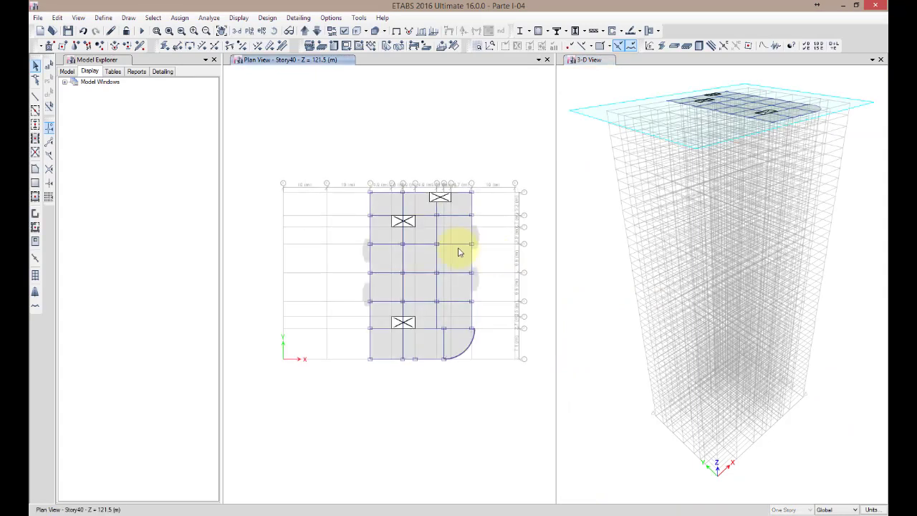
{"action": "scroll", "coordinate": [426, 247], "scroll_direction": "up", "scroll_amount": 3}
{"action": "middle_click_drag", "start_coordinate": [425, 266], "coordinate": [417, 258]}
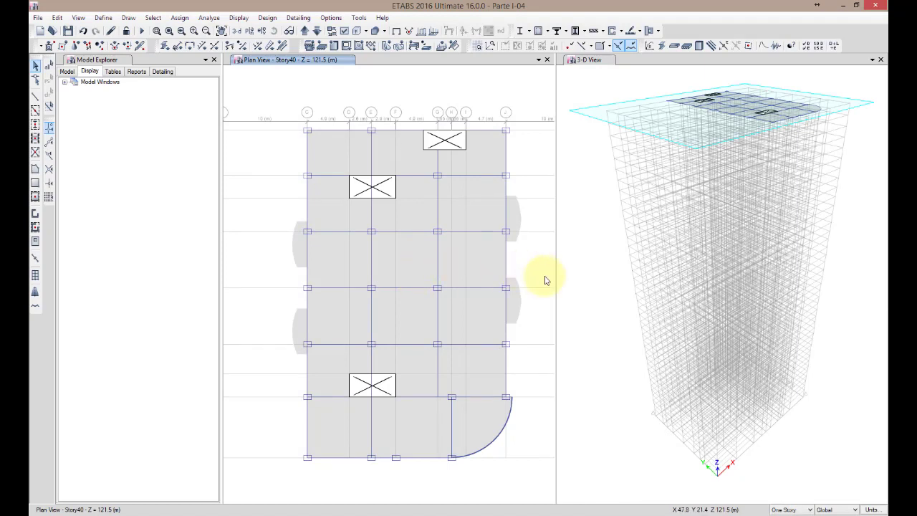
{"action": "middle_click_drag", "start_coordinate": [544, 281], "coordinate": [533, 269]}
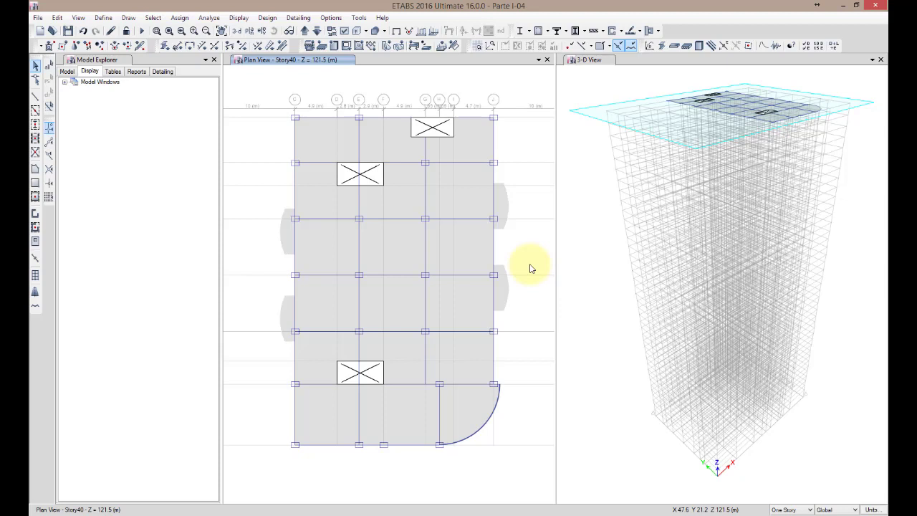
{"action": "left_click", "coordinate": [64, 81]}
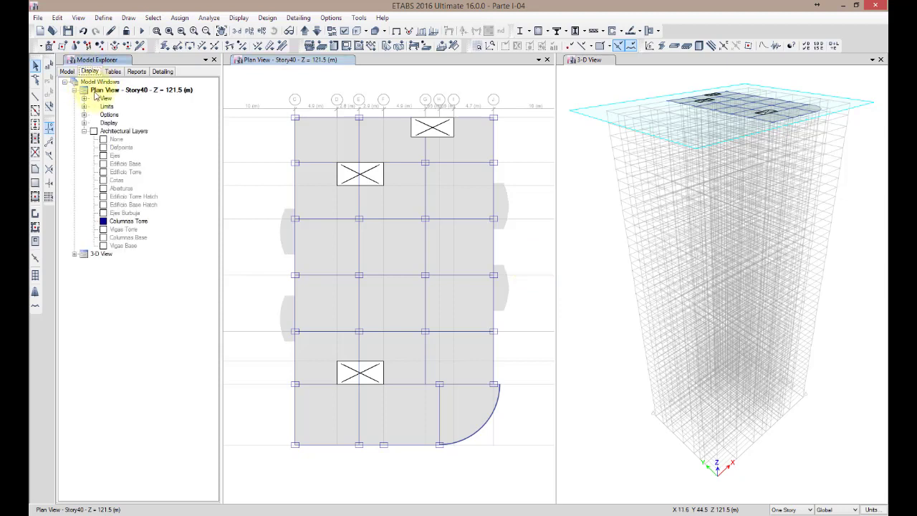
{"action": "left_click", "coordinate": [123, 224]}
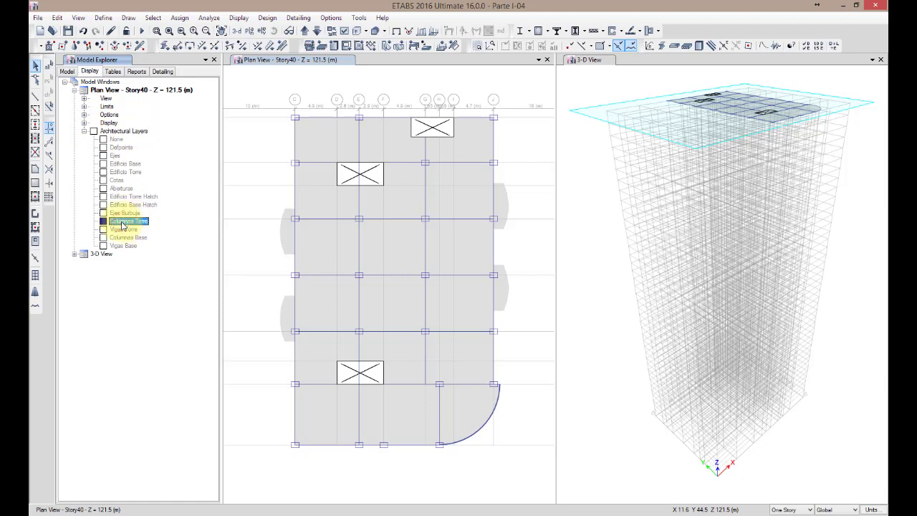
{"action": "right_click", "coordinate": [123, 224]}
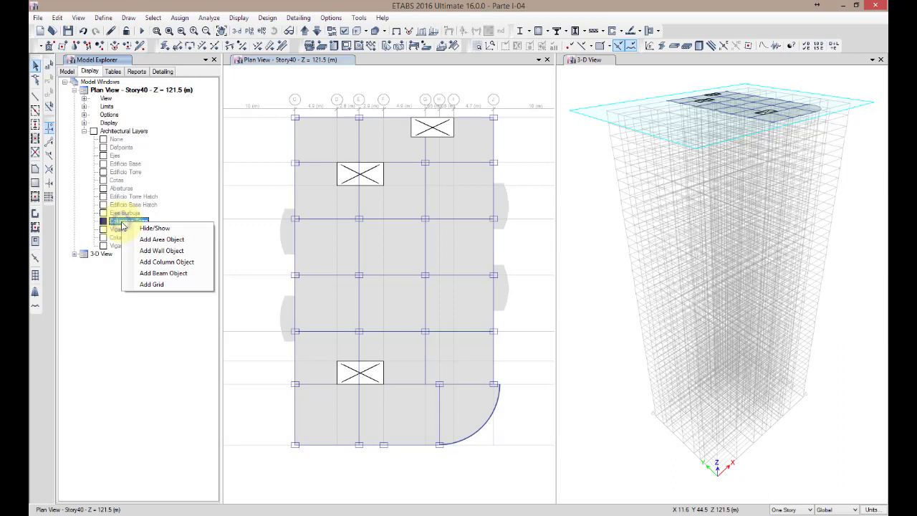
{"action": "left_click", "coordinate": [184, 266]}
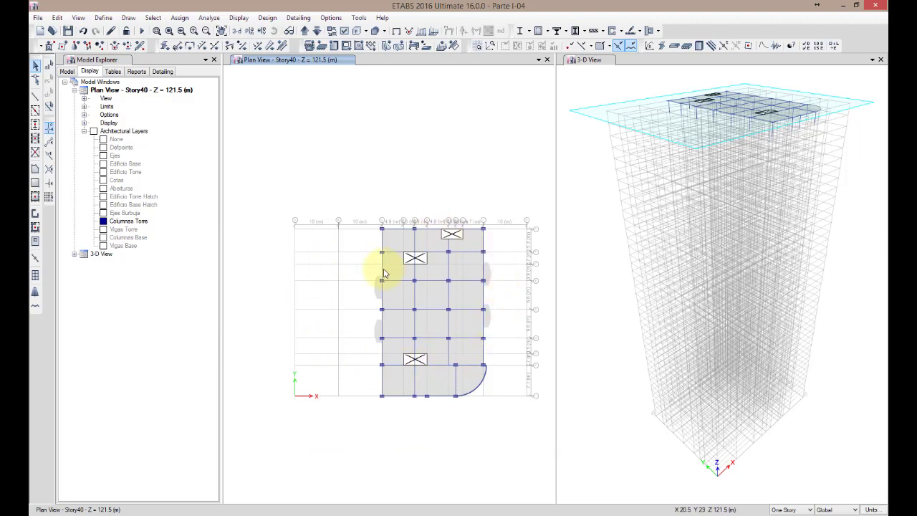
Inspect the generated columns and check the section property assigned to the front corner column at the top story
{"action": "scroll", "coordinate": [449, 324], "scroll_direction": "up", "scroll_amount": 4}
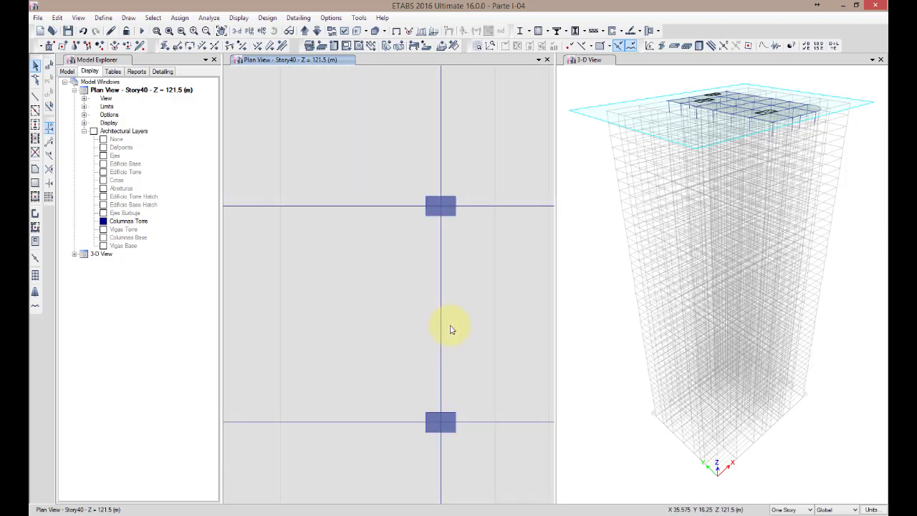
{"action": "scroll", "coordinate": [450, 328], "scroll_direction": "down", "scroll_amount": 4}
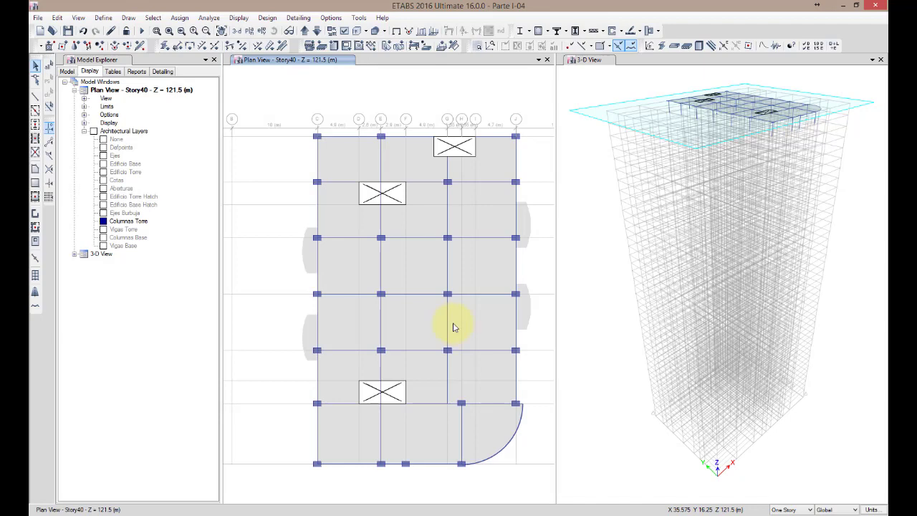
{"action": "middle_click_drag", "start_coordinate": [536, 337], "coordinate": [501, 323]}
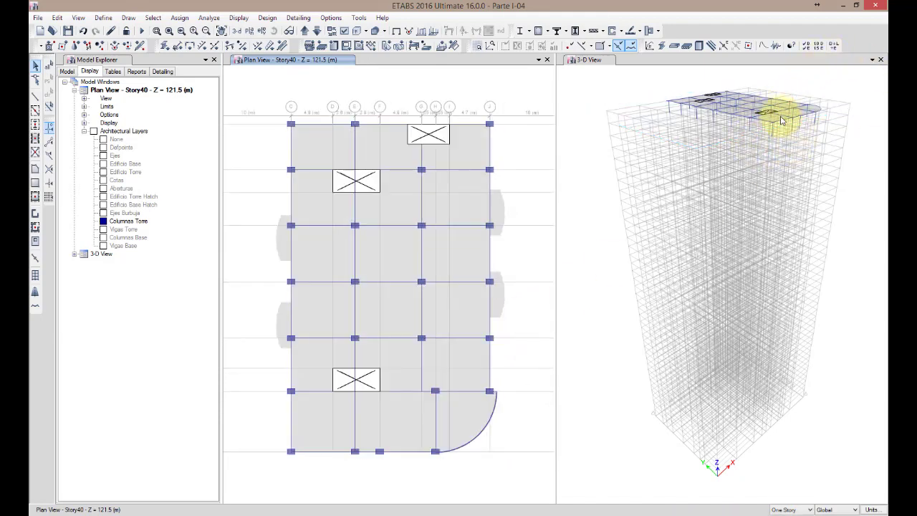
{"action": "scroll", "coordinate": [780, 105], "scroll_direction": "up", "scroll_amount": 5}
{"action": "left_click", "coordinate": [757, 180]}
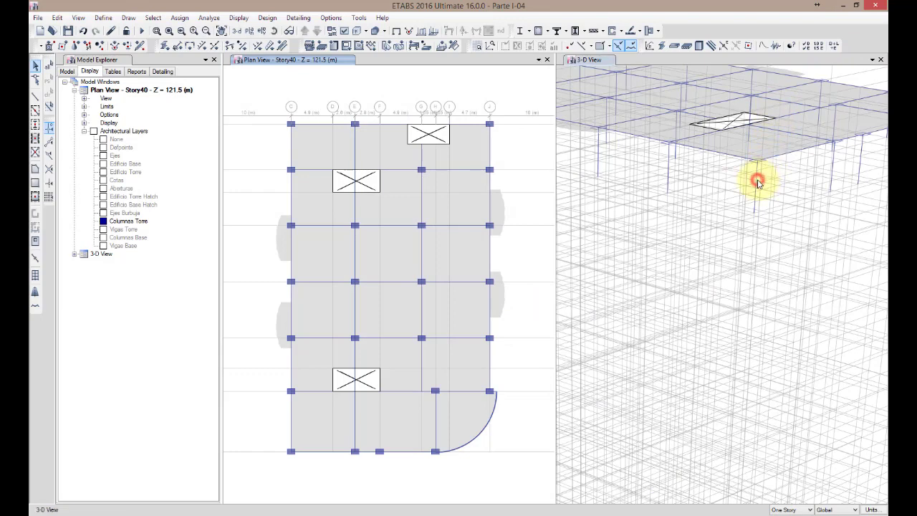
{"action": "right_click", "coordinate": [758, 181]}
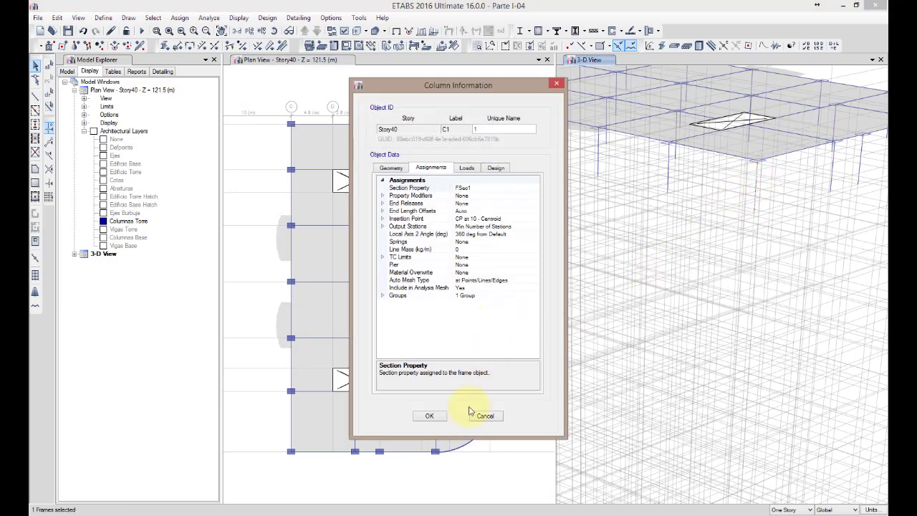
{"action": "left_click", "coordinate": [489, 189]}
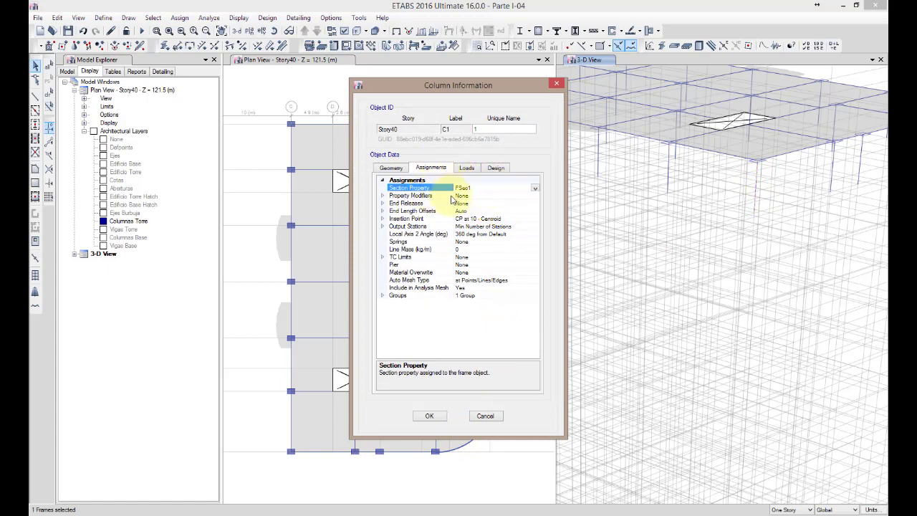
{"action": "left_click", "coordinate": [486, 416]}
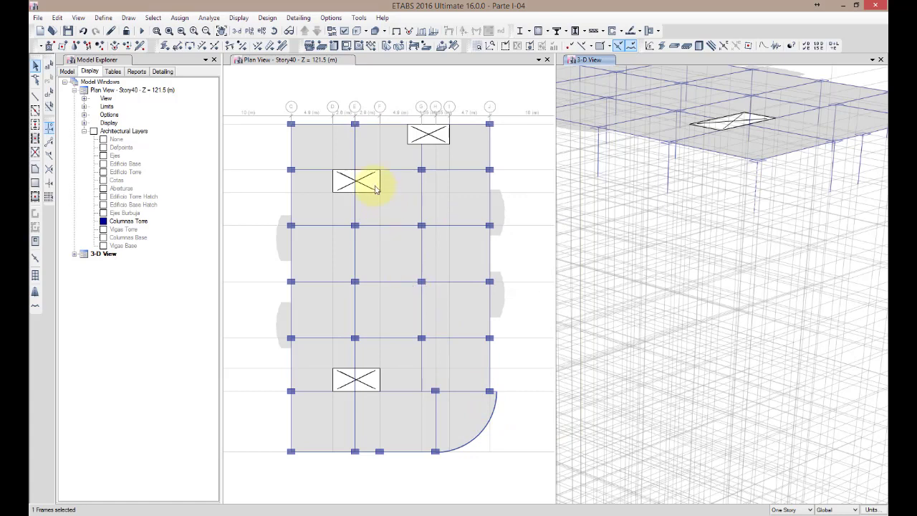
Open the frame section FSec1 for modification and rename it CC-R-RR-600x900
{"action": "left_click", "coordinate": [103, 18]}
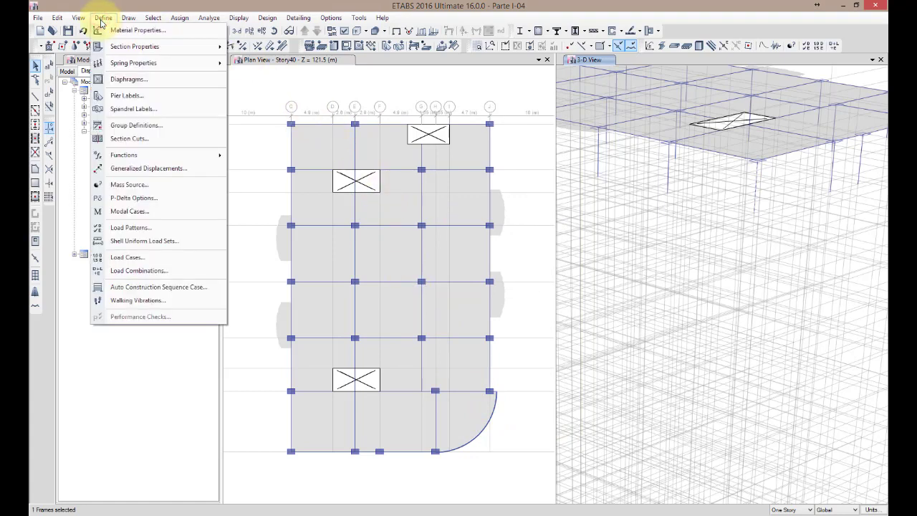
{"action": "mouse_move", "coordinate": [96, 46]}
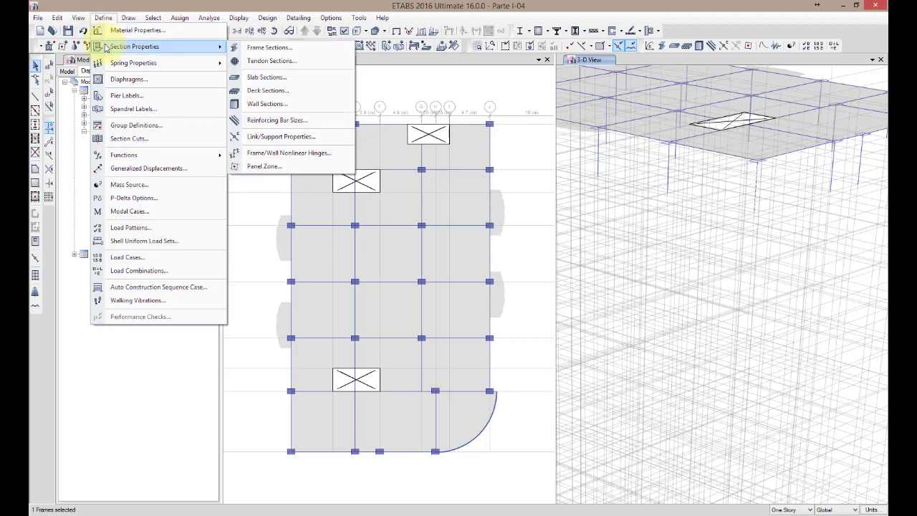
{"action": "left_click", "coordinate": [261, 47]}
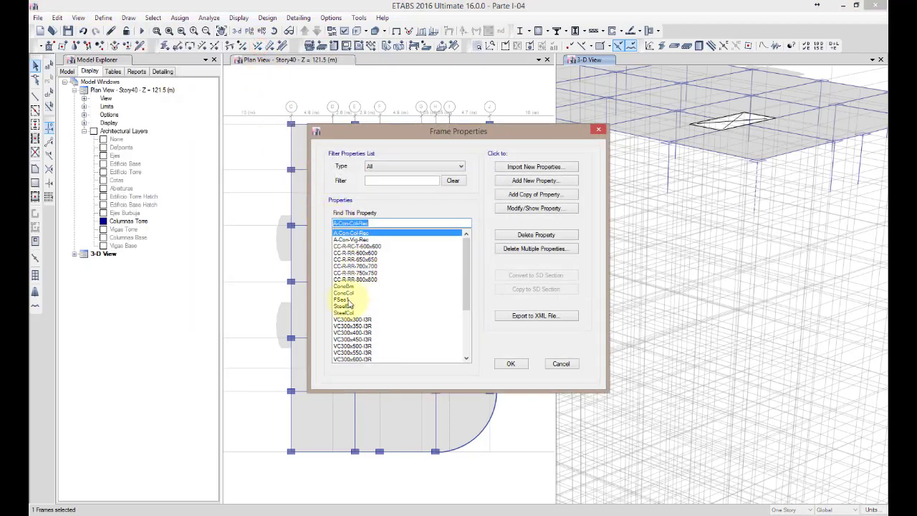
{"action": "left_click", "coordinate": [351, 299]}
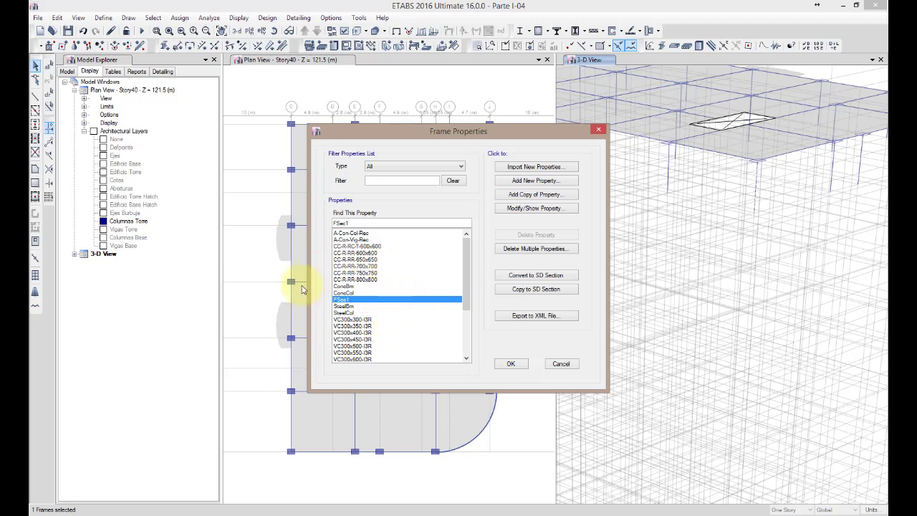
{"action": "left_click", "coordinate": [540, 214]}
{"action": "double_click", "coordinate": [442, 139]}
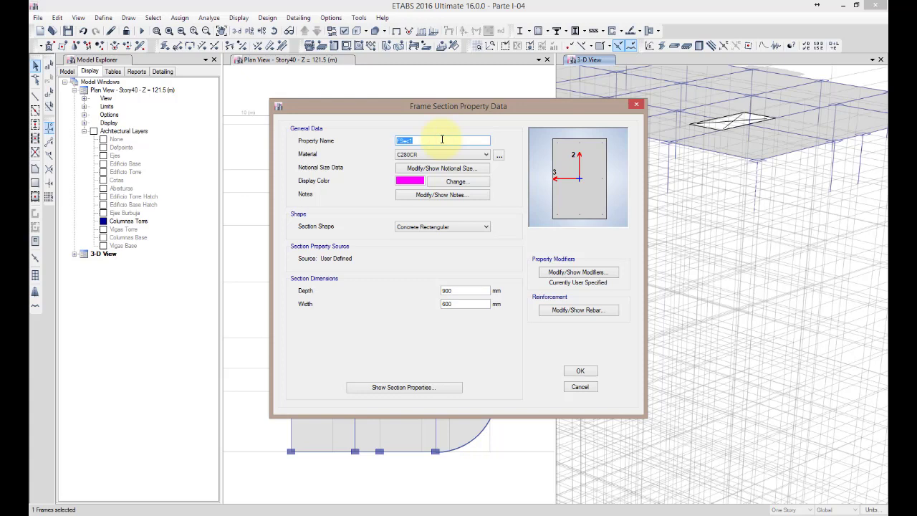
{"action": "type", "text": "CC-R-RR-600x900"}
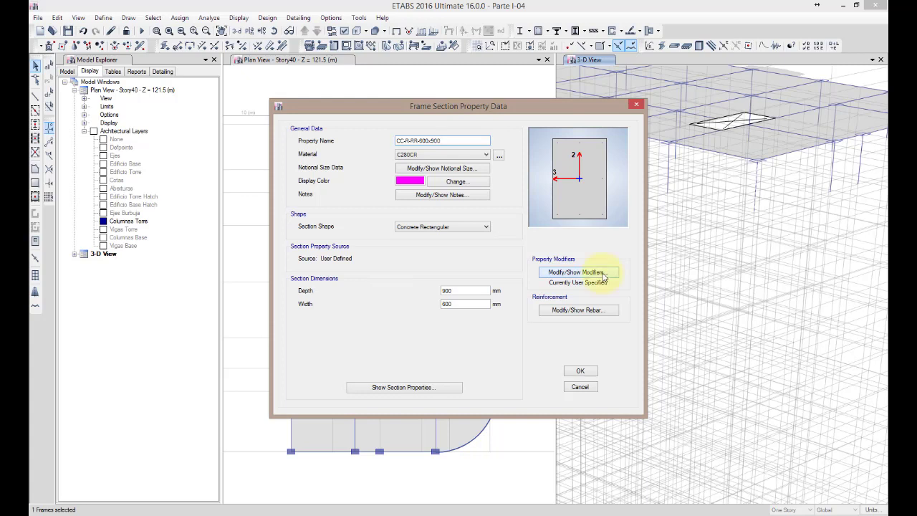
Keep C280CR as the section material and set the stiffness modifier for moment of inertia about the 3 axis to 1
{"action": "left_click", "coordinate": [454, 155]}
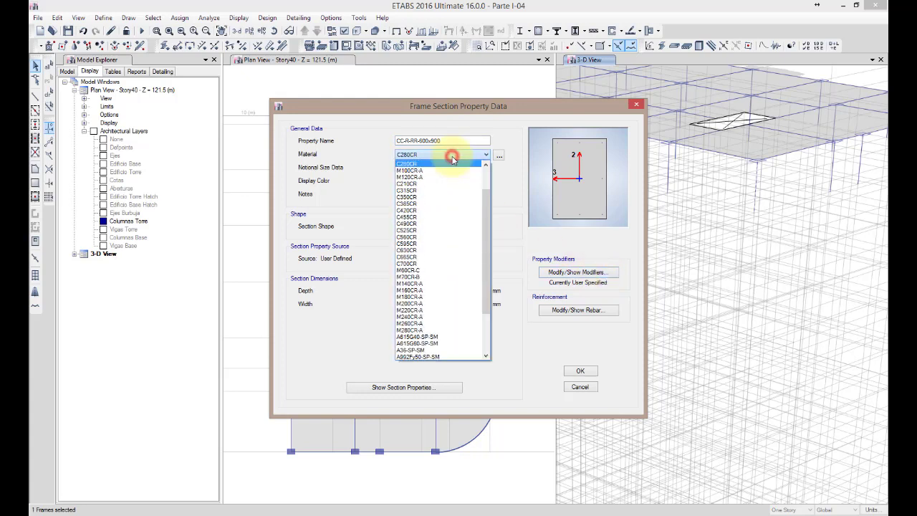
{"action": "left_click", "coordinate": [459, 157]}
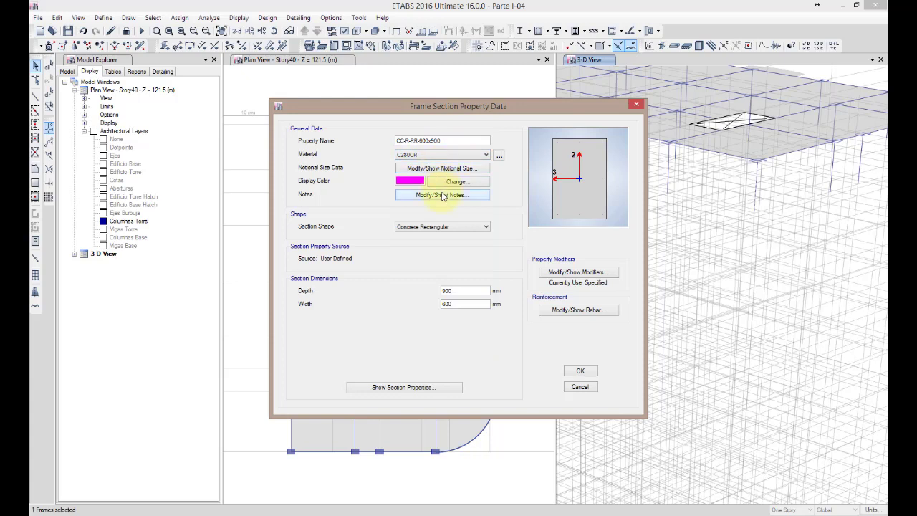
{"action": "left_click", "coordinate": [591, 272]}
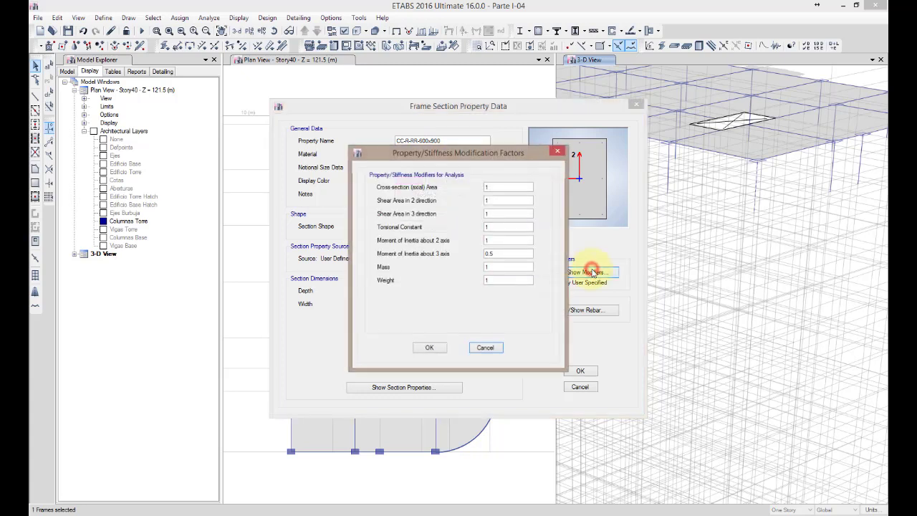
{"action": "double_click", "coordinate": [528, 253]}
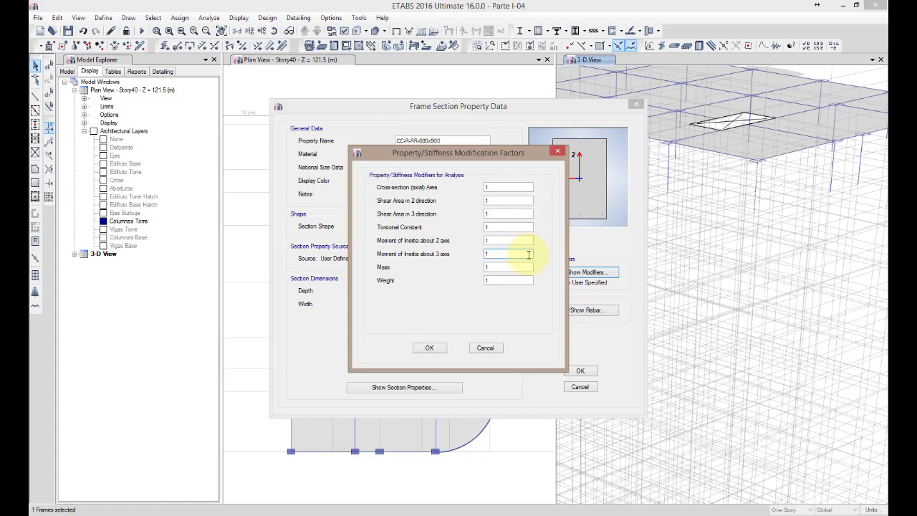
{"action": "left_click", "coordinate": [429, 347]}
Open the section's reinforcement data, keeping A615G60 for longitudinal bars and ties, a rectangular configuration and 40 mm clear cover
{"action": "left_click", "coordinate": [562, 312]}
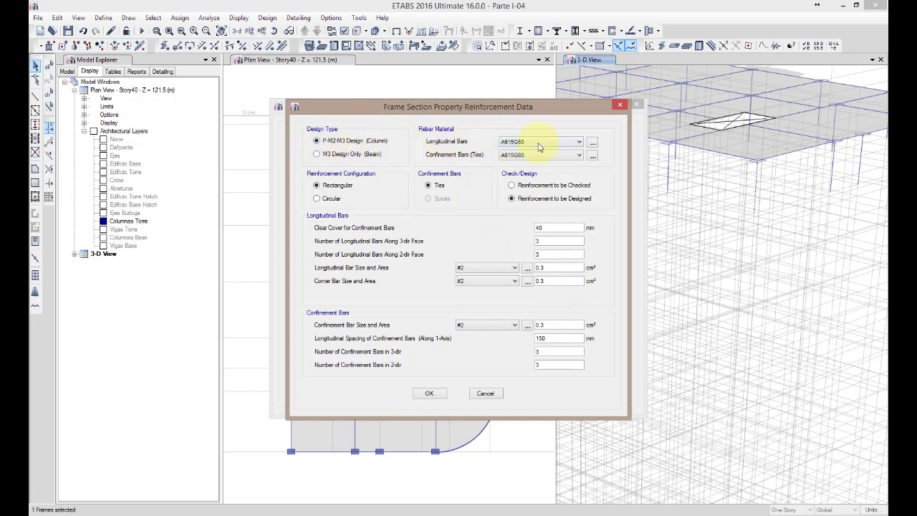
{"action": "left_click", "coordinate": [546, 144]}
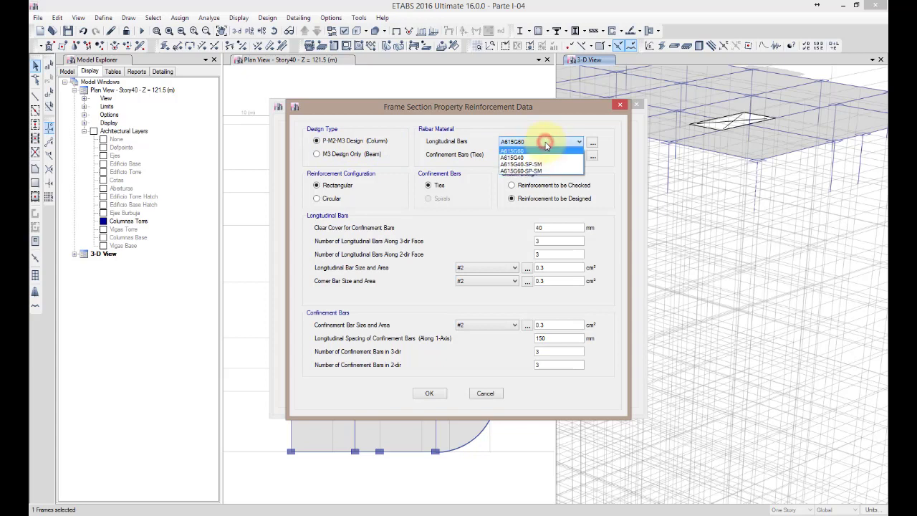
{"action": "left_click", "coordinate": [545, 145]}
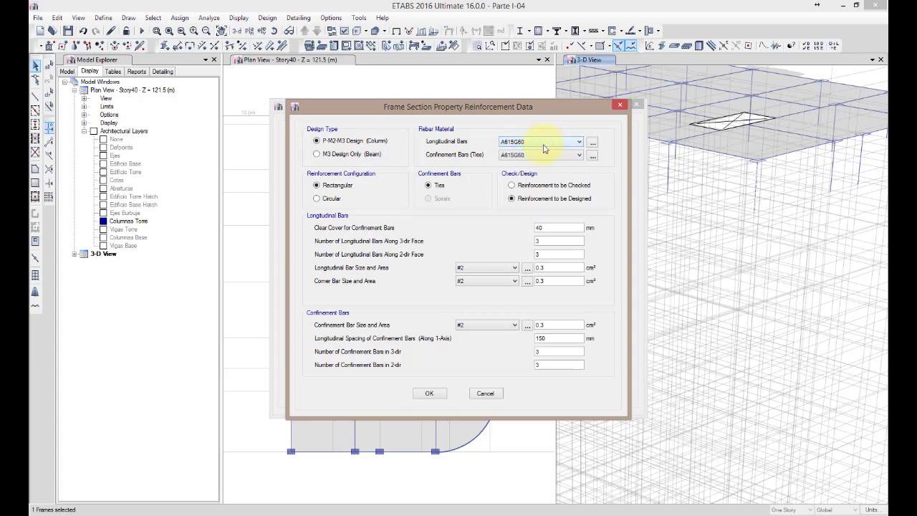
{"action": "left_click", "coordinate": [540, 156]}
{"action": "left_click", "coordinate": [538, 156]}
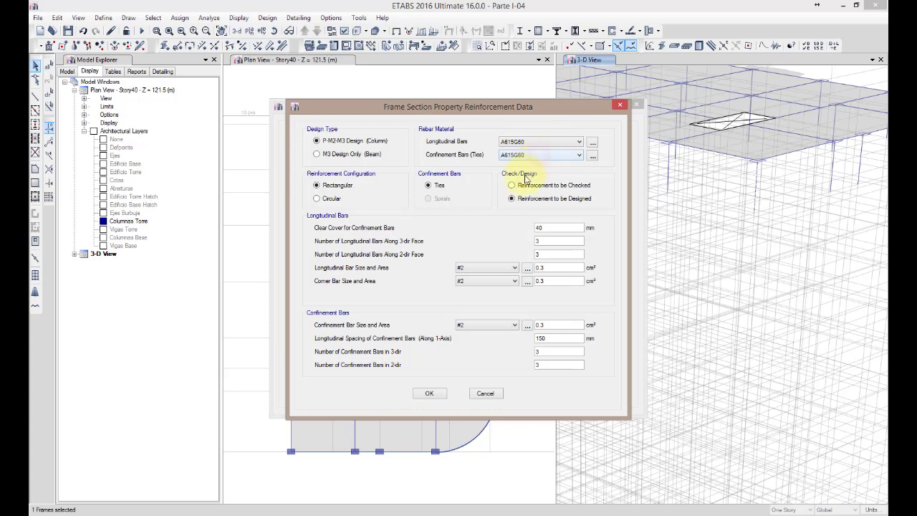
{"action": "left_click", "coordinate": [331, 185]}
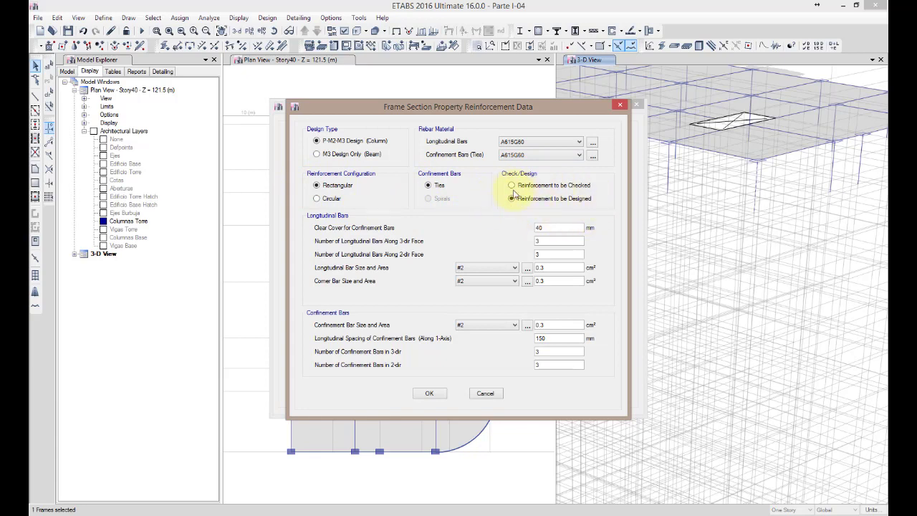
{"action": "left_click", "coordinate": [551, 227]}
Set the number of longitudinal bars to 5 along both the 3-dir and 2-dir faces
{"action": "left_click", "coordinate": [553, 243]}
{"action": "double_click", "coordinate": [552, 242]}
{"action": "type", "text": "5"}
{"action": "double_click", "coordinate": [546, 255]}
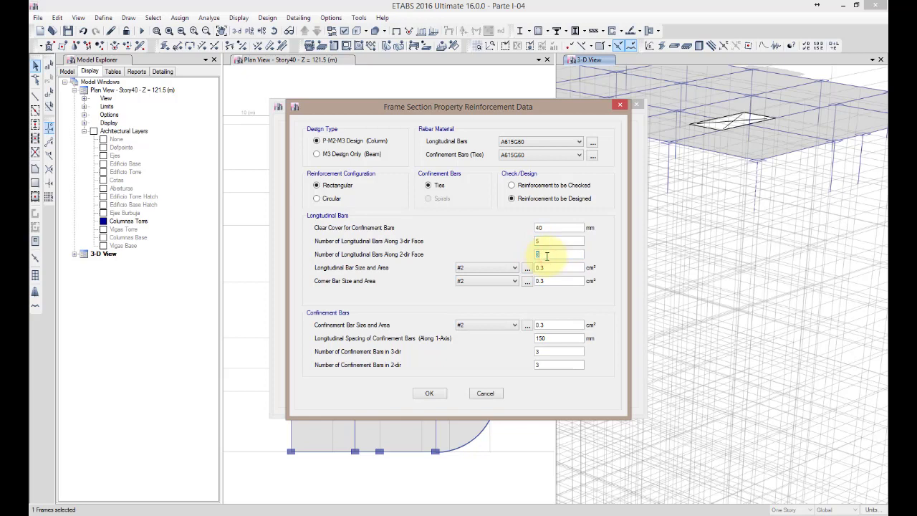
{"action": "type", "text": "5"}
Set the longitudinal and corner bar sizes to #10
{"action": "left_click", "coordinate": [496, 268]}
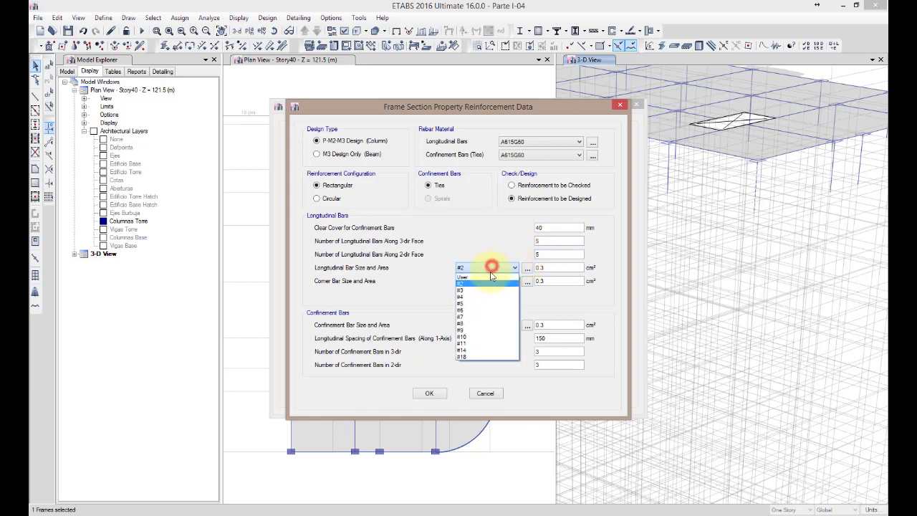
{"action": "left_click", "coordinate": [482, 338]}
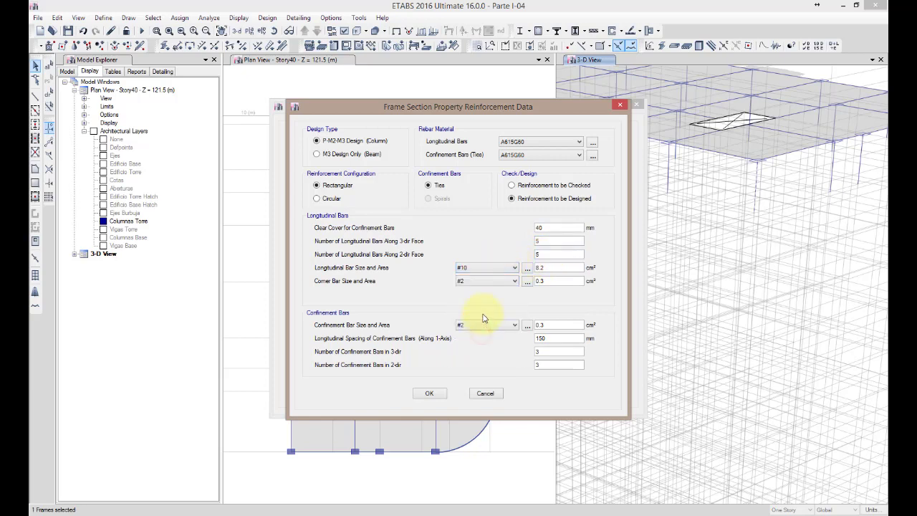
{"action": "left_click", "coordinate": [490, 281]}
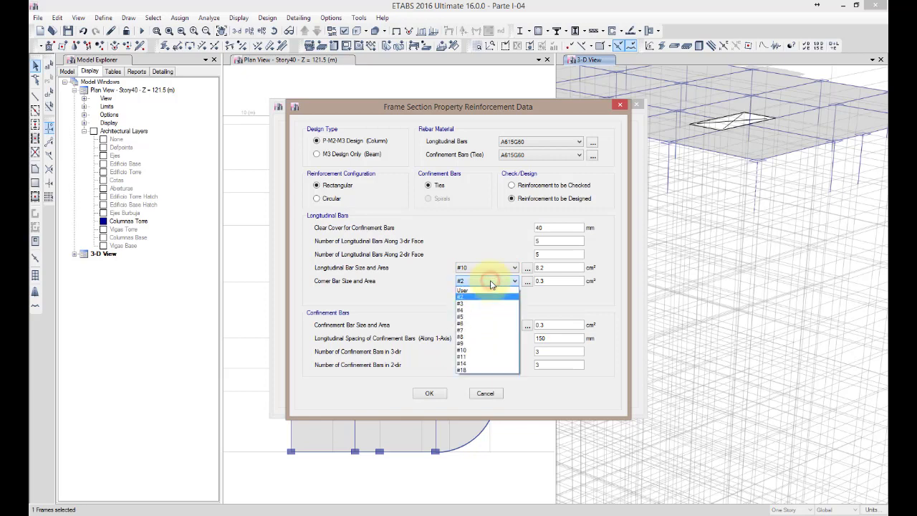
{"action": "left_click", "coordinate": [473, 350]}
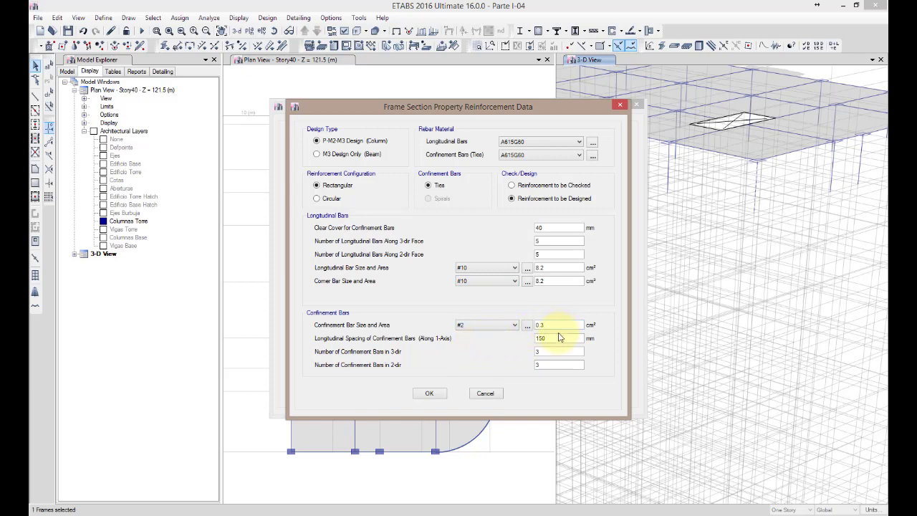
Set the confinement bar size to #4 and the longitudinal spacing of confinement bars to 100 mm
{"action": "left_click", "coordinate": [510, 328]}
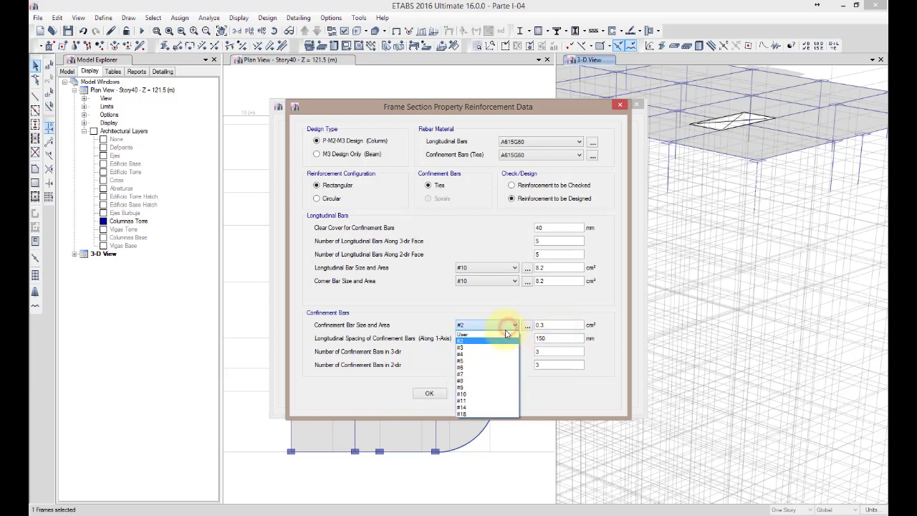
{"action": "left_click", "coordinate": [483, 354]}
{"action": "left_click", "coordinate": [564, 339]}
{"action": "double_click", "coordinate": [564, 339]}
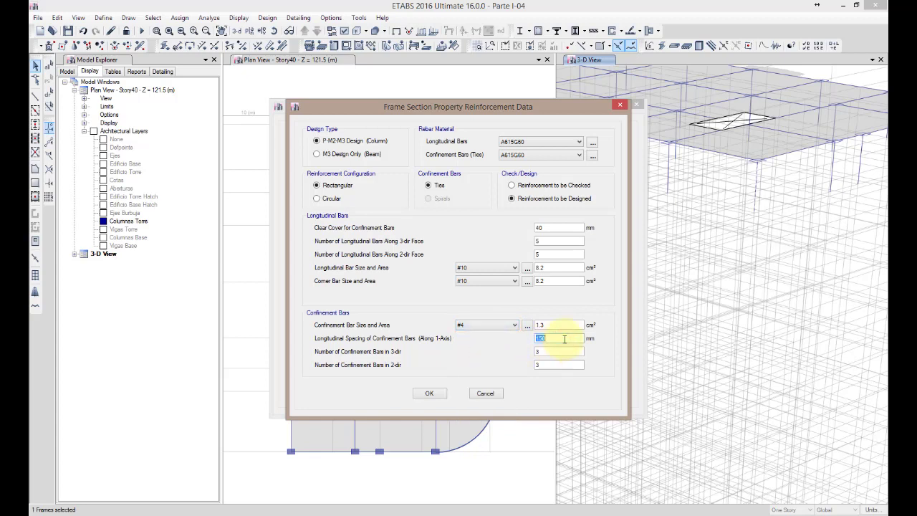
{"action": "type", "text": "1"}
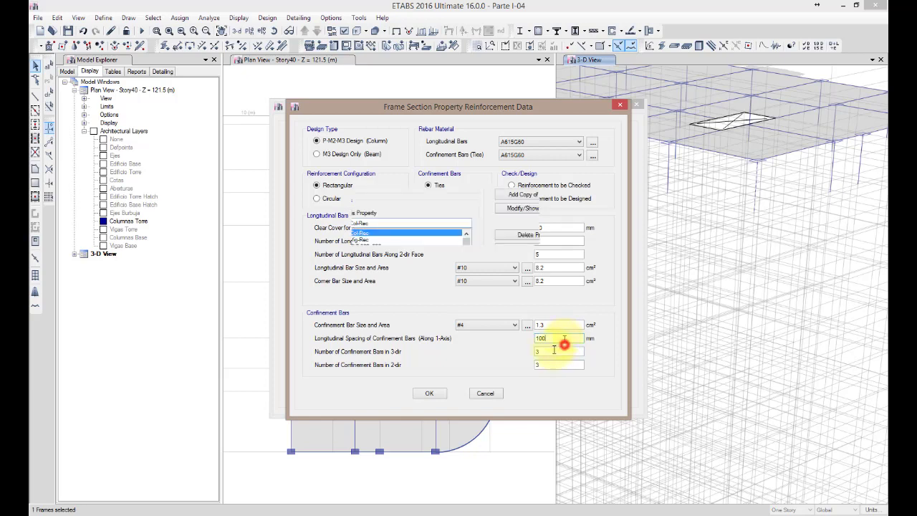
Keep 3 confinement bars in both the 3-dir and 2-dir and accept the reinforcement data
{"action": "double_click", "coordinate": [553, 351]}
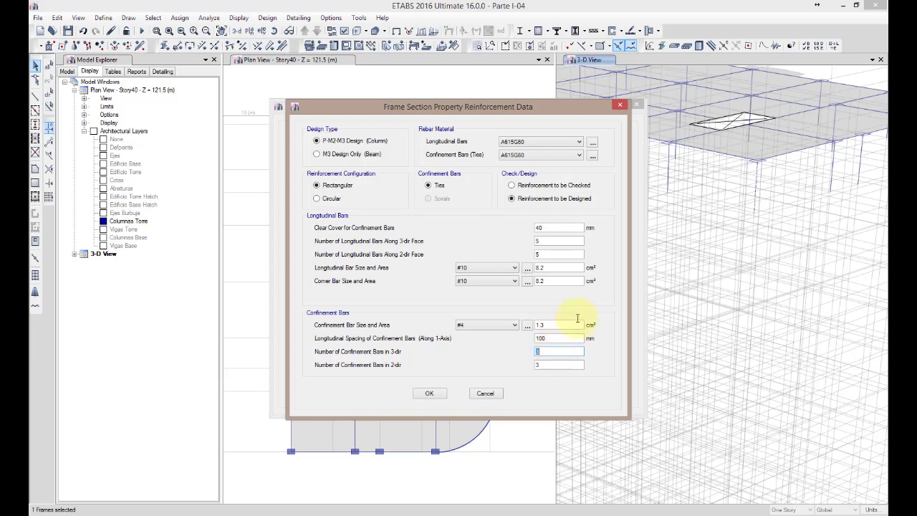
{"action": "left_click", "coordinate": [556, 365]}
{"action": "left_click", "coordinate": [430, 393]}
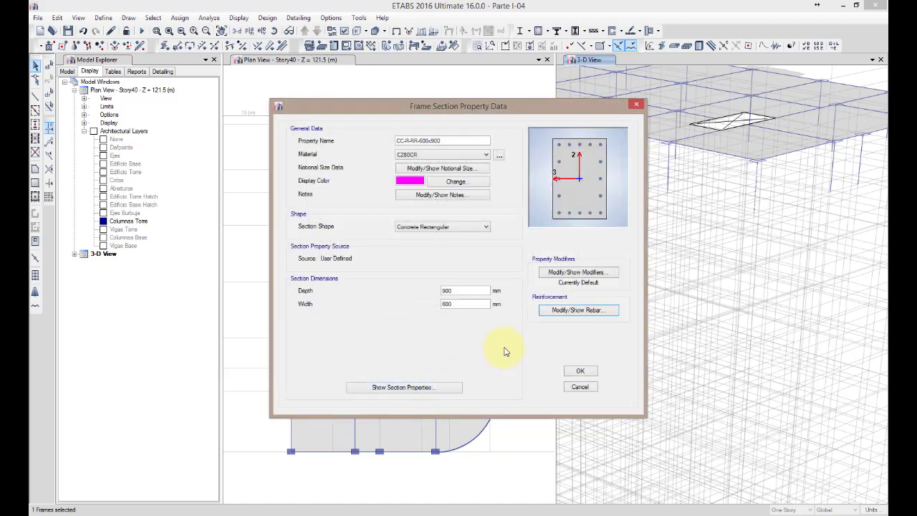
Review the calculated properties of section CC-R-RR-600x900 and accept the frame section definition
{"action": "left_click", "coordinate": [435, 387]}
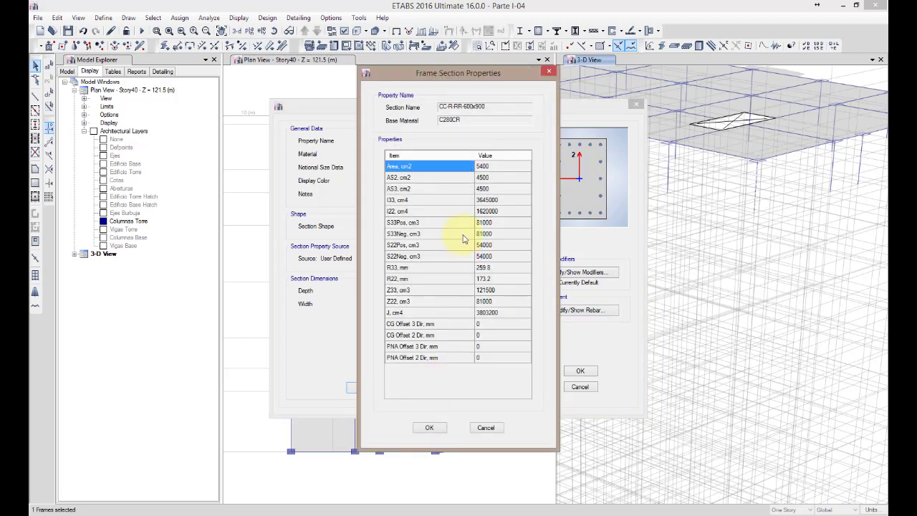
{"action": "left_click", "coordinate": [430, 428]}
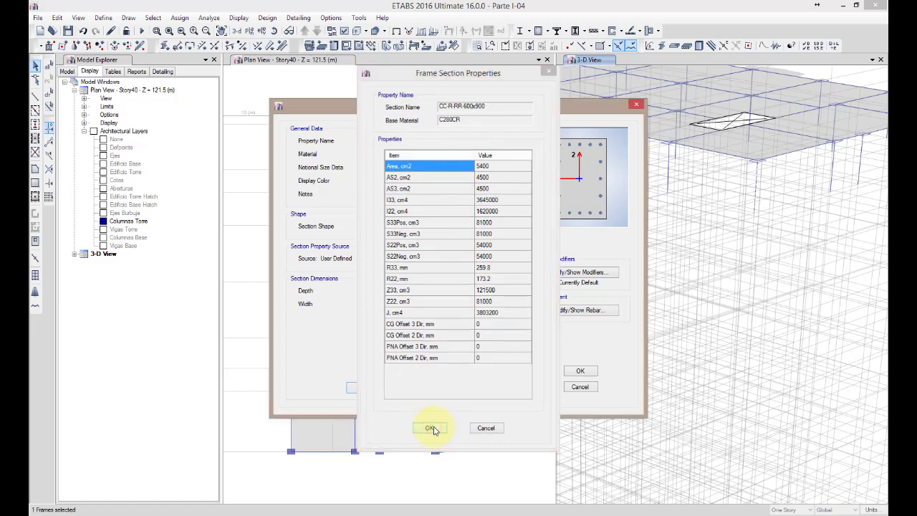
{"action": "left_click", "coordinate": [586, 370]}
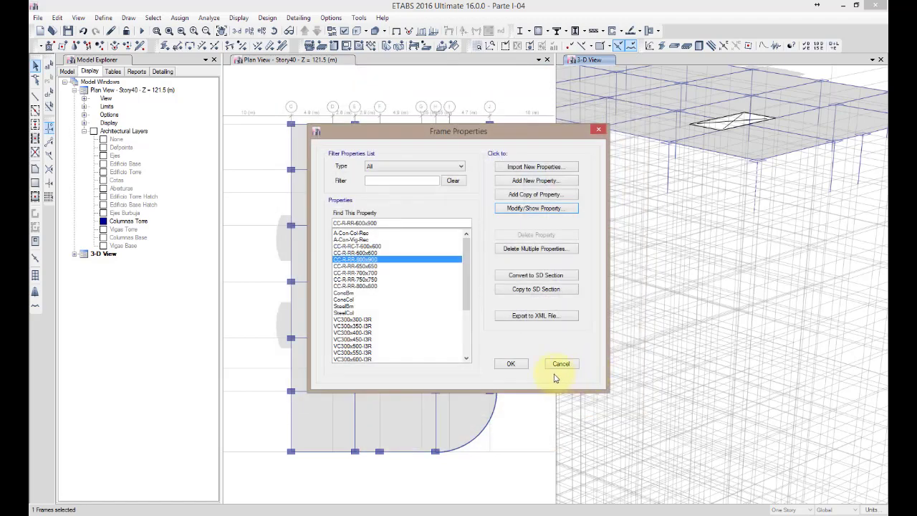
{"action": "left_click", "coordinate": [511, 366]}
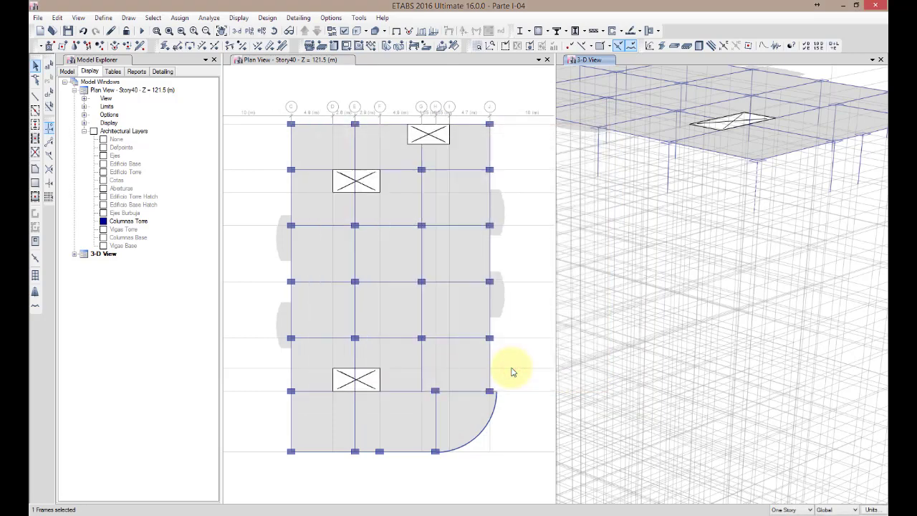
Check the section property assigned to the Story40 corner column in the 3-D view
{"action": "right_click", "coordinate": [758, 190]}
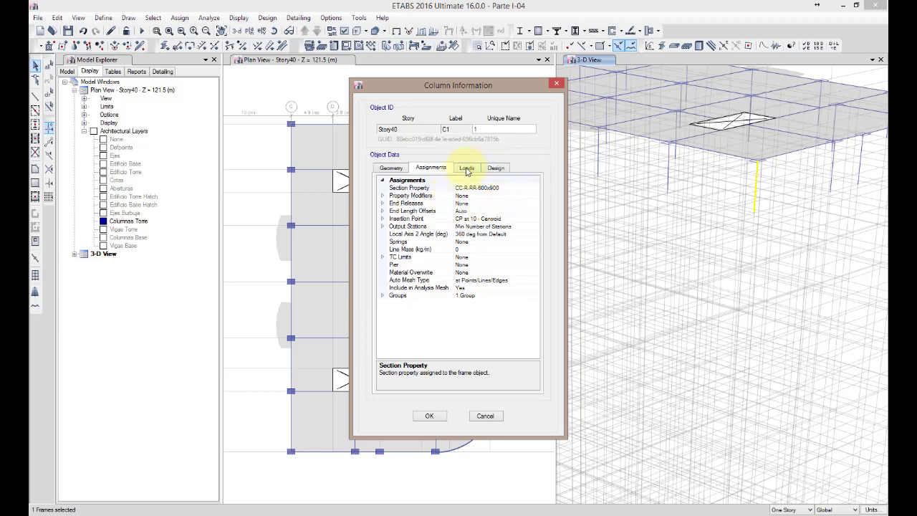
{"action": "left_click", "coordinate": [485, 416]}
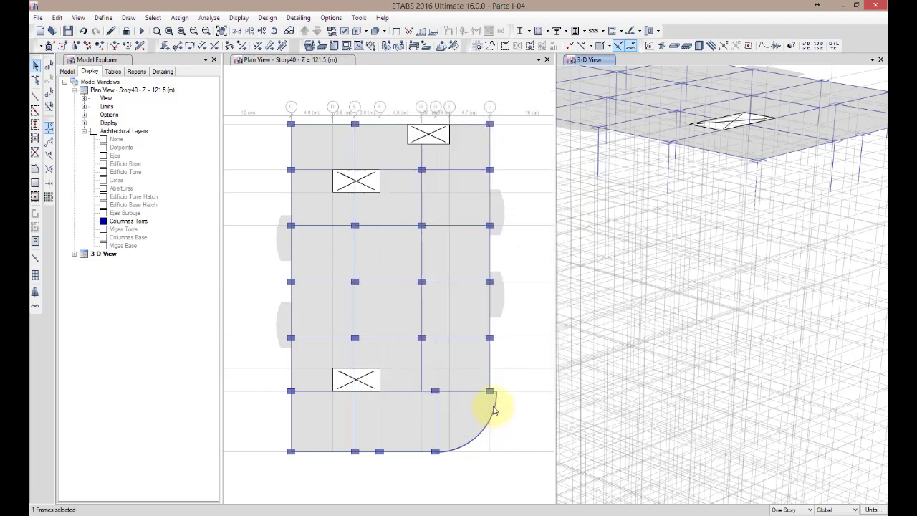
Add section CC-R-RR-600x900 to the auto select list of the A-Con-Col-Rec frame property
{"action": "left_click", "coordinate": [103, 18]}
{"action": "mouse_move", "coordinate": [115, 51]}
{"action": "left_click", "coordinate": [254, 47]}
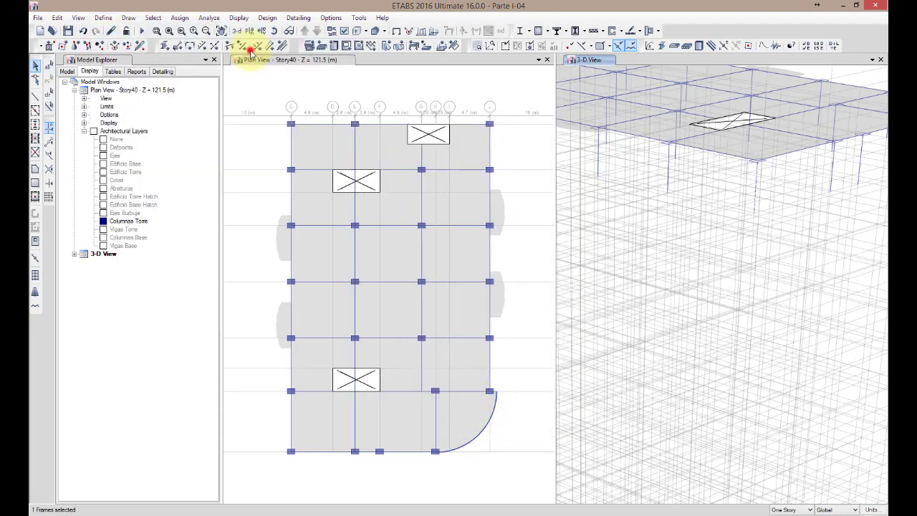
{"action": "left_click", "coordinate": [366, 233]}
{"action": "left_click", "coordinate": [534, 208]}
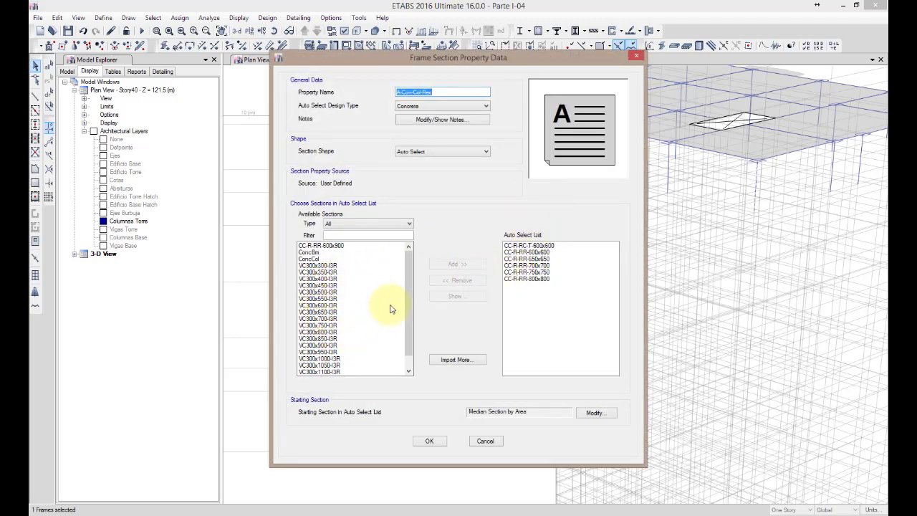
{"action": "left_click", "coordinate": [325, 246]}
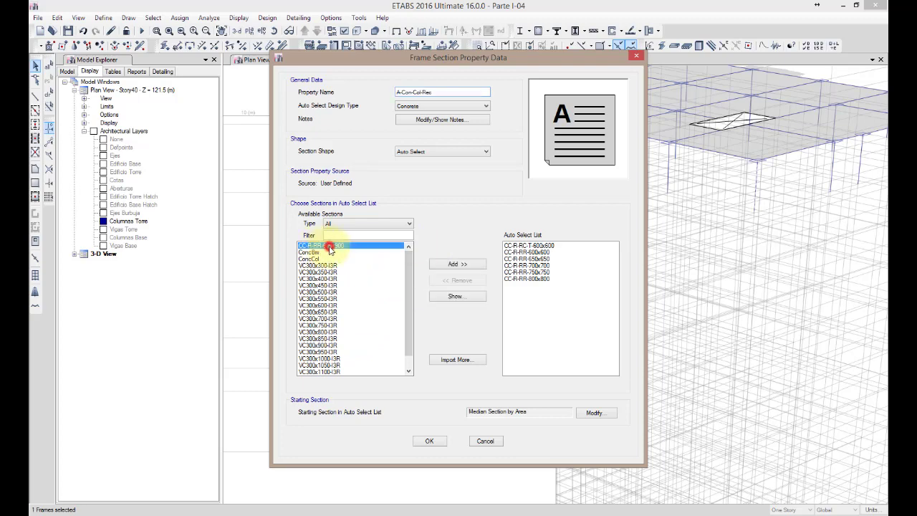
{"action": "left_click", "coordinate": [458, 265]}
{"action": "left_click", "coordinate": [438, 440]}
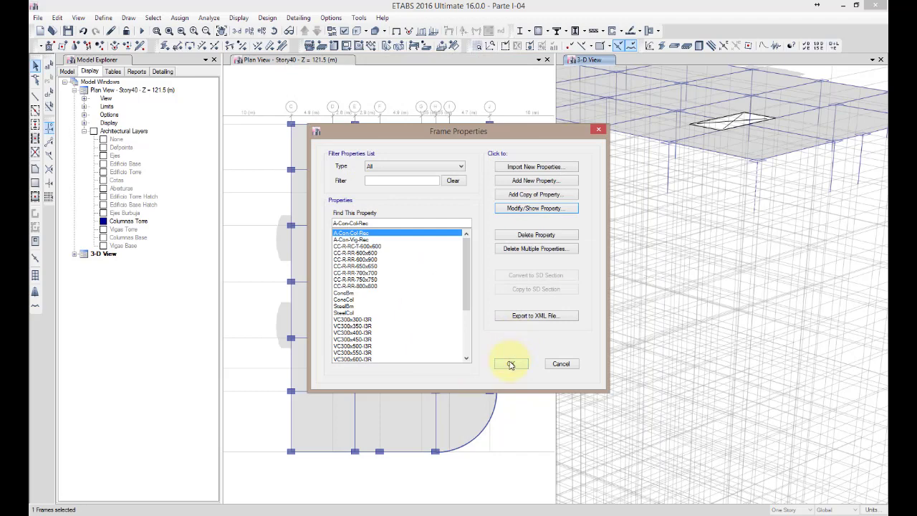
{"action": "left_click", "coordinate": [511, 364]}
Save the model as a new file named Parte I-05.EDB
{"action": "left_click", "coordinate": [37, 17]}
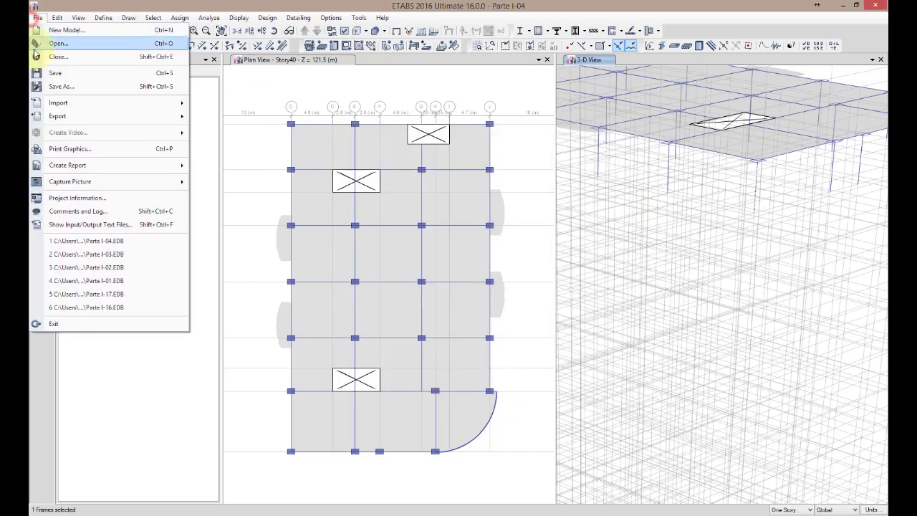
{"action": "left_click", "coordinate": [61, 87]}
{"action": "left_click", "coordinate": [442, 348]}
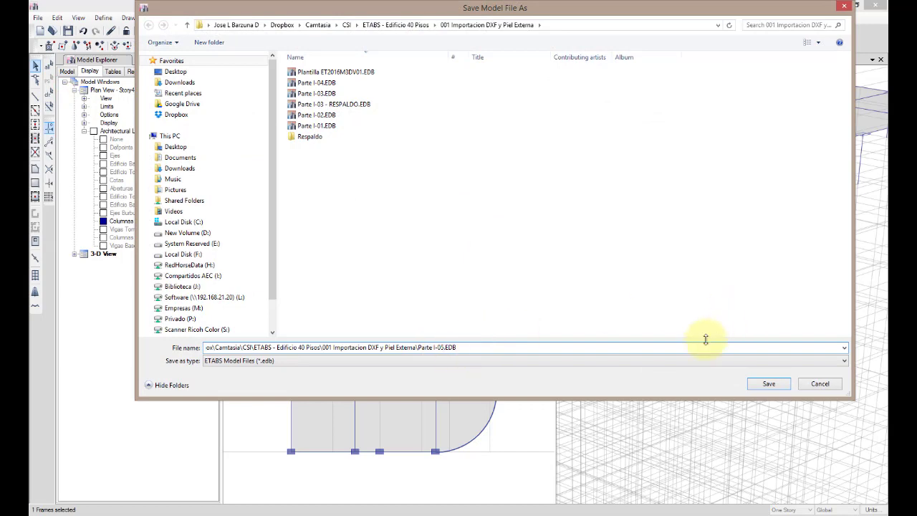
{"action": "left_click", "coordinate": [772, 384]}
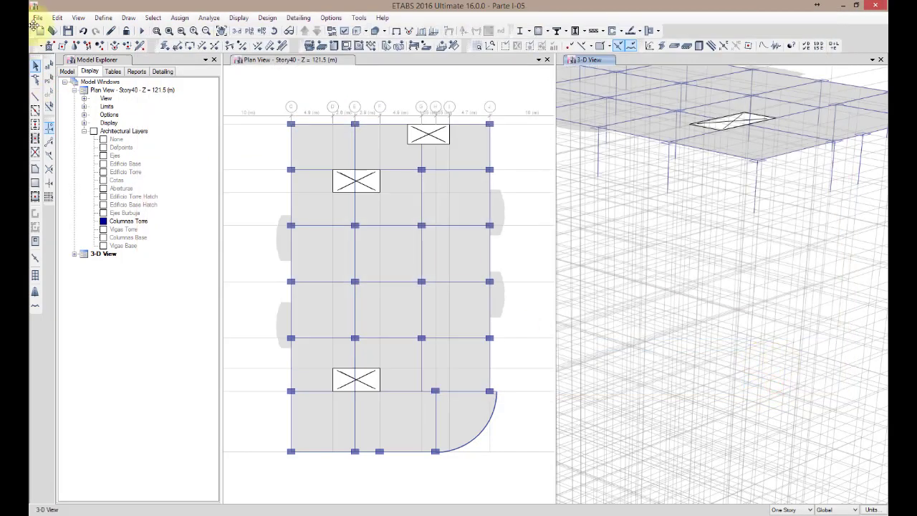
Save another copy of the model as Parte I-06.EDB
{"action": "left_click", "coordinate": [37, 17]}
{"action": "left_click", "coordinate": [56, 85]}
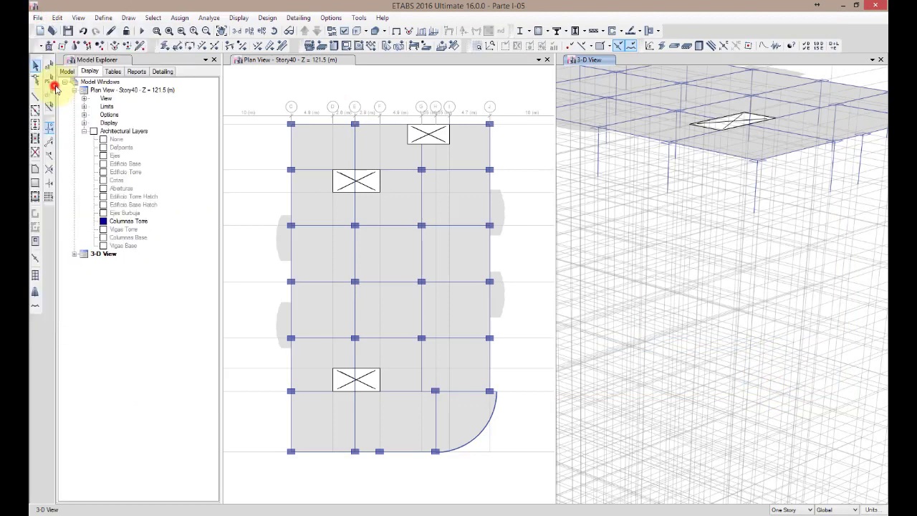
{"action": "left_click", "coordinate": [442, 347]}
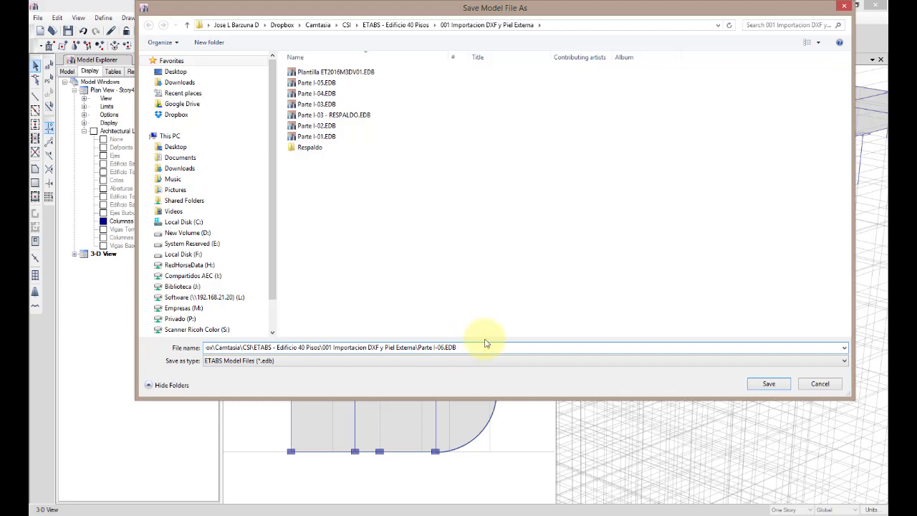
{"action": "left_click", "coordinate": [761, 384]}
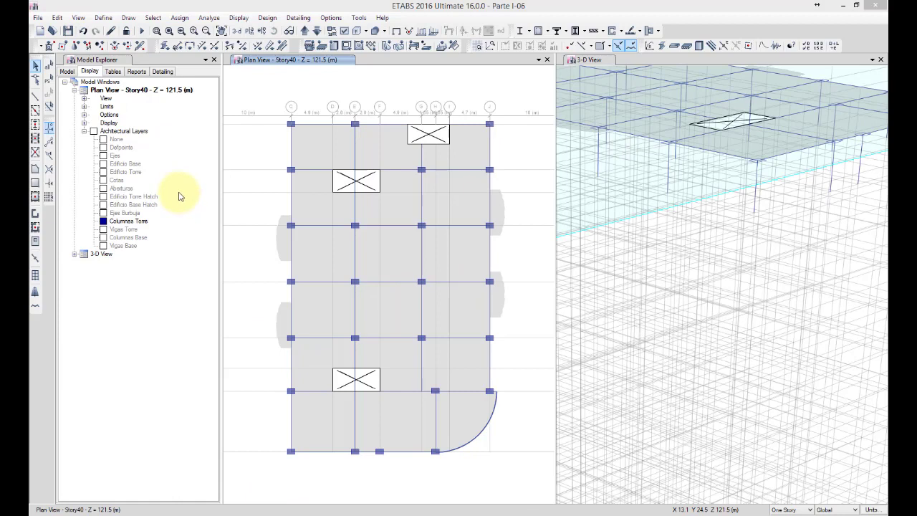
Write "Mi log" in the model's comments and log, and close the log
{"action": "left_click", "coordinate": [37, 17]}
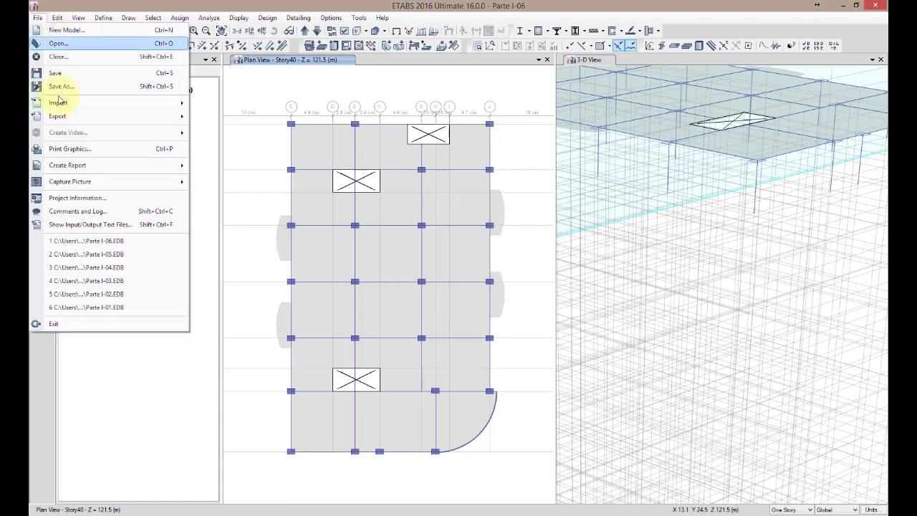
{"action": "mouse_move", "coordinate": [86, 185]}
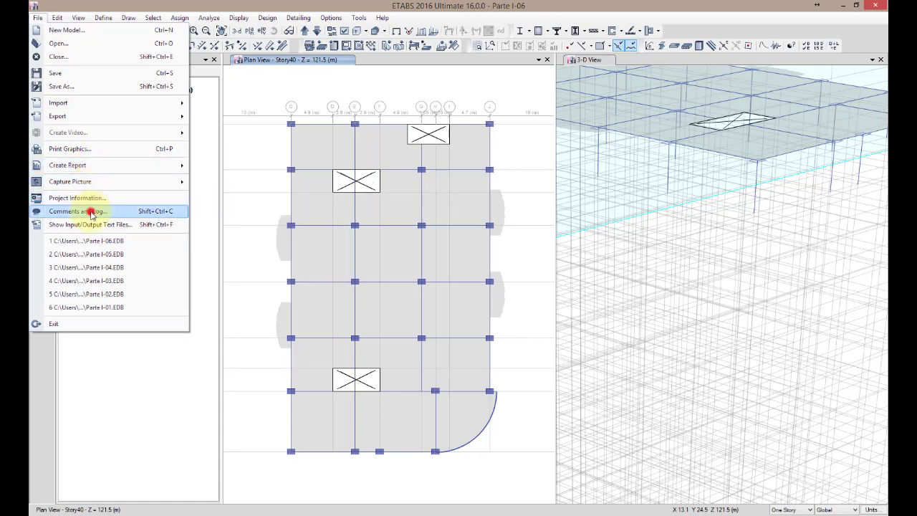
{"action": "left_click", "coordinate": [91, 211]}
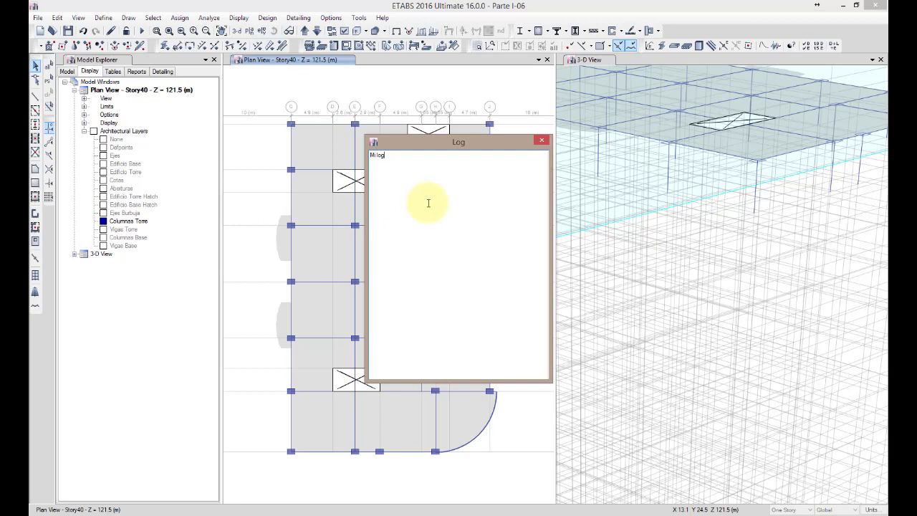
{"action": "left_click", "coordinate": [541, 139]}
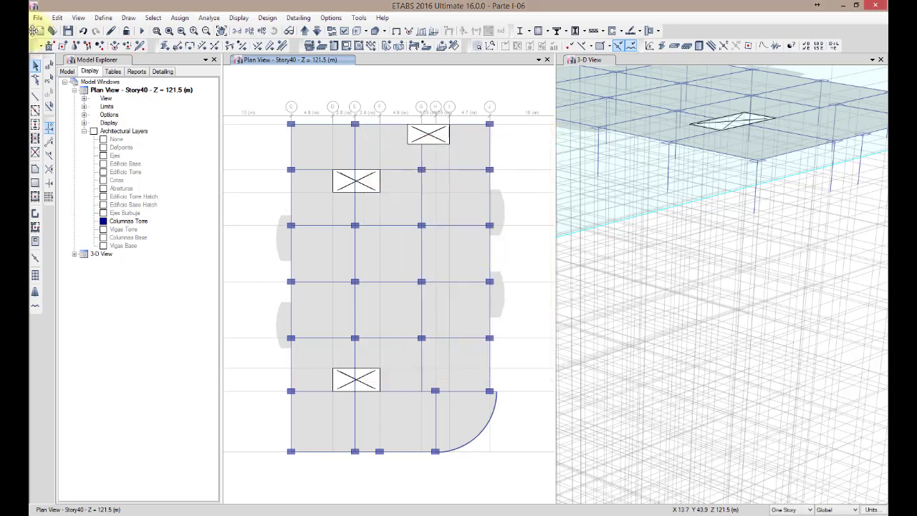
Check the loads assigned to the Story40 slab in its object information, and deselect the slab
{"action": "left_click", "coordinate": [466, 209]}
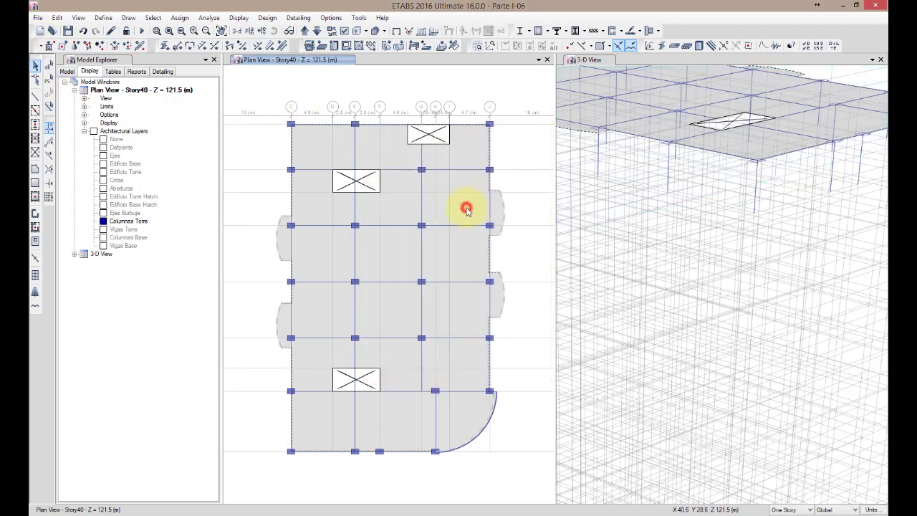
{"action": "right_click", "coordinate": [467, 209]}
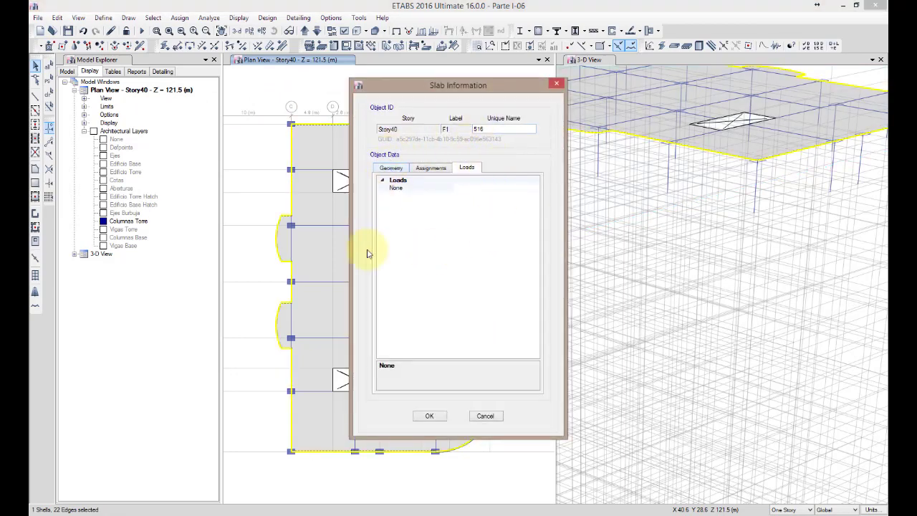
{"action": "left_click", "coordinate": [485, 417]}
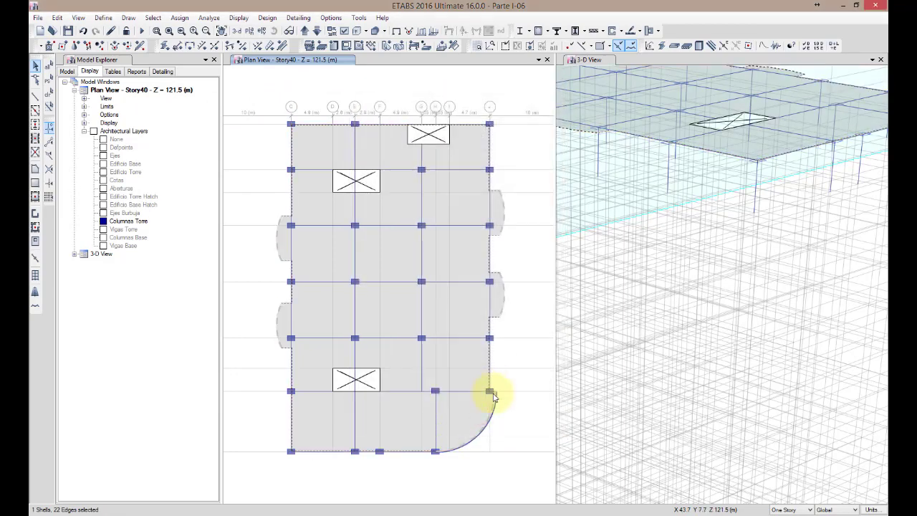
{"action": "left_click", "coordinate": [394, 244]}
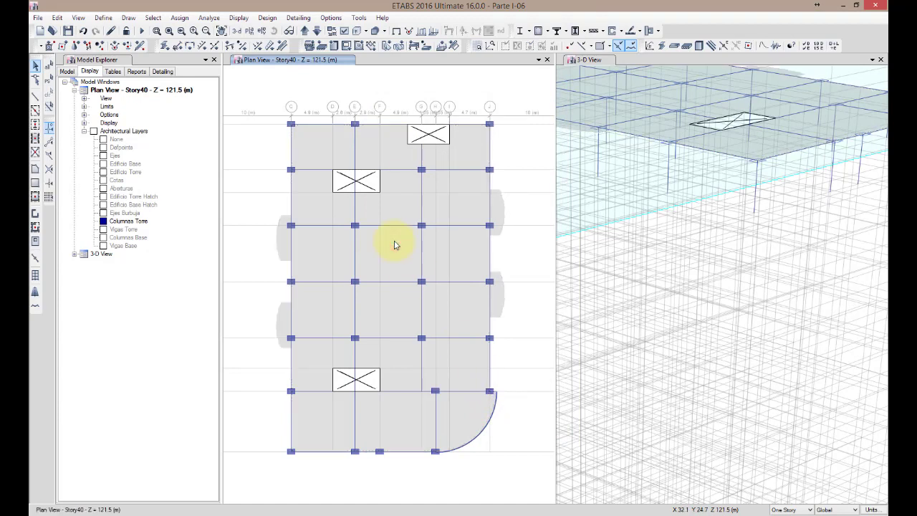
Examine the uniform load sets available for the Story40 slab, from Residencial to Escal & Ascen, without assigning any
{"action": "left_click", "coordinate": [394, 243]}
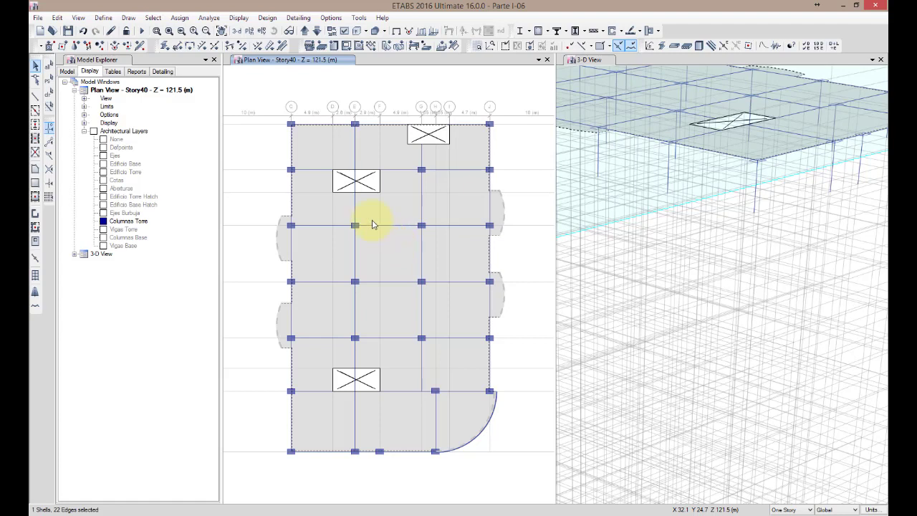
{"action": "left_click", "coordinate": [179, 18]}
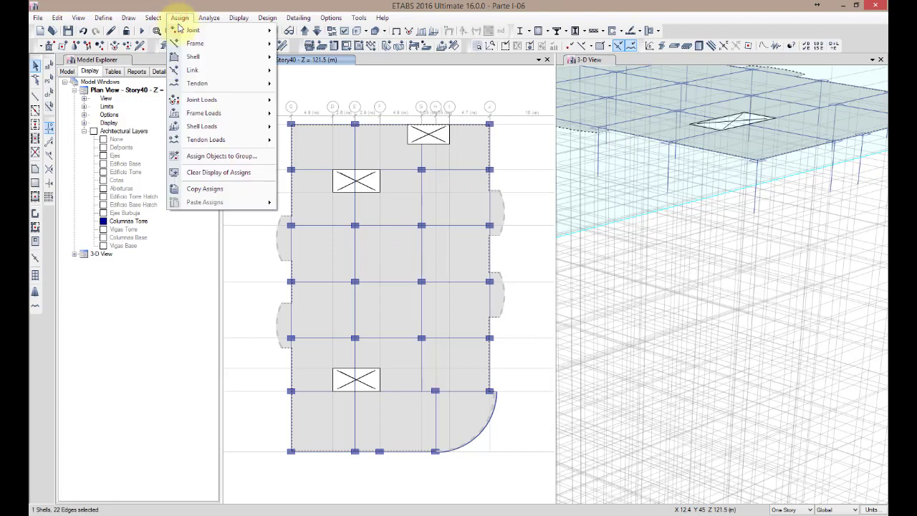
{"action": "mouse_move", "coordinate": [204, 129]}
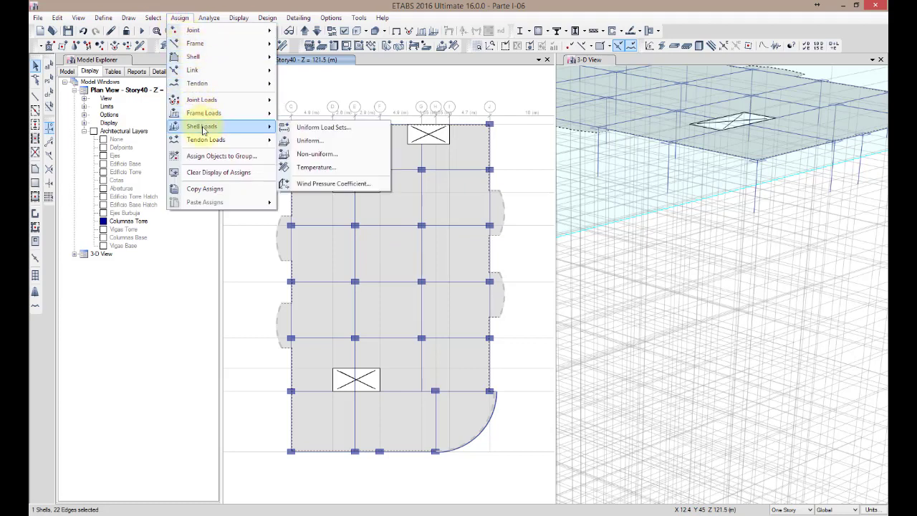
{"action": "left_click", "coordinate": [375, 132]}
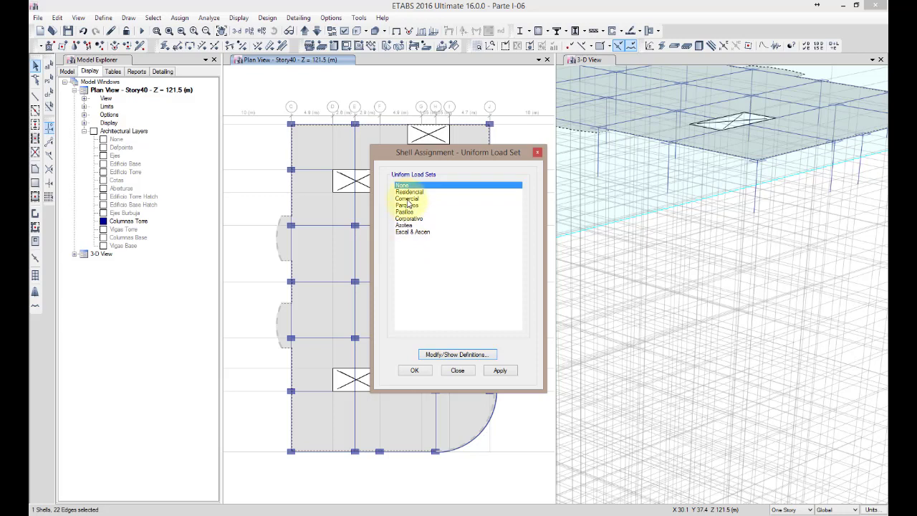
{"action": "left_click", "coordinate": [411, 193]}
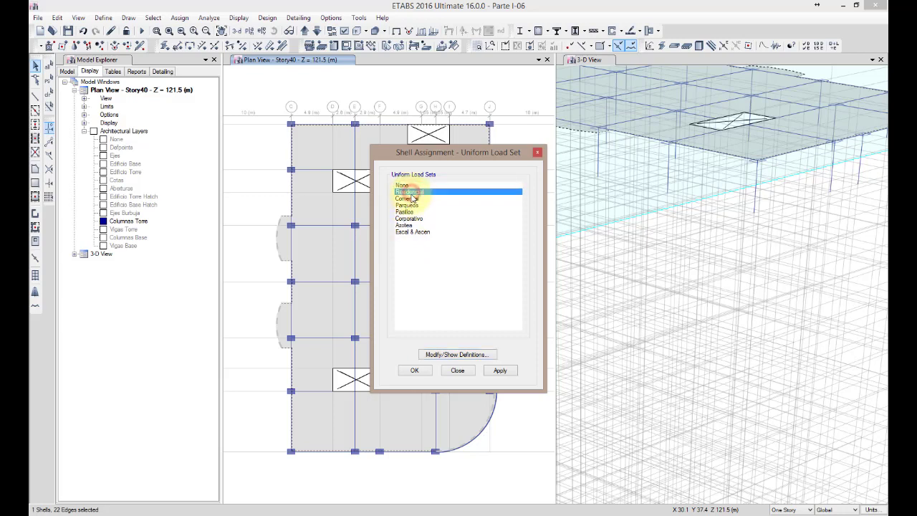
{"action": "left_click", "coordinate": [411, 198]}
{"action": "left_click", "coordinate": [409, 206]}
{"action": "left_click", "coordinate": [406, 212]}
{"action": "left_click", "coordinate": [406, 219]}
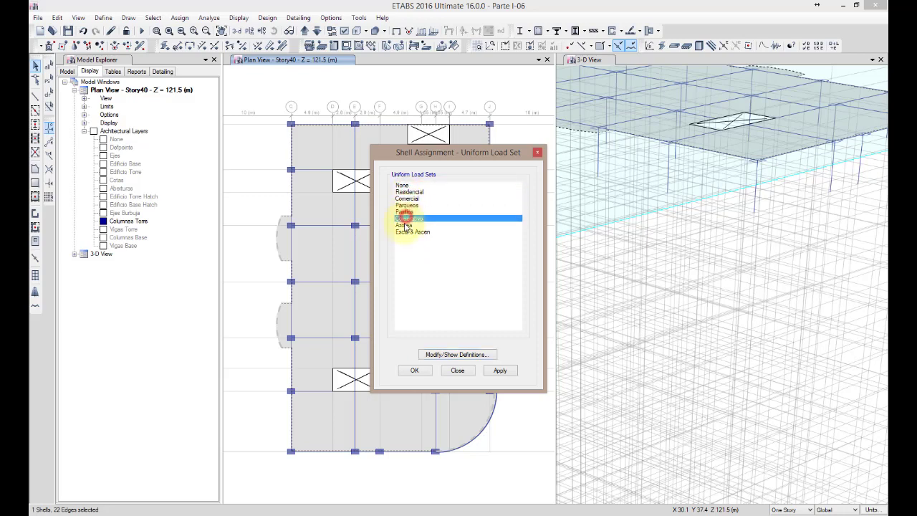
{"action": "left_click", "coordinate": [405, 225]}
{"action": "left_click", "coordinate": [406, 231]}
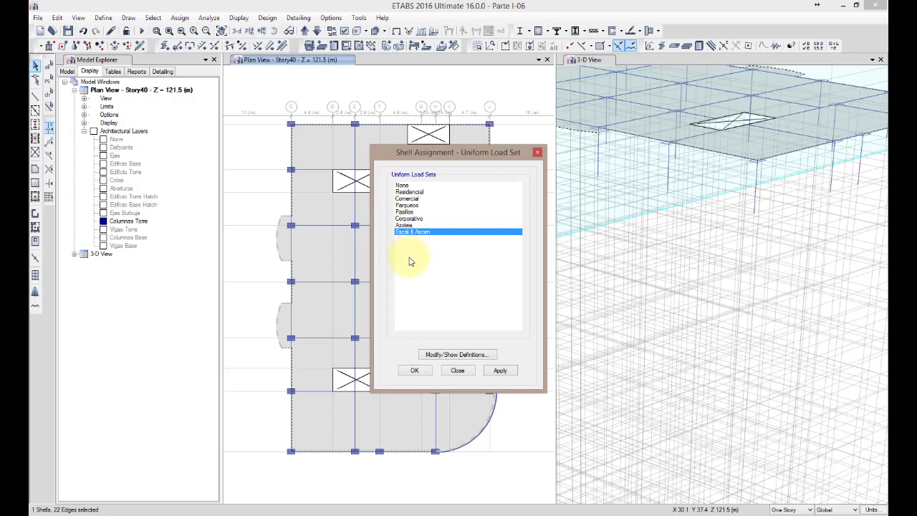
{"action": "left_click", "coordinate": [458, 371]}
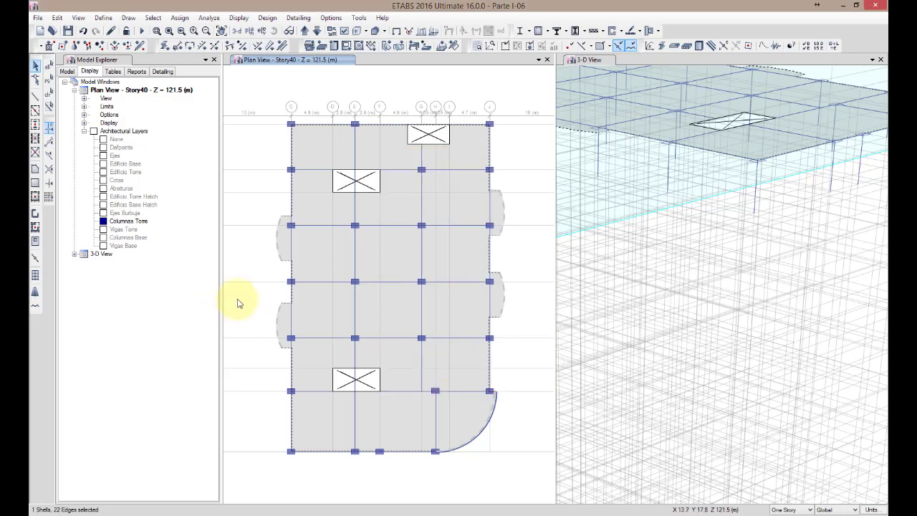
{"action": "left_click", "coordinate": [340, 256]}
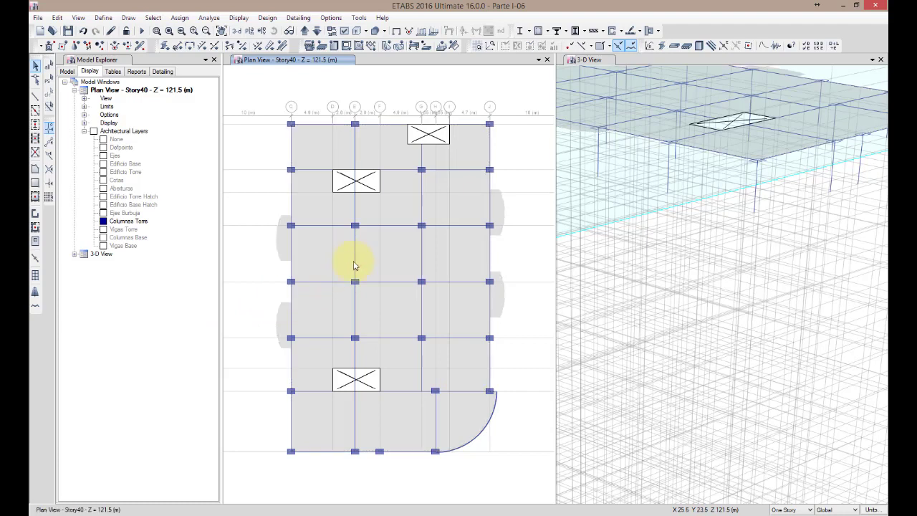
Assign the Azotea uniform load set to the Story40 slab and close the shell load assignment
{"action": "left_click", "coordinate": [382, 307]}
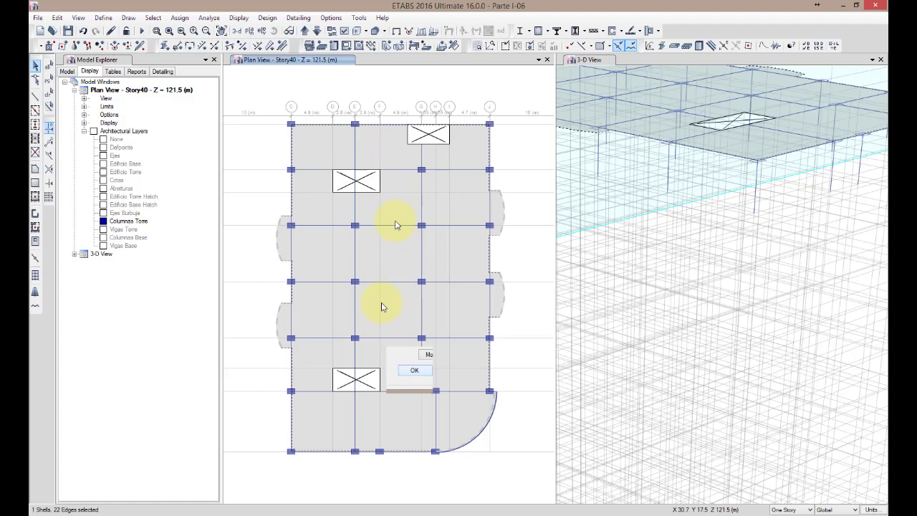
{"action": "left_click", "coordinate": [399, 264]}
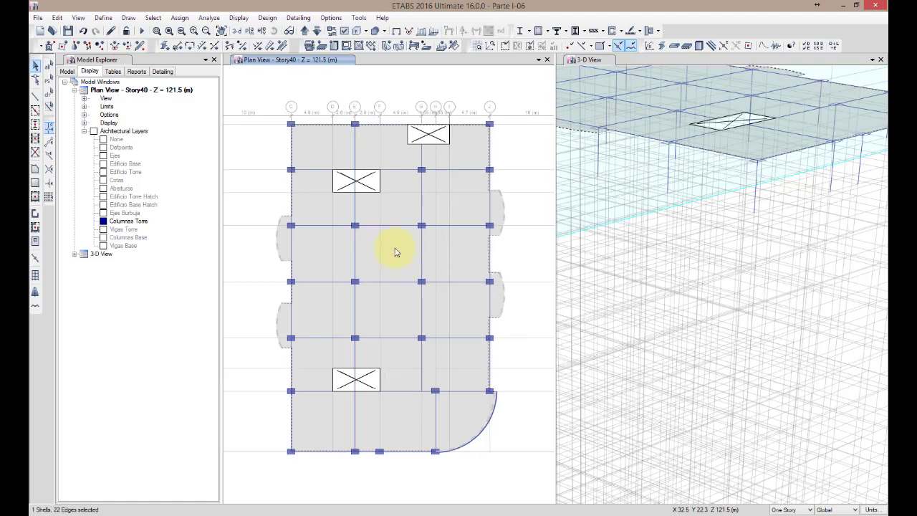
{"action": "left_click", "coordinate": [179, 19]}
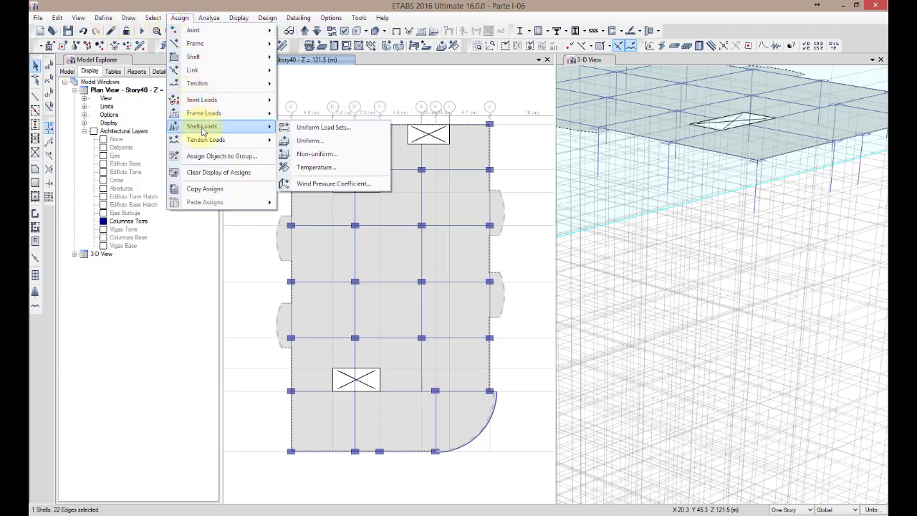
{"action": "left_click", "coordinate": [314, 127]}
{"action": "left_click", "coordinate": [405, 226]}
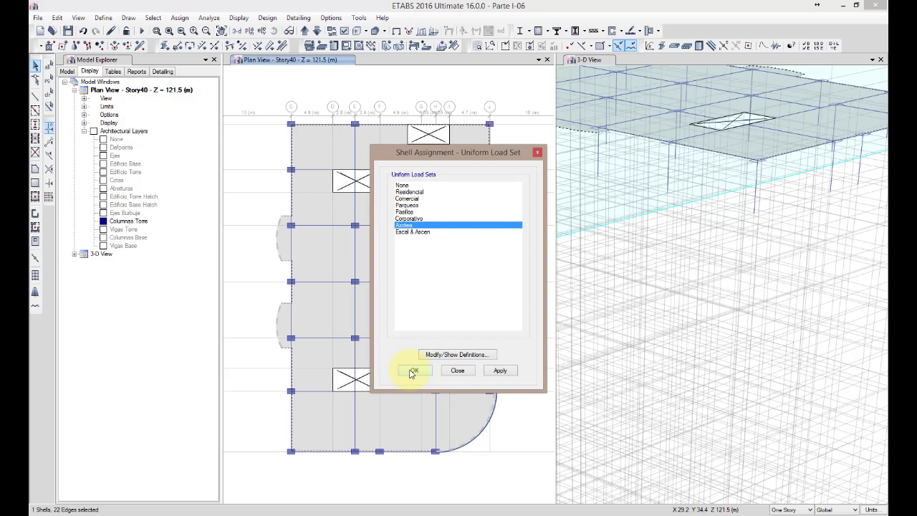
{"action": "left_click", "coordinate": [500, 370]}
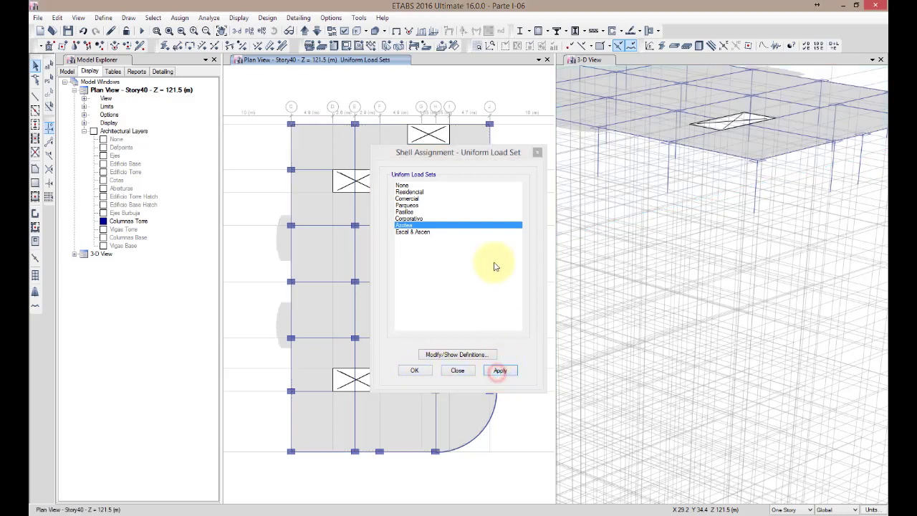
{"action": "left_click_drag", "start_coordinate": [483, 154], "coordinate": [247, 154]}
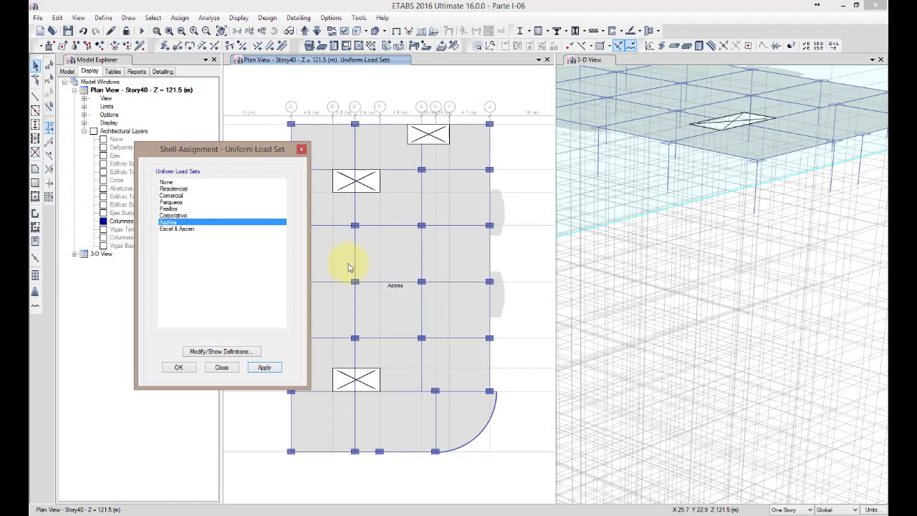
{"action": "left_click", "coordinate": [393, 261]}
{"action": "left_click", "coordinate": [264, 367]}
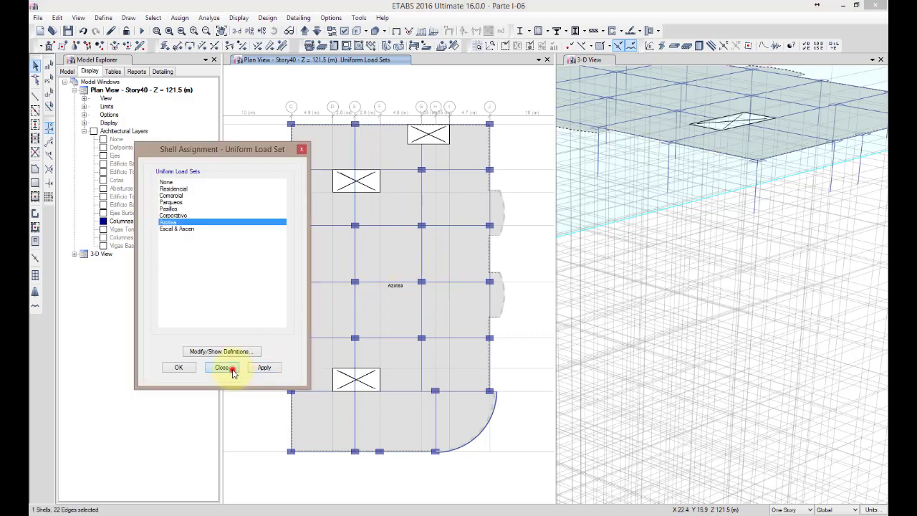
{"action": "left_click", "coordinate": [222, 367]}
Check the uniform load set assigned to the Story40 slab in its object information, without changing it
{"action": "right_click", "coordinate": [380, 250]}
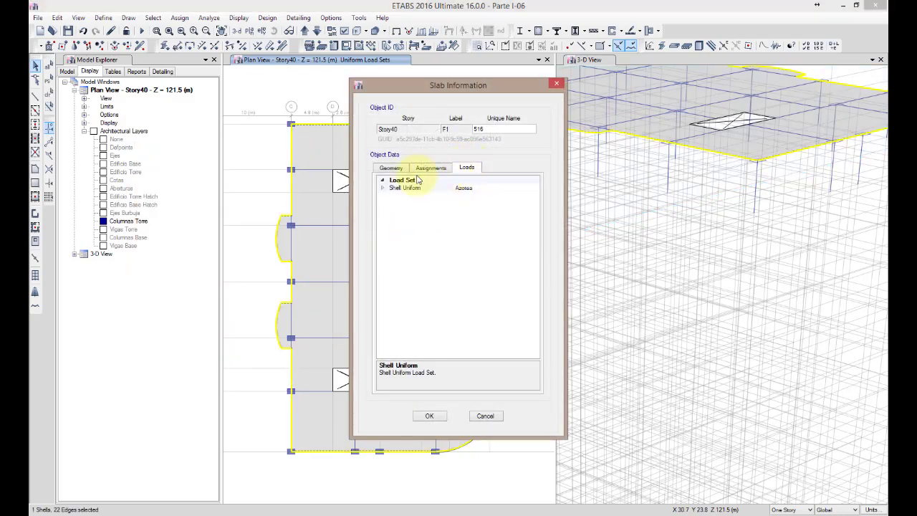
{"action": "left_click", "coordinate": [381, 188]}
{"action": "left_click", "coordinate": [405, 196]}
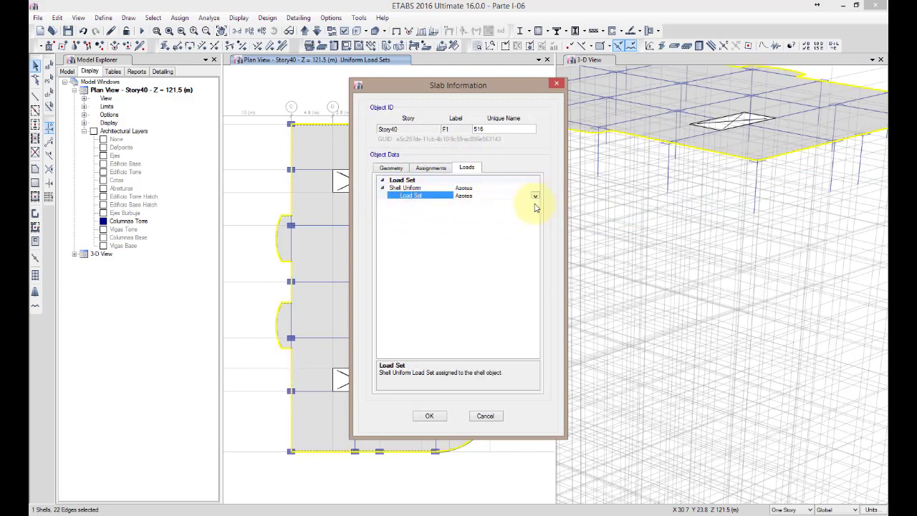
{"action": "left_click", "coordinate": [486, 415]}
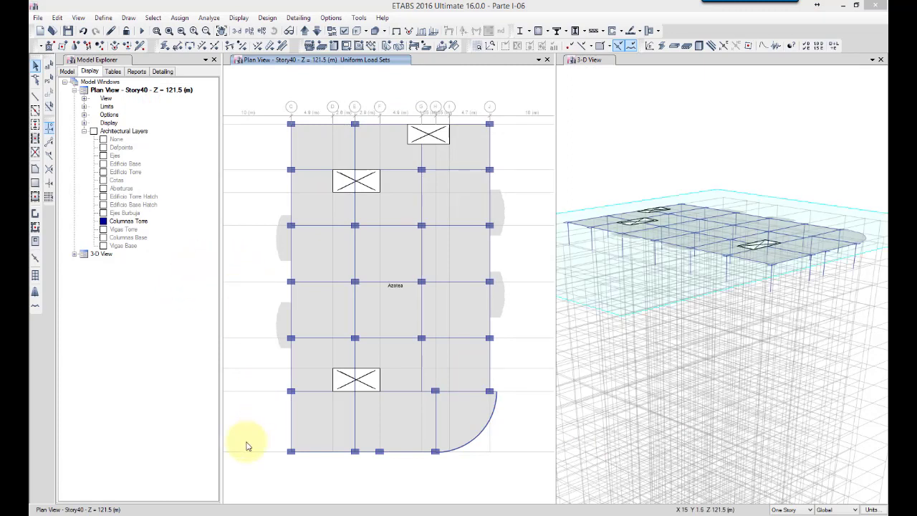
Select all objects on Story40 and set up a story replication with Story39 as the target
{"action": "mouse_move", "coordinate": [252, 478]}
{"action": "left_mouse_down"}
{"action": "mouse_move", "coordinate": [438, 289]}
{"action": "mouse_move", "coordinate": [524, 168]}
{"action": "mouse_move", "coordinate": [550, 89]}
{"action": "left_mouse_up"}
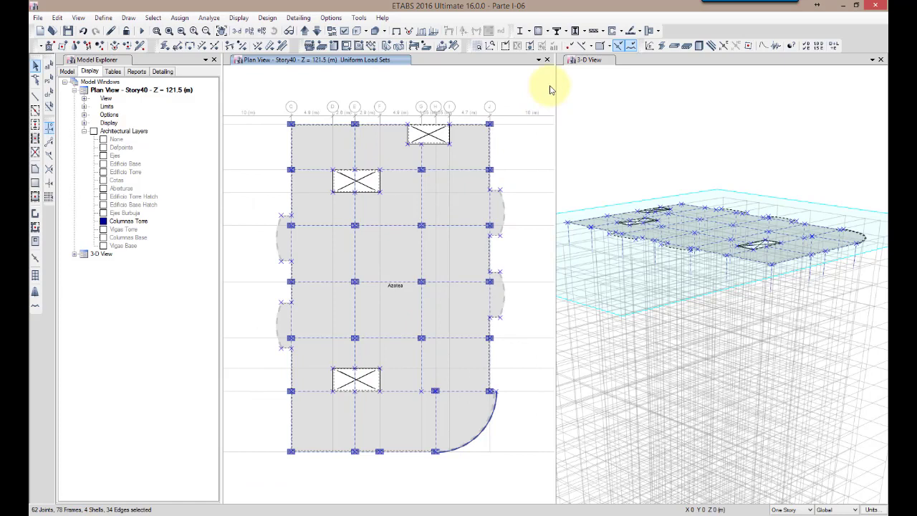
{"action": "left_click", "coordinate": [66, 71]}
{"action": "left_click", "coordinate": [75, 114]}
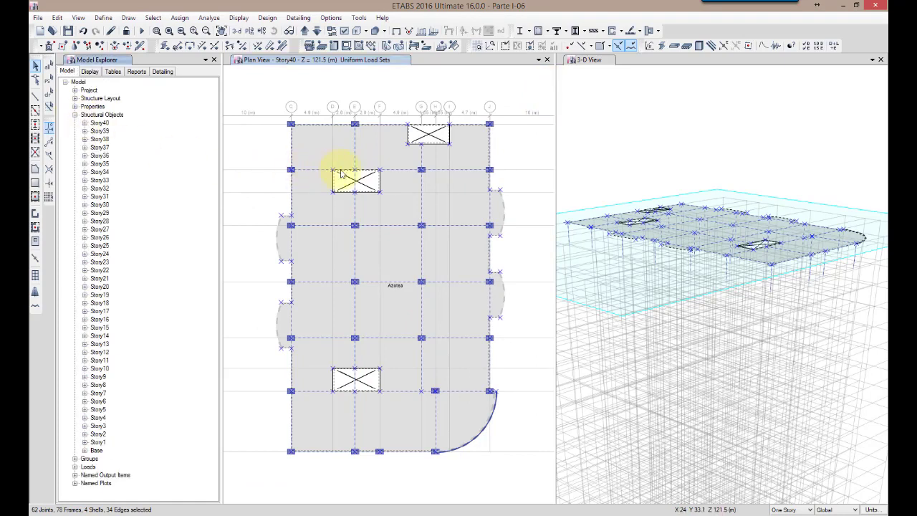
{"action": "left_click", "coordinate": [625, 178]}
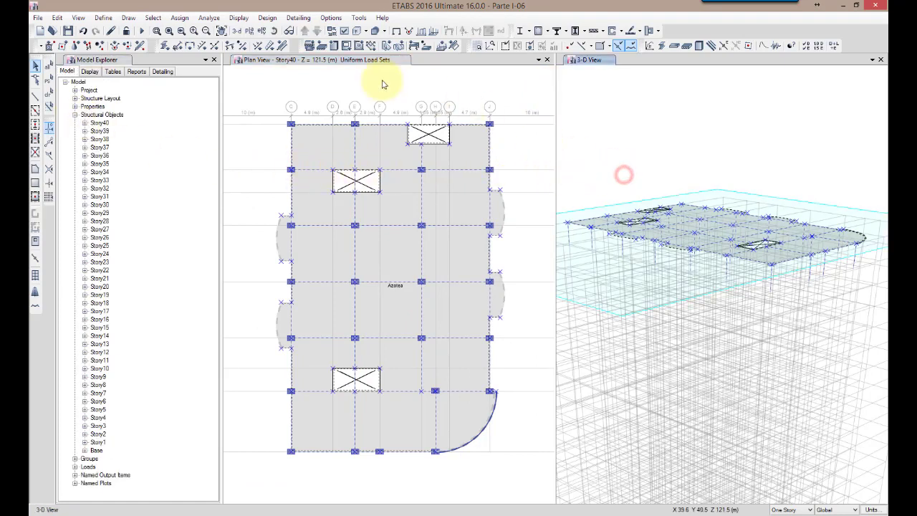
{"action": "left_click", "coordinate": [55, 17]}
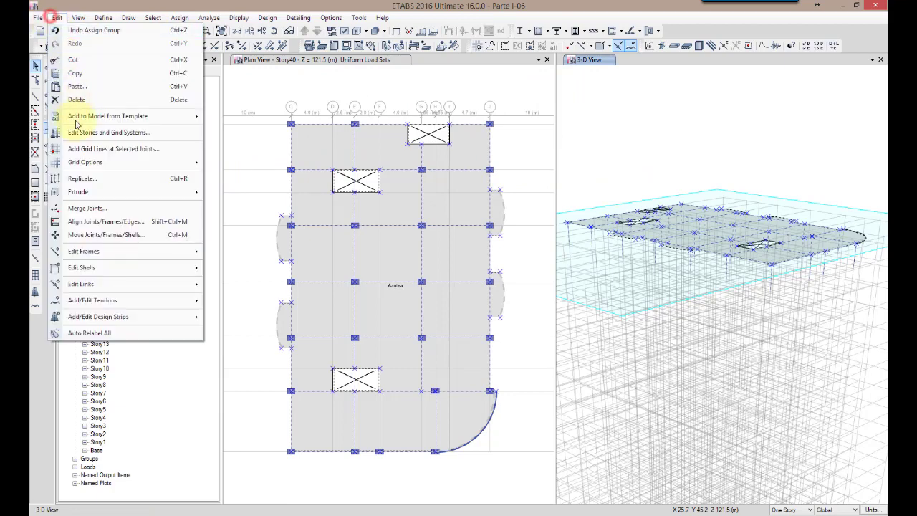
{"action": "left_click", "coordinate": [83, 179]}
{"action": "left_click", "coordinate": [460, 174]}
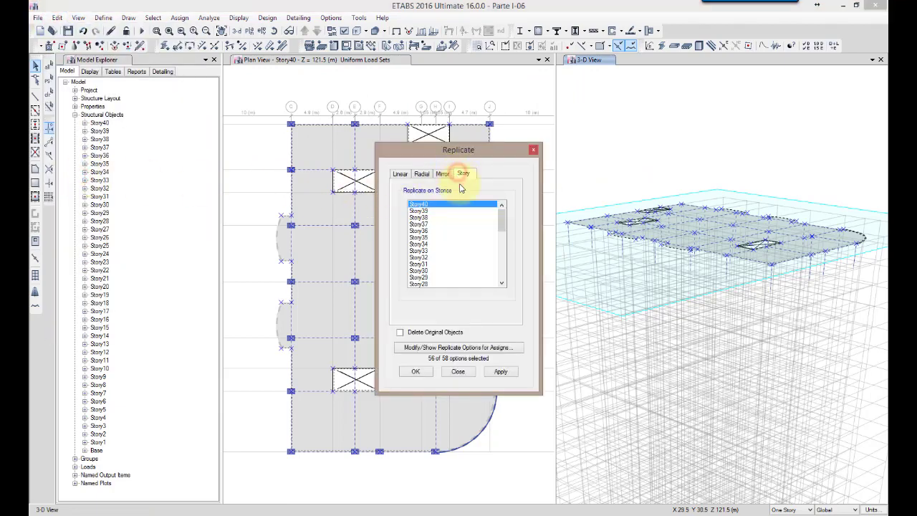
{"action": "left_click", "coordinate": [420, 211]}
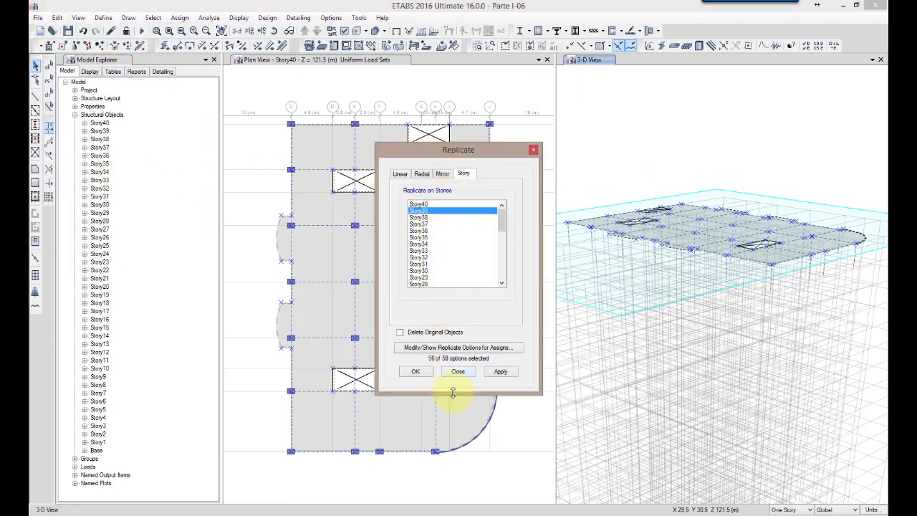
Review the replicate options for joints, frames, shells and links, and replicate the selected objects to Story39
{"action": "left_click", "coordinate": [497, 348]}
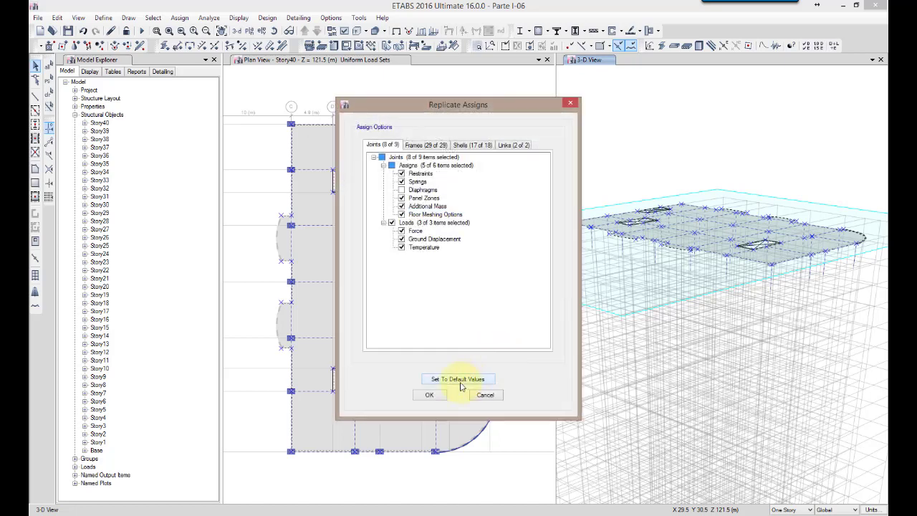
{"action": "left_click", "coordinate": [436, 145]}
{"action": "left_click", "coordinate": [482, 145]}
{"action": "left_click", "coordinate": [514, 145]}
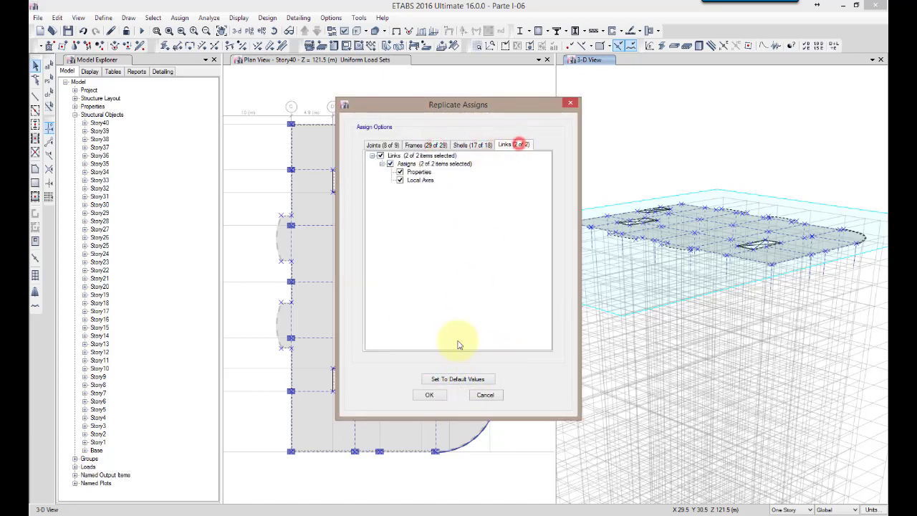
{"action": "left_click", "coordinate": [430, 395]}
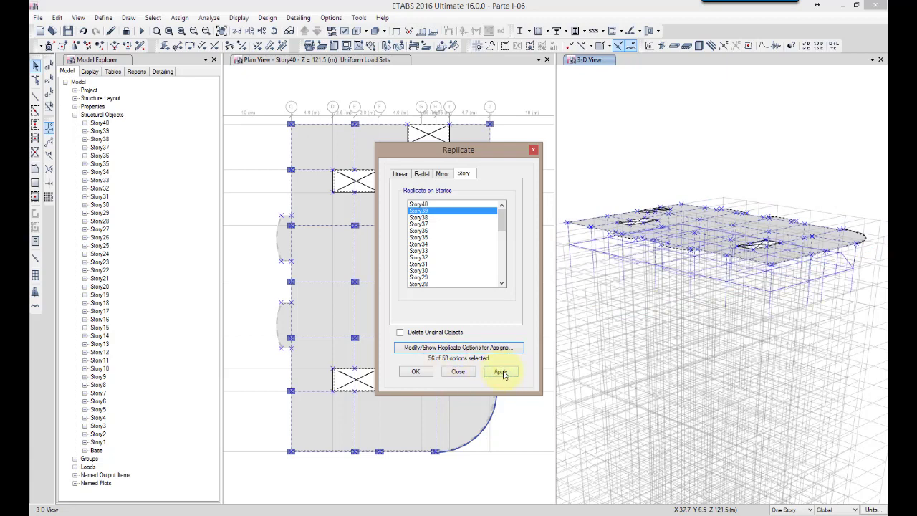
{"action": "left_click", "coordinate": [501, 373]}
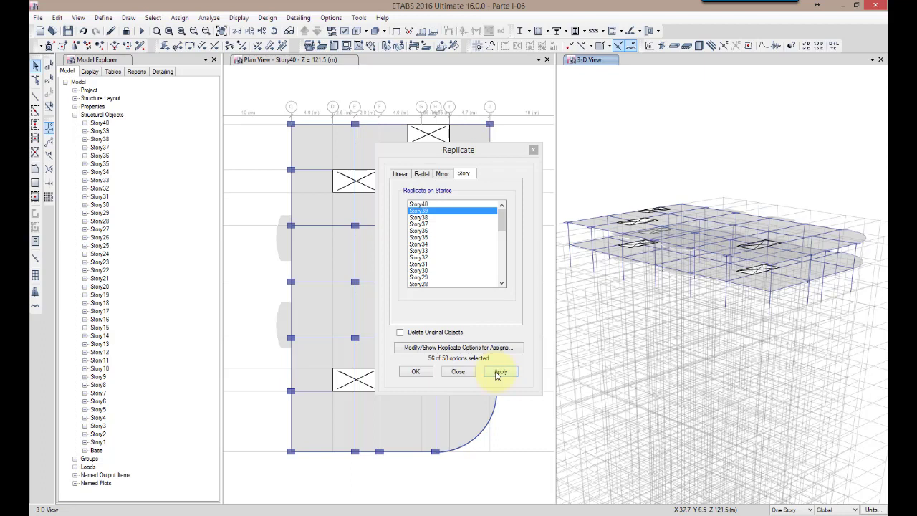
{"action": "left_click", "coordinate": [423, 373]}
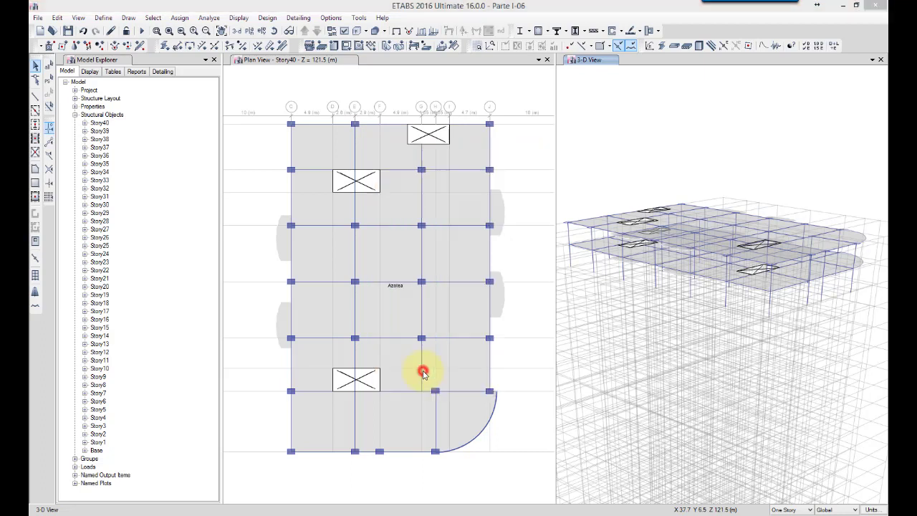
Move the plan view down to Story39 and check the load set assigned to its slab
{"action": "left_click", "coordinate": [238, 91]}
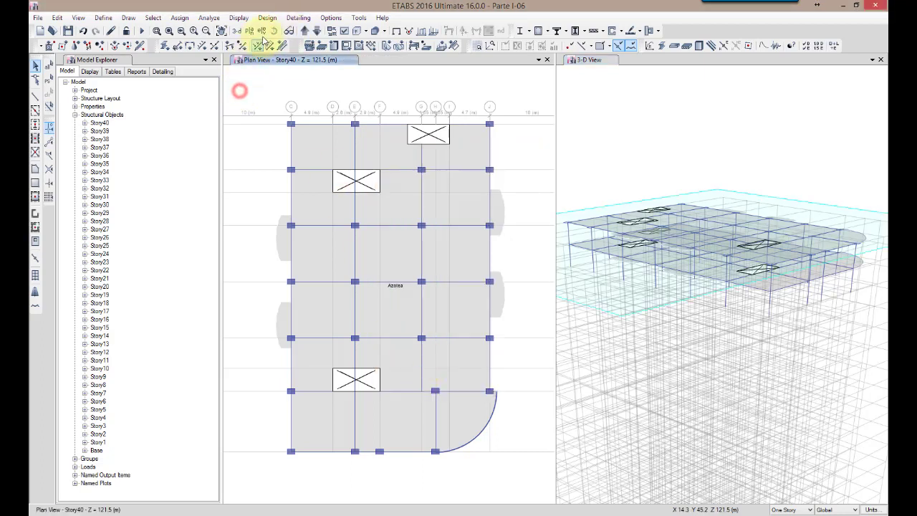
{"action": "left_click", "coordinate": [316, 30]}
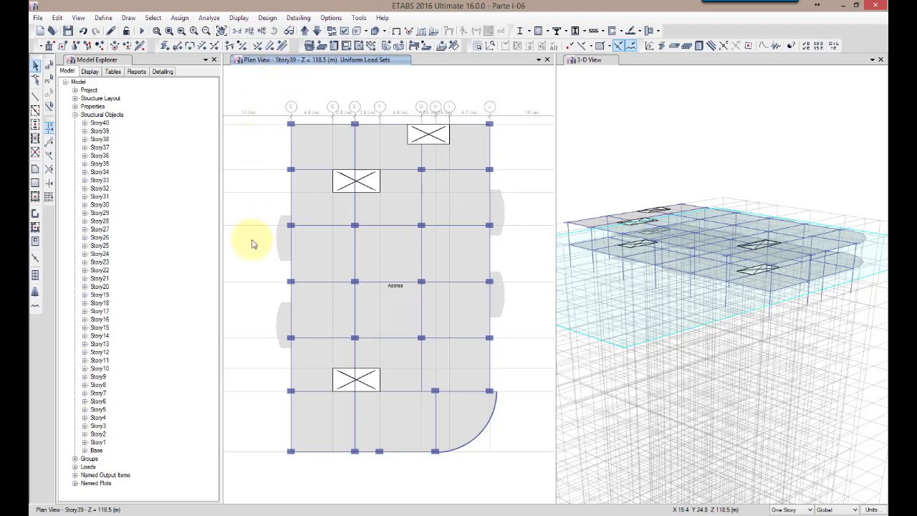
{"action": "left_click", "coordinate": [379, 258]}
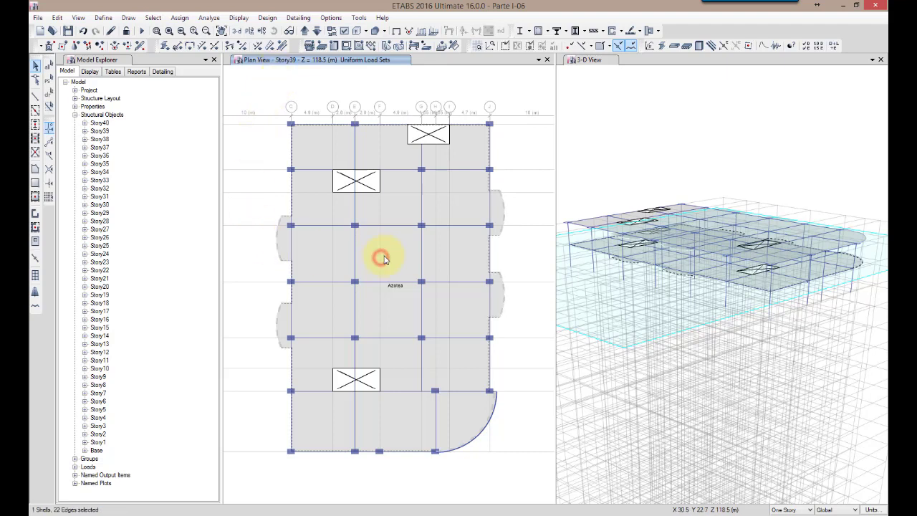
{"action": "right_click", "coordinate": [412, 256]}
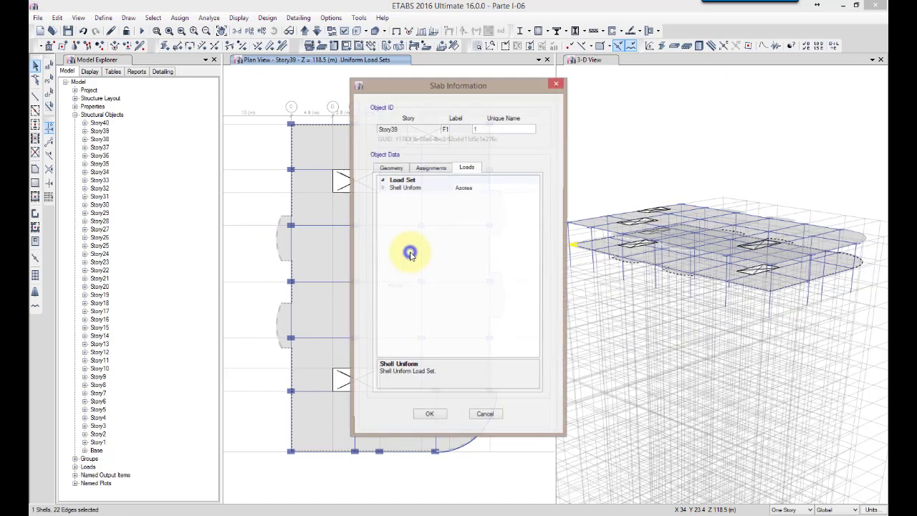
{"action": "left_click", "coordinate": [383, 188]}
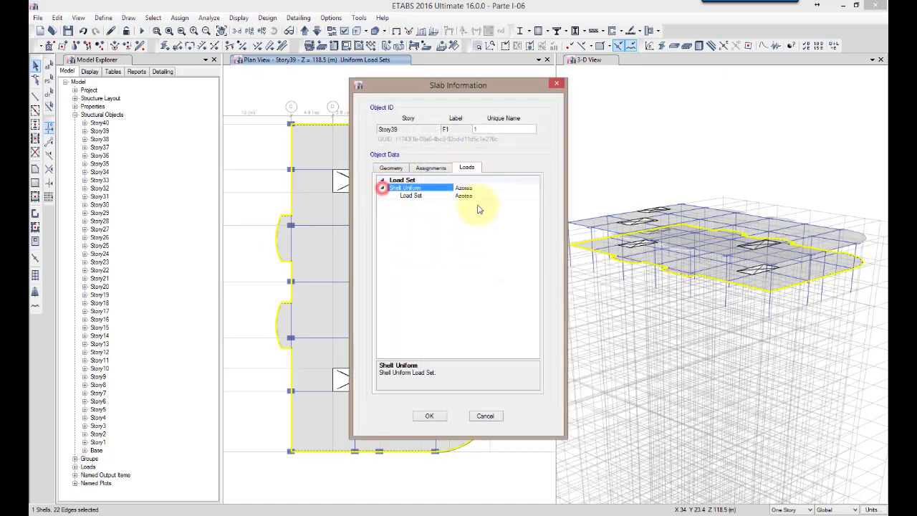
{"action": "left_click", "coordinate": [492, 416]}
Change the Story39 slab's uniform load set to Residencial through its object information, and deselect the slab
{"action": "left_click", "coordinate": [396, 247]}
{"action": "right_click", "coordinate": [396, 247]}
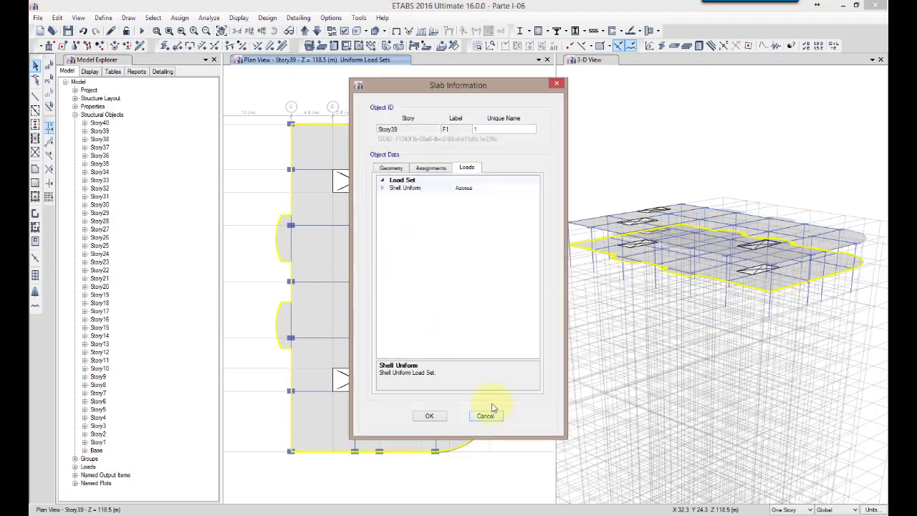
{"action": "left_click", "coordinate": [485, 189]}
{"action": "left_click", "coordinate": [521, 188]}
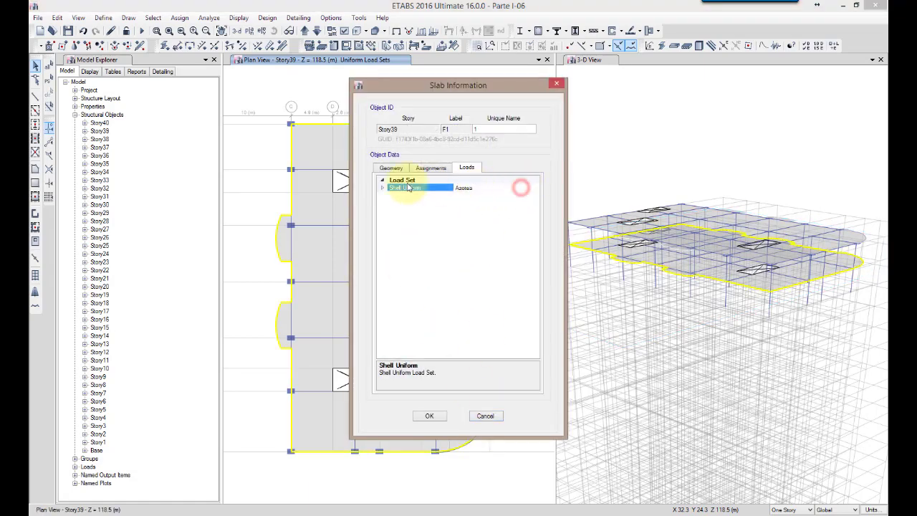
{"action": "left_click", "coordinate": [382, 189]}
{"action": "left_click", "coordinate": [534, 195]}
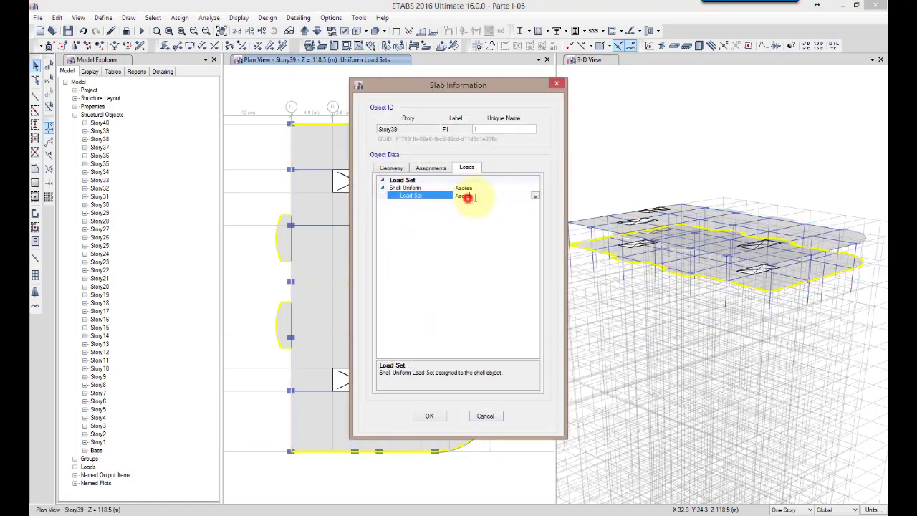
{"action": "left_click", "coordinate": [536, 195]}
{"action": "left_click", "coordinate": [473, 211]}
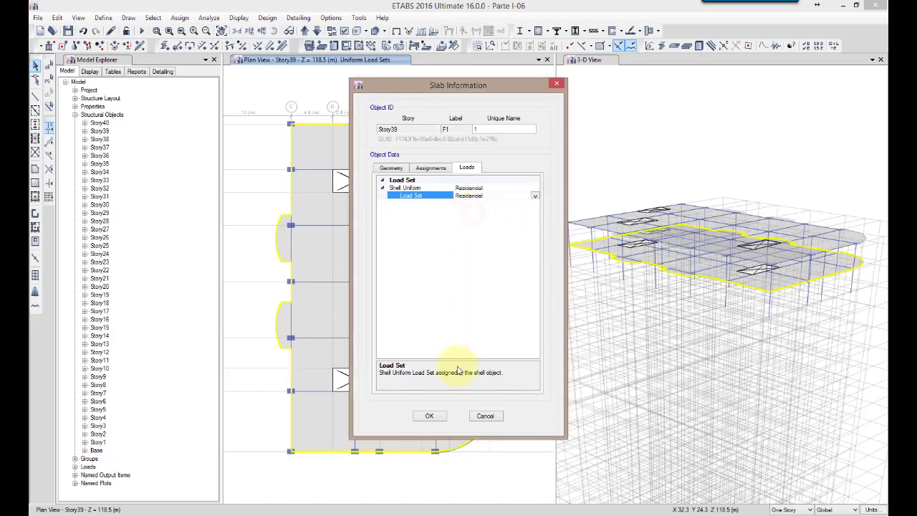
{"action": "left_click", "coordinate": [432, 416]}
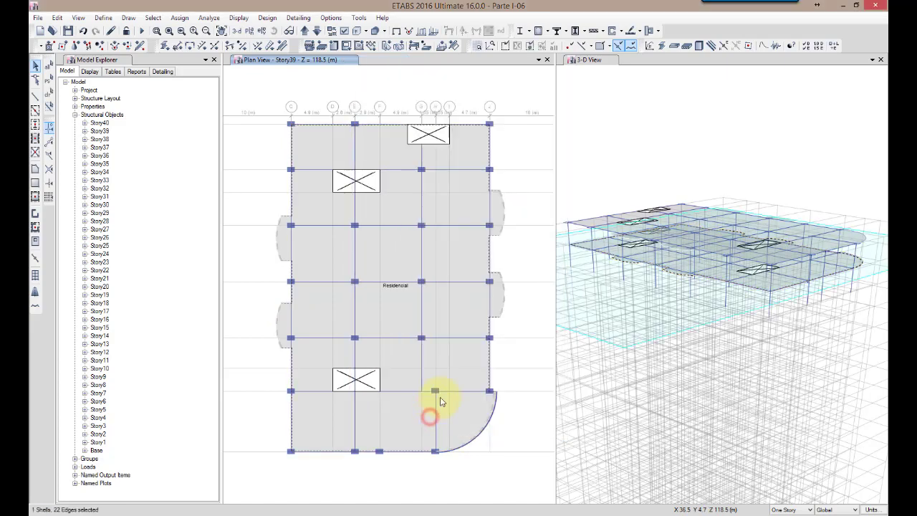
{"action": "left_click", "coordinate": [390, 314]}
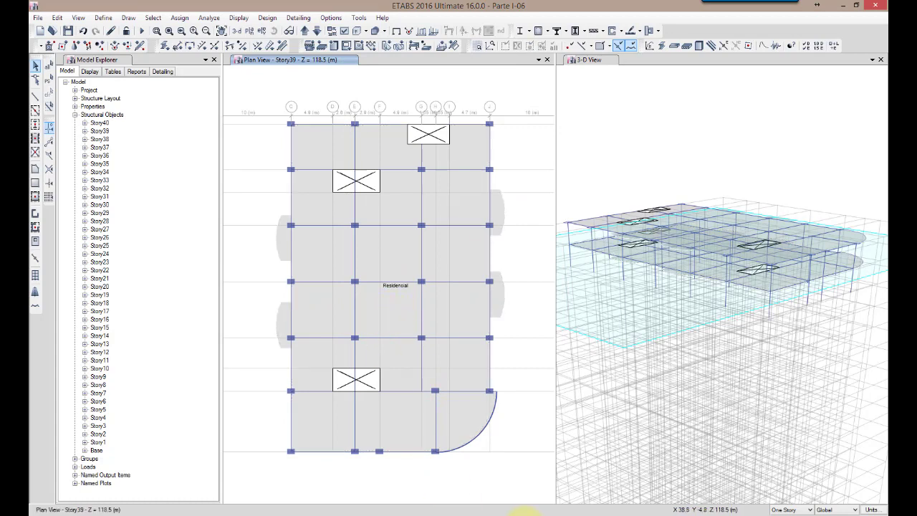
Examine the shell uniform load sets available for assignment and their list of definitions, without modifying any
{"action": "left_click", "coordinate": [178, 19]}
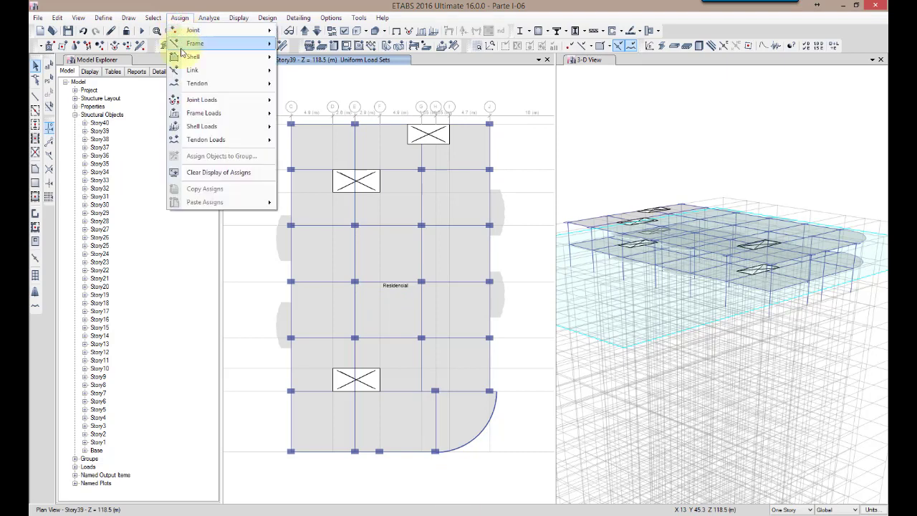
{"action": "mouse_move", "coordinate": [226, 131]}
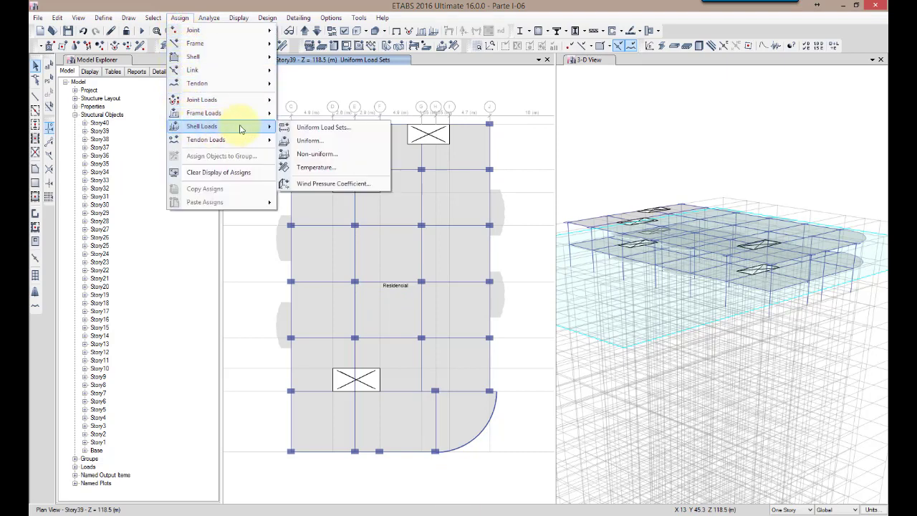
{"action": "left_click", "coordinate": [319, 126]}
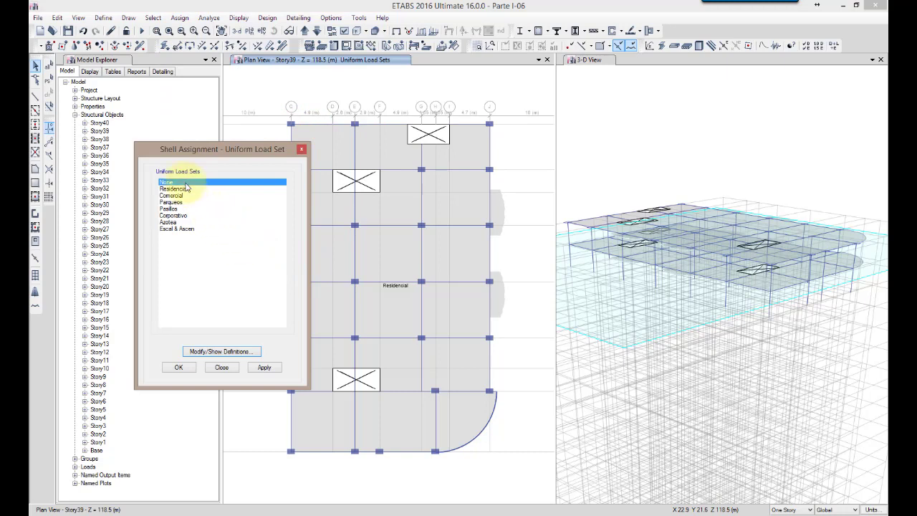
{"action": "left_click", "coordinate": [188, 266]}
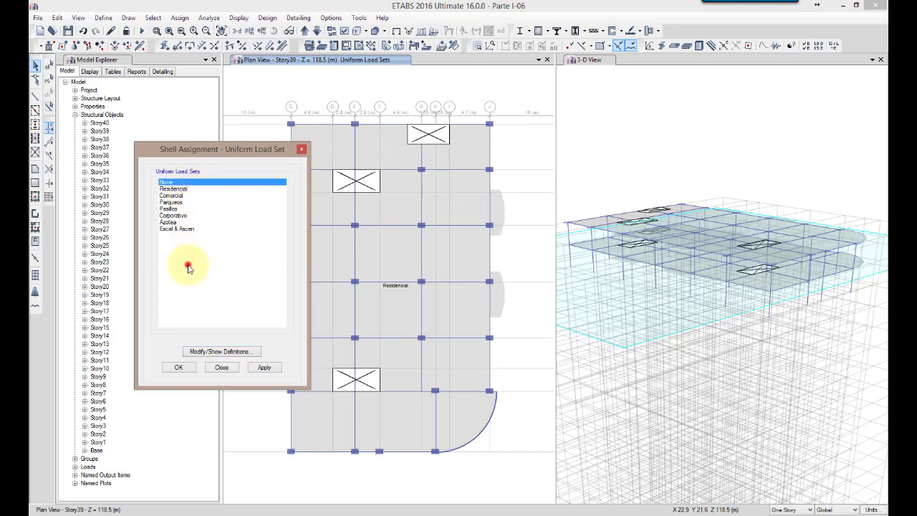
{"action": "left_click", "coordinate": [178, 189]}
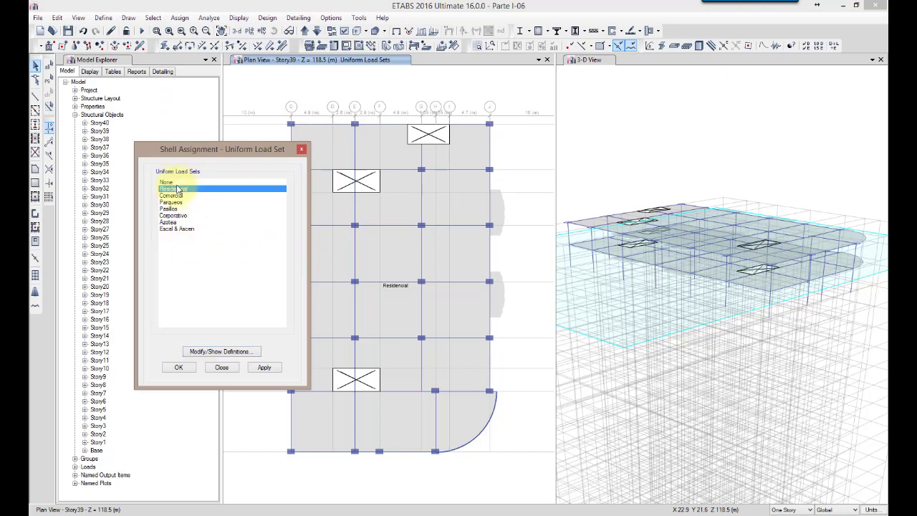
{"action": "left_click", "coordinate": [172, 181]}
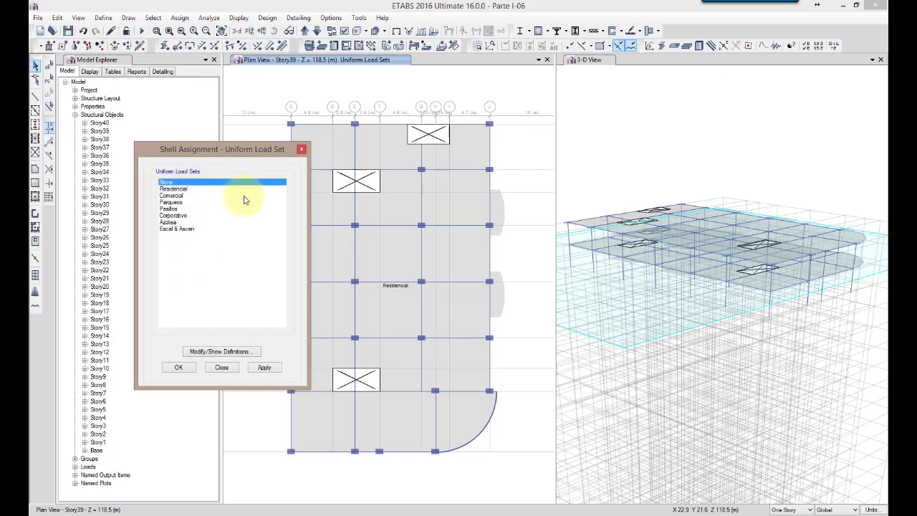
{"action": "left_click", "coordinate": [221, 351]}
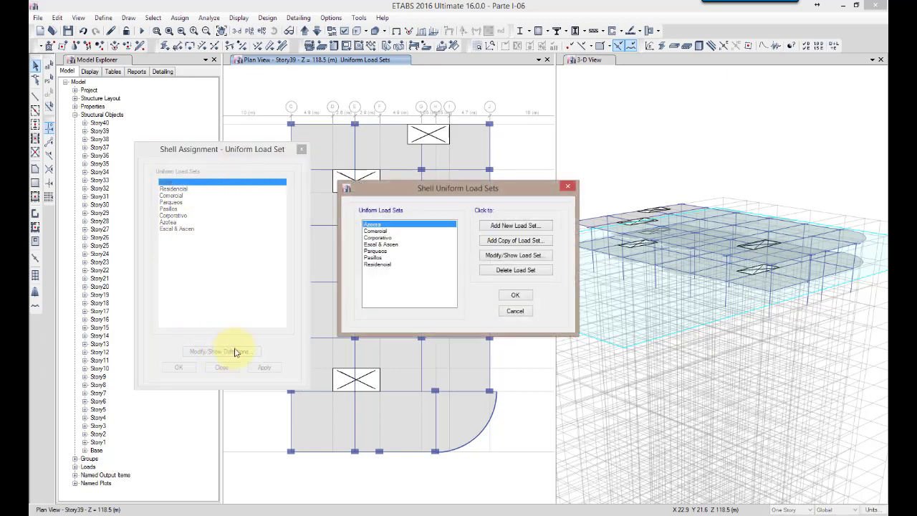
{"action": "left_click", "coordinate": [516, 313]}
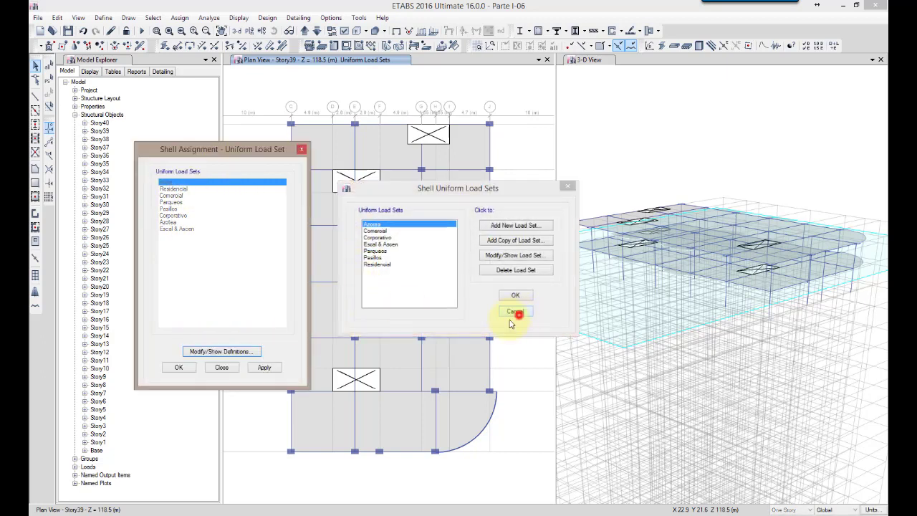
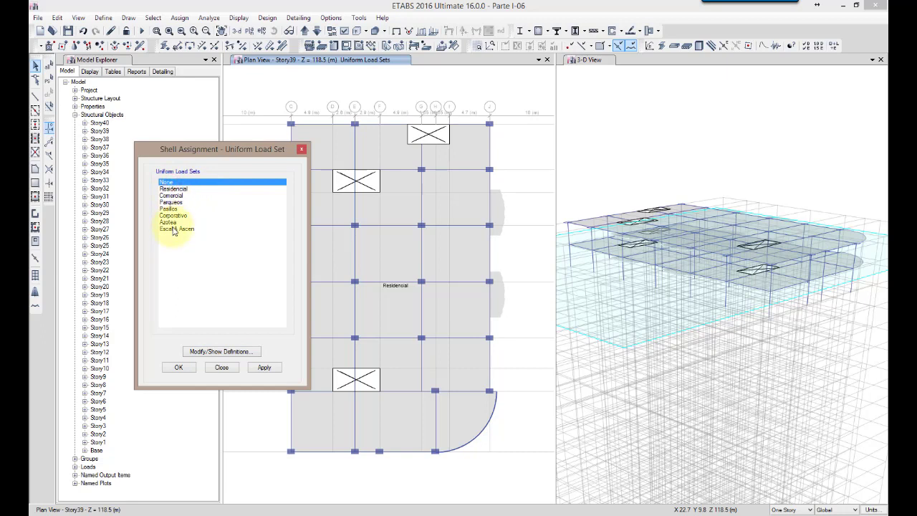
Go through the uniform load sets offered for shell assignment, from Residencial to Escal & Ascen
{"action": "left_click", "coordinate": [182, 189]}
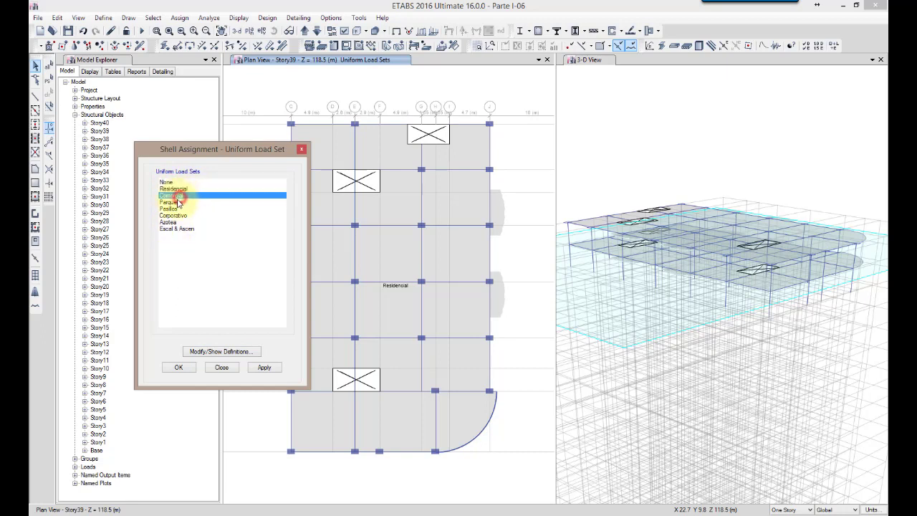
{"action": "left_click", "coordinate": [180, 202]}
{"action": "left_click", "coordinate": [179, 209]}
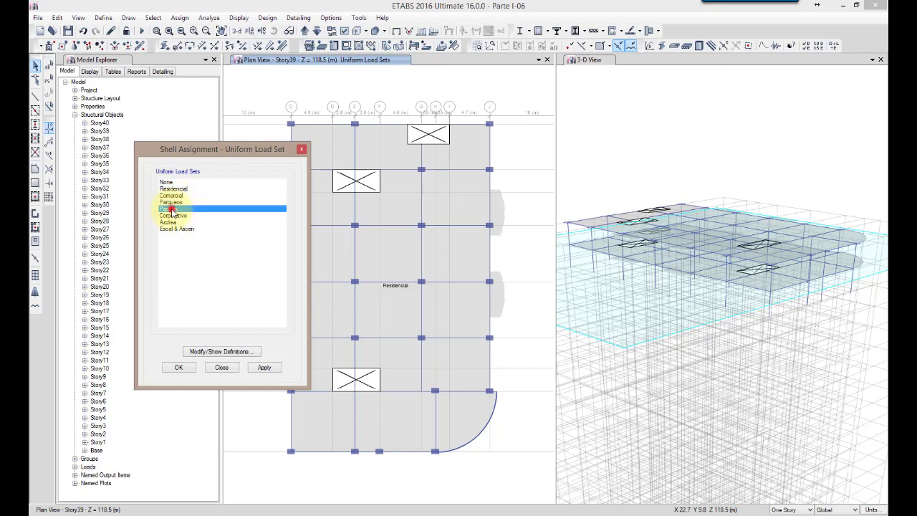
{"action": "left_click", "coordinate": [174, 215]}
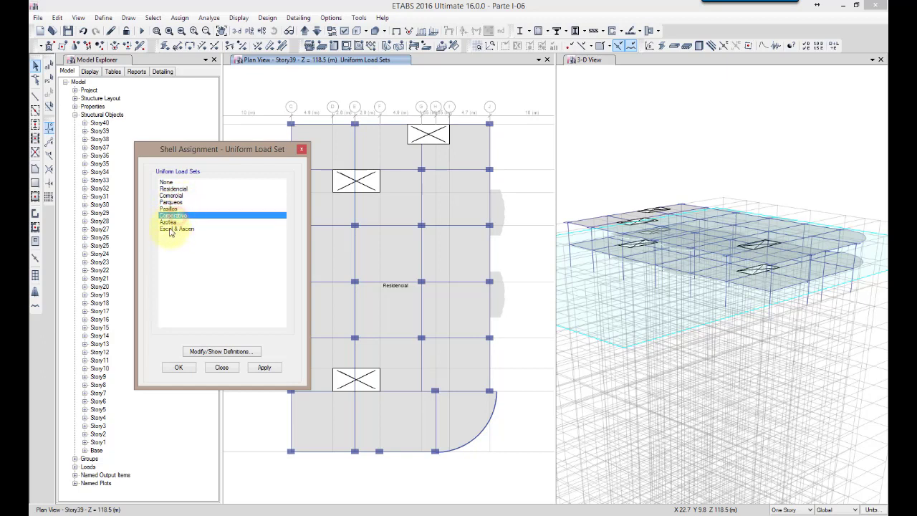
{"action": "left_click", "coordinate": [169, 222]}
{"action": "left_click", "coordinate": [171, 228]}
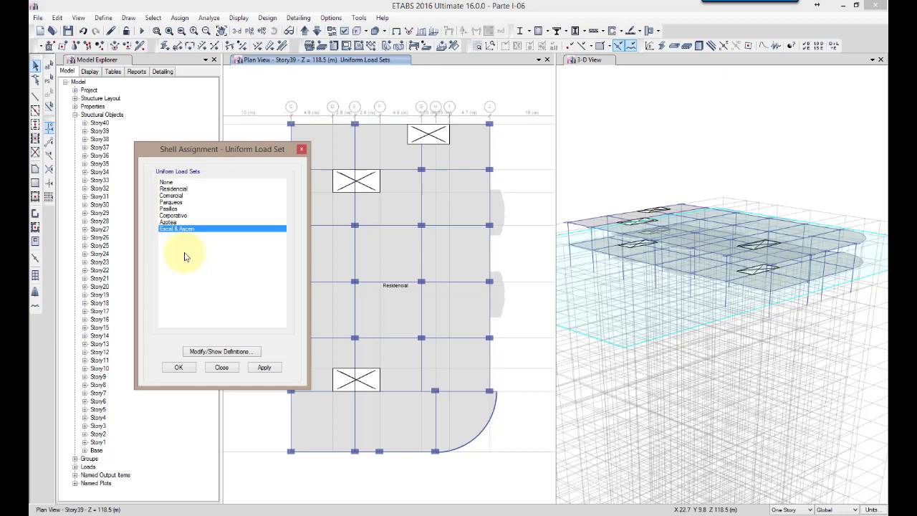
Examine the load patterns in the Residencial load set's definition and those that can be added to it, without keeping any change
{"action": "left_click", "coordinate": [230, 351]}
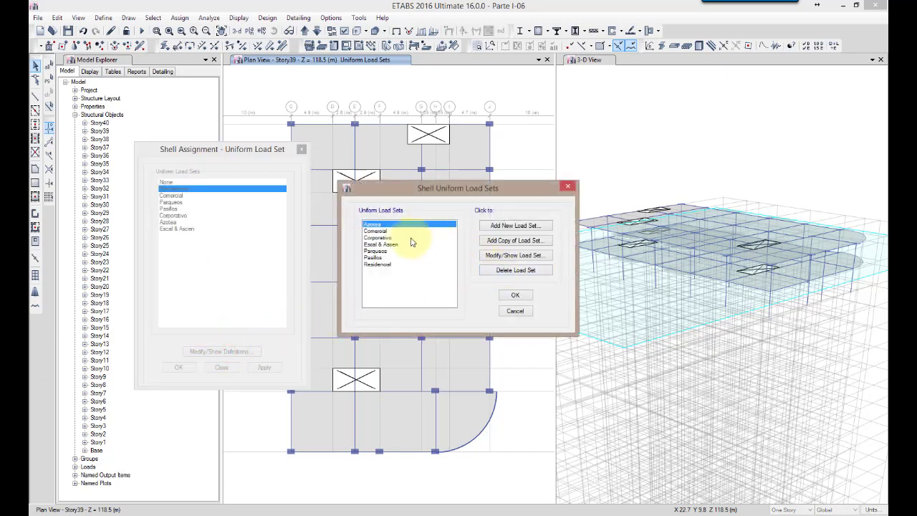
{"action": "left_click", "coordinate": [379, 264]}
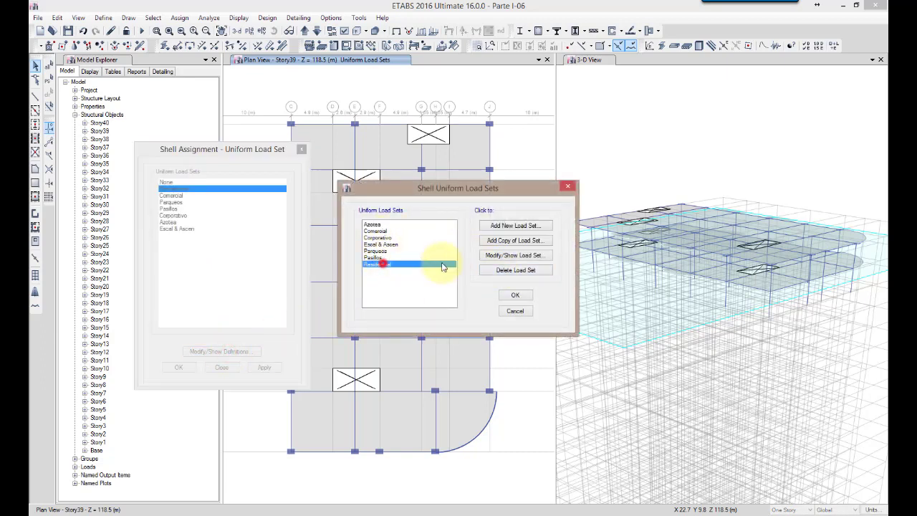
{"action": "left_click", "coordinate": [510, 256]}
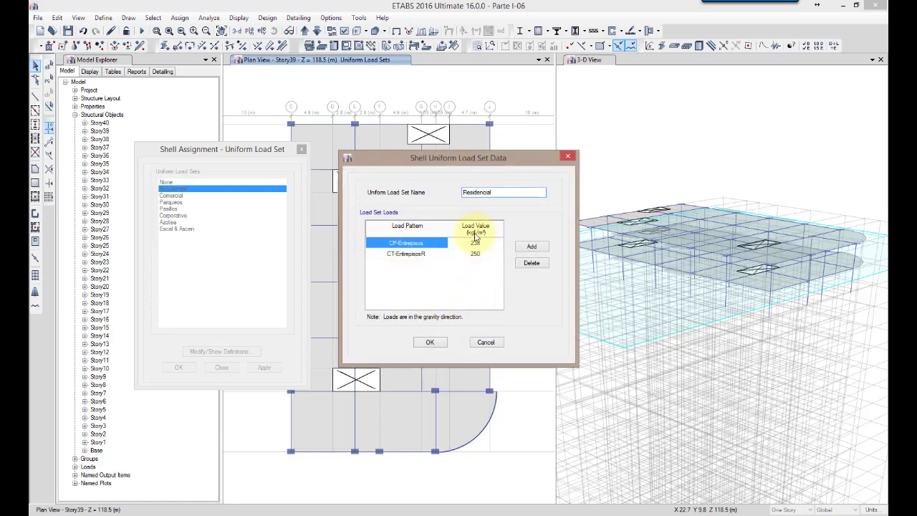
{"action": "left_click", "coordinate": [423, 254]}
{"action": "left_click", "coordinate": [421, 255]}
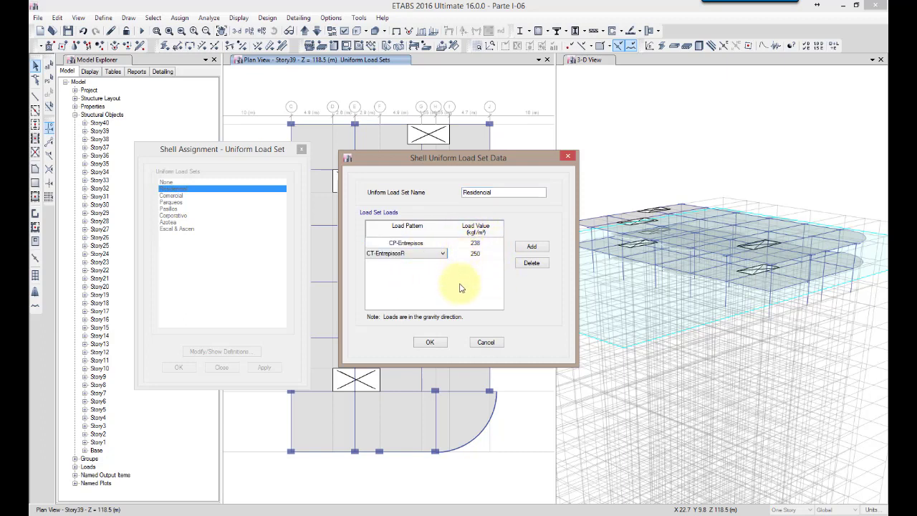
{"action": "left_click", "coordinate": [460, 286]}
{"action": "left_click", "coordinate": [529, 248]}
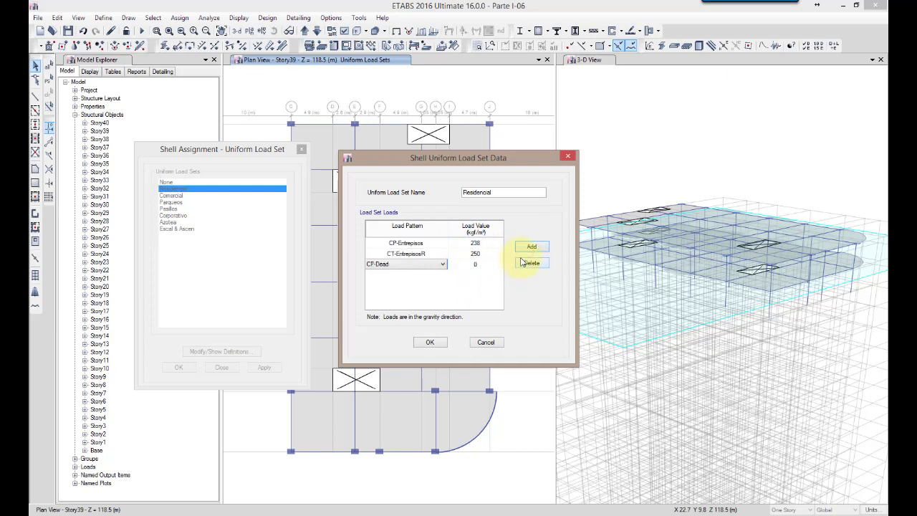
{"action": "left_click", "coordinate": [409, 264]}
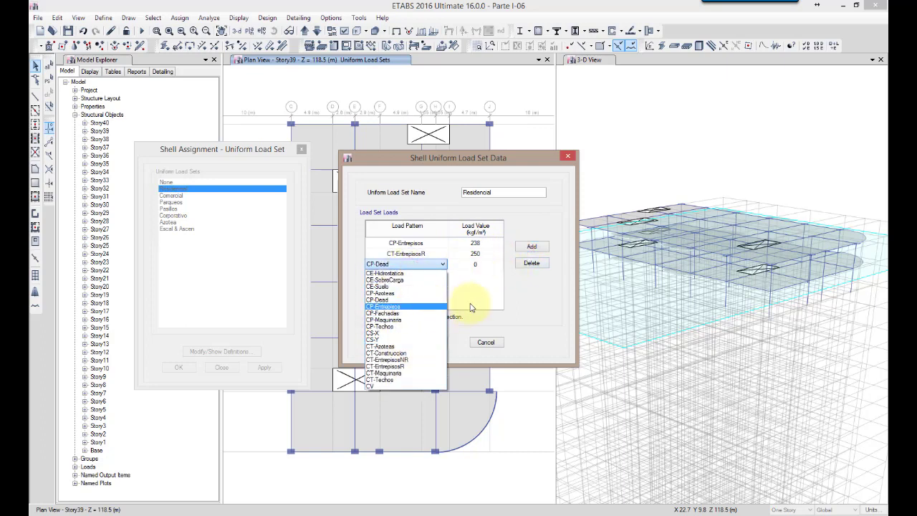
{"action": "left_click", "coordinate": [467, 309]}
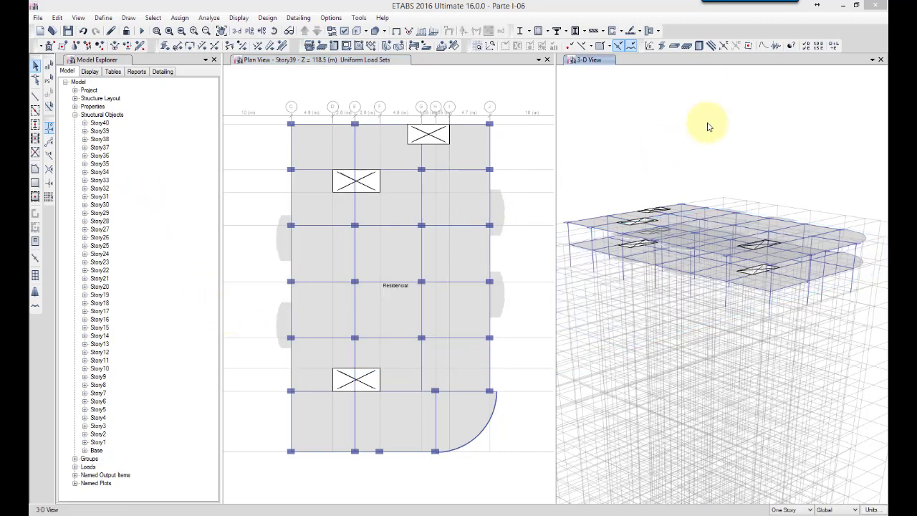
Select all objects on Story39 through the model's list of structural objects
{"action": "left_click", "coordinate": [681, 108]}
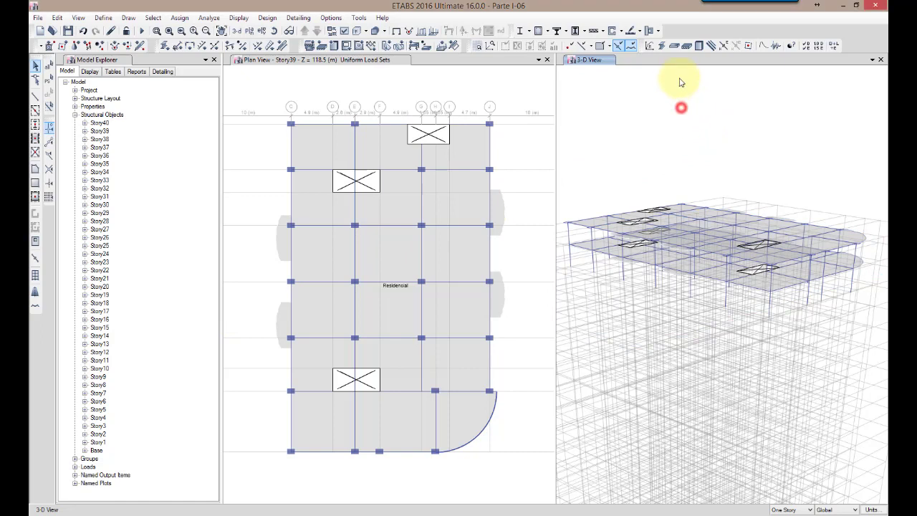
{"action": "left_click", "coordinate": [615, 63]}
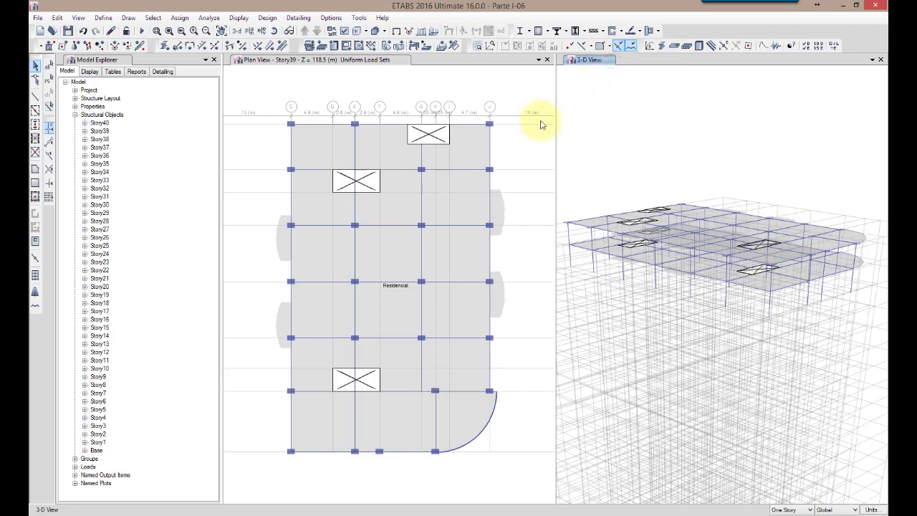
{"action": "left_click", "coordinate": [99, 132]}
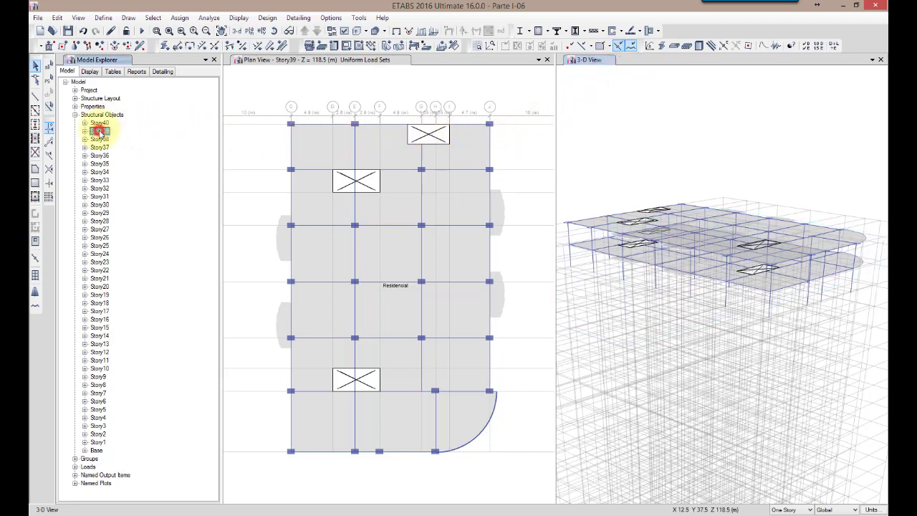
{"action": "right_click", "coordinate": [100, 133]}
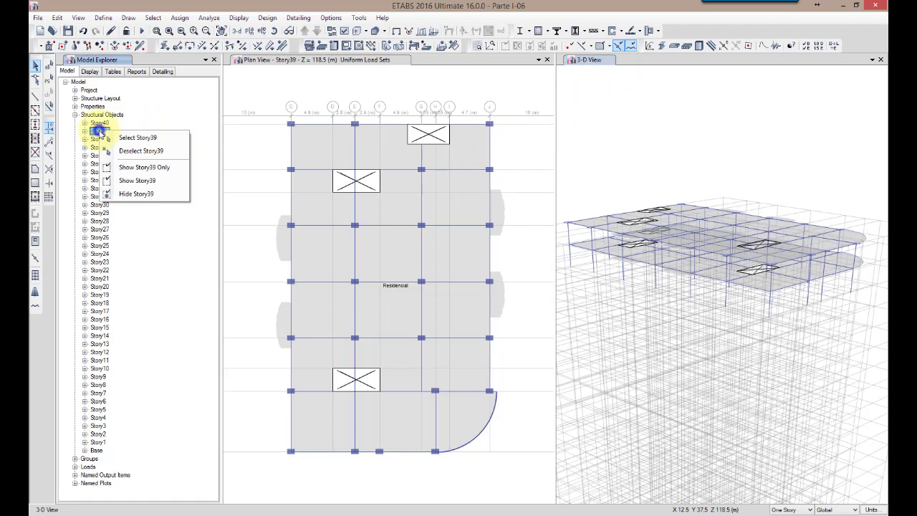
{"action": "left_click", "coordinate": [167, 141]}
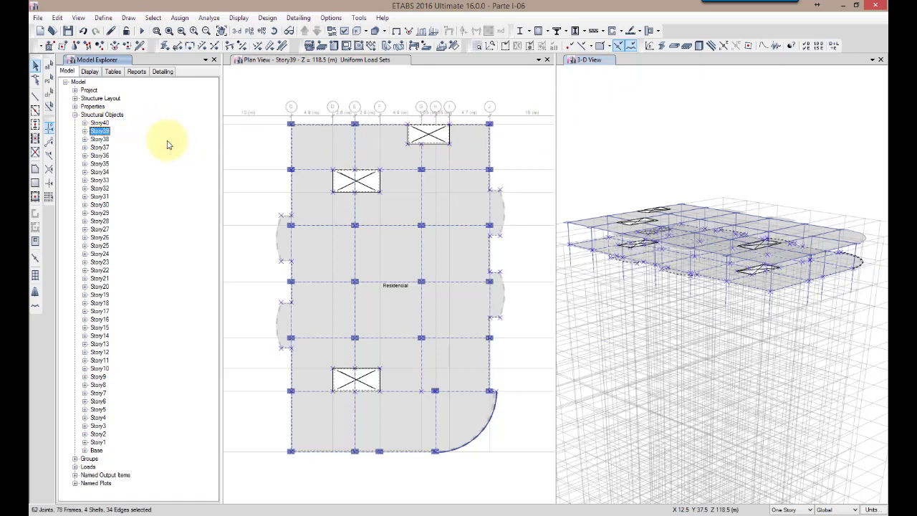
Replicate the selected Story39 objects by story onto the stories below, down to Story6, keeping the original objects
{"action": "left_click", "coordinate": [57, 17]}
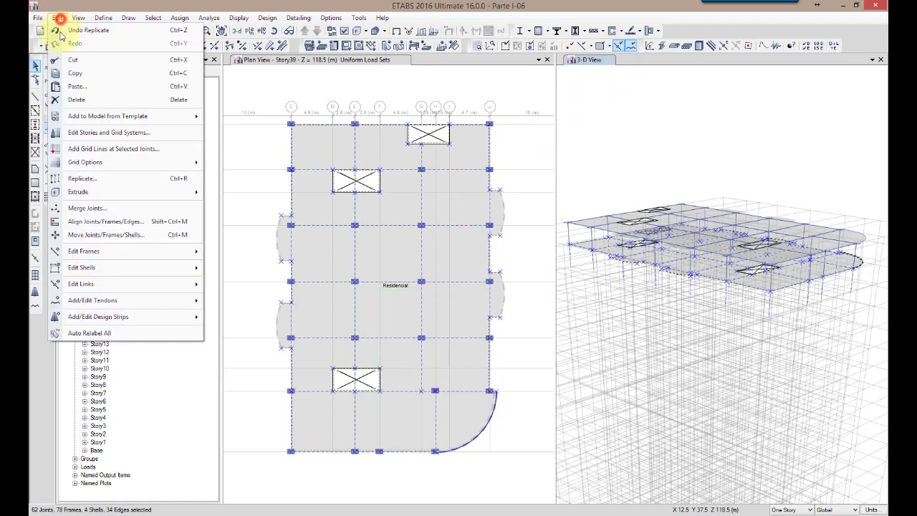
{"action": "left_click", "coordinate": [90, 178]}
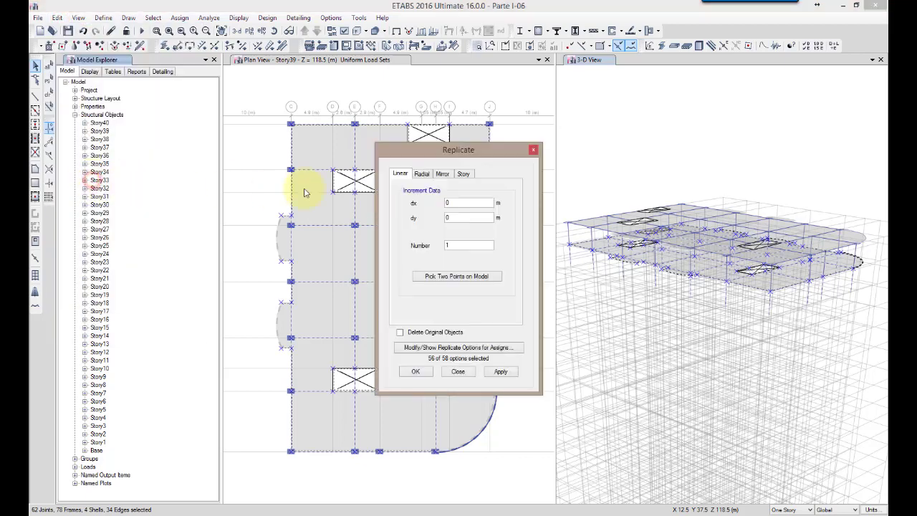
{"action": "left_click", "coordinate": [464, 174]}
{"action": "left_click_drag", "start_coordinate": [419, 211], "coordinate": [422, 278]}
{"action": "left_click_drag", "start_coordinate": [423, 238], "coordinate": [422, 244]}
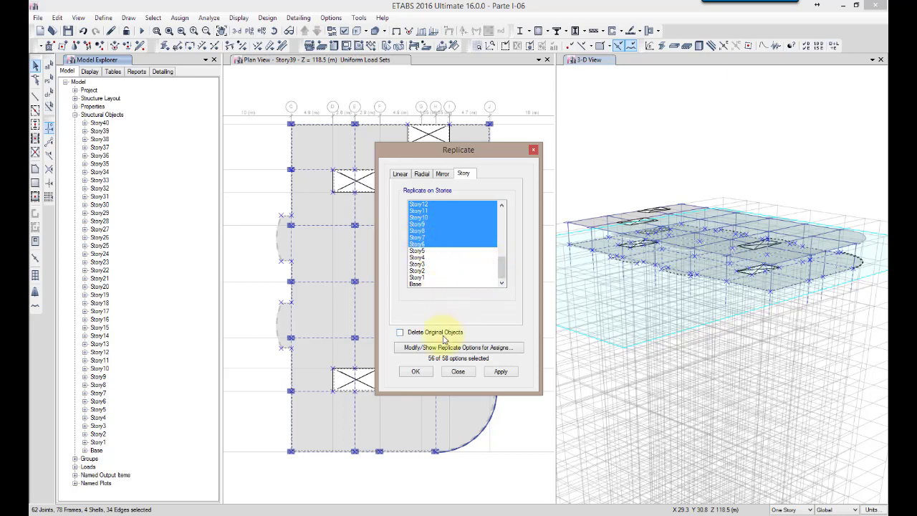
{"action": "left_click", "coordinate": [501, 371]}
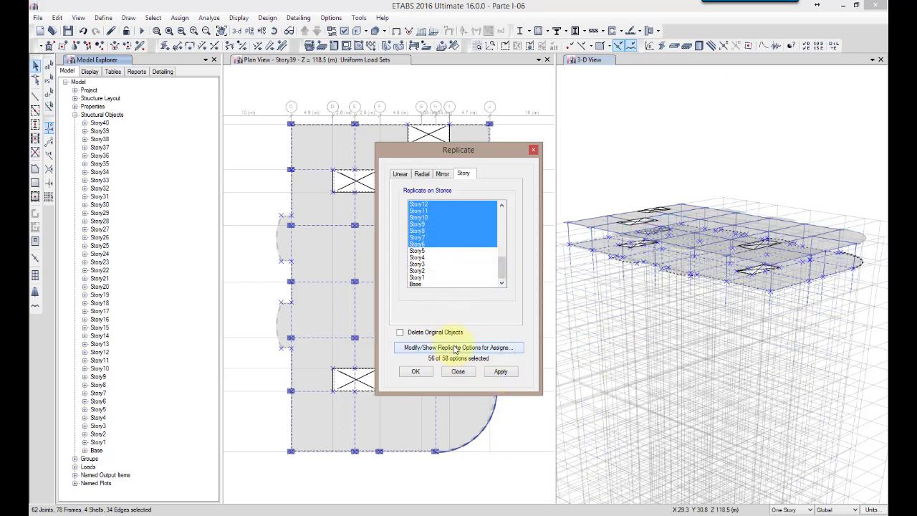
{"action": "left_click", "coordinate": [501, 371]}
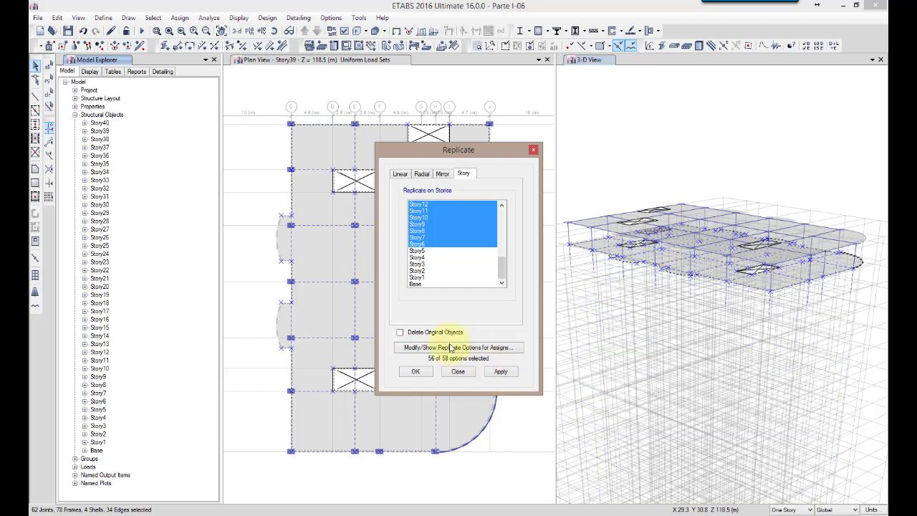
{"action": "left_click", "coordinate": [501, 372]}
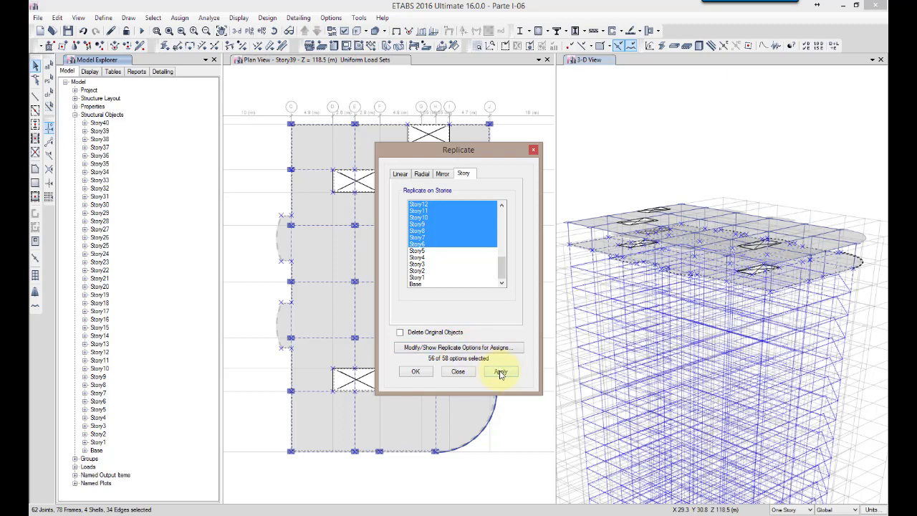
{"action": "left_click", "coordinate": [500, 372]}
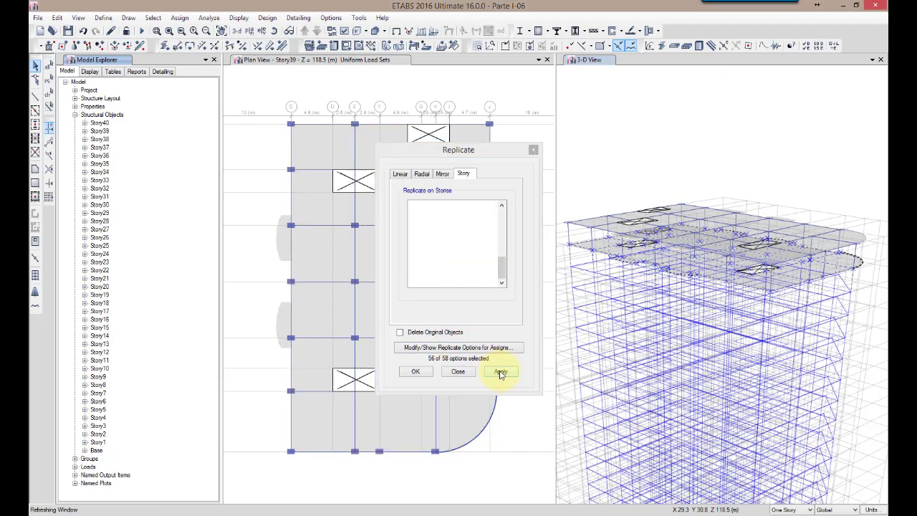
{"action": "left_click", "coordinate": [460, 372]}
Check the shell uniform load set assigned to the replicated Story32 slab in its object information
{"action": "left_click", "coordinate": [594, 387]}
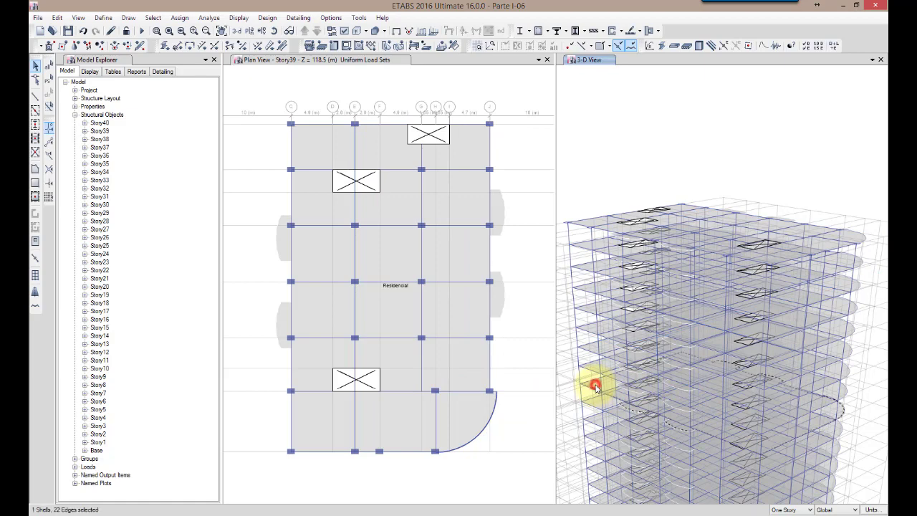
{"action": "right_click", "coordinate": [591, 384]}
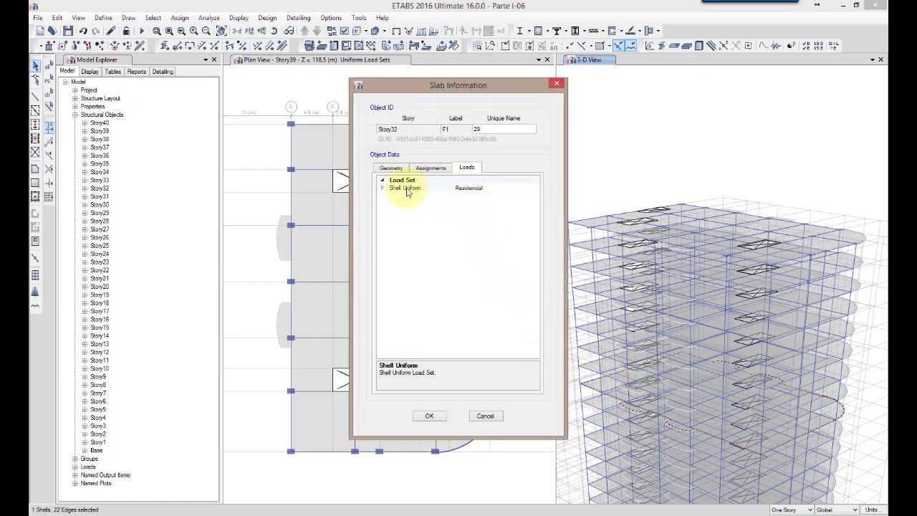
{"action": "left_click", "coordinate": [382, 188]}
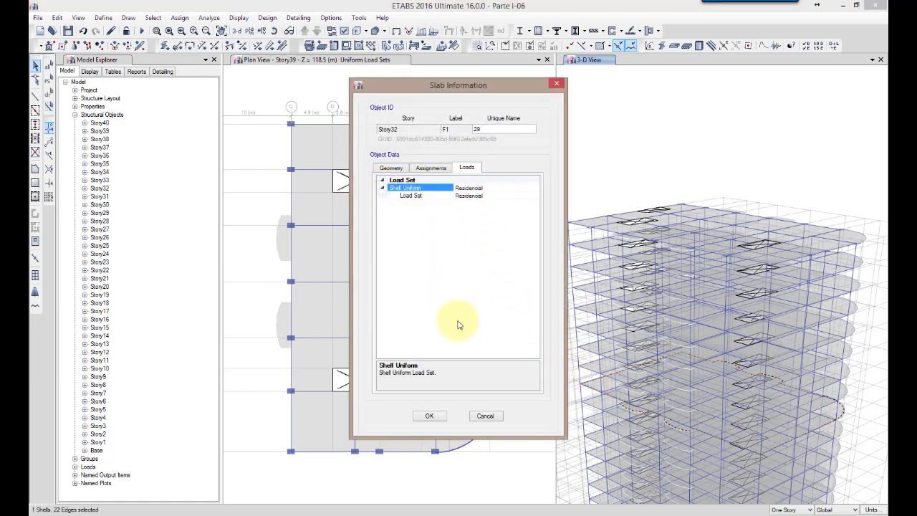
{"action": "left_click", "coordinate": [485, 416]}
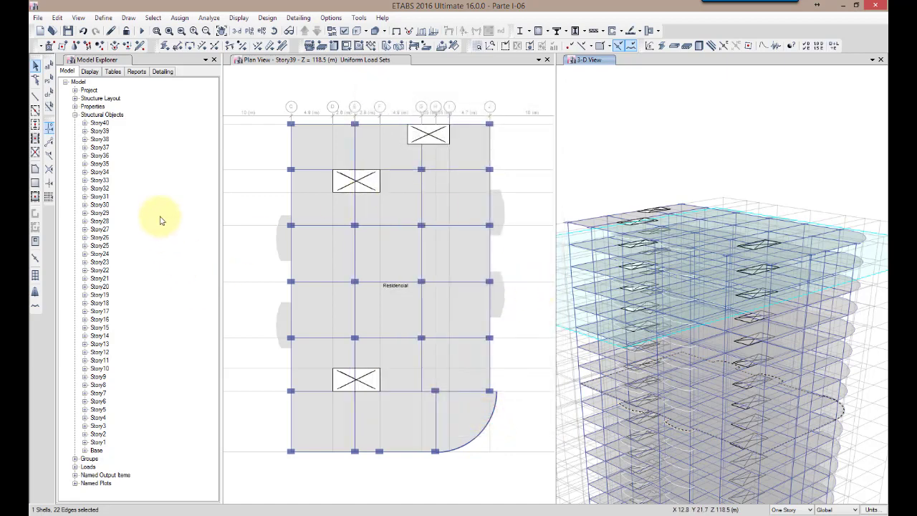
Save the model as a new file named Parte I-07.EDB in the same folder
{"action": "left_click", "coordinate": [37, 17]}
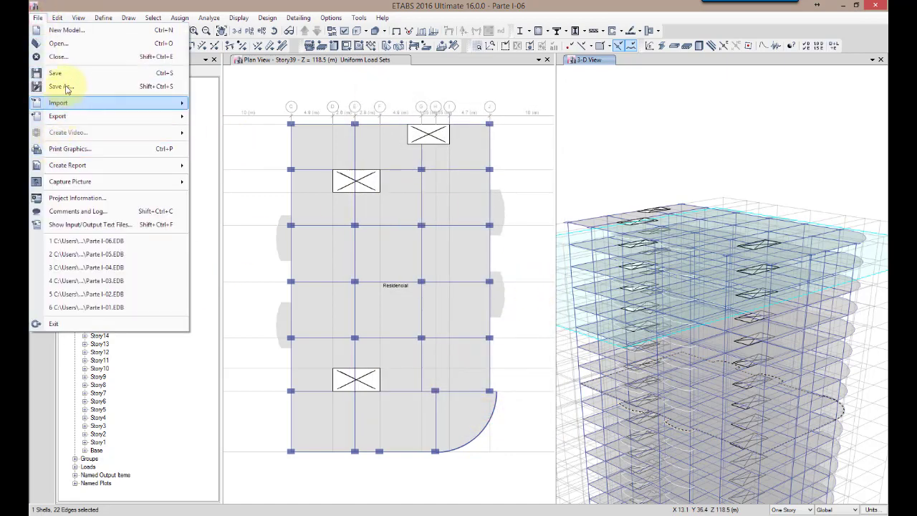
{"action": "left_click", "coordinate": [63, 87]}
{"action": "left_click", "coordinate": [439, 347]}
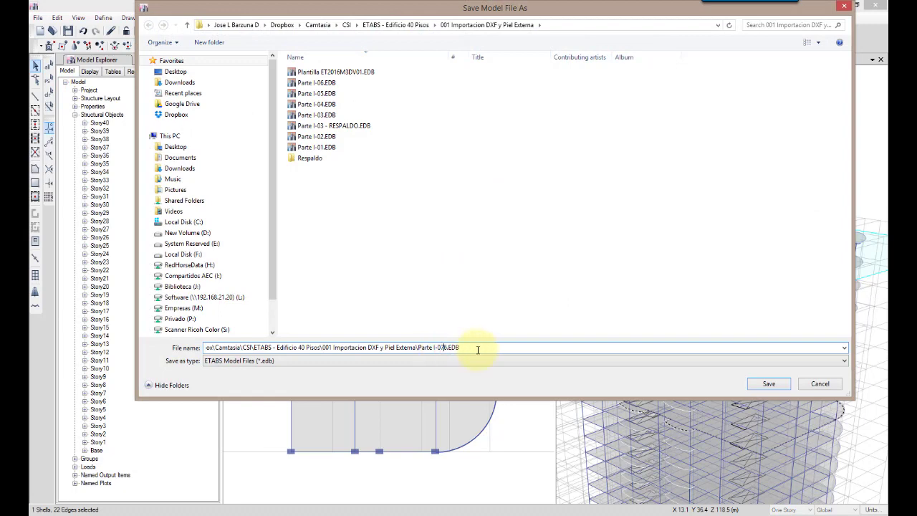
{"action": "type", "text": "7"}
{"action": "left_click", "coordinate": [767, 382]}
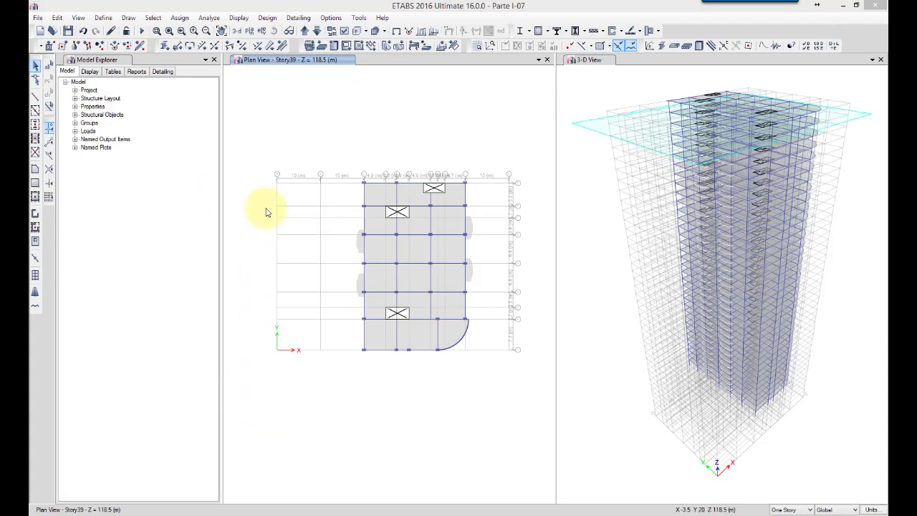
Set the plan view to the Story5 level
{"action": "left_click", "coordinate": [249, 33]}
{"action": "left_click_drag", "start_coordinate": [521, 315], "coordinate": [522, 343]}
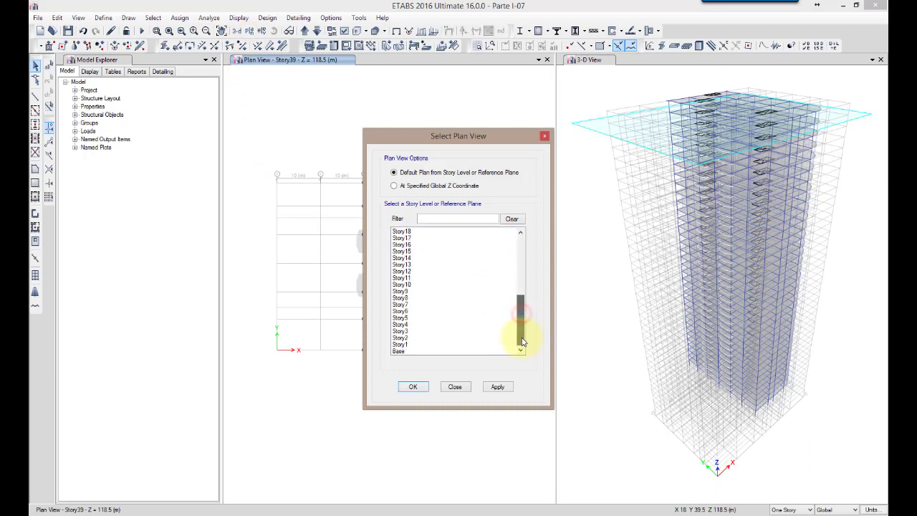
{"action": "left_click", "coordinate": [401, 317]}
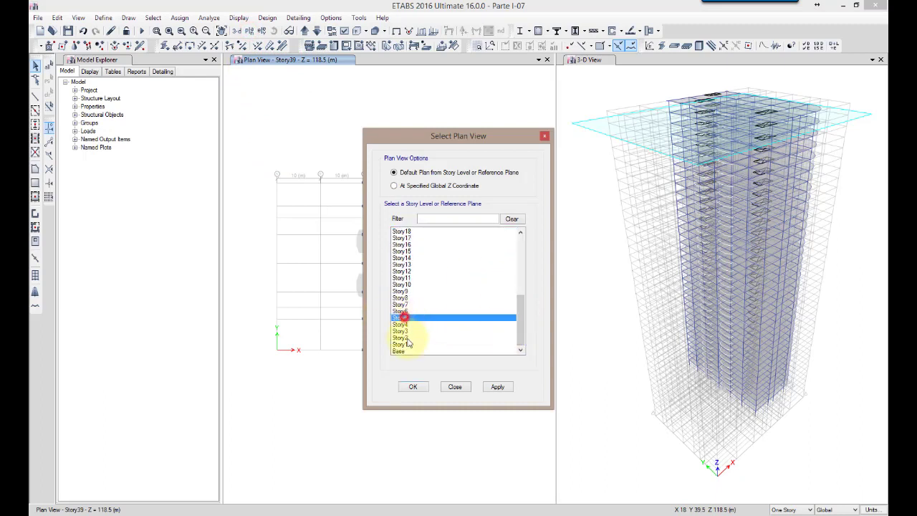
{"action": "left_click", "coordinate": [413, 387]}
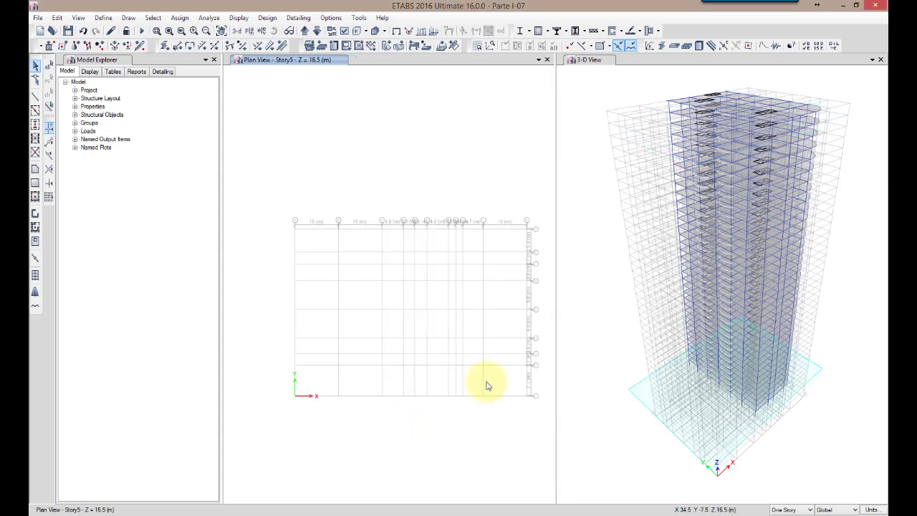
{"action": "middle_click_drag", "start_coordinate": [465, 461], "coordinate": [459, 451]}
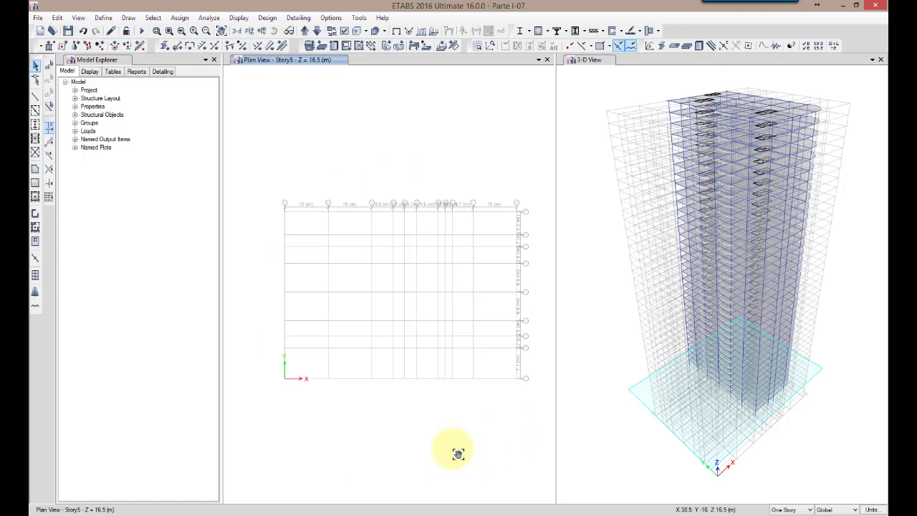
Start importing the file Edificio.dxf as a DXF floor plan
{"action": "left_click", "coordinate": [57, 18]}
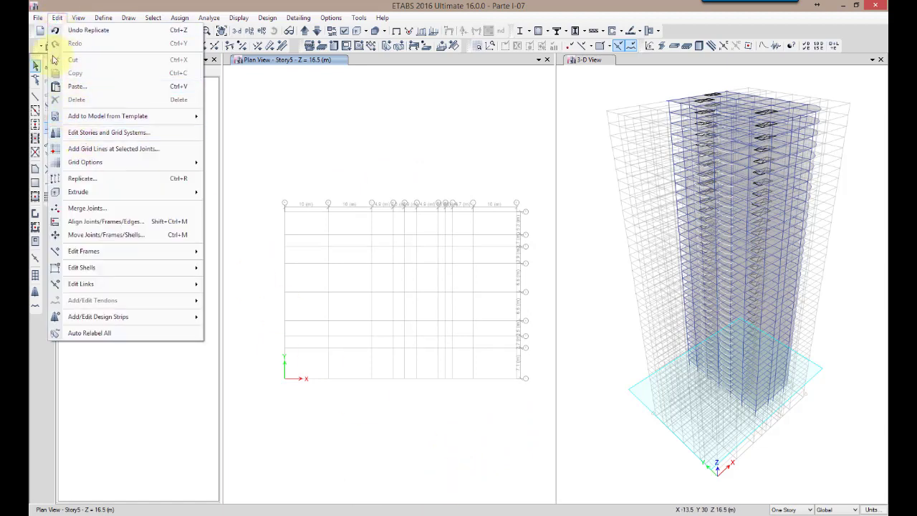
{"action": "left_click", "coordinate": [37, 17]}
{"action": "left_click", "coordinate": [38, 17]}
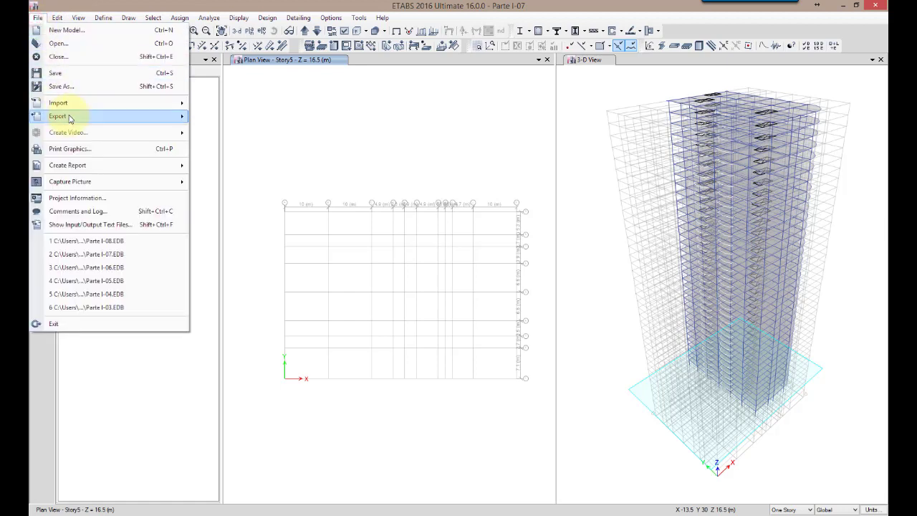
{"action": "mouse_move", "coordinate": [71, 104]}
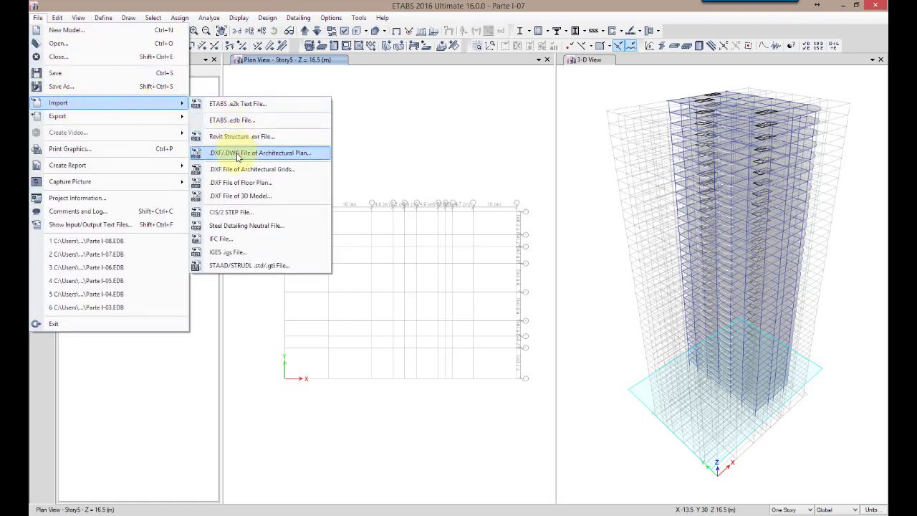
{"action": "left_click", "coordinate": [271, 187]}
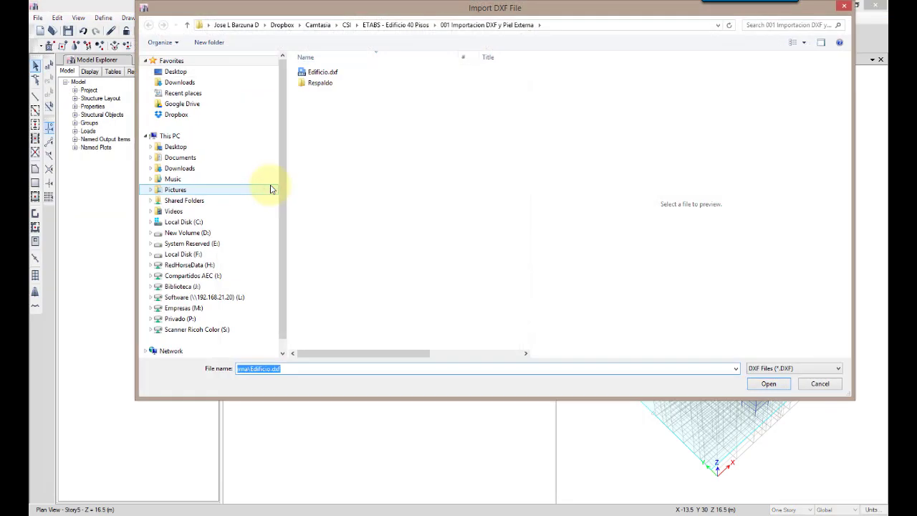
{"action": "left_click", "coordinate": [324, 71]}
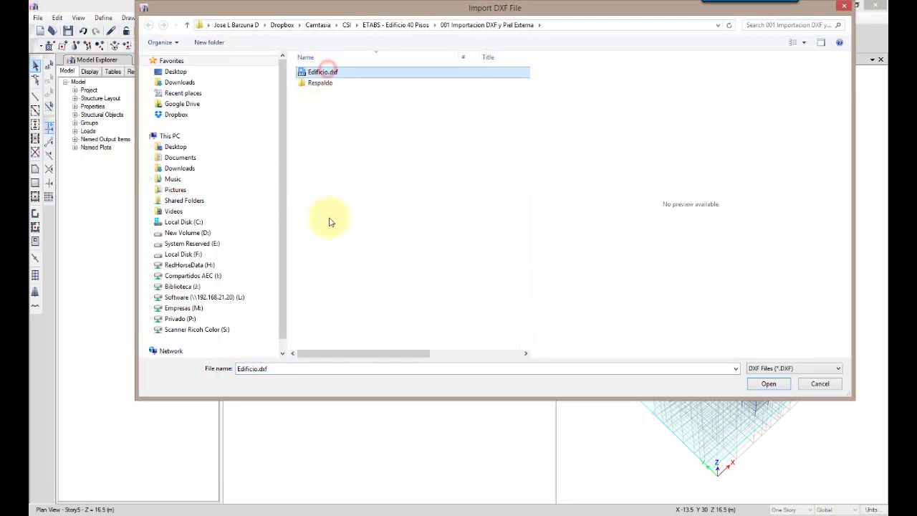
{"action": "left_click", "coordinate": [765, 384]}
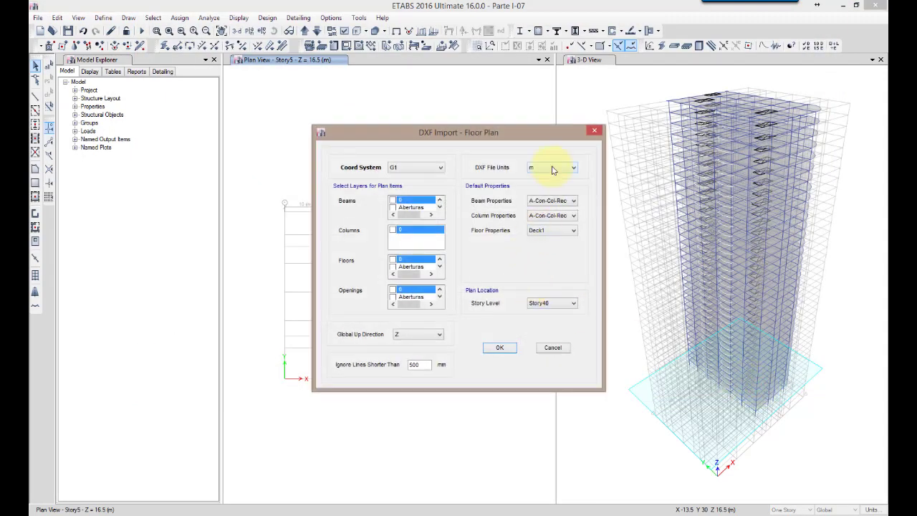
Set the DXF file units to mm and assign layer Vigas Base to beams, Edificio Base to floors and Aberturas to openings
{"action": "left_click", "coordinate": [553, 169]}
{"action": "left_click", "coordinate": [543, 188]}
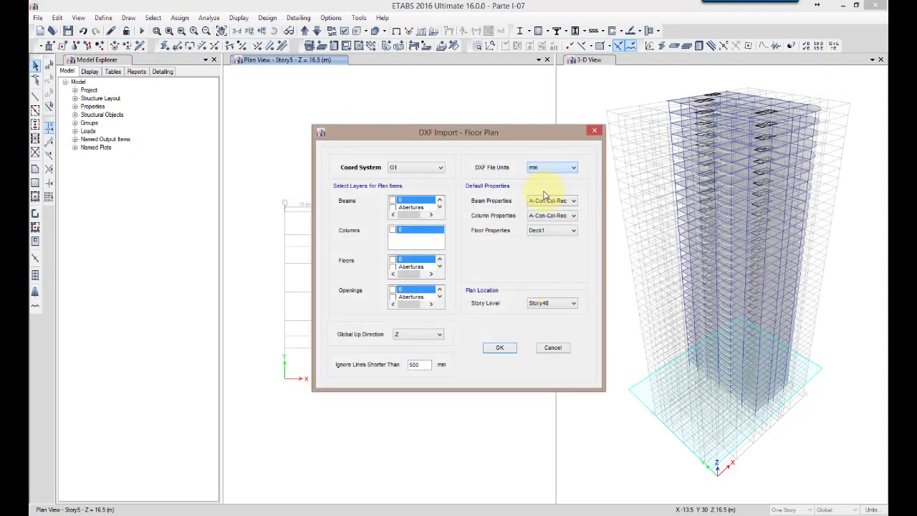
{"action": "left_click", "coordinate": [410, 208]}
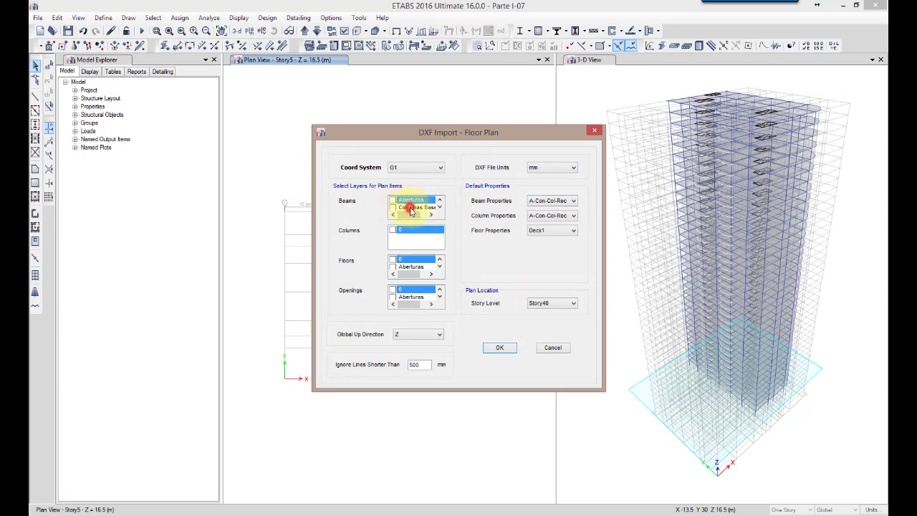
{"action": "scroll", "coordinate": [411, 211], "scroll_direction": "down", "scroll_amount": 3}
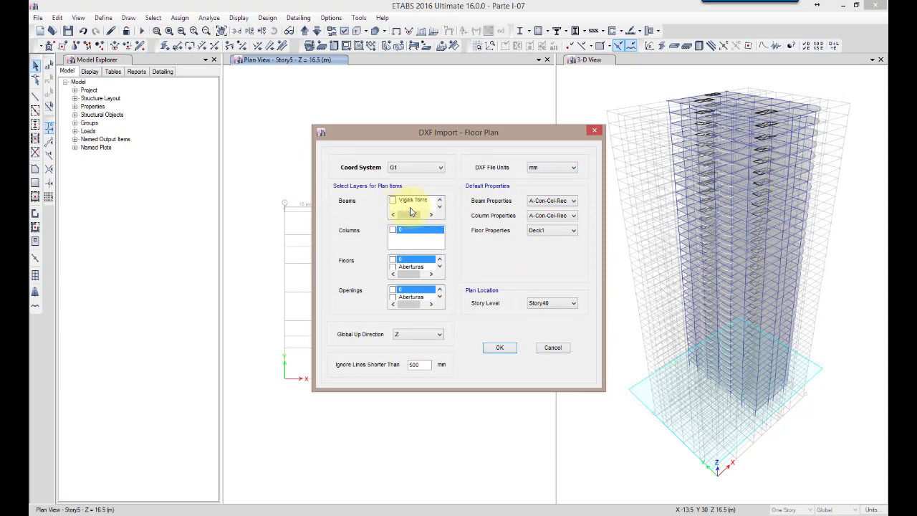
{"action": "left_click", "coordinate": [393, 200]}
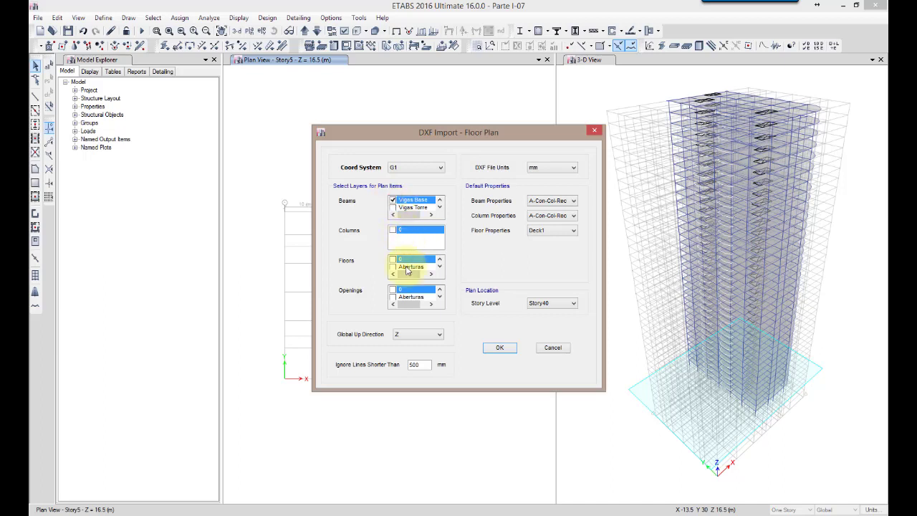
{"action": "scroll", "coordinate": [406, 268], "scroll_direction": "down", "scroll_amount": 4}
{"action": "scroll", "coordinate": [407, 269], "scroll_direction": "down", "scroll_amount": 4}
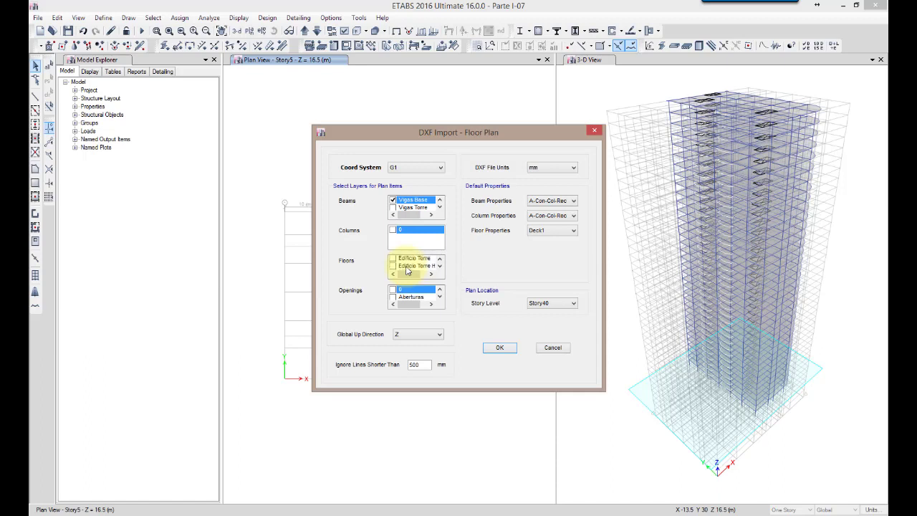
{"action": "scroll", "coordinate": [407, 269], "scroll_direction": "down", "scroll_amount": 2}
{"action": "left_click", "coordinate": [393, 259]}
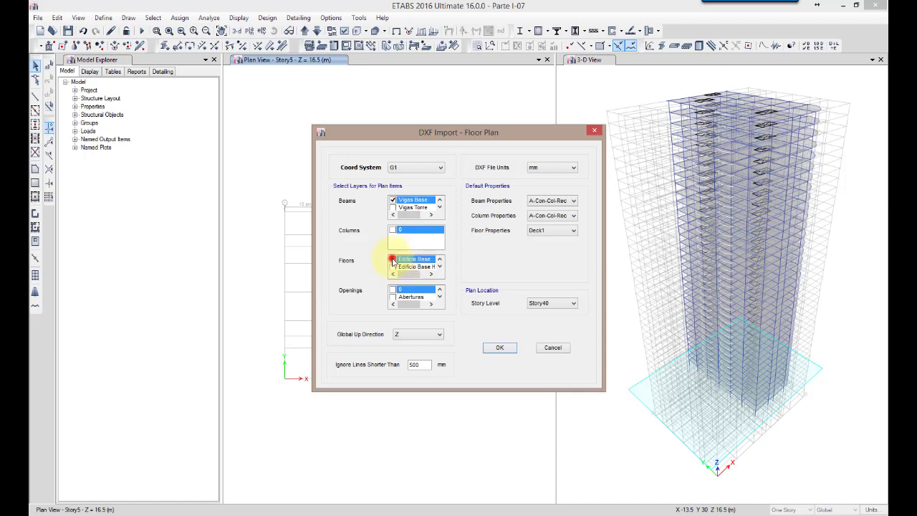
{"action": "left_click", "coordinate": [393, 297]}
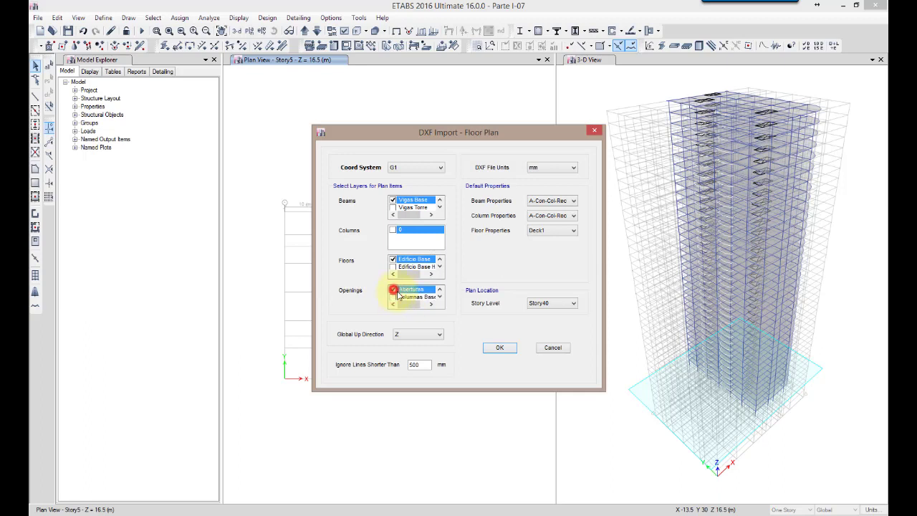
Set beam property A-Con-Vig-Rec, column property A-Con-Col-Rec, floor property LS200 and story level Story5, and run the floor plan import
{"action": "left_click", "coordinate": [421, 337]}
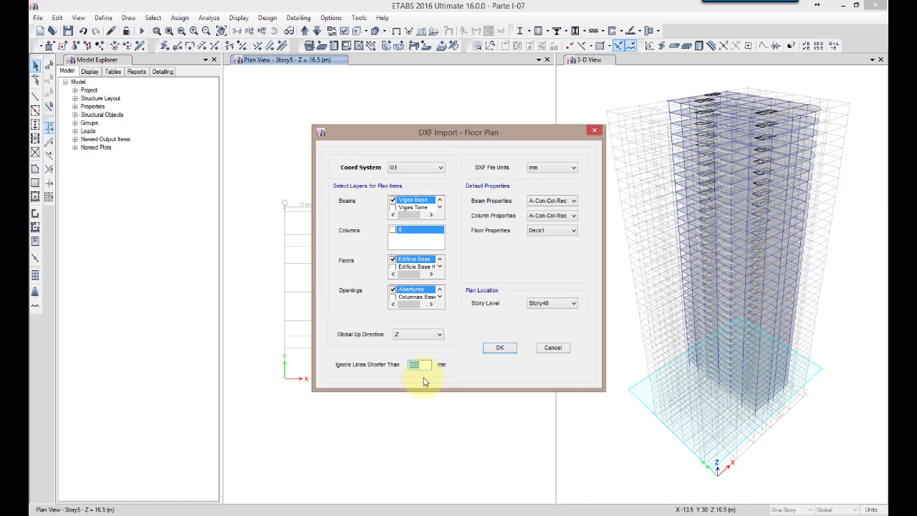
{"action": "left_click", "coordinate": [557, 203]}
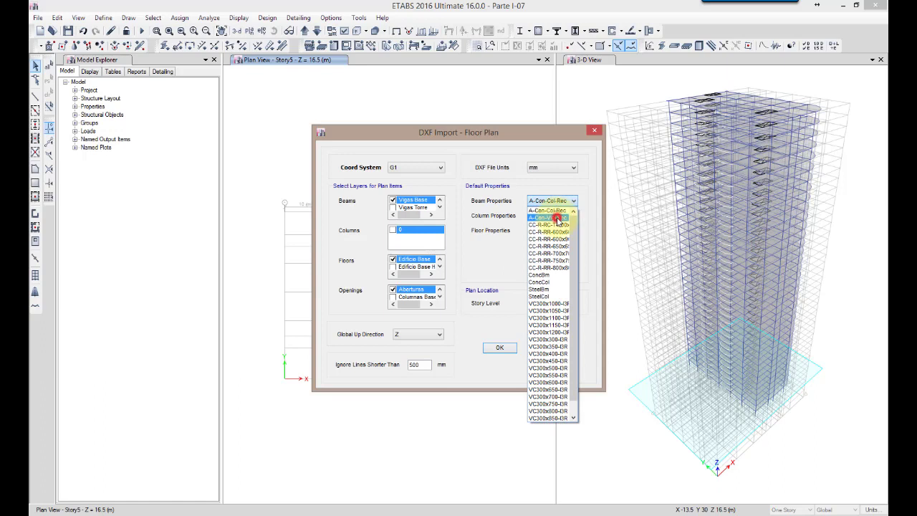
{"action": "left_click", "coordinate": [557, 217]}
{"action": "left_click", "coordinate": [558, 219]}
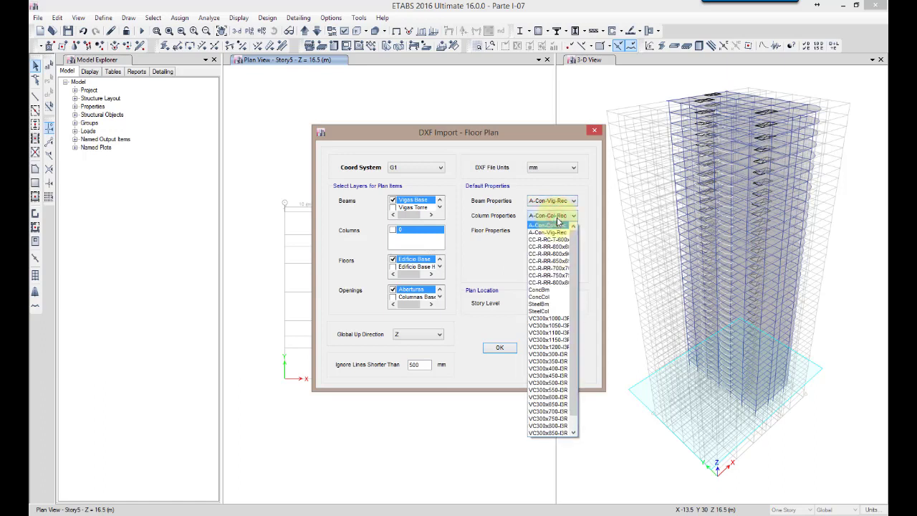
{"action": "left_click", "coordinate": [558, 219]}
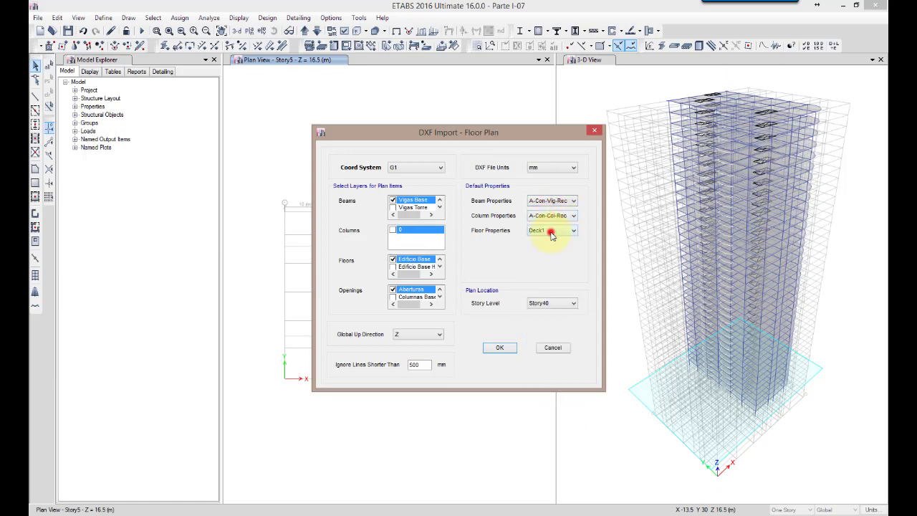
{"action": "left_click", "coordinate": [552, 232]}
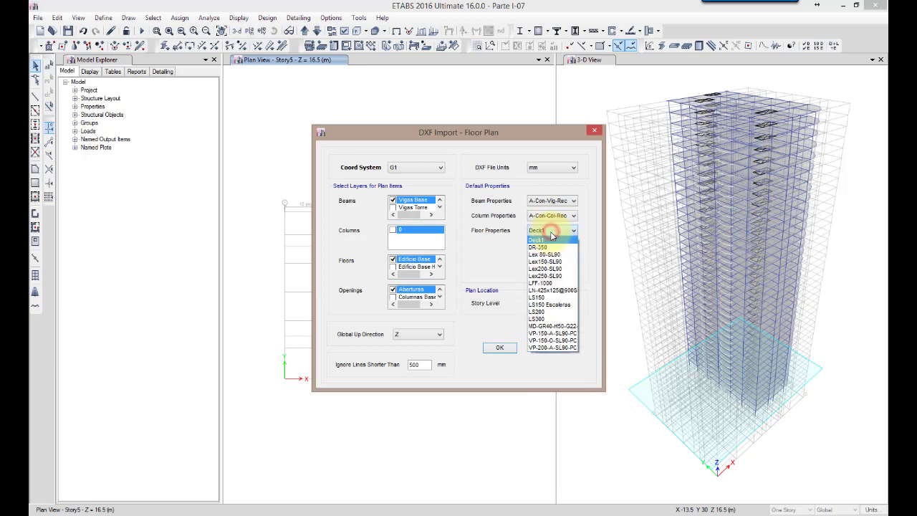
{"action": "left_click", "coordinate": [544, 311]}
{"action": "left_click", "coordinate": [556, 303]}
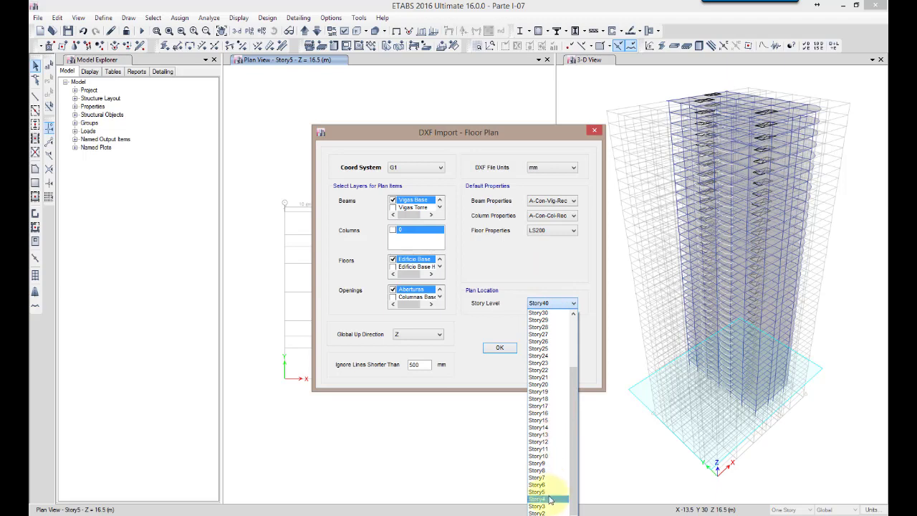
{"action": "left_click", "coordinate": [546, 493]}
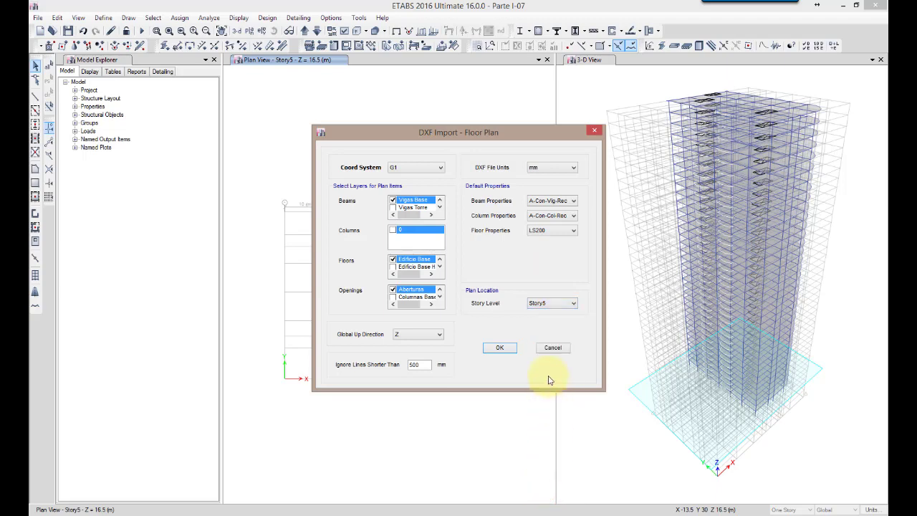
{"action": "left_click", "coordinate": [499, 348]}
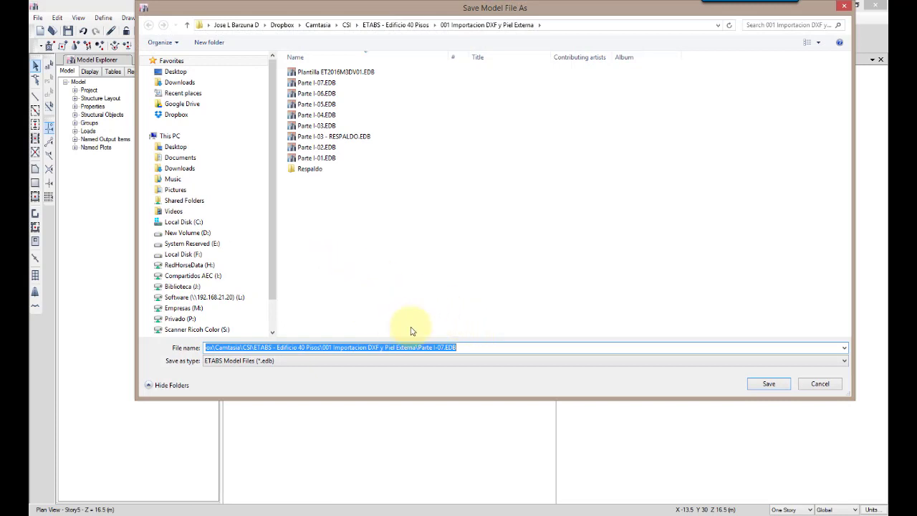
Save the model as a new file named Parte I-08.EDB in the same folder
{"action": "left_click", "coordinate": [443, 347]}
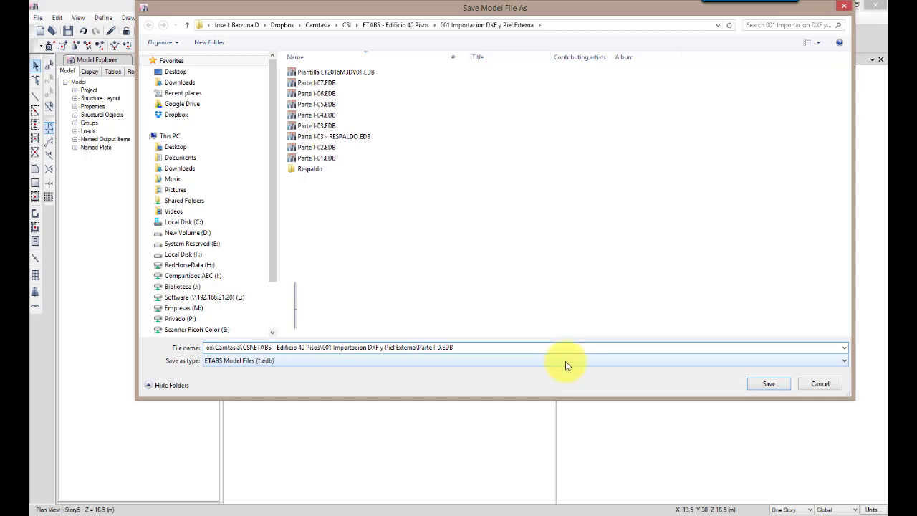
{"action": "left_click", "coordinate": [769, 383]}
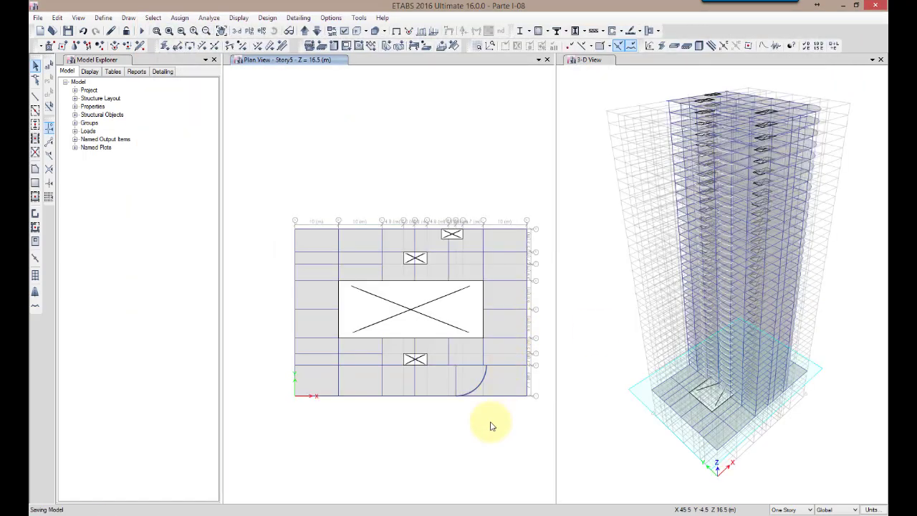
Check the section assignment of an imported Story5 beam east of the curved beam, and clear the selection
{"action": "left_click", "coordinate": [517, 366]}
{"action": "right_click", "coordinate": [517, 366]}
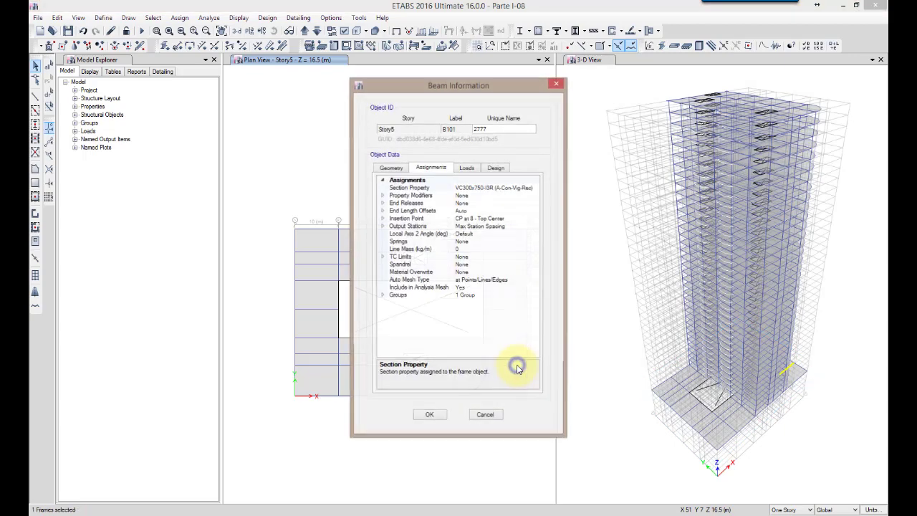
{"action": "left_click", "coordinate": [487, 417]}
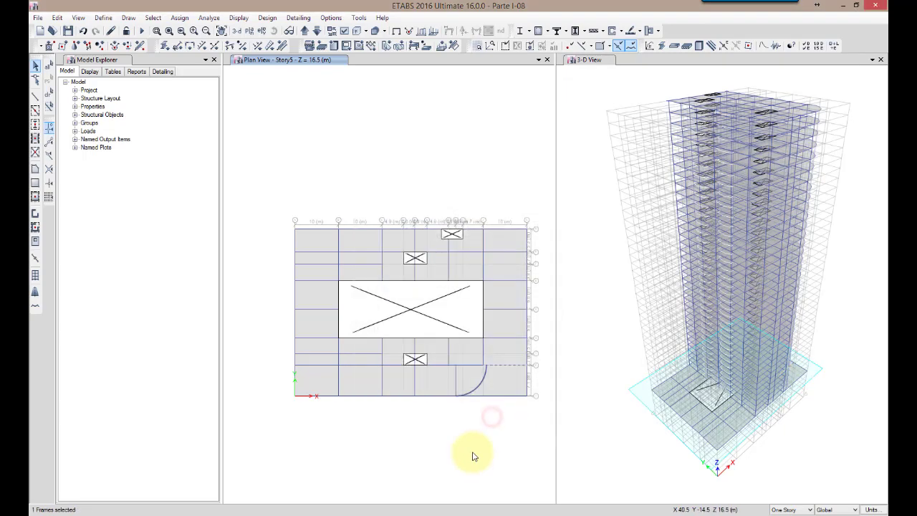
{"action": "left_click", "coordinate": [49, 92]}
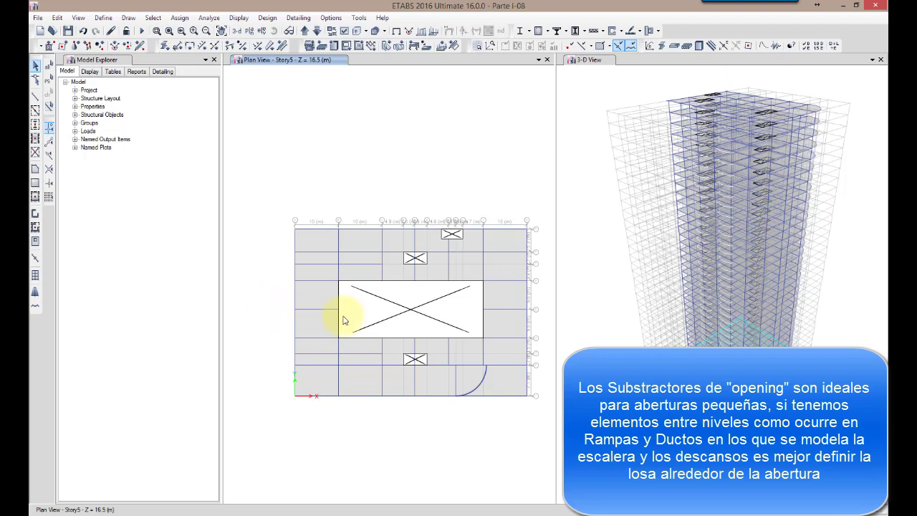
Delete the large central opening from the Story5 slab
{"action": "left_click", "coordinate": [413, 309]}
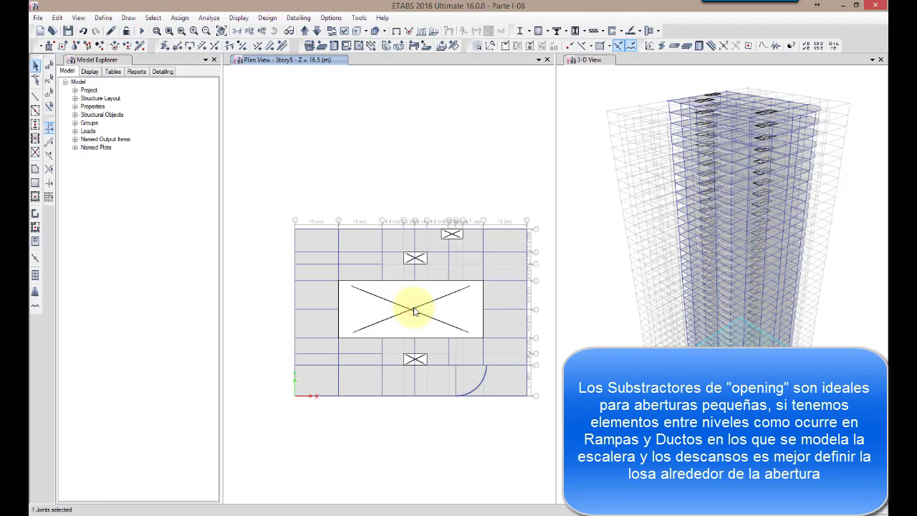
{"action": "left_click", "coordinate": [413, 308]}
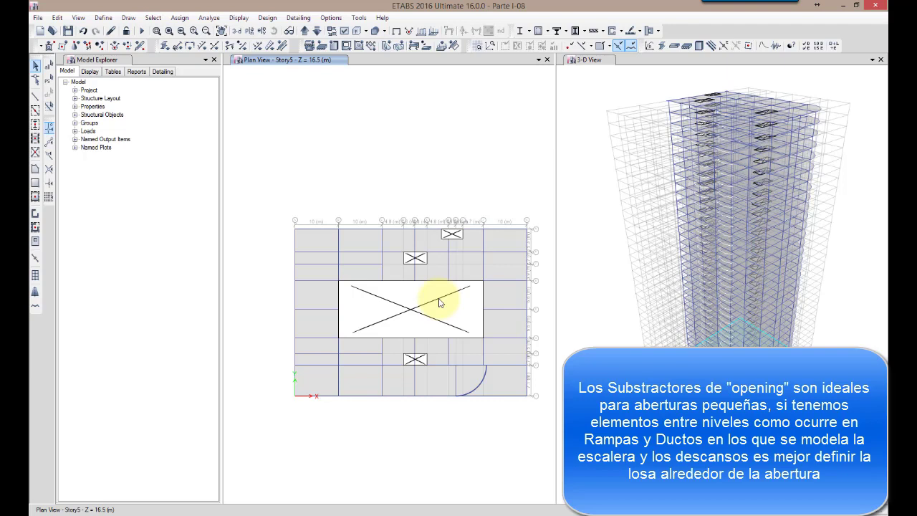
{"action": "left_click", "coordinate": [439, 302]}
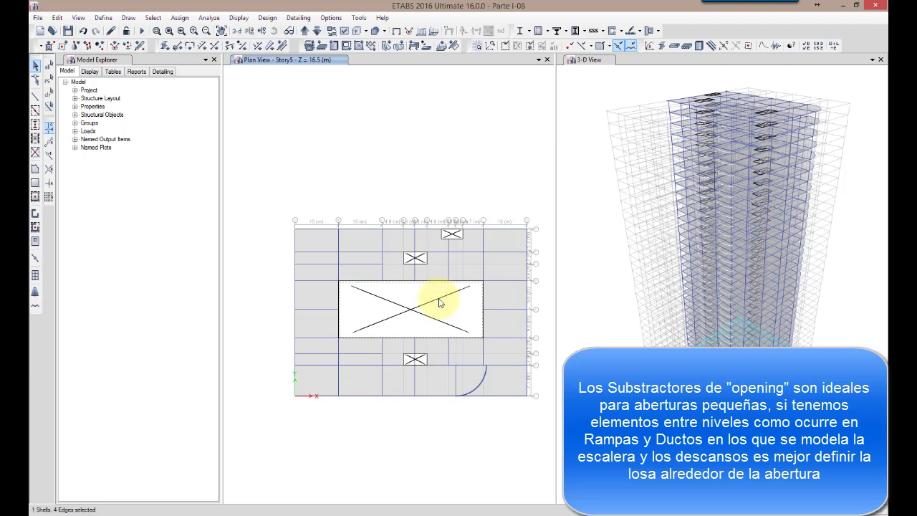
{"action": "key", "text": "Delete"}
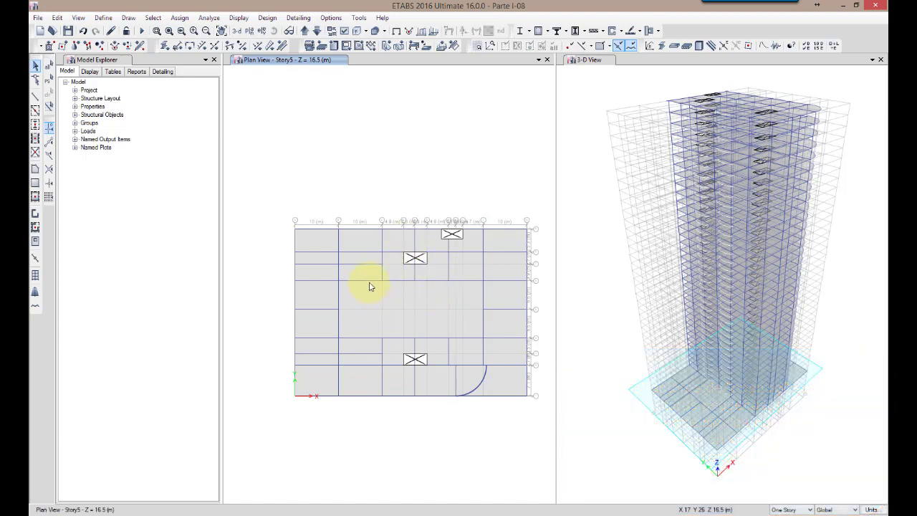
Save the model over the existing Parte I-08.EDB file
{"action": "left_click", "coordinate": [38, 17]}
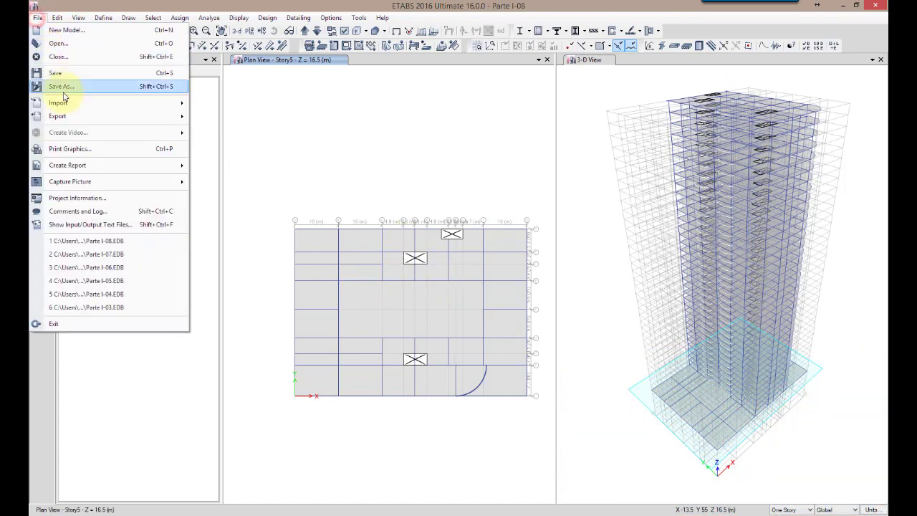
{"action": "left_click", "coordinate": [66, 87]}
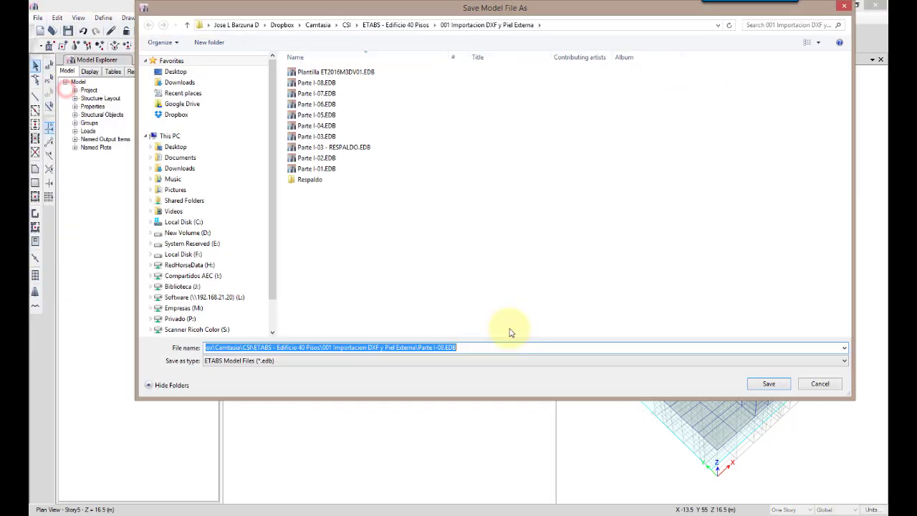
{"action": "left_click", "coordinate": [770, 384]}
{"action": "left_click", "coordinate": [488, 266]}
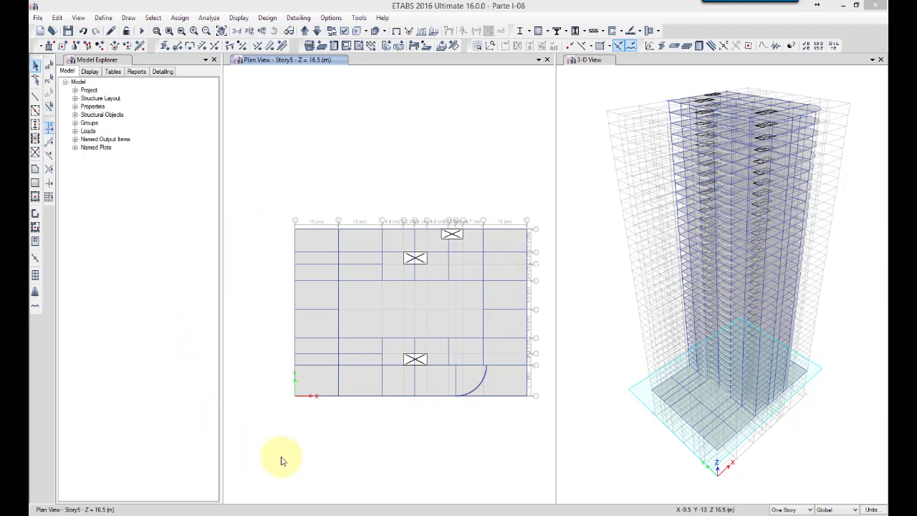
Select all the Story5 beams bordering the large central rectangular bay
{"action": "left_click", "coordinate": [364, 338]}
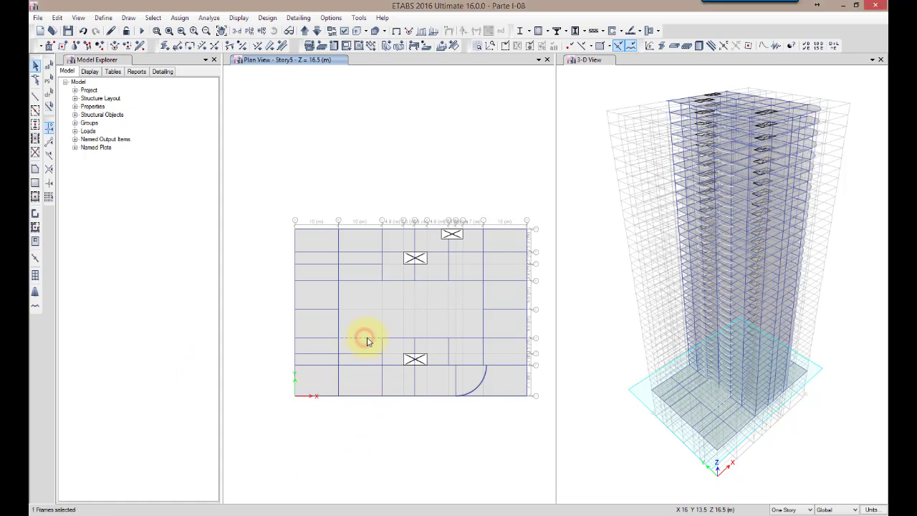
{"action": "left_click", "coordinate": [396, 337]}
{"action": "left_click", "coordinate": [435, 336]}
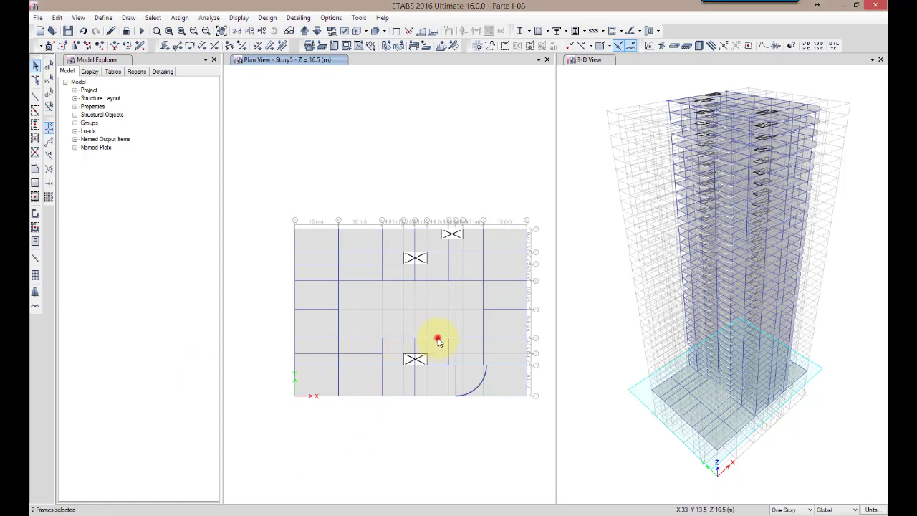
{"action": "left_click", "coordinate": [475, 337]}
{"action": "left_click", "coordinate": [483, 323]}
{"action": "left_click", "coordinate": [485, 298]}
{"action": "left_click", "coordinate": [437, 281]}
{"action": "left_click", "coordinate": [406, 280]}
{"action": "left_click", "coordinate": [361, 280]}
{"action": "left_click", "coordinate": [339, 294]}
{"action": "left_click", "coordinate": [339, 327]}
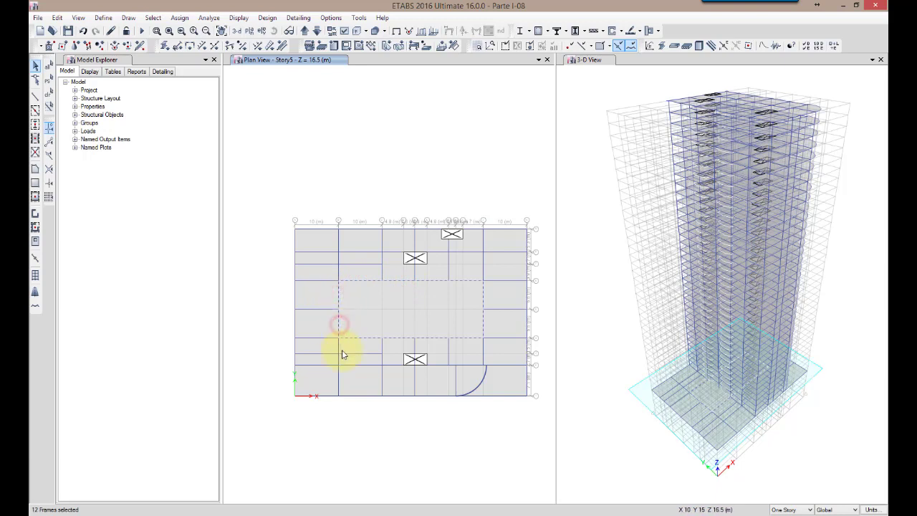
Add the beams along the X = 20 m gridline, on both sides of the central bay, and the Story5 slab to the selection
{"action": "left_click", "coordinate": [380, 387]}
{"action": "left_click", "coordinate": [382, 354]}
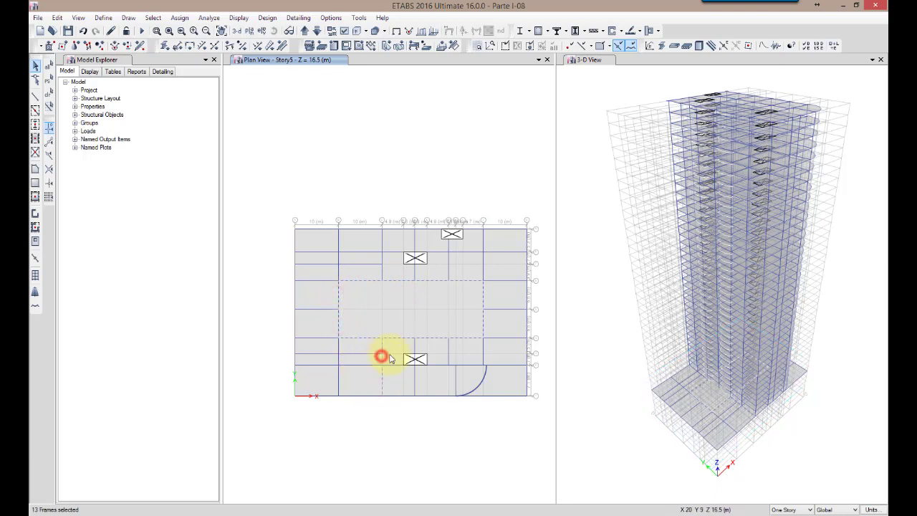
{"action": "left_click", "coordinate": [382, 274]}
{"action": "left_click", "coordinate": [381, 246]}
{"action": "left_click", "coordinate": [399, 300]}
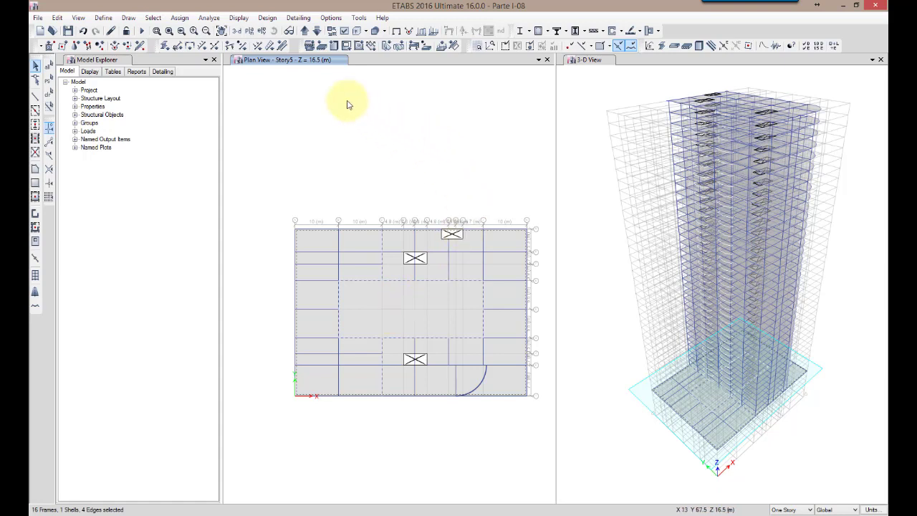
Divide the selected Story5 slab by cookie cutting floor objects at the selected frame objects, without extending frames to shell edges
{"action": "left_click", "coordinate": [57, 17]}
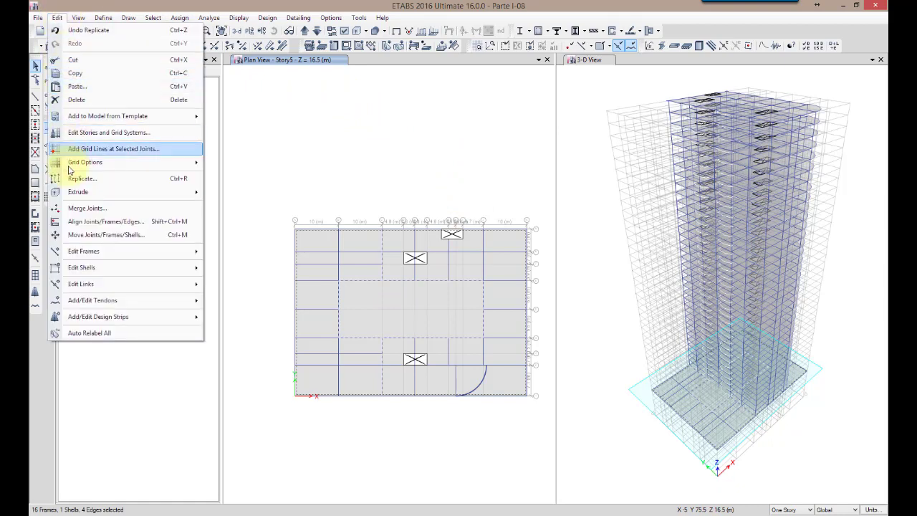
{"action": "mouse_move", "coordinate": [80, 269]}
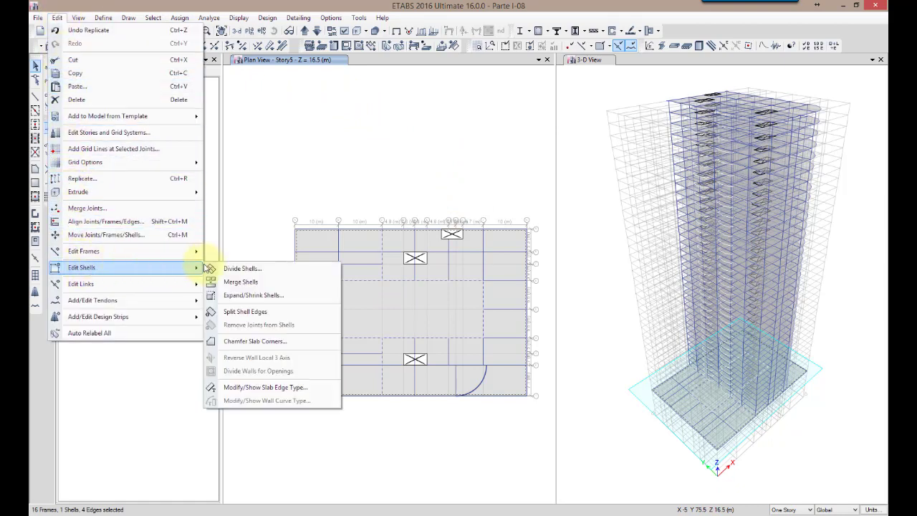
{"action": "left_click", "coordinate": [236, 269]}
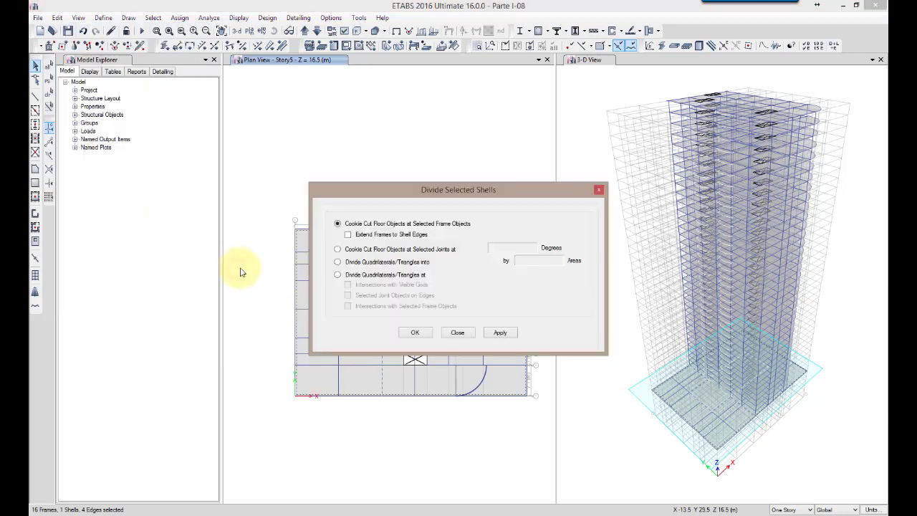
{"action": "left_click", "coordinate": [354, 237]}
{"action": "left_click", "coordinate": [373, 237]}
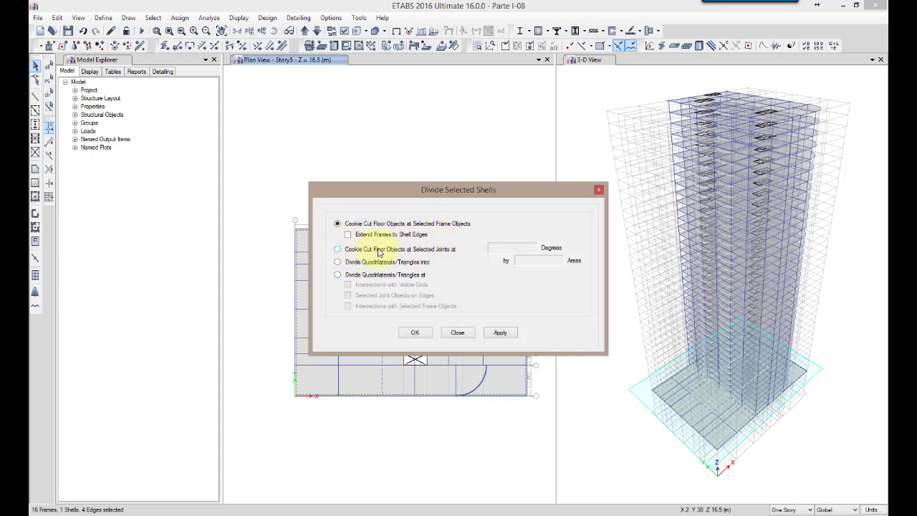
{"action": "left_click", "coordinate": [415, 334]}
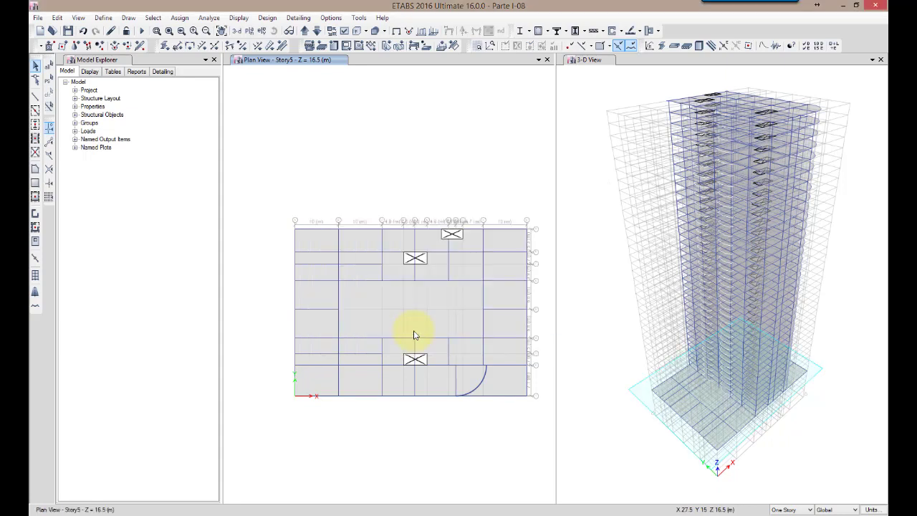
Show the objects shrunken in the Story5 plan and delete the slab piece inside the large central bay
{"action": "left_click", "coordinate": [391, 319]}
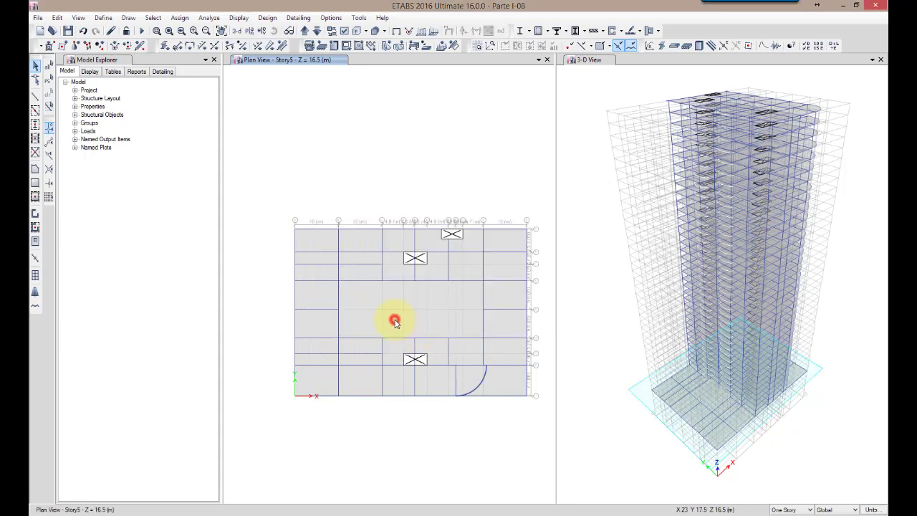
{"action": "left_click", "coordinate": [332, 30]}
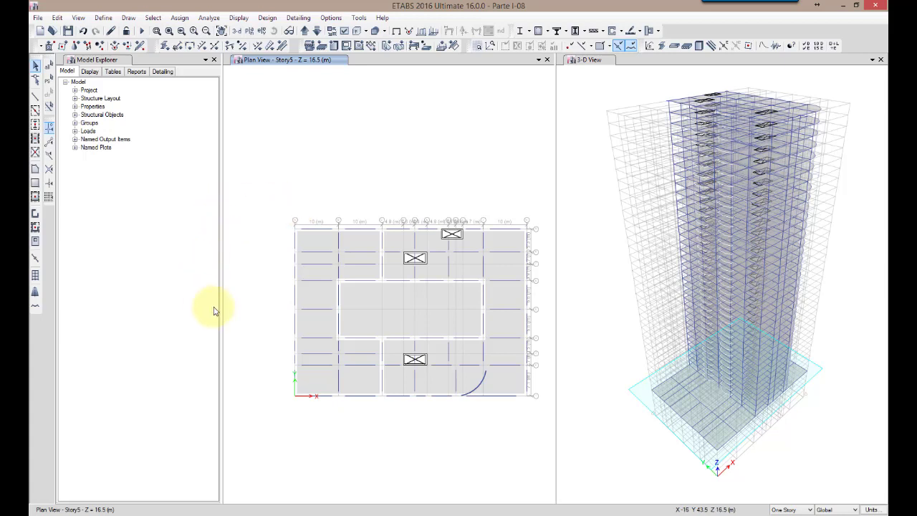
{"action": "left_click", "coordinate": [372, 300]}
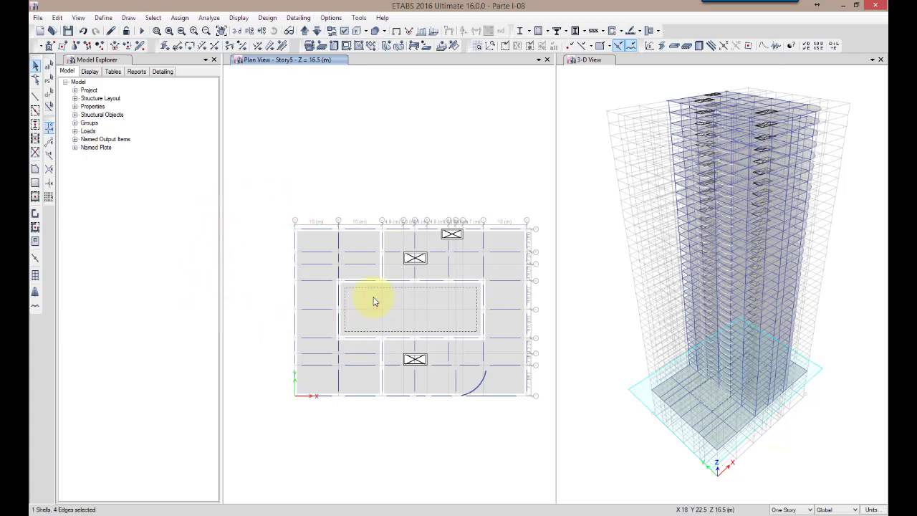
{"action": "key", "text": "Delete"}
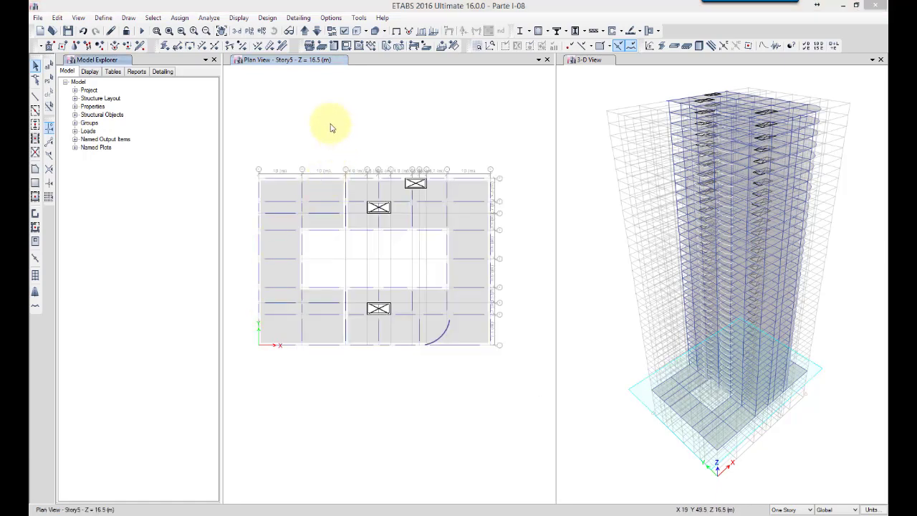
Choose Edificio.dxf as the DXF/DWG architectural plan to import
{"action": "left_click", "coordinate": [37, 17]}
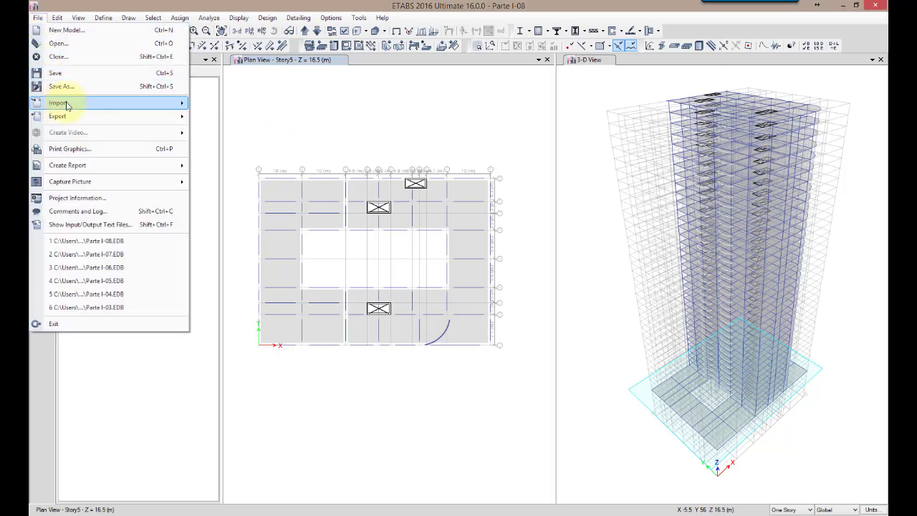
{"action": "mouse_move", "coordinate": [51, 105]}
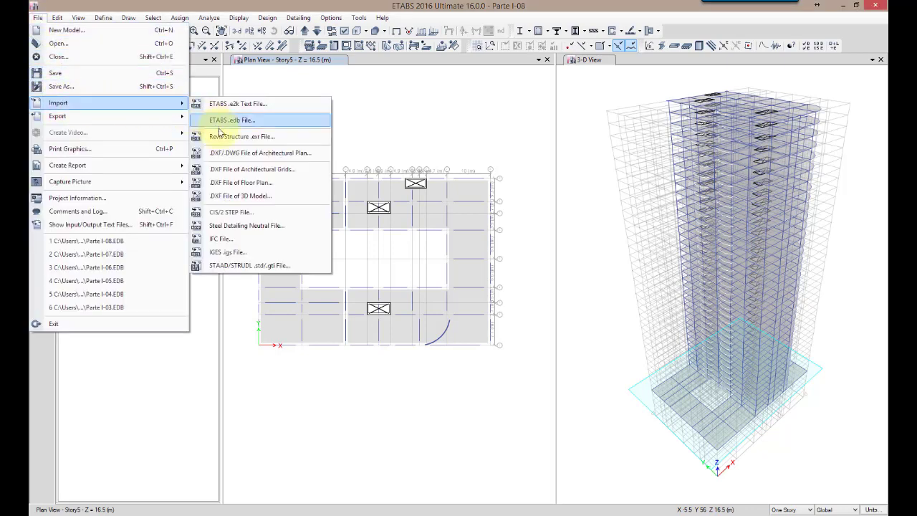
{"action": "left_click", "coordinate": [312, 153]}
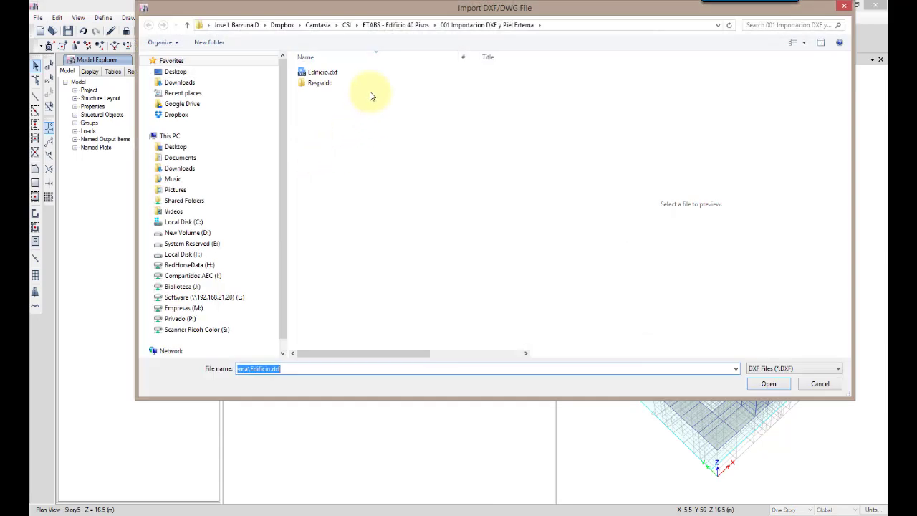
{"action": "left_click", "coordinate": [340, 73]}
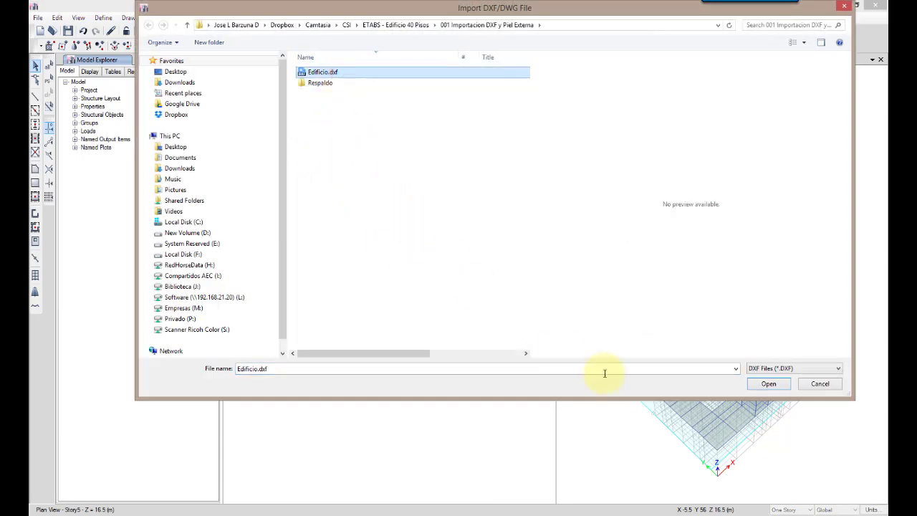
{"action": "left_click", "coordinate": [765, 383]}
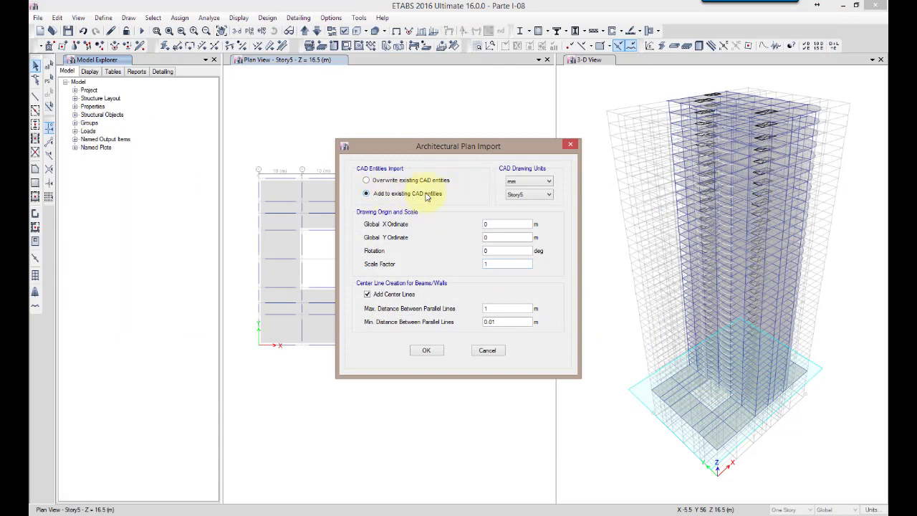
Import the plan to Story5 in mm, added to existing entities, at origin 0,0, rotation 0, scale 1, with center lines for 0.01 to 1 m spacing
{"action": "left_click", "coordinate": [521, 183]}
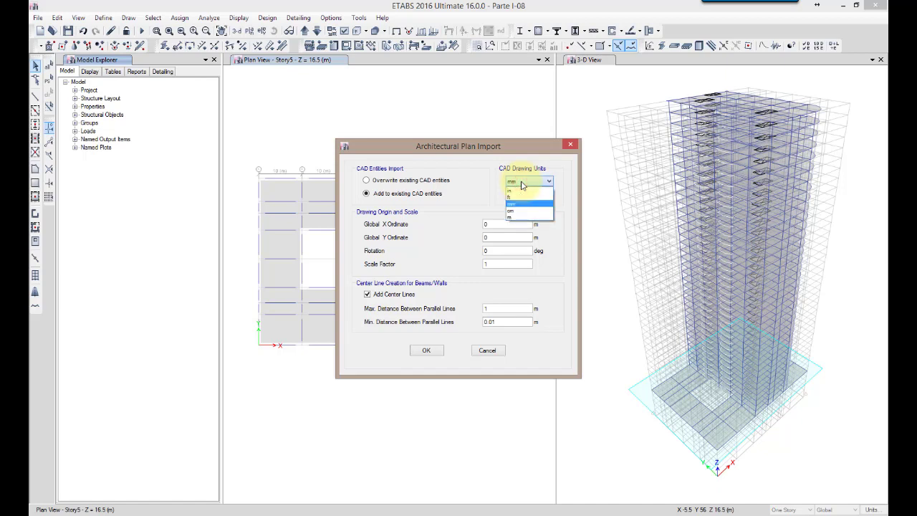
{"action": "left_click", "coordinate": [522, 183]}
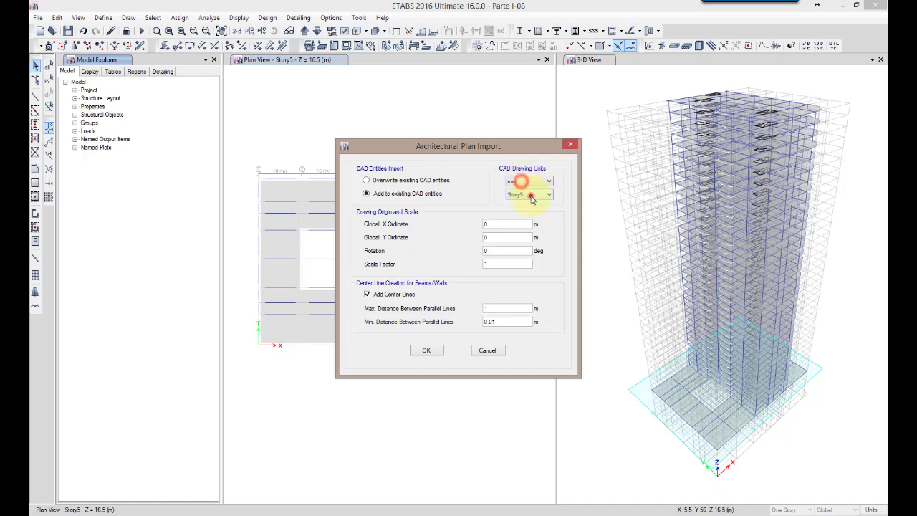
{"action": "left_click", "coordinate": [531, 195]}
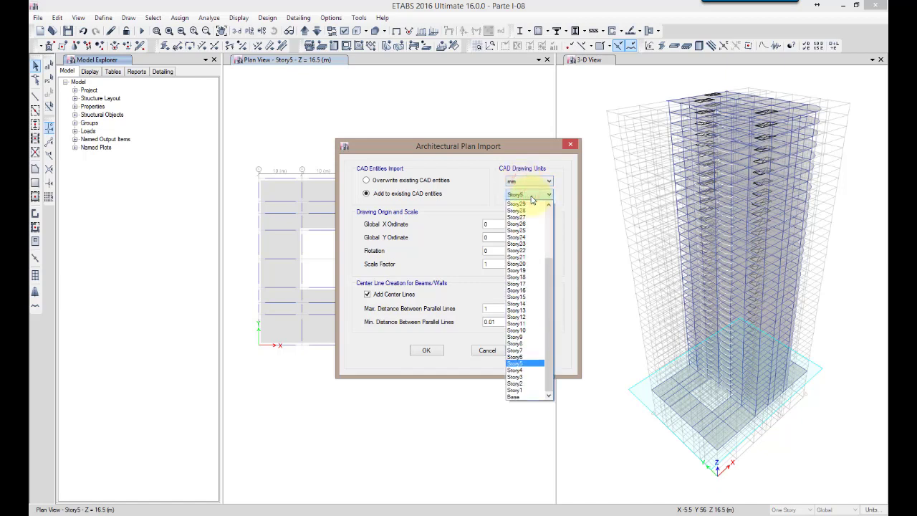
{"action": "left_click", "coordinate": [530, 195]}
{"action": "left_click", "coordinate": [499, 224]}
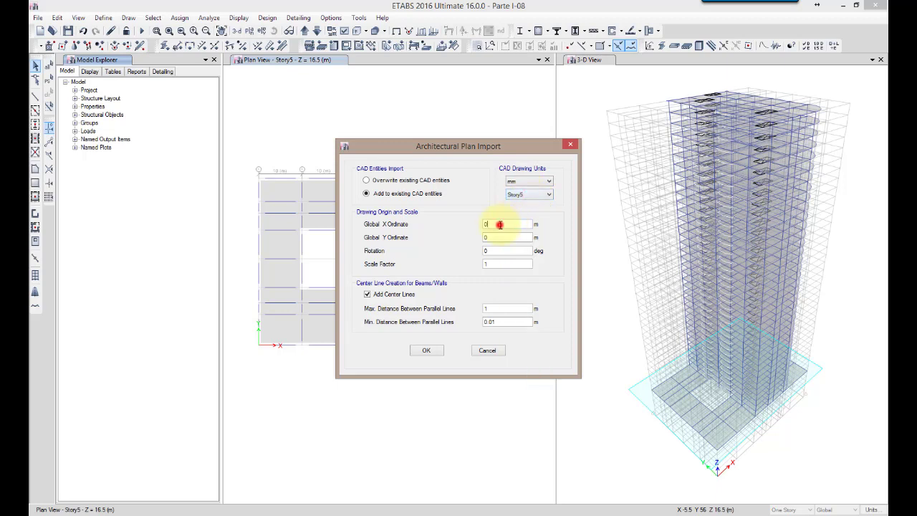
{"action": "left_click", "coordinate": [492, 237]}
{"action": "left_click", "coordinate": [491, 249]}
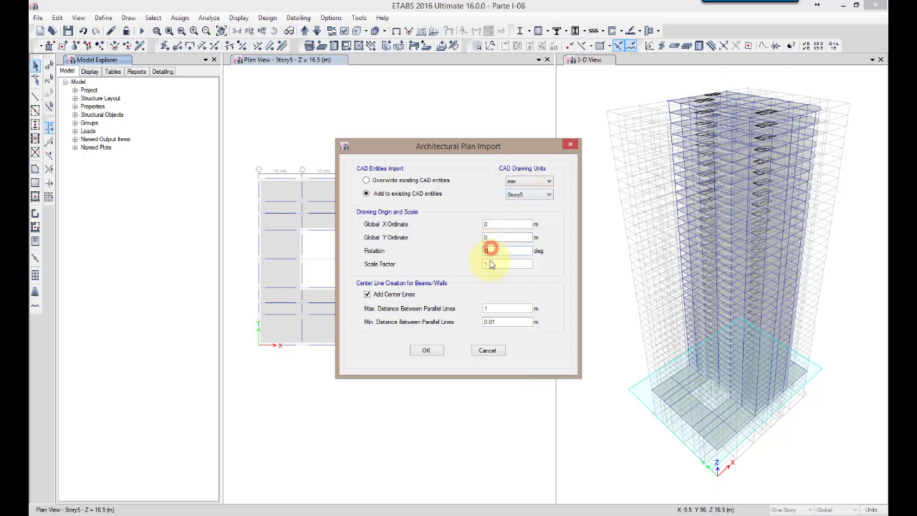
{"action": "left_click", "coordinate": [491, 264]}
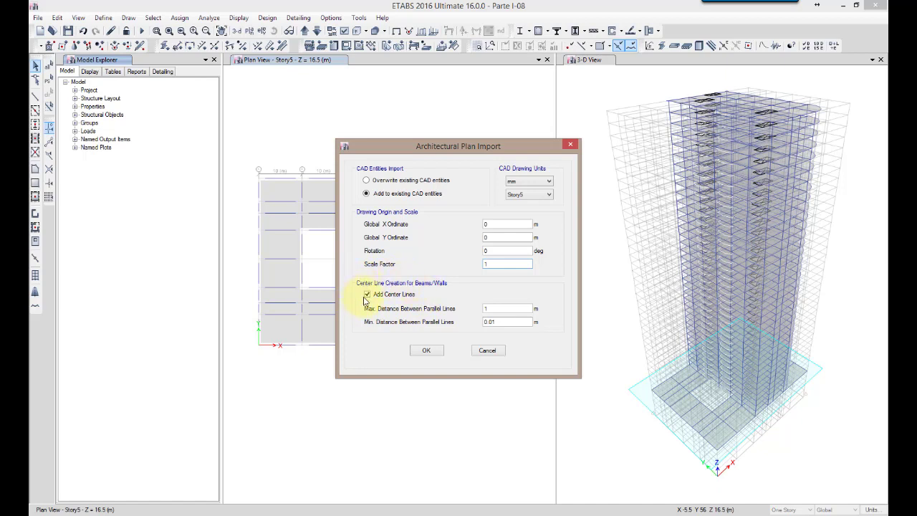
{"action": "left_click", "coordinate": [506, 310]}
{"action": "left_click", "coordinate": [505, 322]}
{"action": "left_click", "coordinate": [426, 351]}
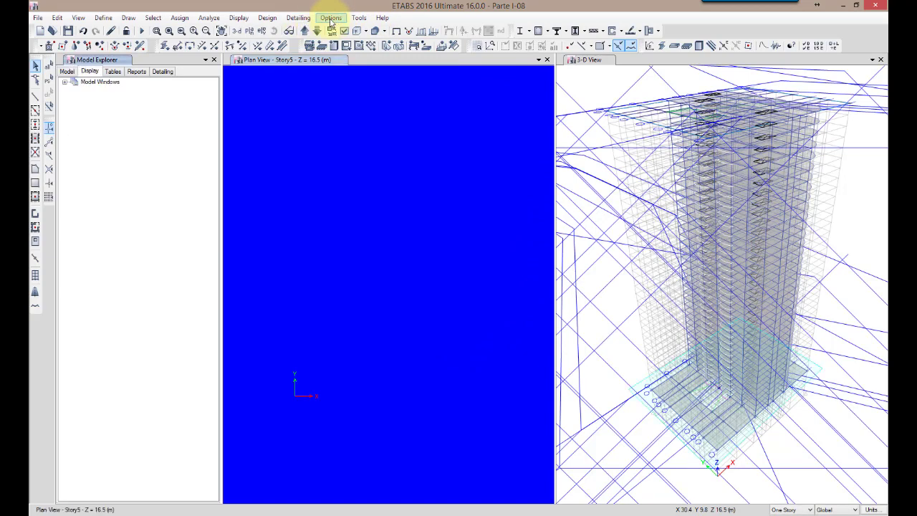
Hide all architectural plan layers except Columnas Base
{"action": "left_click", "coordinate": [330, 18]}
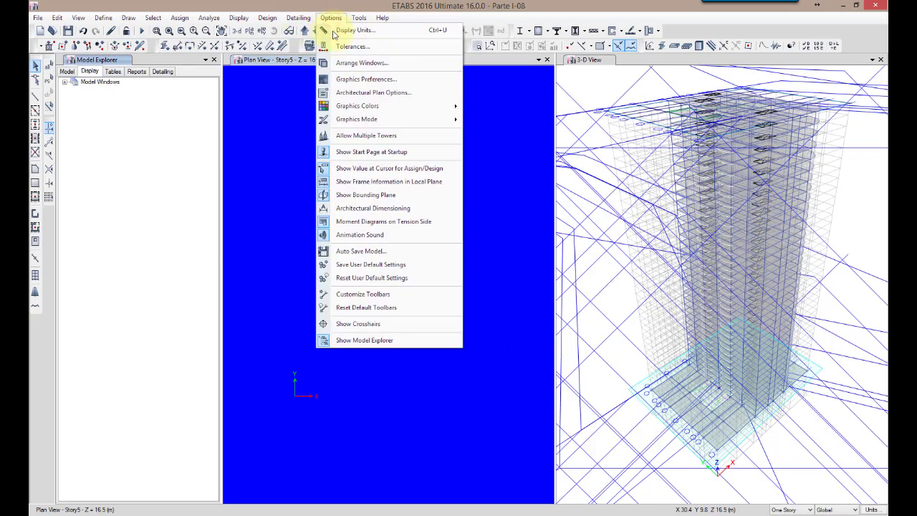
{"action": "left_click", "coordinate": [343, 93]}
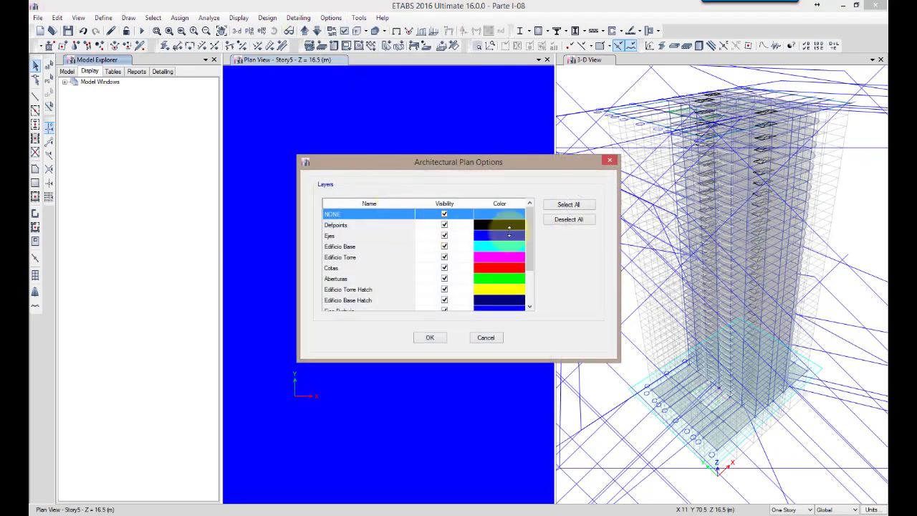
{"action": "left_click_drag", "start_coordinate": [530, 229], "coordinate": [539, 213]}
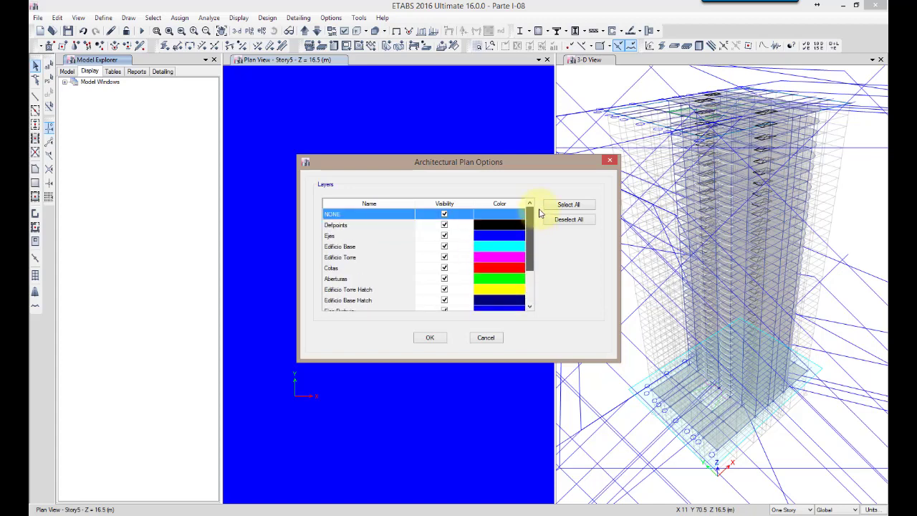
{"action": "left_click", "coordinate": [569, 220]}
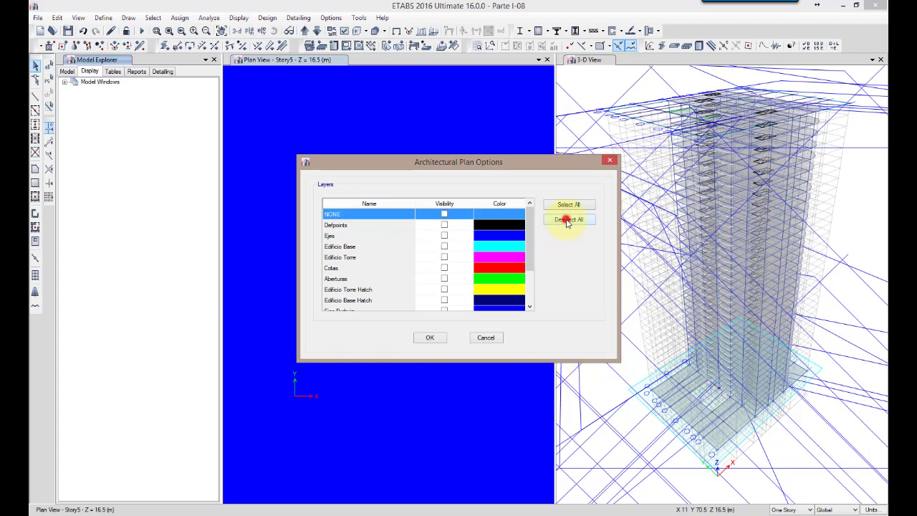
{"action": "scroll", "coordinate": [526, 287], "scroll_direction": "down", "scroll_amount": 2}
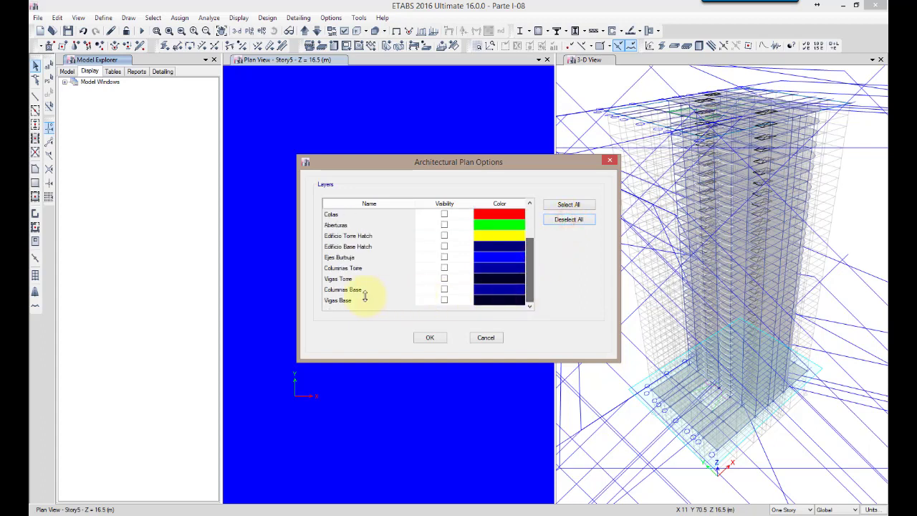
{"action": "left_click", "coordinate": [444, 291]}
{"action": "left_click", "coordinate": [427, 338]}
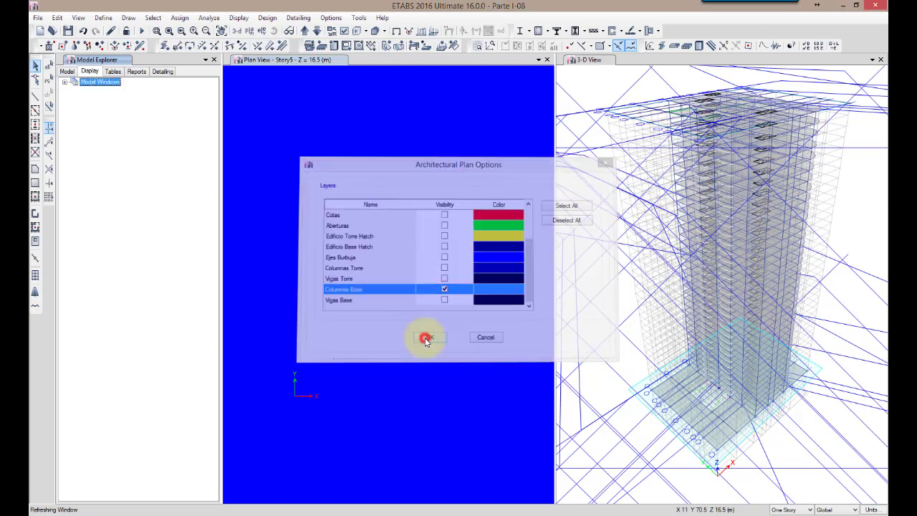
Restore the full 3-D view and examine the base column outlines around the Story5 slab up close
{"action": "left_click", "coordinate": [586, 93]}
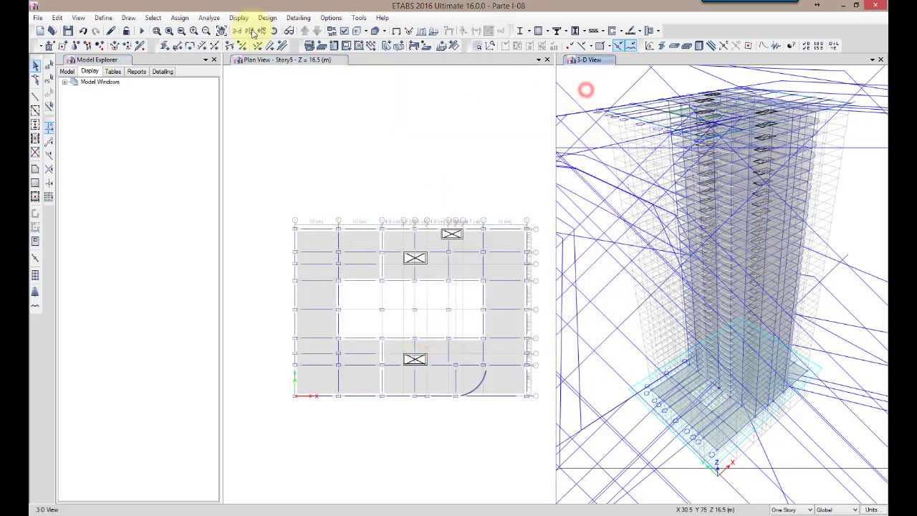
{"action": "left_click", "coordinate": [169, 30]}
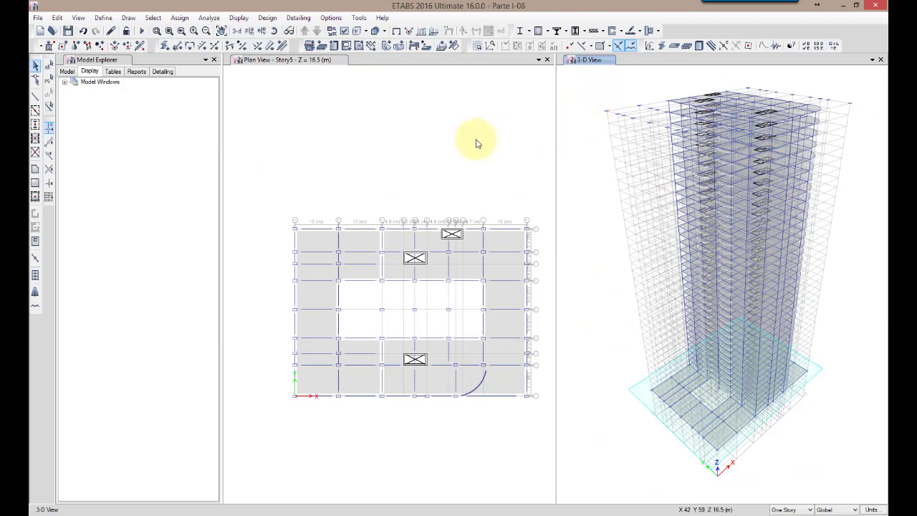
{"action": "left_click", "coordinate": [604, 420]}
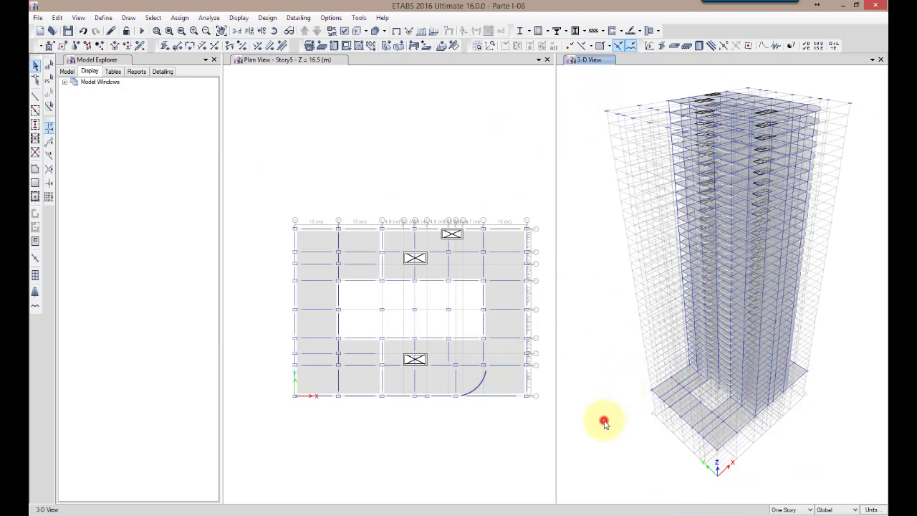
{"action": "middle_click_drag", "start_coordinate": [627, 456], "coordinate": [610, 356]}
{"action": "scroll", "coordinate": [688, 325], "scroll_direction": "up", "scroll_amount": 4}
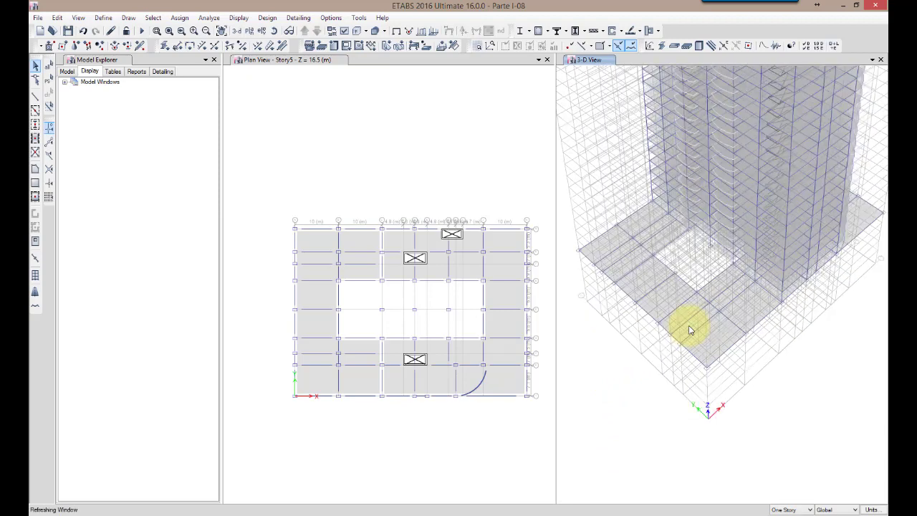
{"action": "scroll", "coordinate": [688, 325], "scroll_direction": "up", "scroll_amount": 3}
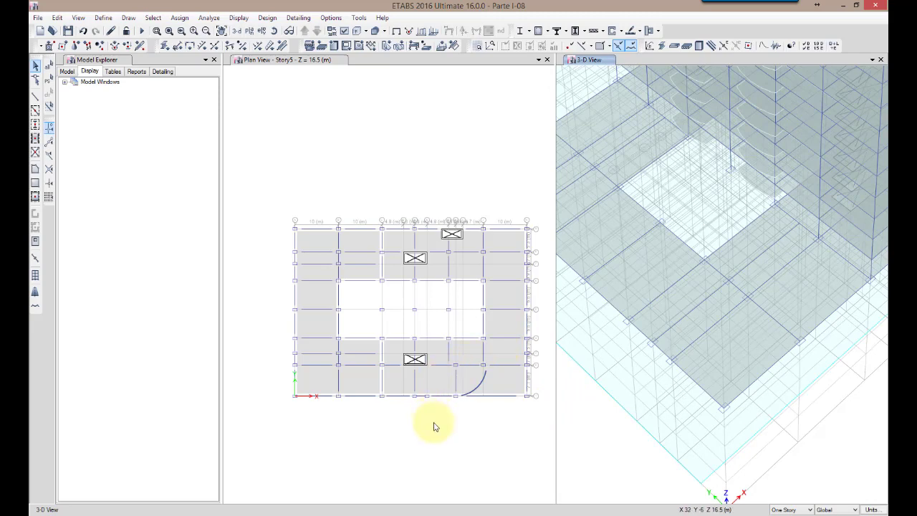
List the architectural layers of the Story5 plan view in the Model Explorer and check which are displayed
{"action": "left_click", "coordinate": [409, 375]}
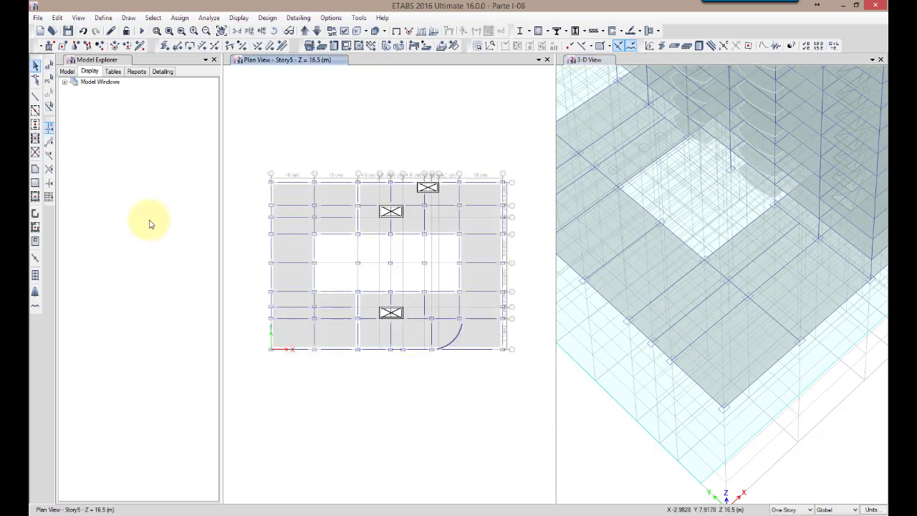
{"action": "left_click", "coordinate": [255, 95]}
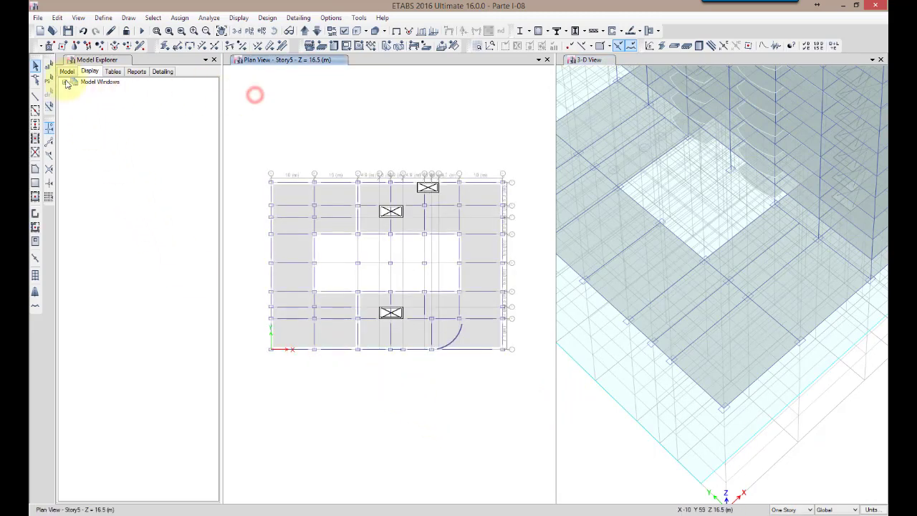
{"action": "left_click", "coordinate": [64, 82]}
{"action": "left_click", "coordinate": [75, 90]}
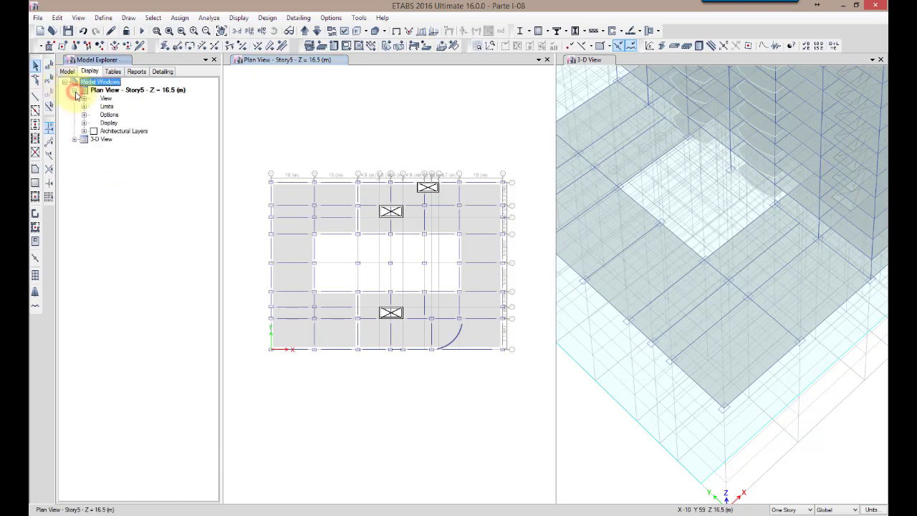
{"action": "left_click", "coordinate": [84, 132]}
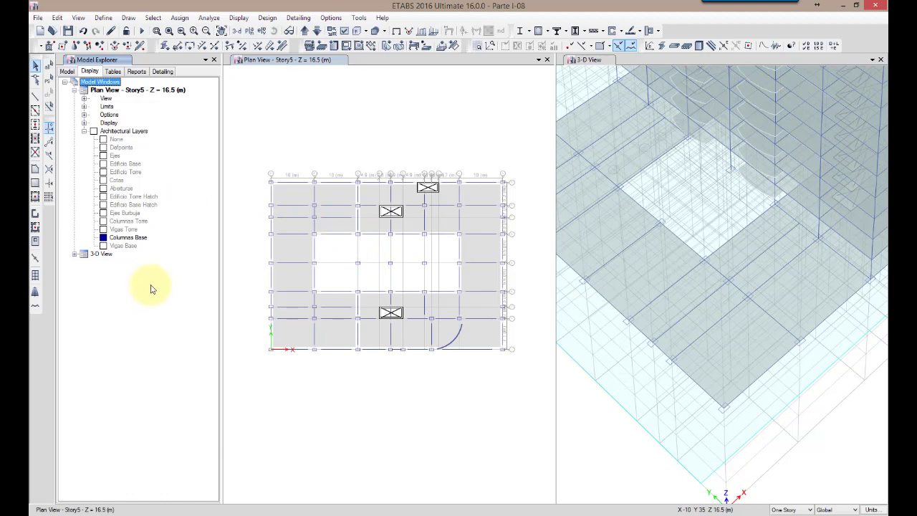
Add column objects to Story5 from the Columnas Base architectural layer
{"action": "left_click", "coordinate": [123, 237]}
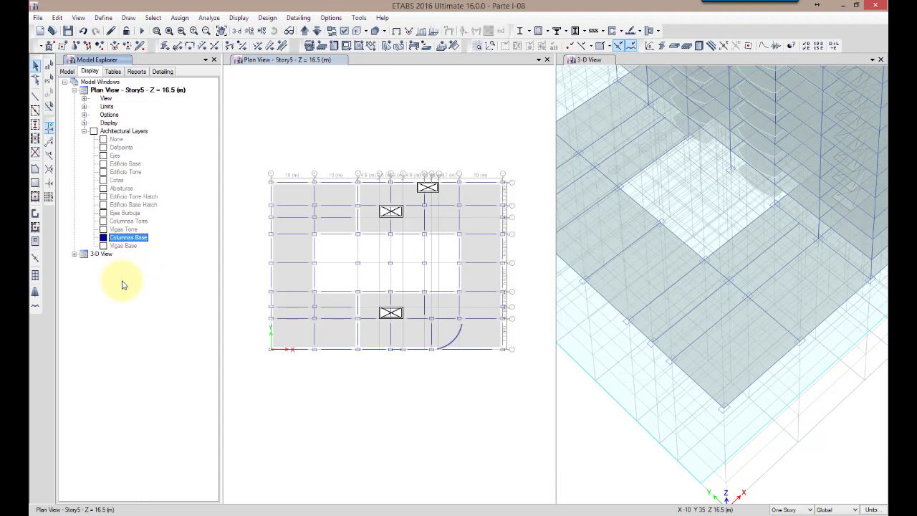
{"action": "left_click", "coordinate": [87, 71]}
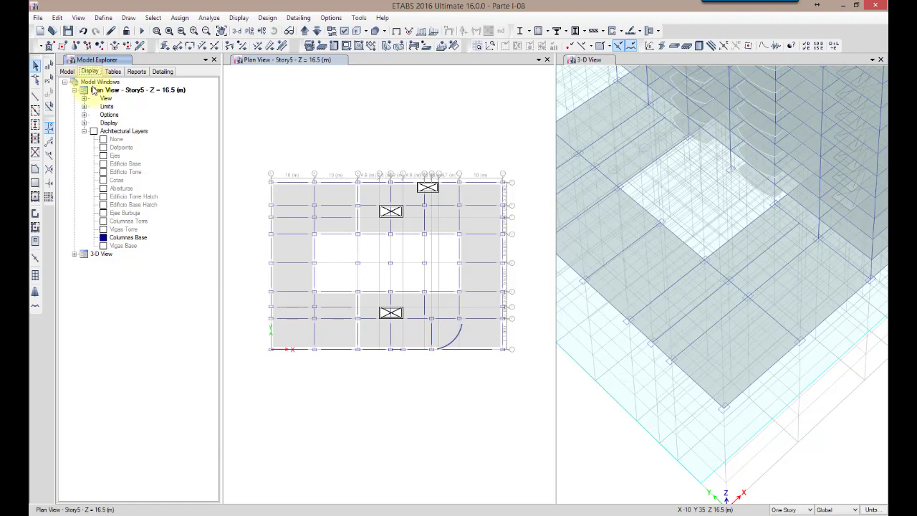
{"action": "left_click", "coordinate": [114, 132]}
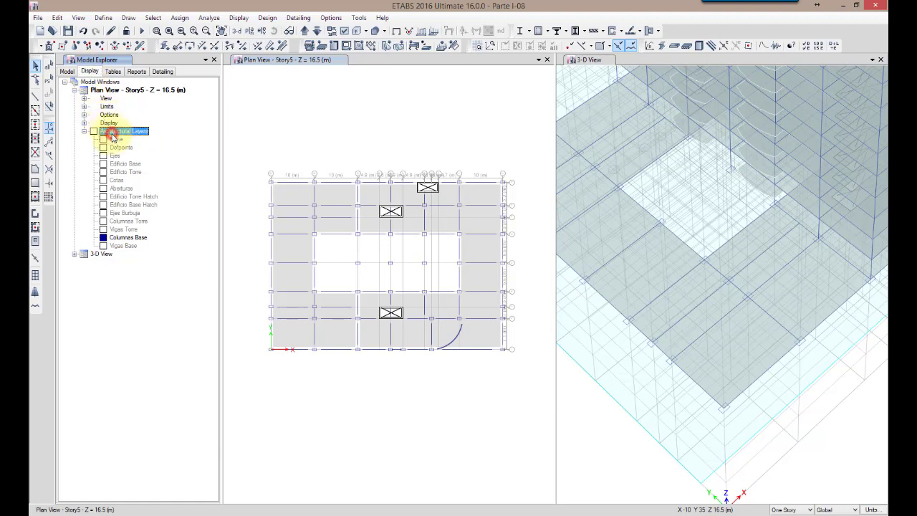
{"action": "left_click", "coordinate": [112, 238]}
{"action": "right_click", "coordinate": [112, 238]}
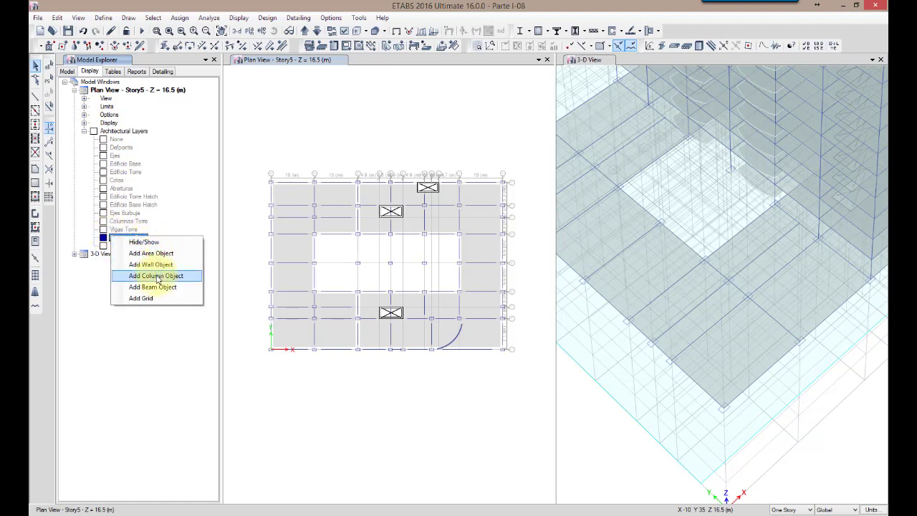
{"action": "left_click", "coordinate": [183, 277]}
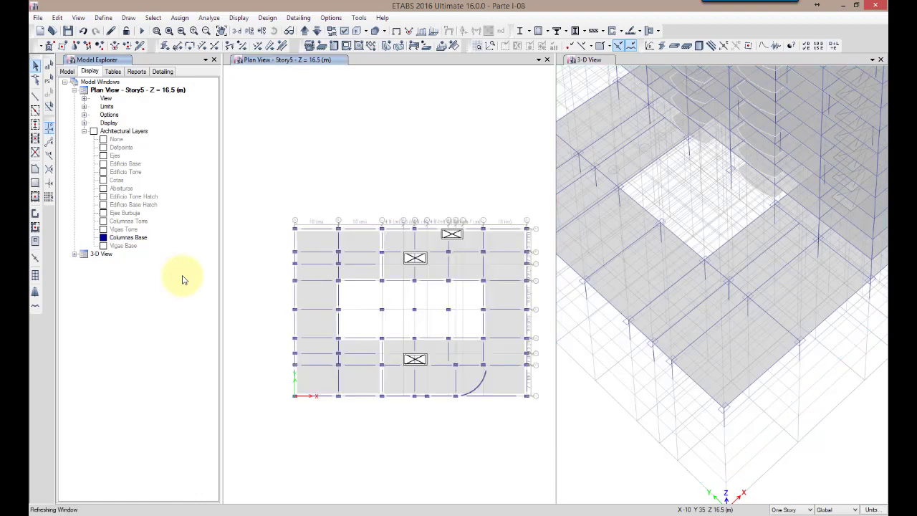
Inspect the property assignments of the new column at the base slab's front corner in the 3-D view
{"action": "scroll", "coordinate": [679, 323], "scroll_direction": "up", "scroll_amount": 5}
{"action": "right_click", "coordinate": [677, 343]}
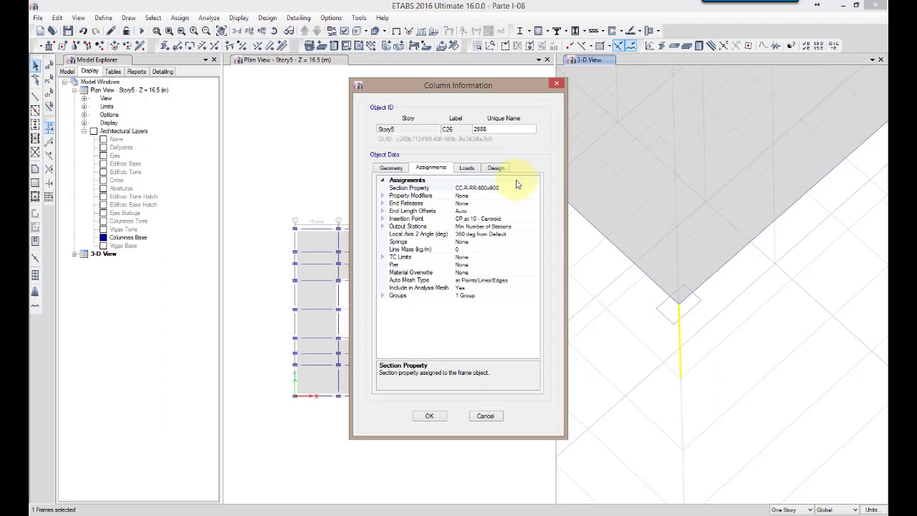
{"action": "left_click", "coordinate": [422, 419]}
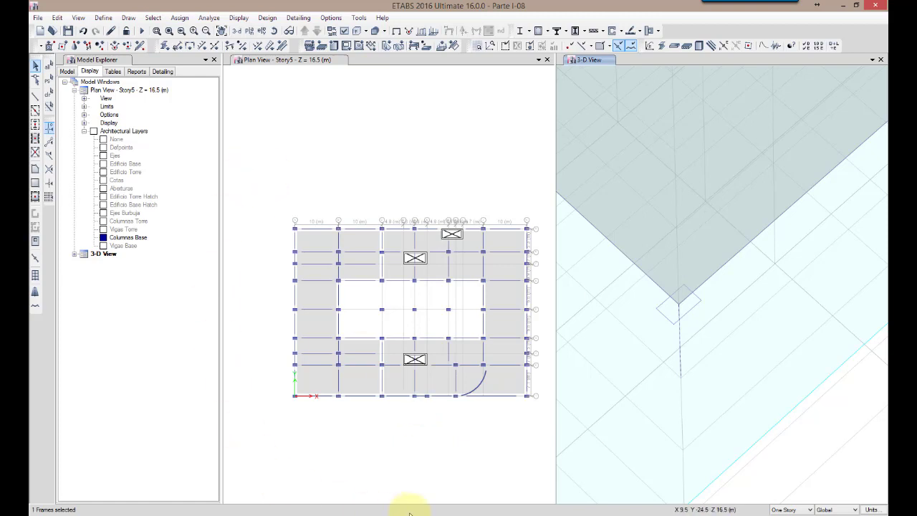
{"action": "left_click", "coordinate": [376, 438]}
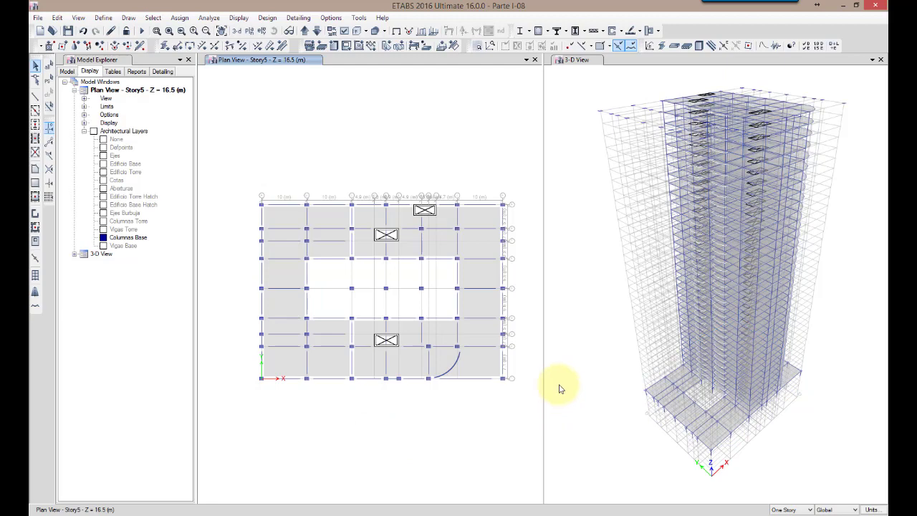
Limit the 3-D view's story range to Story5 as top story and Base as bottom story
{"action": "left_click", "coordinate": [598, 330]}
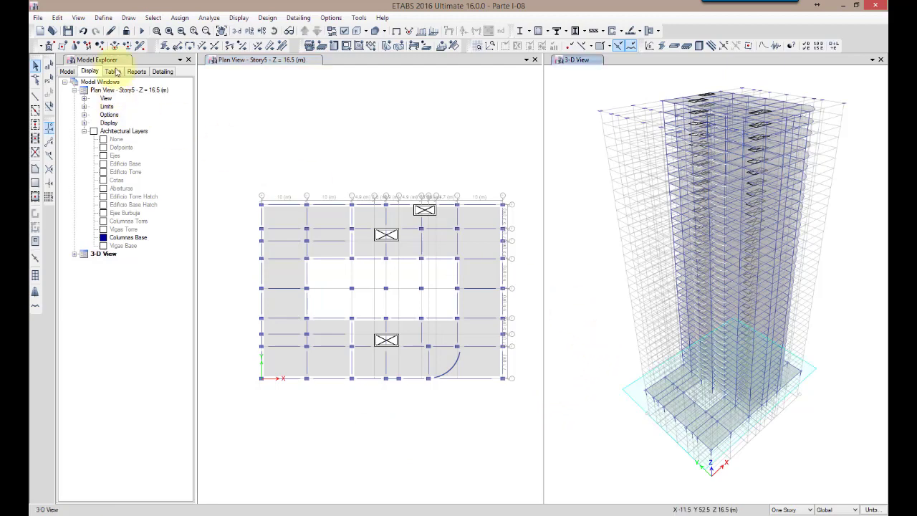
{"action": "left_click", "coordinate": [78, 17]}
{"action": "left_click", "coordinate": [93, 73]}
{"action": "left_click", "coordinate": [456, 320]}
{"action": "scroll", "coordinate": [442, 417], "scroll_direction": "down", "scroll_amount": 2}
{"action": "left_click", "coordinate": [428, 488]}
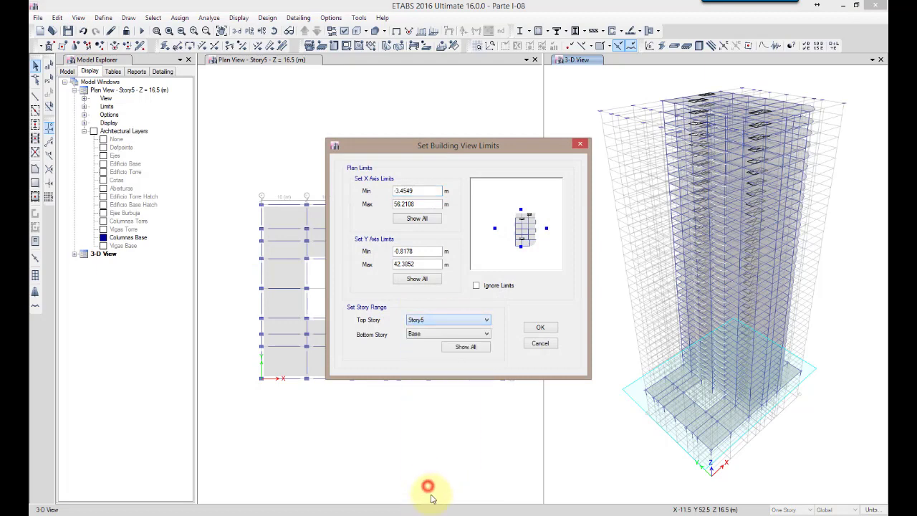
{"action": "left_click", "coordinate": [541, 329]}
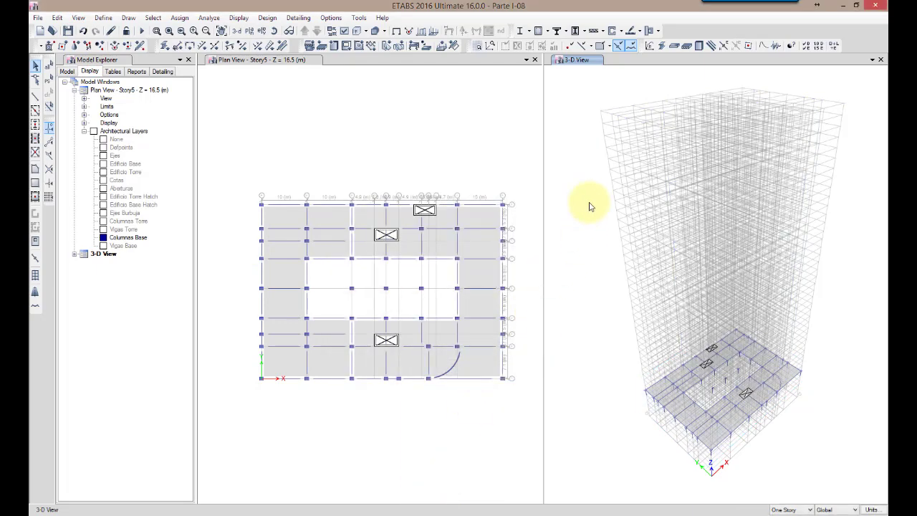
Display the shell local axes in the 3-D view
{"action": "left_click", "coordinate": [428, 145]}
{"action": "left_click", "coordinate": [563, 170]}
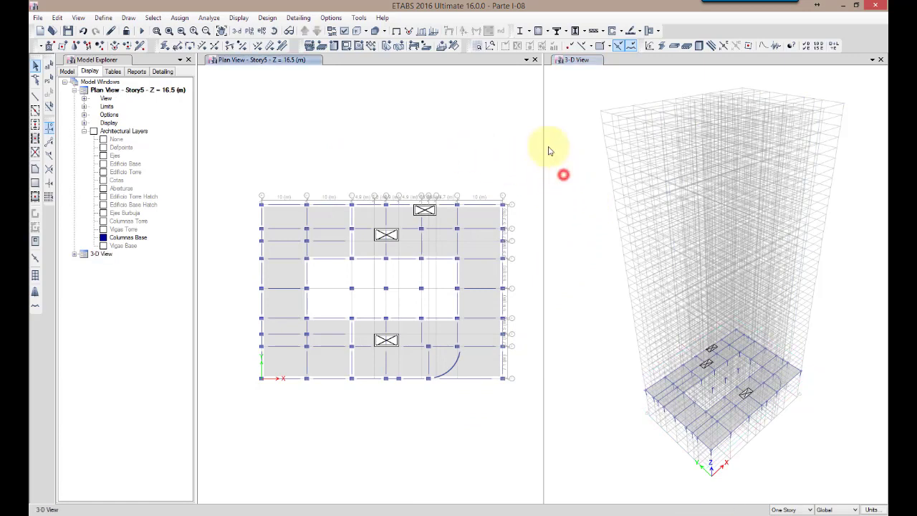
{"action": "left_click", "coordinate": [346, 31]}
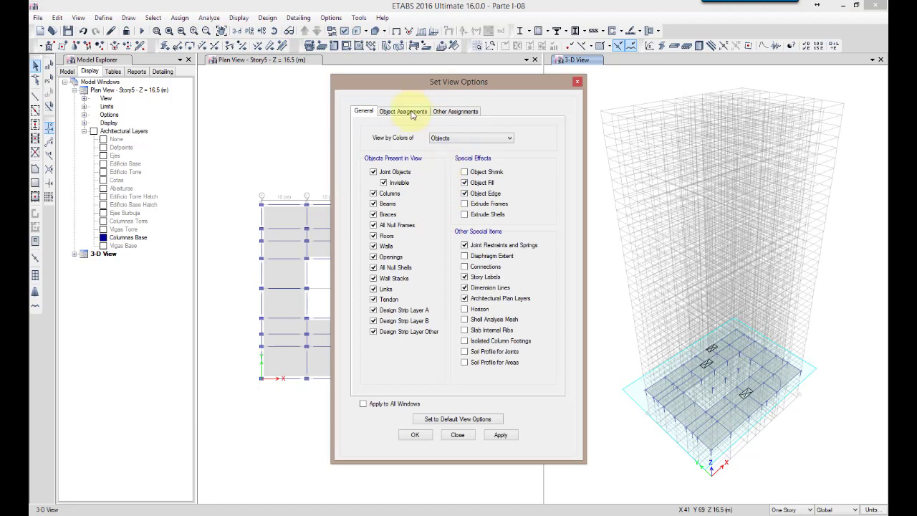
{"action": "left_click", "coordinate": [406, 112]}
{"action": "left_click", "coordinate": [374, 259]}
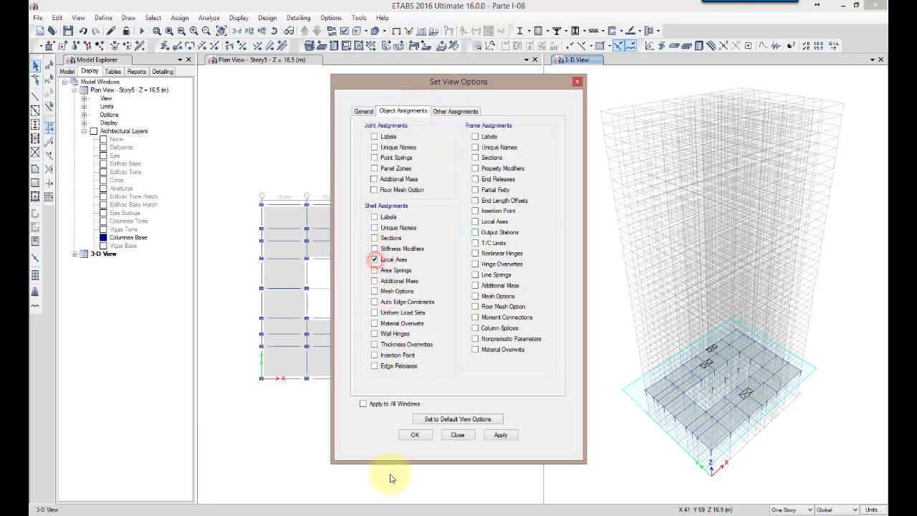
{"action": "left_click", "coordinate": [419, 437]}
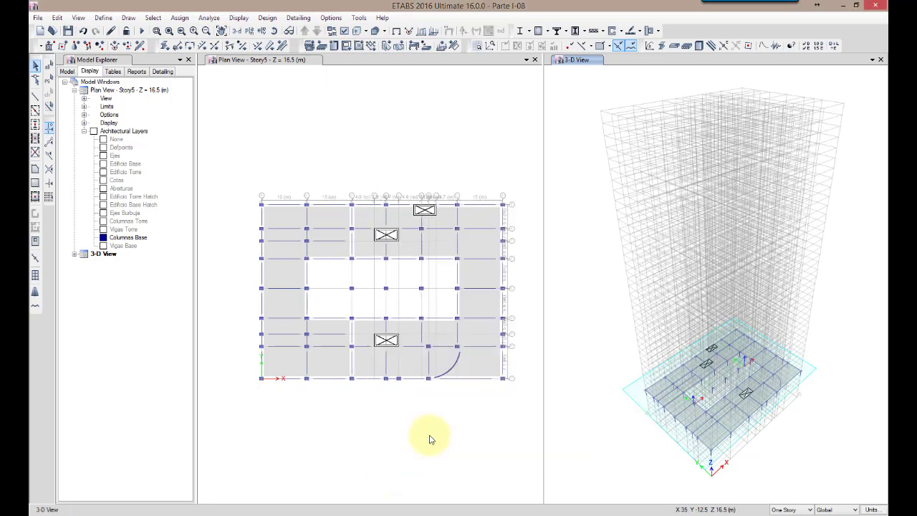
Display the shell local axes in the Story5 plan view
{"action": "left_click", "coordinate": [486, 436]}
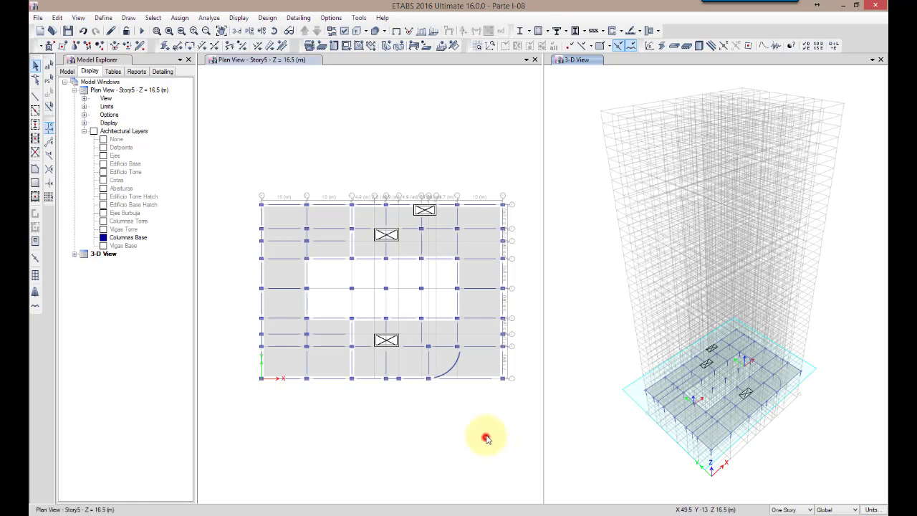
{"action": "left_click", "coordinate": [344, 31]}
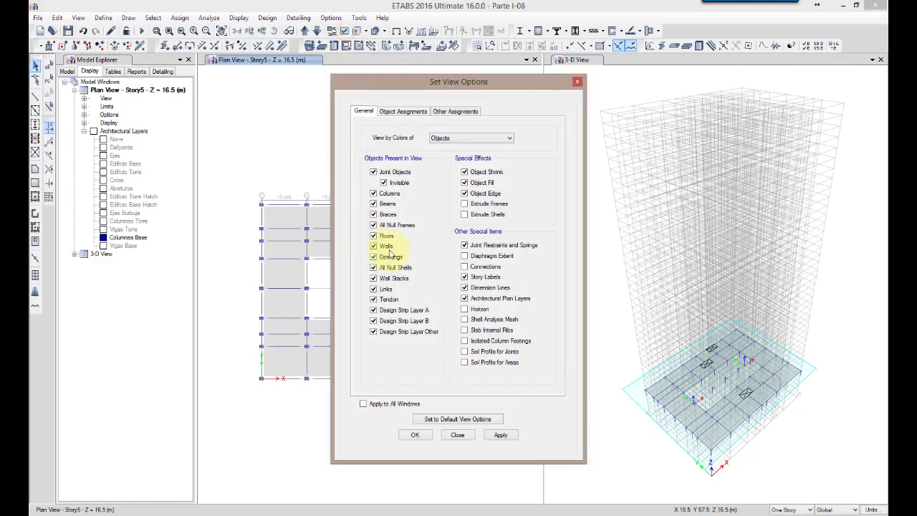
{"action": "left_click", "coordinate": [403, 111]}
{"action": "left_click", "coordinate": [375, 259]}
{"action": "left_click", "coordinate": [416, 436]}
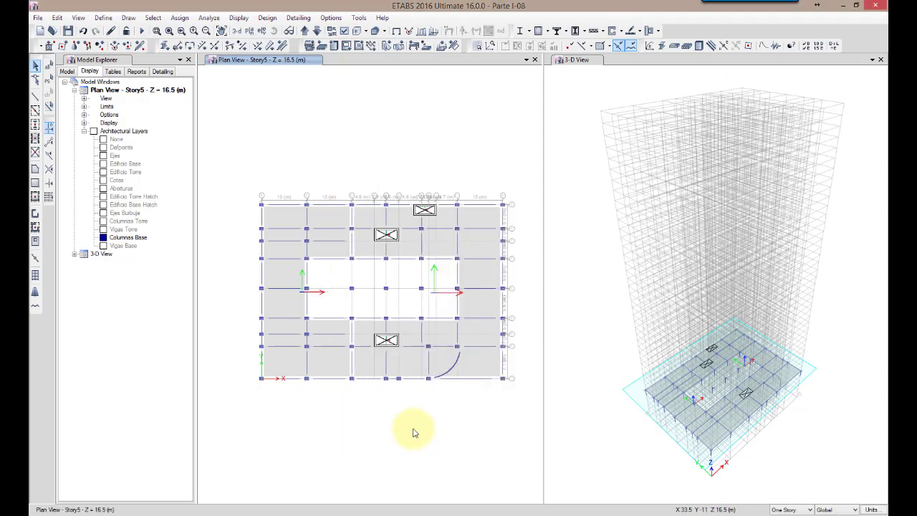
Hide the grid system in the 3-D view, leaving the Story5 slab and its columns in sight
{"action": "left_click", "coordinate": [604, 435]}
{"action": "scroll", "coordinate": [594, 354], "scroll_direction": "up", "scroll_amount": 5}
{"action": "middle_click_drag", "start_coordinate": [740, 389], "coordinate": [560, 395]}
{"action": "scroll", "coordinate": [609, 394], "scroll_direction": "down", "scroll_amount": 6}
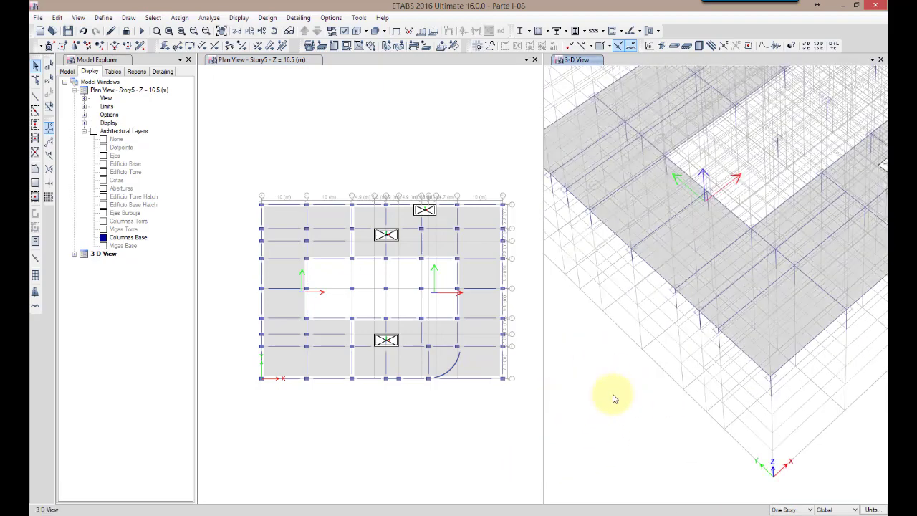
{"action": "right_click", "coordinate": [613, 399]}
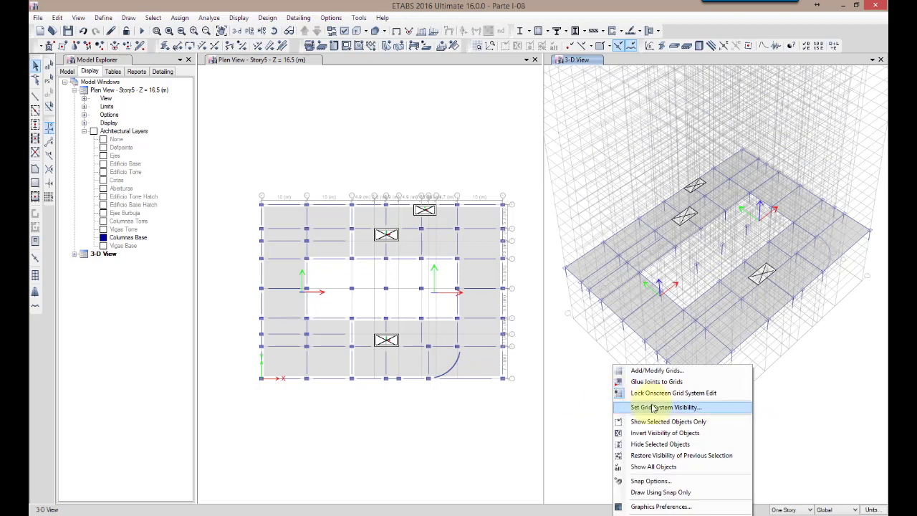
{"action": "left_click", "coordinate": [640, 406]}
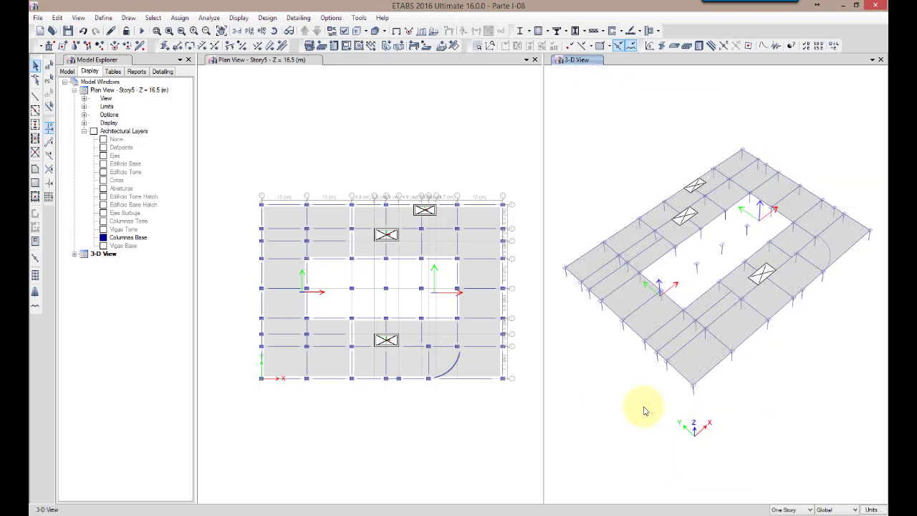
{"action": "middle_click_drag", "start_coordinate": [644, 411], "coordinate": [638, 389]}
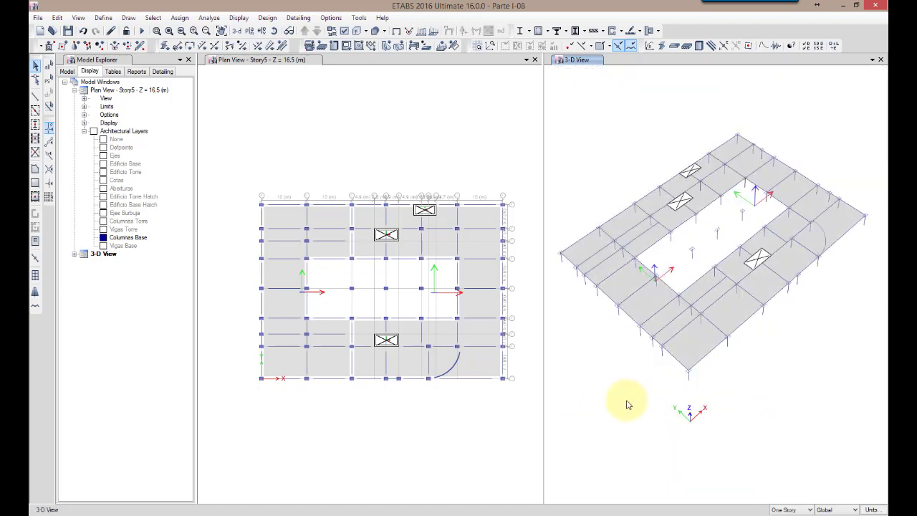
Start a Deck1 floor with straight edges on Story5, placing its first two corners at the central opening's grid B corner columns
{"action": "left_click", "coordinate": [247, 434]}
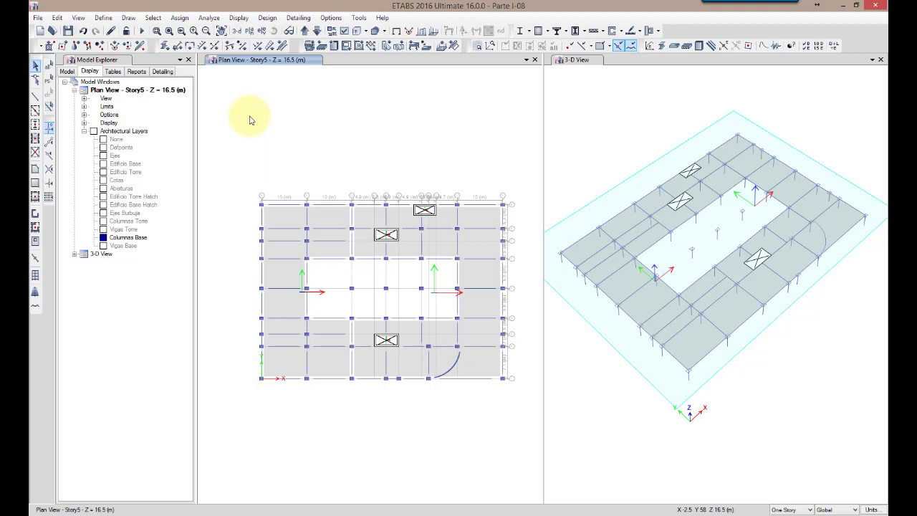
{"action": "left_click", "coordinate": [35, 168]}
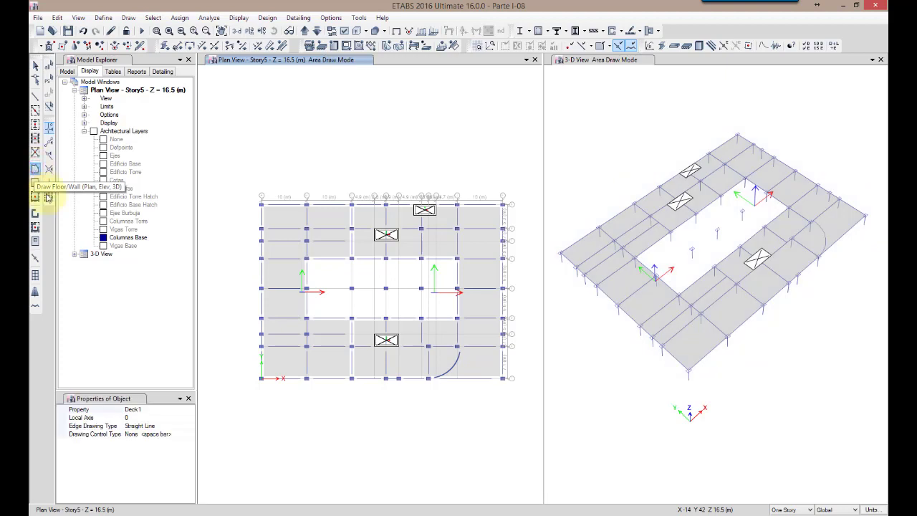
{"action": "left_click_drag", "start_coordinate": [131, 400], "coordinate": [148, 365]}
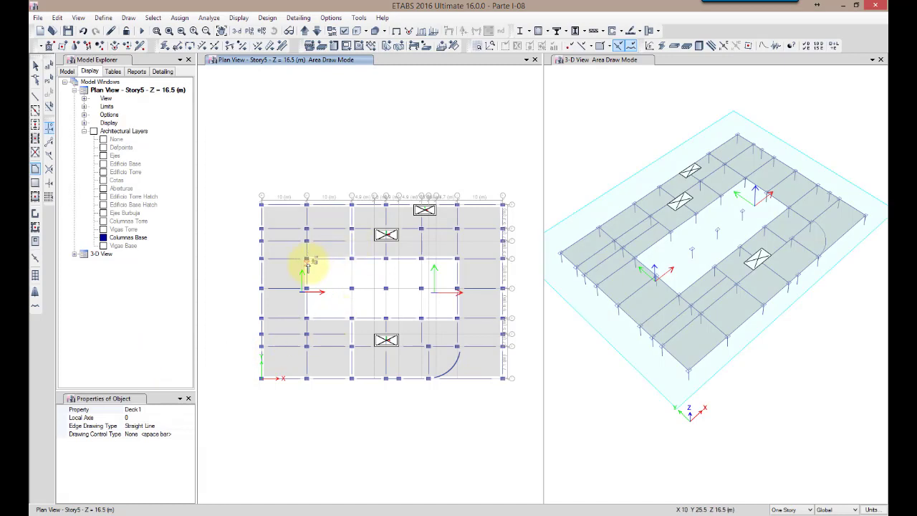
{"action": "scroll", "coordinate": [306, 260], "scroll_direction": "up", "scroll_amount": 5}
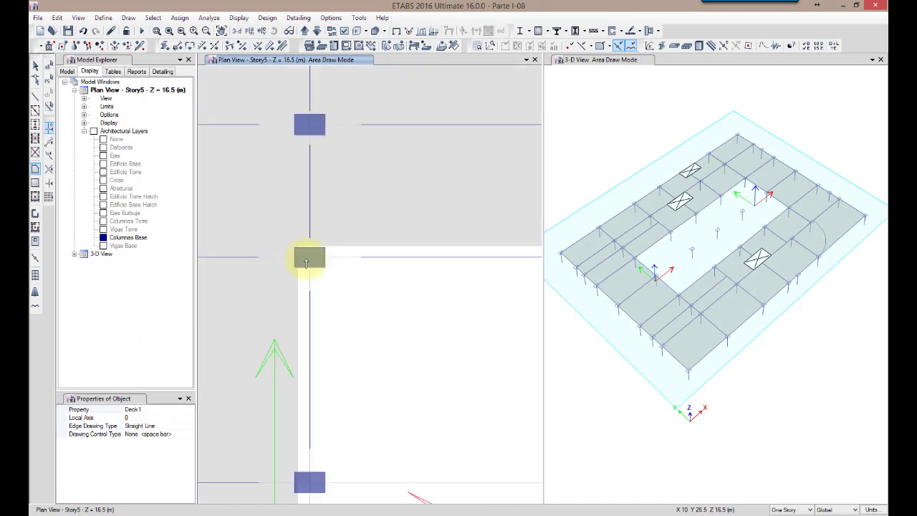
{"action": "left_click", "coordinate": [308, 257]}
{"action": "scroll", "coordinate": [321, 360], "scroll_direction": "down", "scroll_amount": 5}
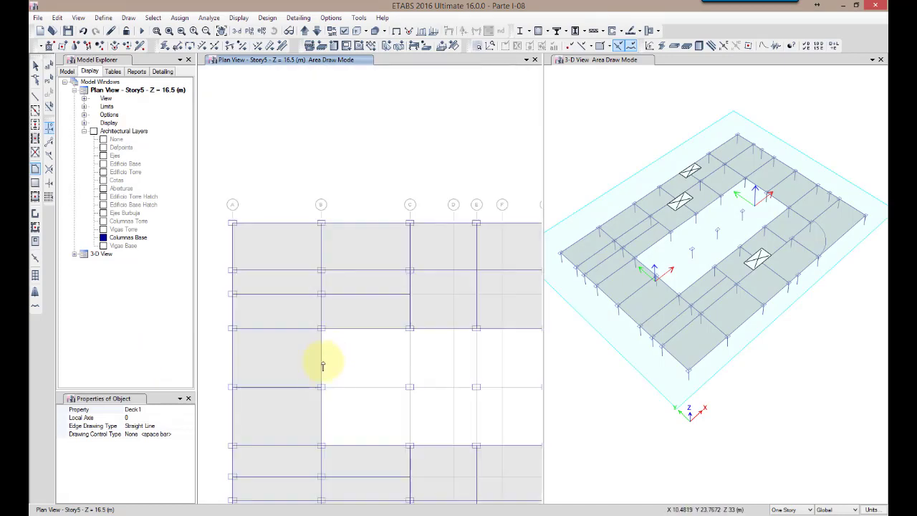
{"action": "scroll", "coordinate": [321, 447], "scroll_direction": "up", "scroll_amount": 5}
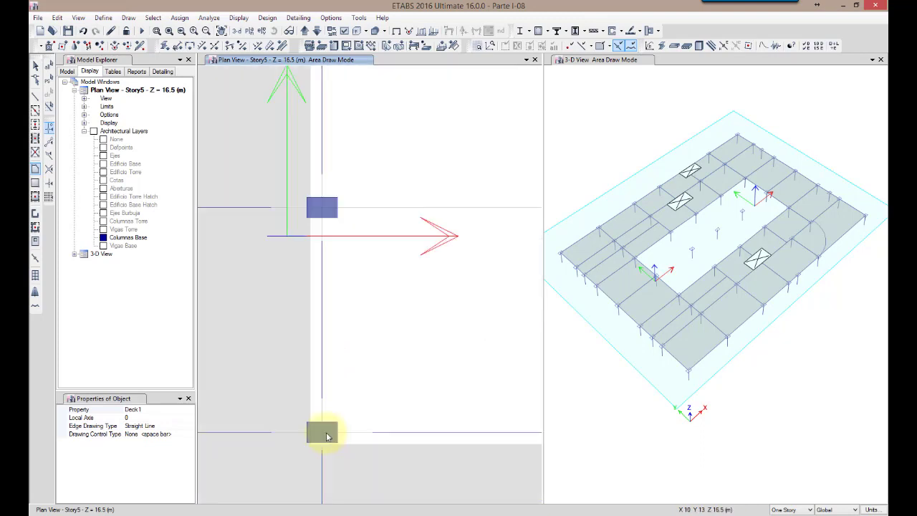
{"action": "left_click", "coordinate": [322, 432]}
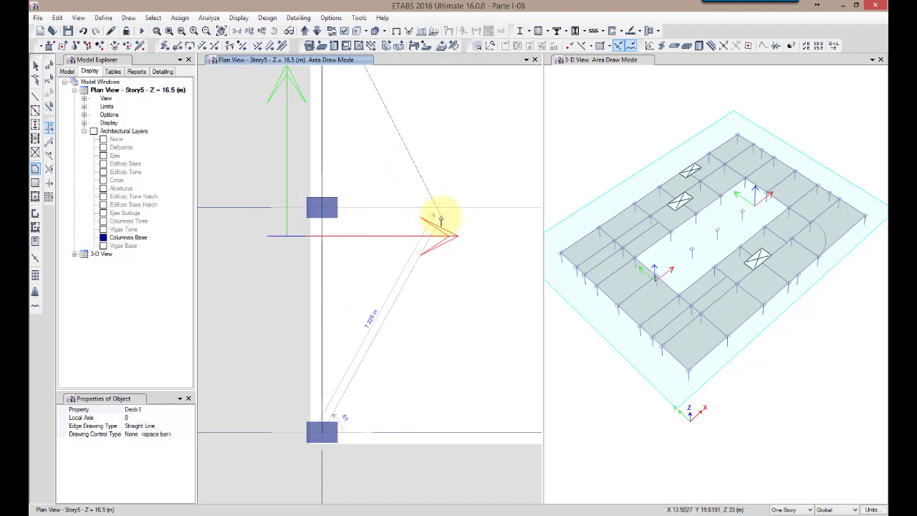
Finish the sloping Deck1 floor by placing its two remaining corners on Story4, at the grid J corners of the central opening
{"action": "left_click", "coordinate": [317, 32]}
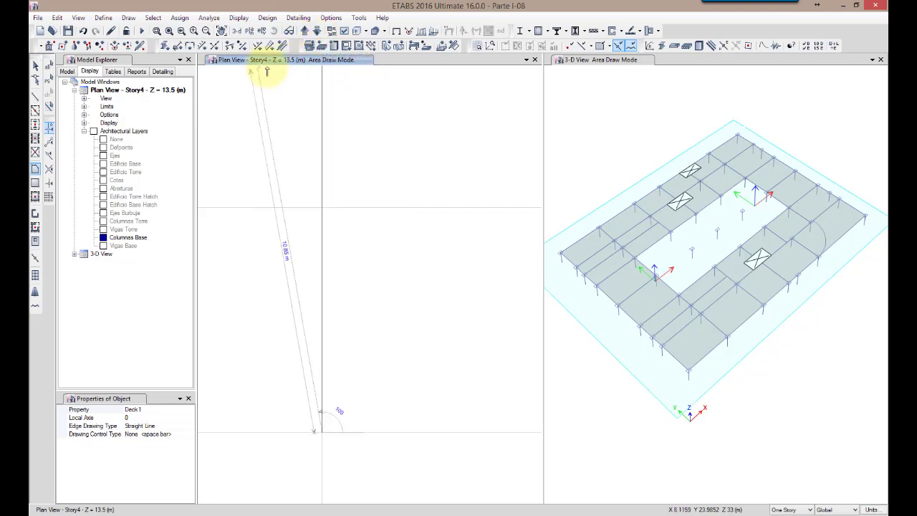
{"action": "scroll", "coordinate": [362, 218], "scroll_direction": "down", "scroll_amount": 3}
{"action": "scroll", "coordinate": [363, 223], "scroll_direction": "down", "scroll_amount": 2}
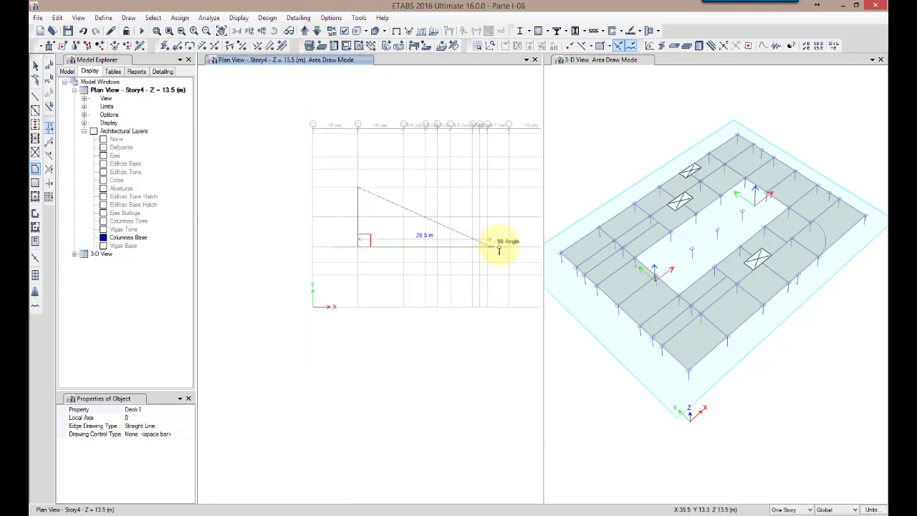
{"action": "scroll", "coordinate": [511, 241], "scroll_direction": "up", "scroll_amount": 3}
{"action": "scroll", "coordinate": [456, 270], "scroll_direction": "up", "scroll_amount": 1}
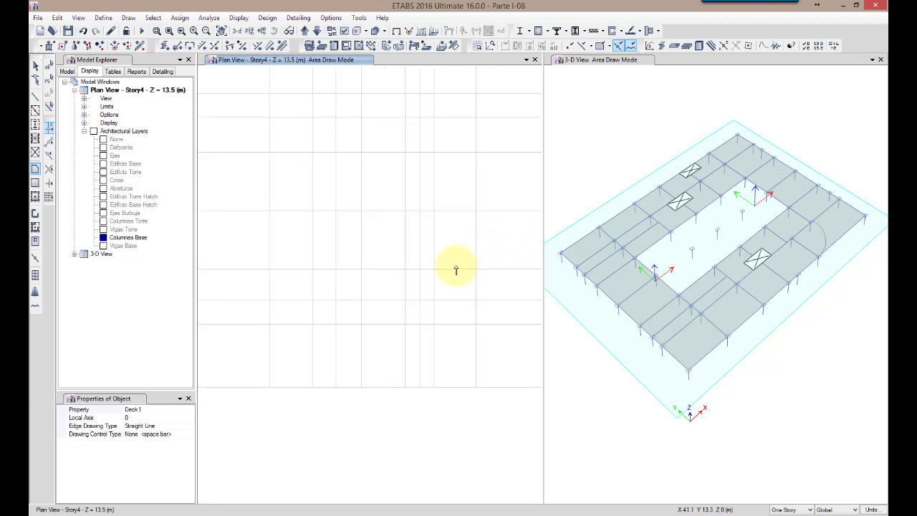
{"action": "scroll", "coordinate": [455, 270], "scroll_direction": "down", "scroll_amount": 1}
{"action": "scroll", "coordinate": [471, 138], "scroll_direction": "up", "scroll_amount": 1}
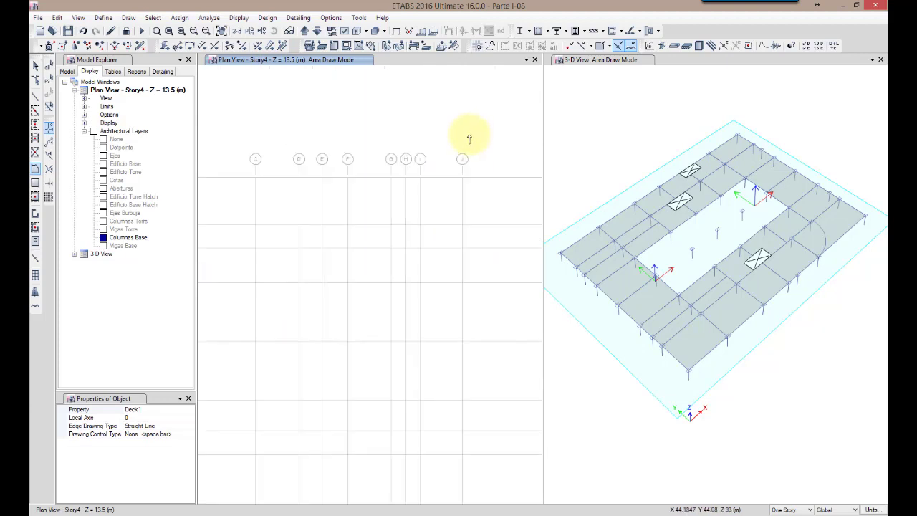
{"action": "scroll", "coordinate": [465, 223], "scroll_direction": "down", "scroll_amount": 2}
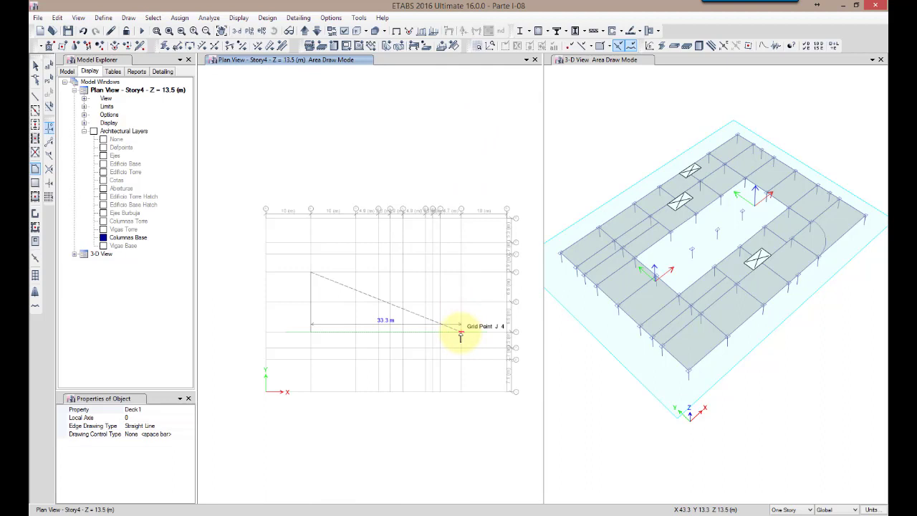
{"action": "left_click", "coordinate": [461, 333]}
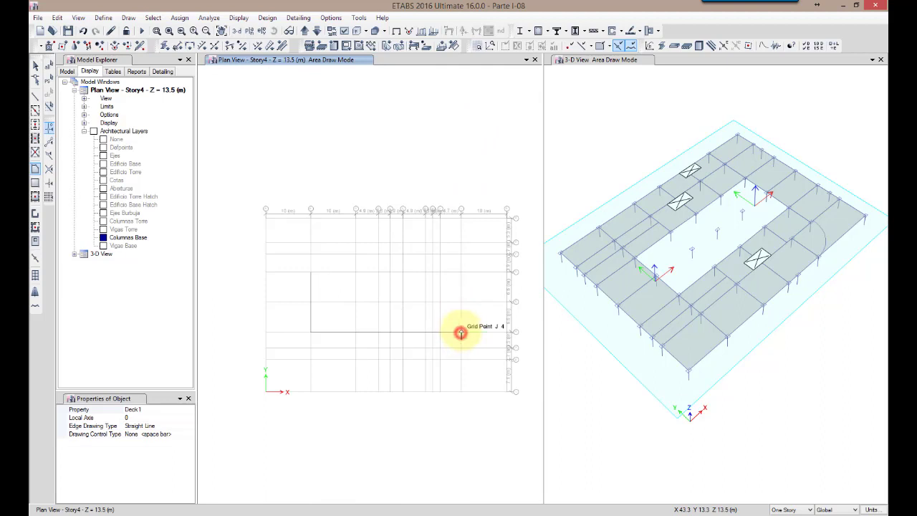
{"action": "left_click", "coordinate": [461, 273]}
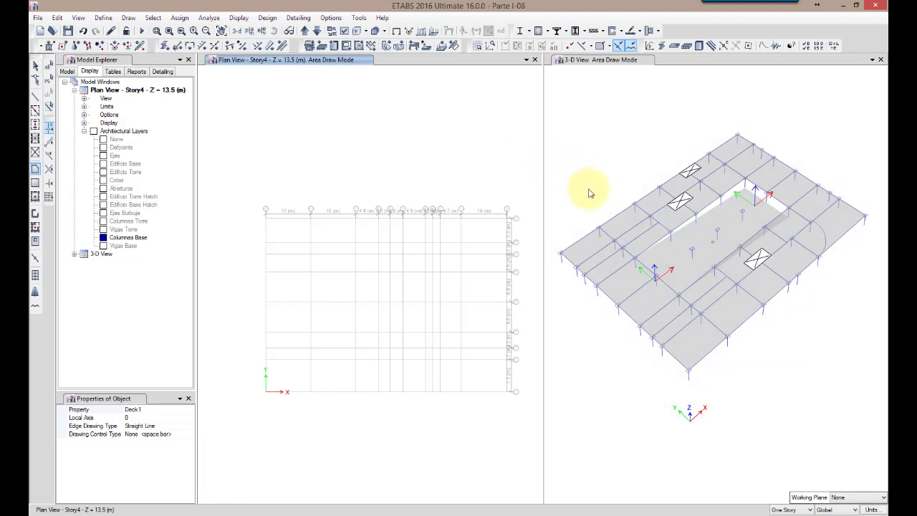
Color the objects in the 3-D view by section properties
{"action": "left_click", "coordinate": [606, 108]}
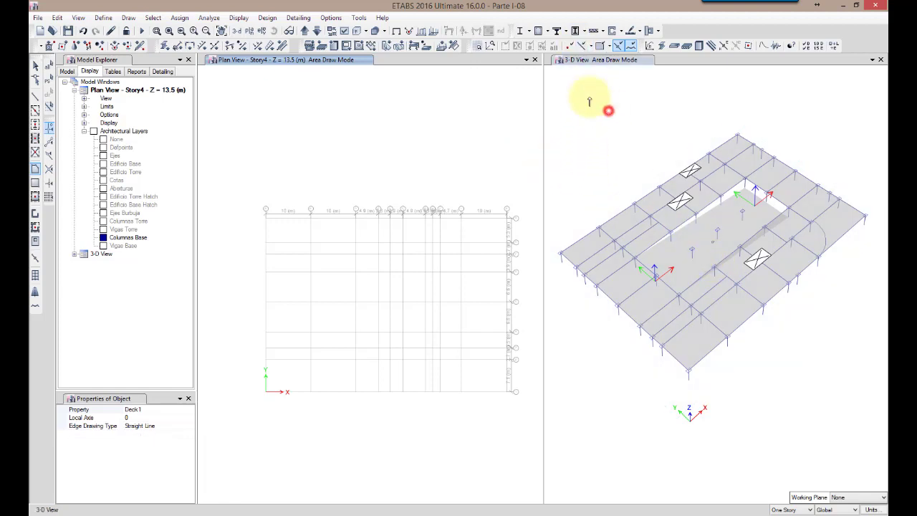
{"action": "left_click", "coordinate": [344, 31]}
{"action": "left_click", "coordinate": [459, 138]}
{"action": "left_click", "coordinate": [453, 151]}
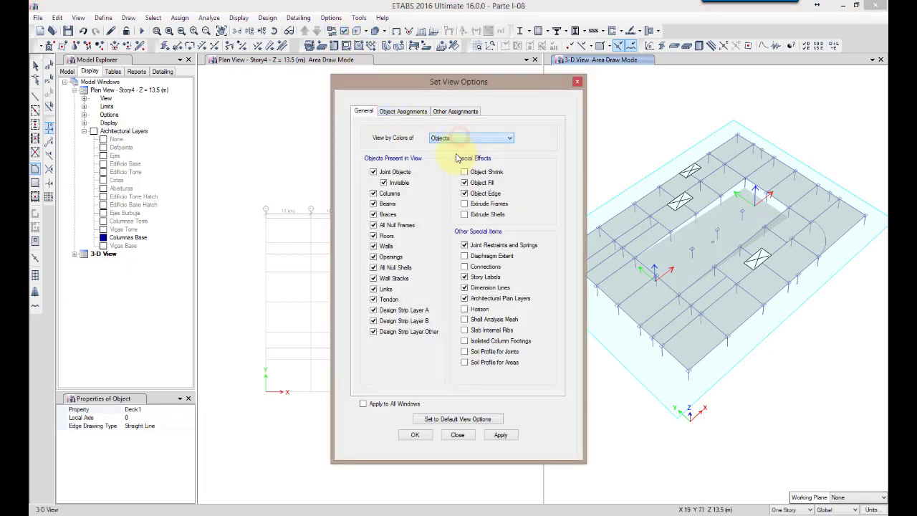
{"action": "left_click", "coordinate": [507, 437]}
{"action": "left_click", "coordinate": [415, 435]}
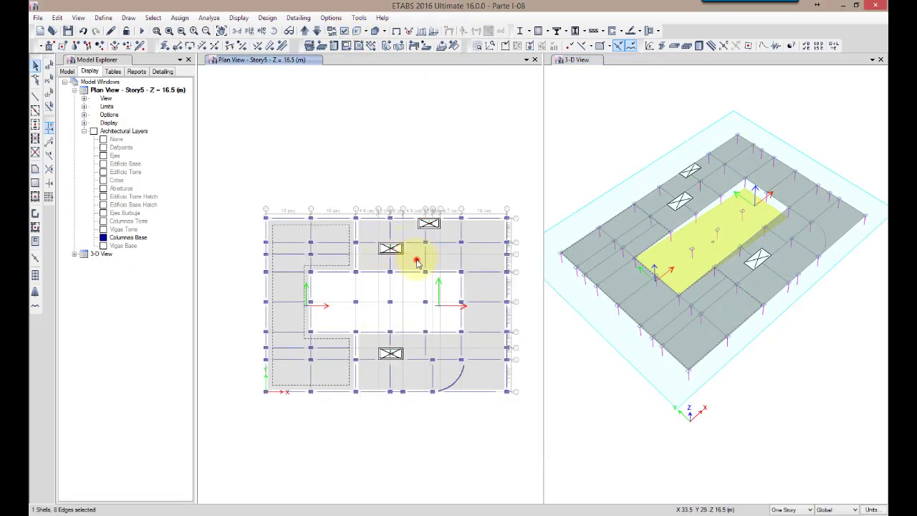
Assign the Parqueos uniform load set to the two Story5 slabs and the sloping floor
{"action": "left_click", "coordinate": [417, 263]}
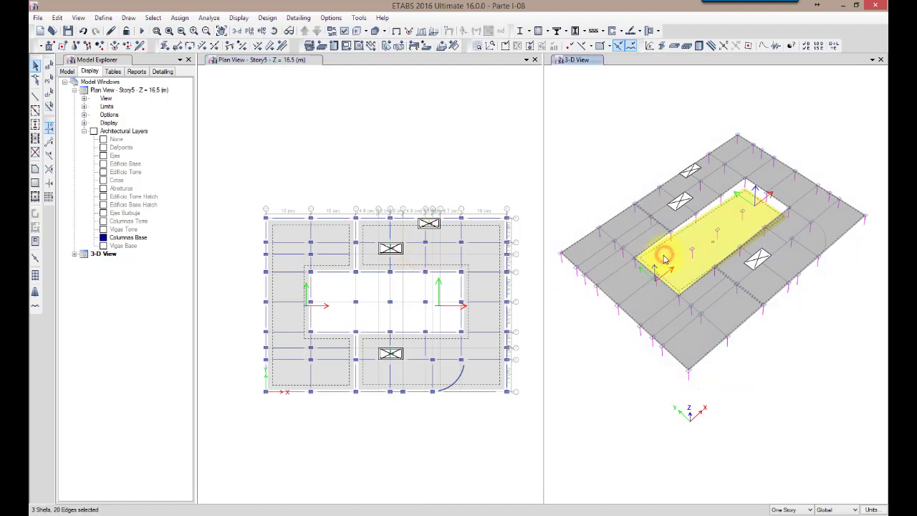
{"action": "left_click", "coordinate": [549, 194]}
{"action": "left_click", "coordinate": [179, 17]}
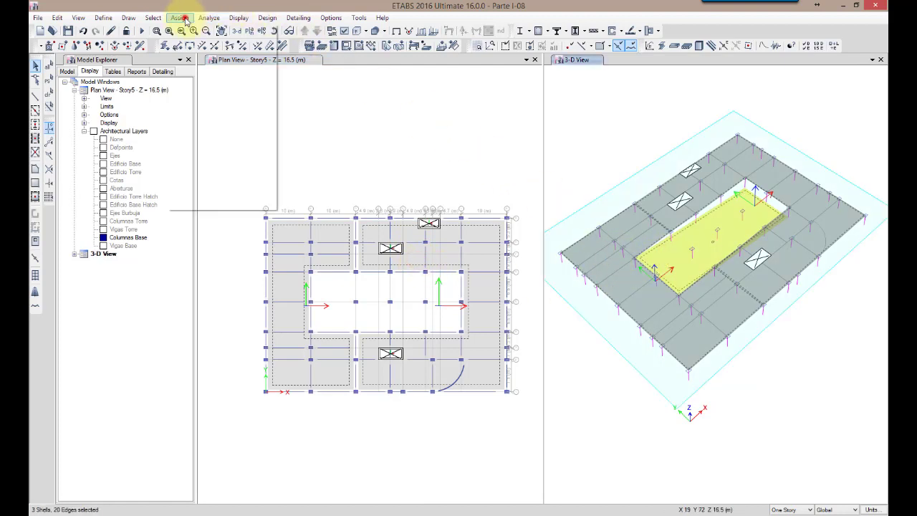
{"action": "left_click", "coordinate": [201, 127]}
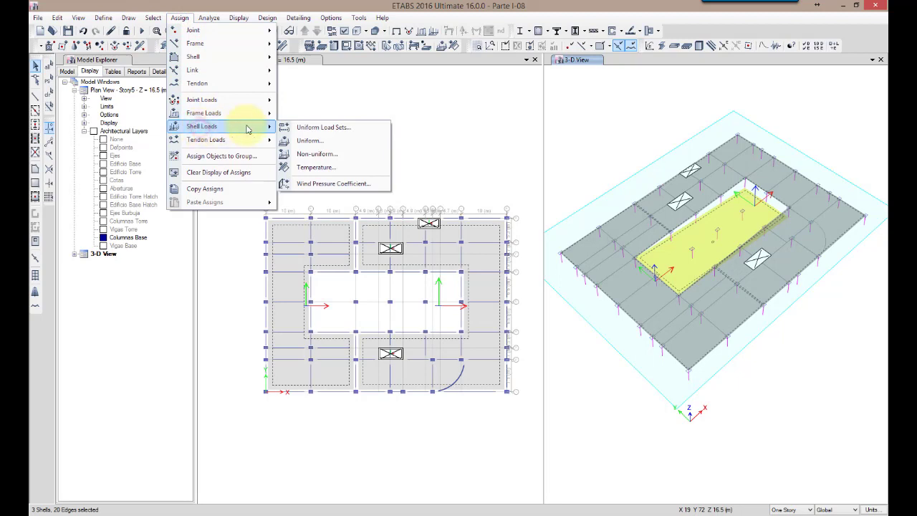
{"action": "left_click", "coordinate": [312, 127]}
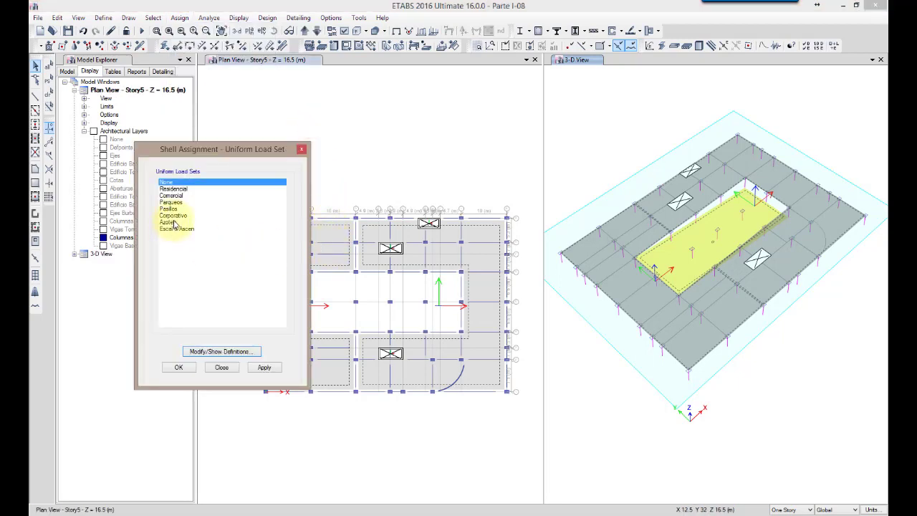
{"action": "left_click", "coordinate": [172, 202]}
{"action": "left_click", "coordinate": [177, 368]}
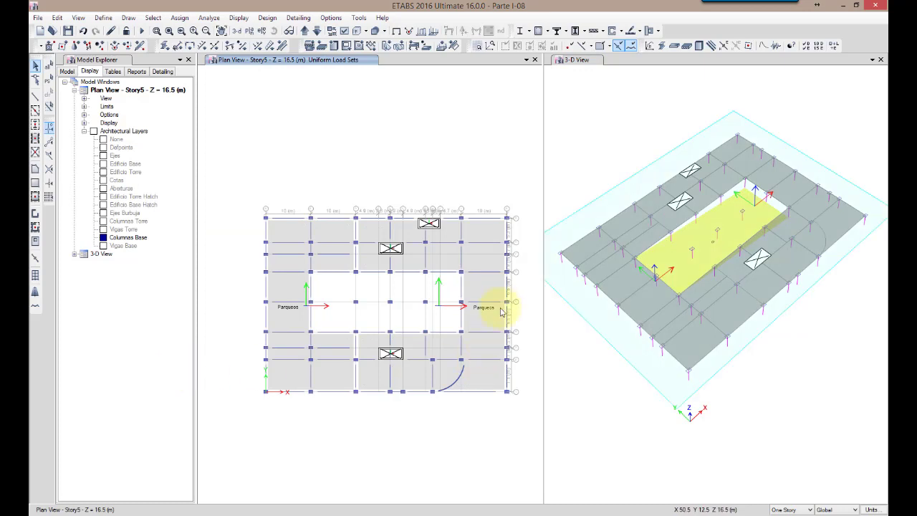
Check the load assignments of the sloping floor in its slab information
{"action": "left_click", "coordinate": [753, 352]}
{"action": "scroll", "coordinate": [712, 244], "scroll_direction": "up", "scroll_amount": 3}
{"action": "left_click", "coordinate": [707, 248]}
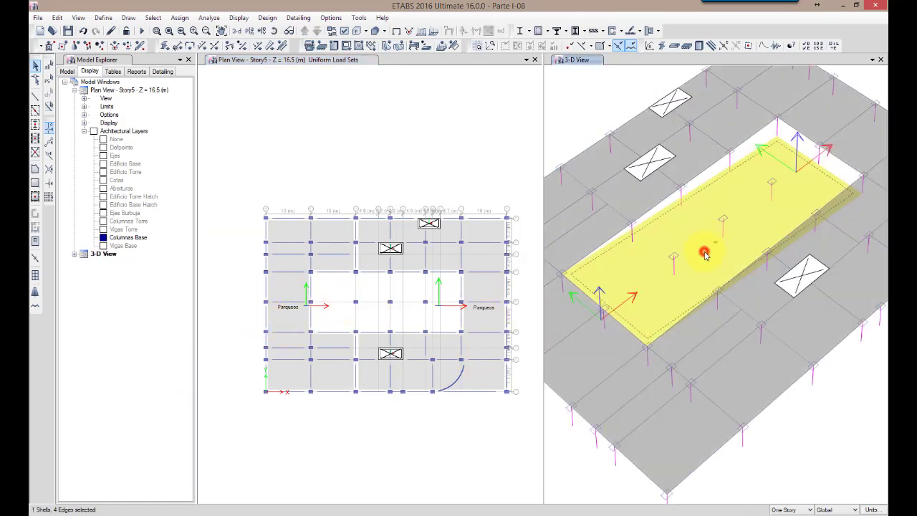
{"action": "right_click", "coordinate": [707, 248]}
{"action": "left_click", "coordinate": [470, 169]}
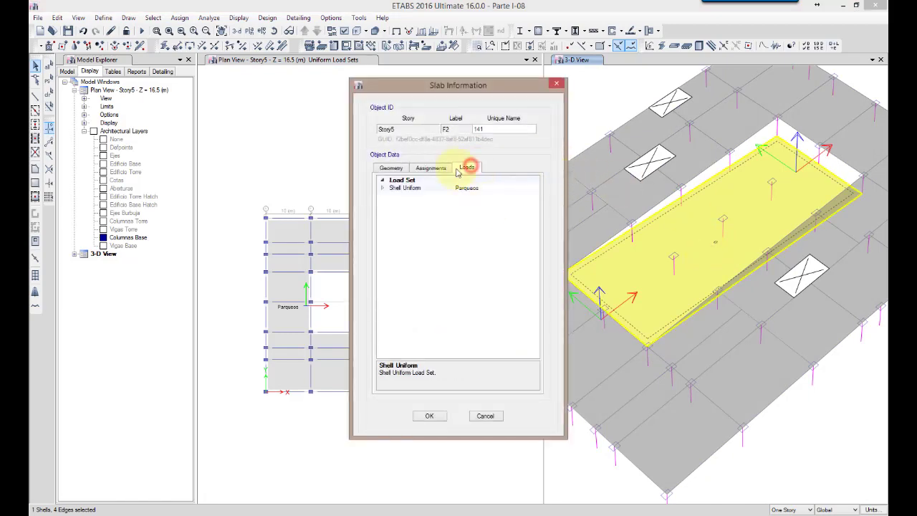
{"action": "left_click", "coordinate": [429, 415]}
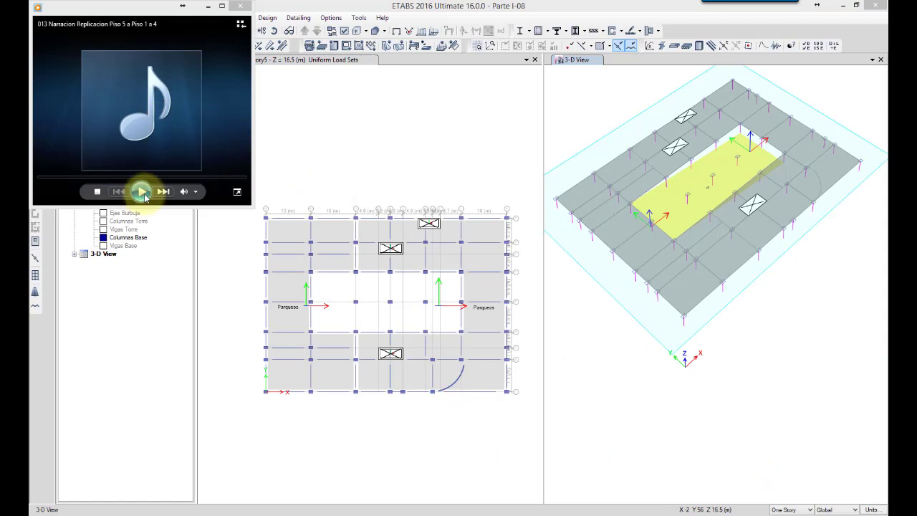
Select all objects on Story5 together with the sloping floor, using the story's object selection
{"action": "left_click", "coordinate": [207, 6]}
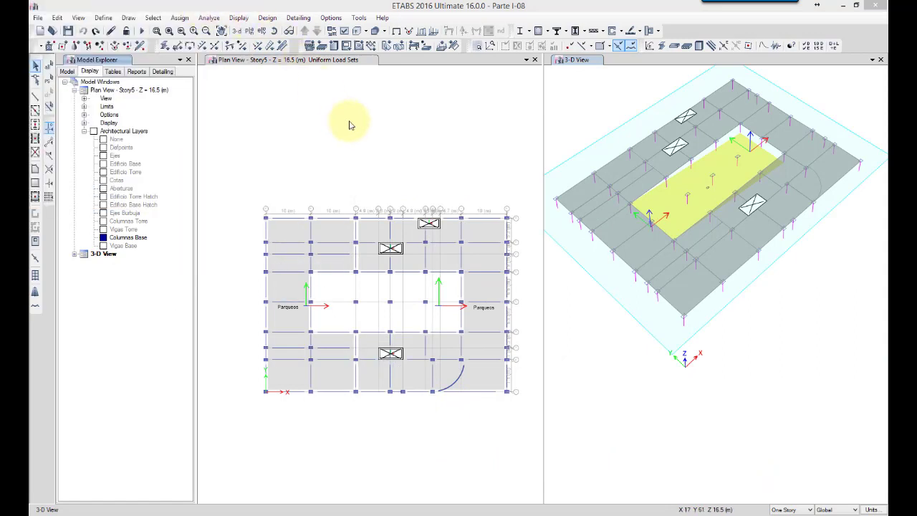
{"action": "left_click", "coordinate": [378, 114]}
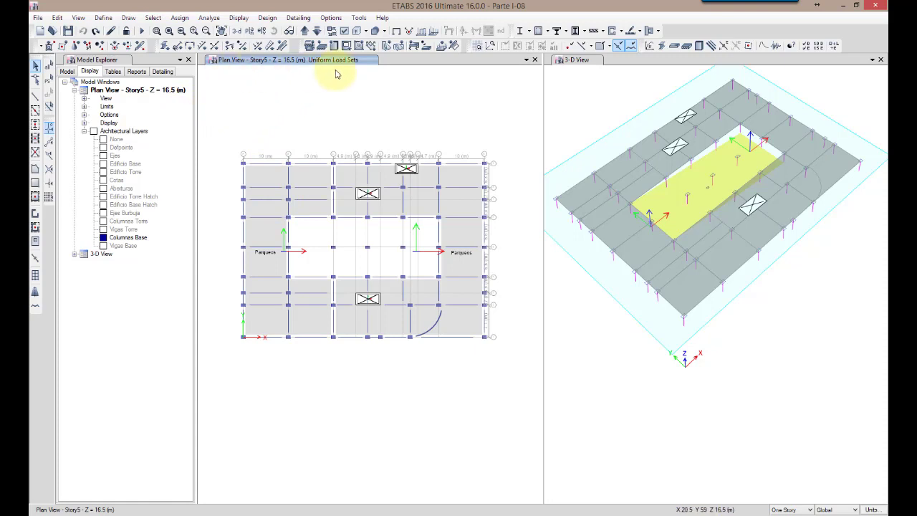
{"action": "left_click", "coordinate": [67, 71]}
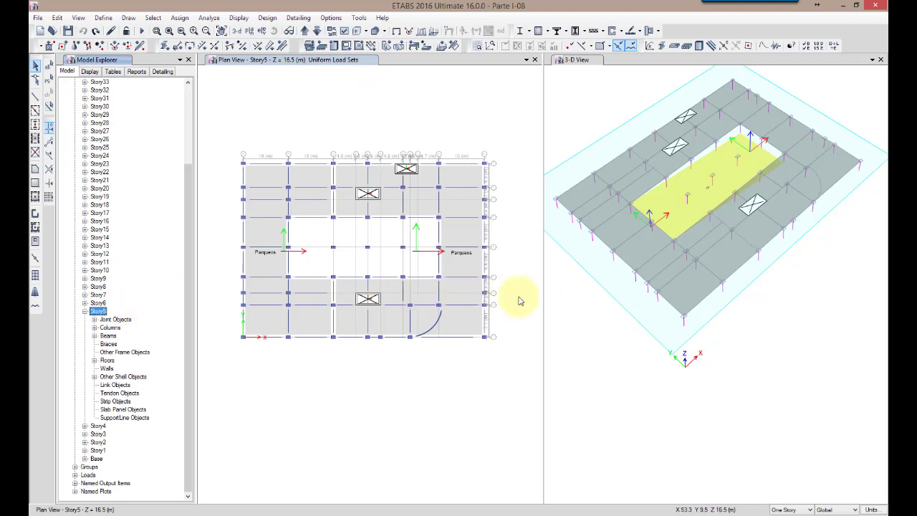
{"action": "left_click_drag", "start_coordinate": [213, 376], "coordinate": [519, 136]}
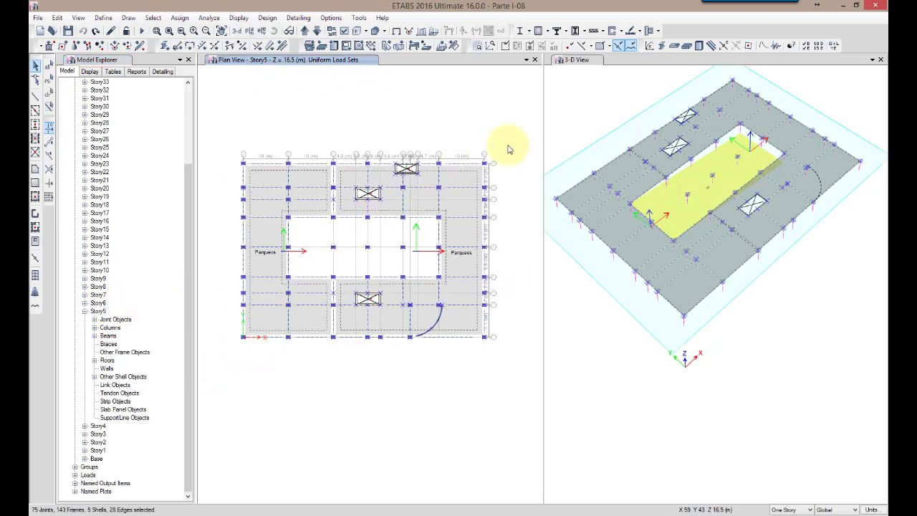
{"action": "left_click", "coordinate": [721, 164]}
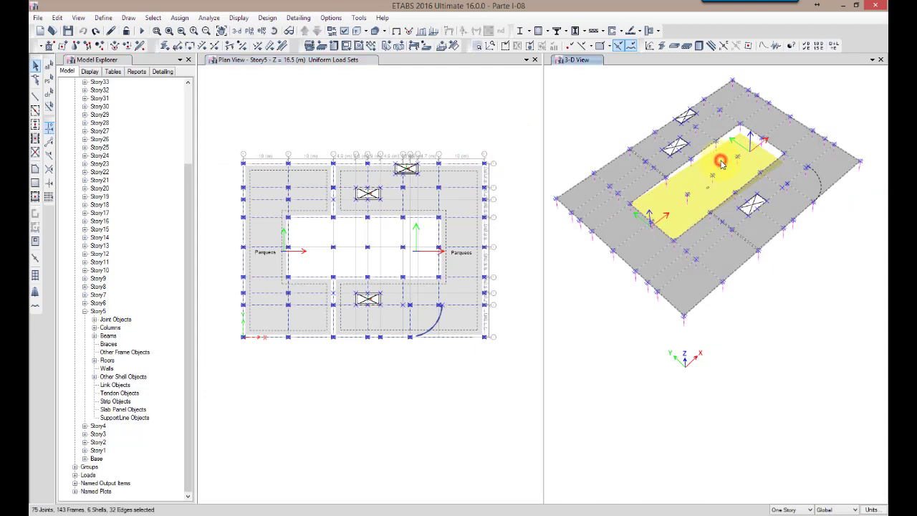
{"action": "left_click", "coordinate": [725, 158]}
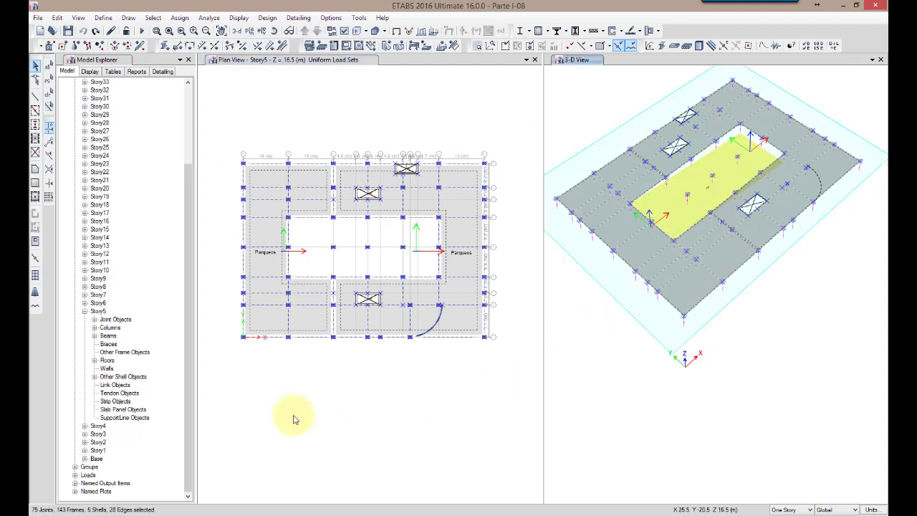
{"action": "right_click", "coordinate": [101, 313]}
{"action": "left_click", "coordinate": [147, 320]}
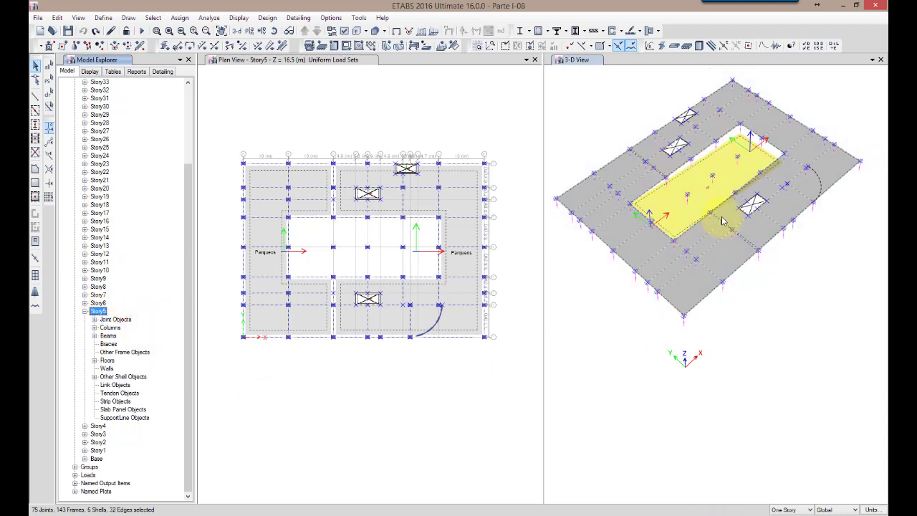
Replicate the selected Story5 objects on Story4, Story3, Story2 and Story1, keeping the originals
{"action": "left_click", "coordinate": [57, 17]}
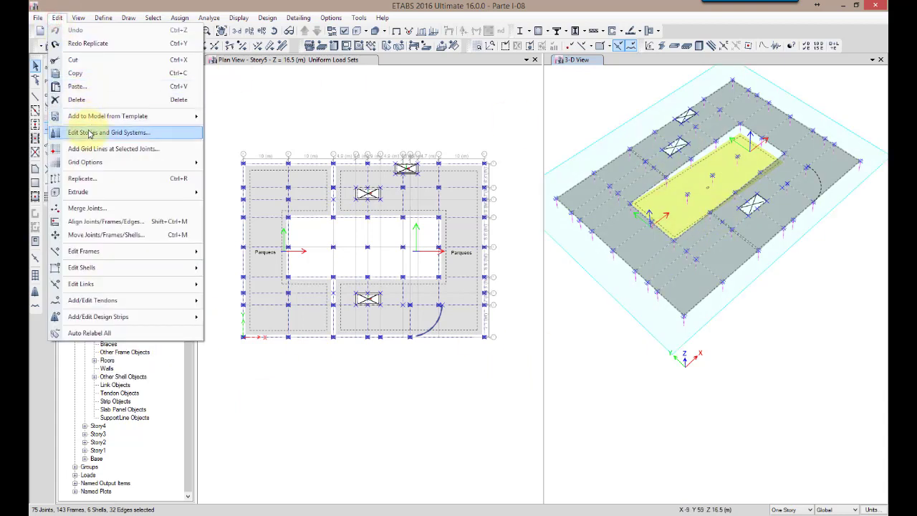
{"action": "left_click", "coordinate": [86, 179]}
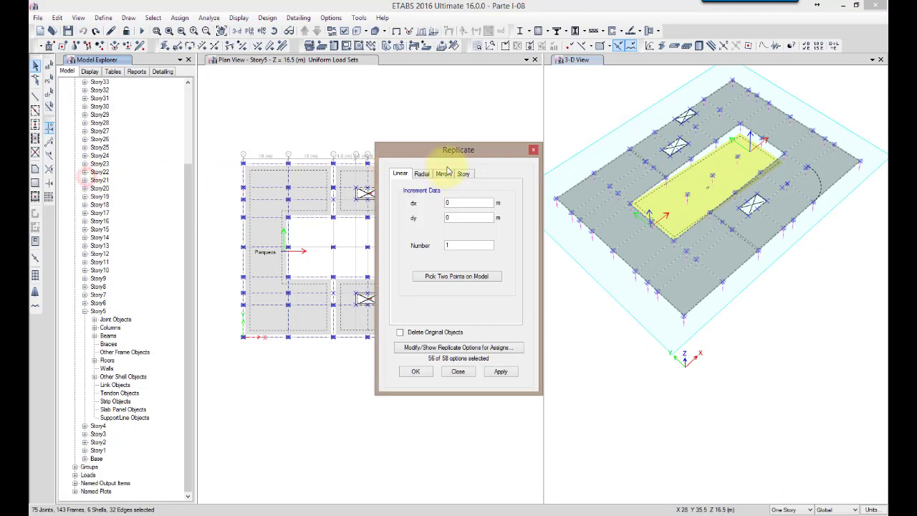
{"action": "left_click", "coordinate": [463, 174]}
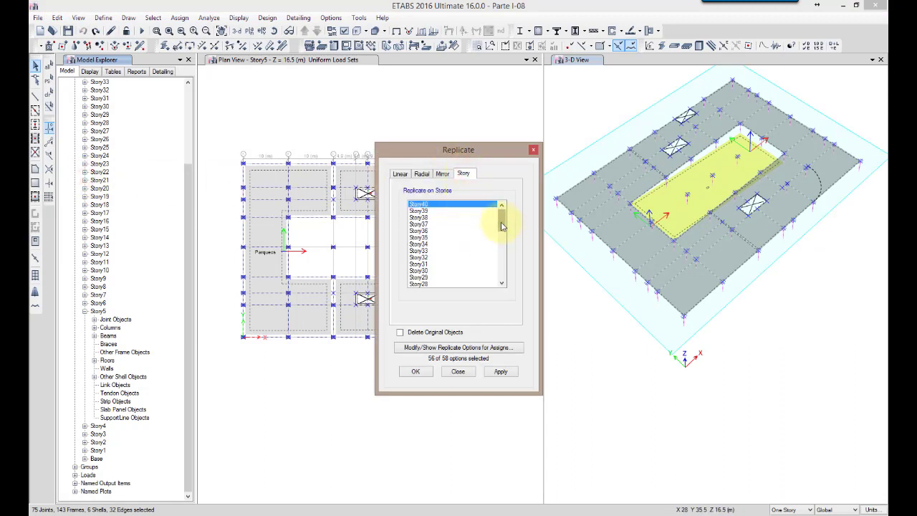
{"action": "left_click_drag", "start_coordinate": [502, 227], "coordinate": [494, 292]}
{"action": "left_click_drag", "start_coordinate": [427, 280], "coordinate": [422, 258]}
{"action": "left_click", "coordinate": [500, 372]}
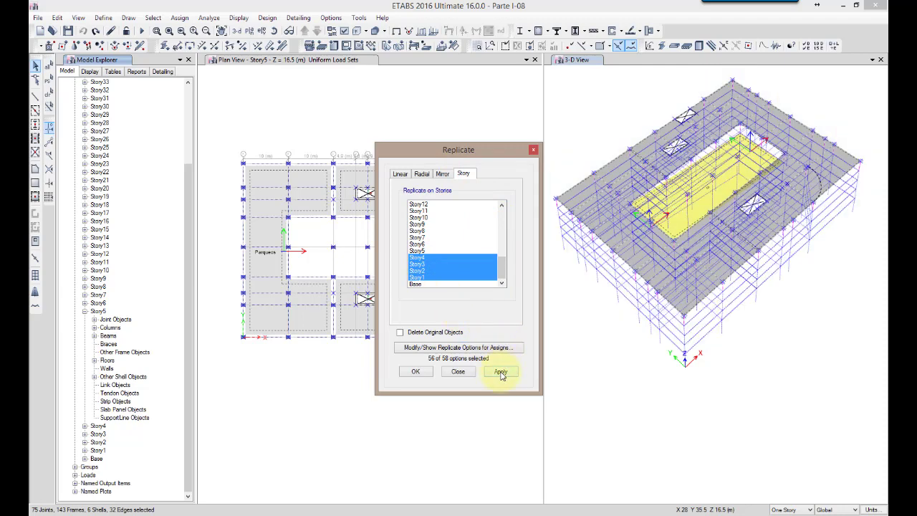
{"action": "left_click", "coordinate": [501, 372]}
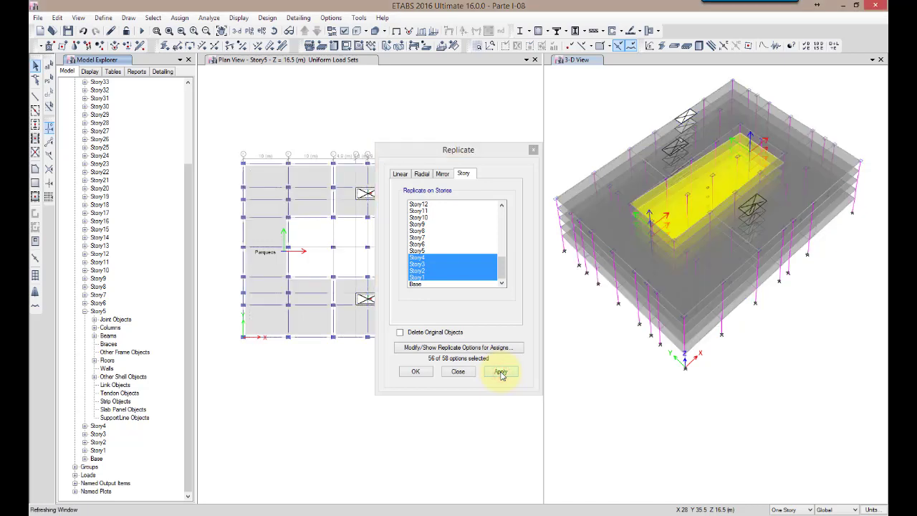
Check the loads, assignments and geometry of a replicated Story1 slab in its slab information
{"action": "left_click", "coordinate": [641, 432]}
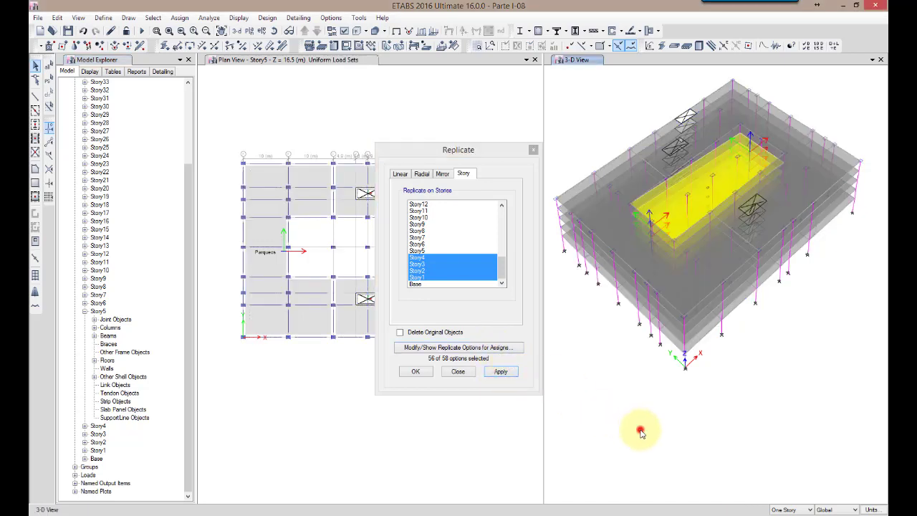
{"action": "middle_click_drag", "start_coordinate": [638, 432], "coordinate": [639, 412], "text": "shift"}
{"action": "right_click", "coordinate": [670, 367]}
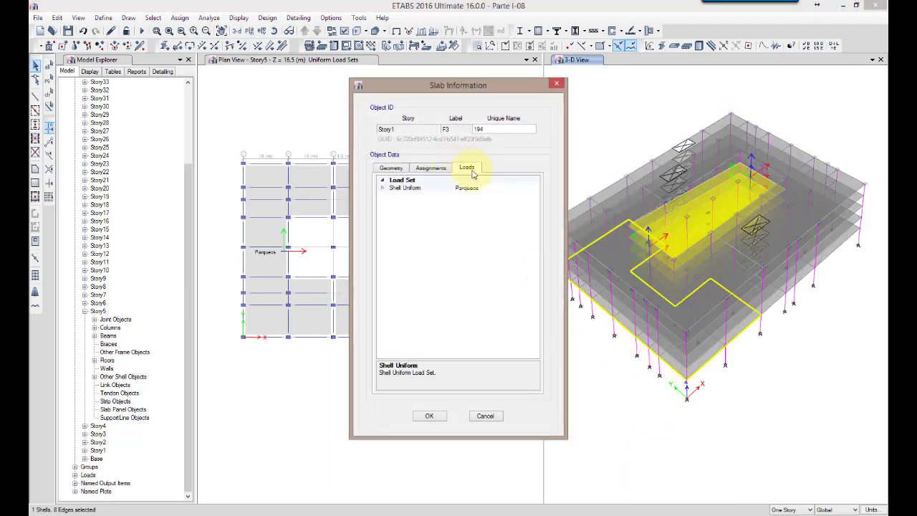
{"action": "left_click", "coordinate": [432, 168]}
{"action": "left_click", "coordinate": [391, 168]}
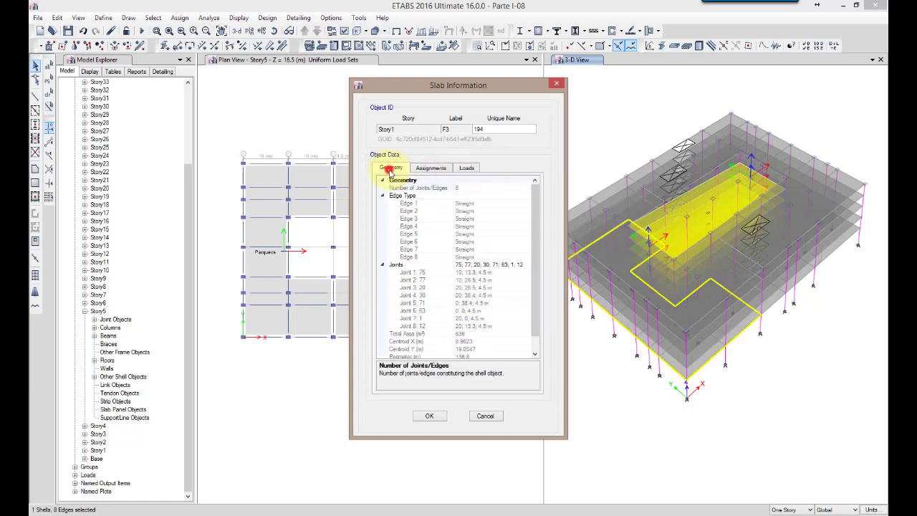
{"action": "left_click", "coordinate": [485, 416]}
{"action": "left_click", "coordinate": [471, 262]}
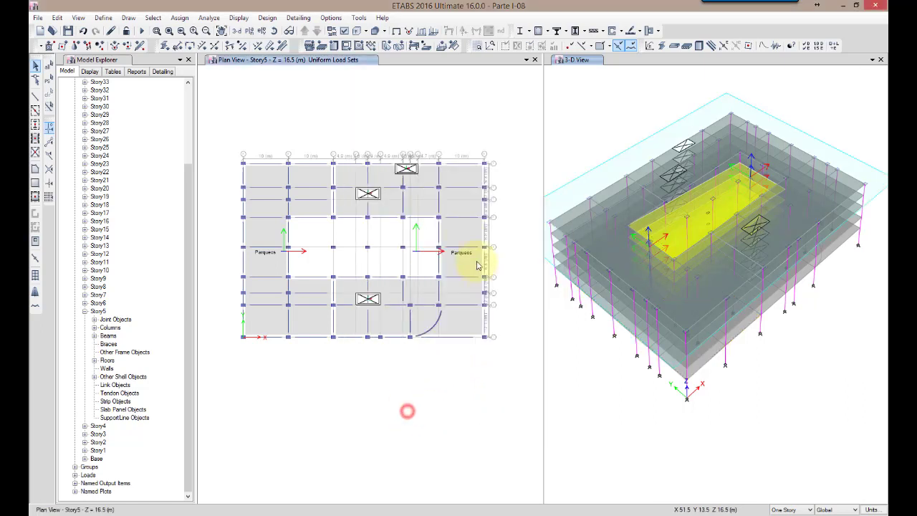
{"action": "left_click", "coordinate": [458, 231]}
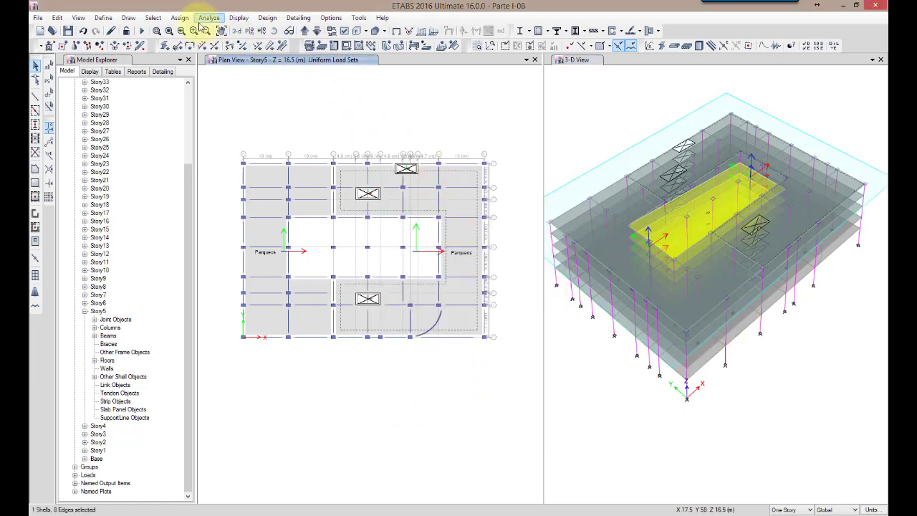
{"action": "left_click", "coordinate": [455, 208]}
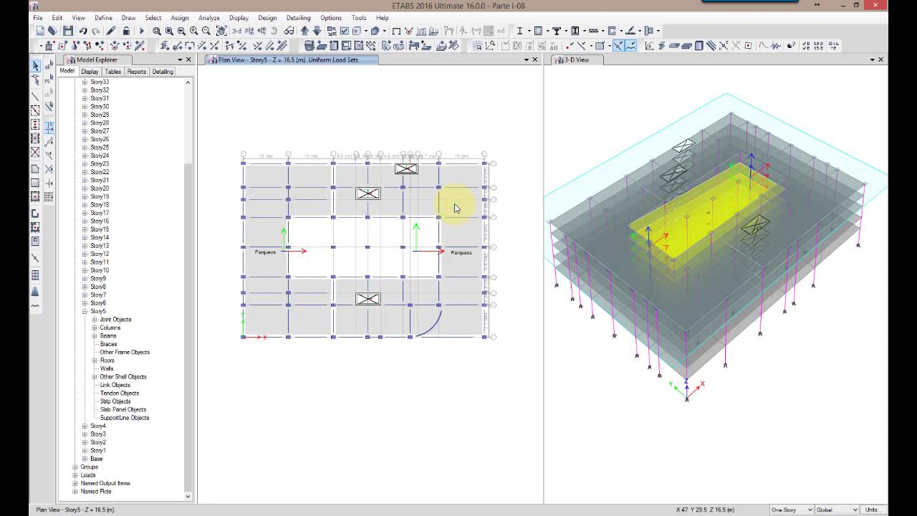
Change the uniform load set of the Story5 slab surrounding the central opening on its right-hand side to Comercial
{"action": "left_click", "coordinate": [456, 208]}
{"action": "right_click", "coordinate": [454, 206]}
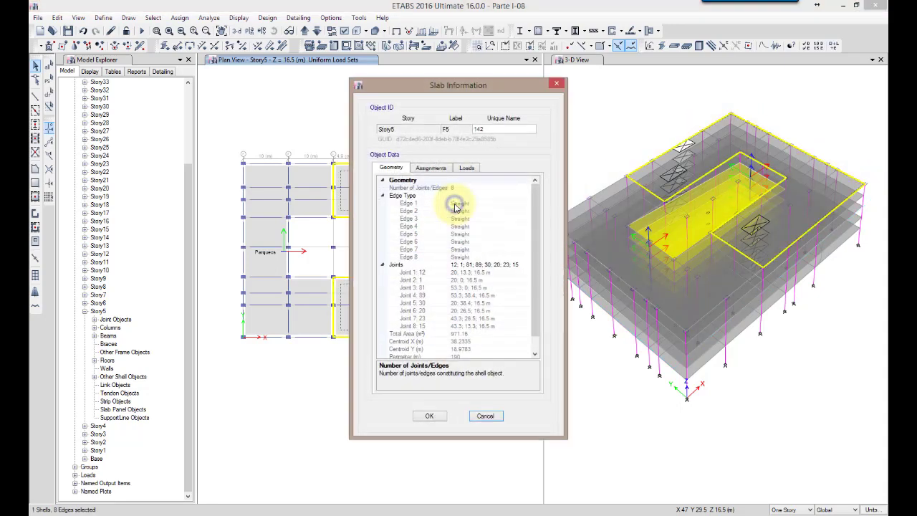
{"action": "left_click", "coordinate": [437, 167]}
{"action": "left_click", "coordinate": [465, 168]}
{"action": "left_click", "coordinate": [473, 188]}
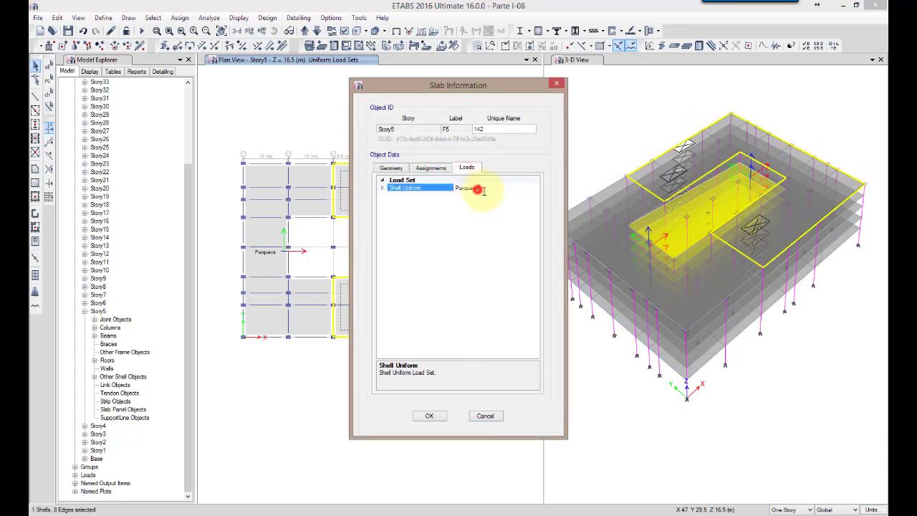
{"action": "left_click", "coordinate": [383, 189]}
{"action": "left_click", "coordinate": [383, 189]}
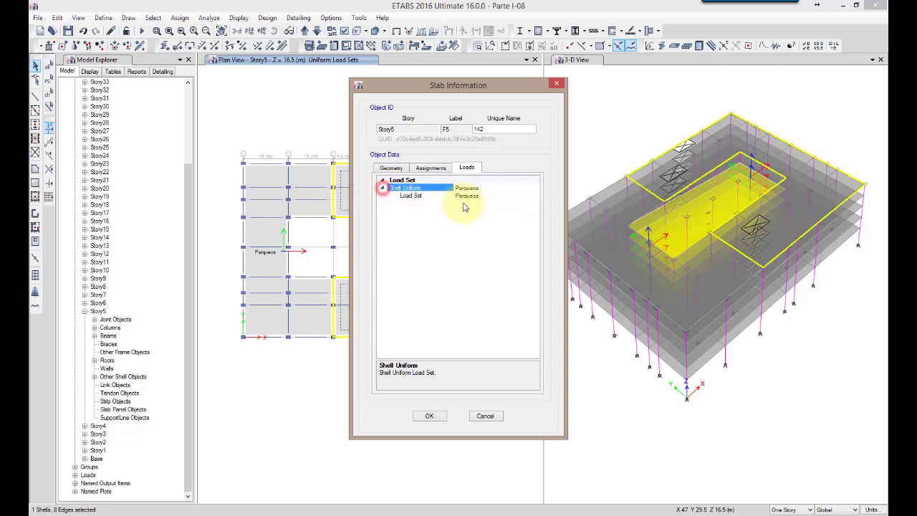
{"action": "left_click", "coordinate": [467, 196]}
{"action": "left_click", "coordinate": [536, 194]}
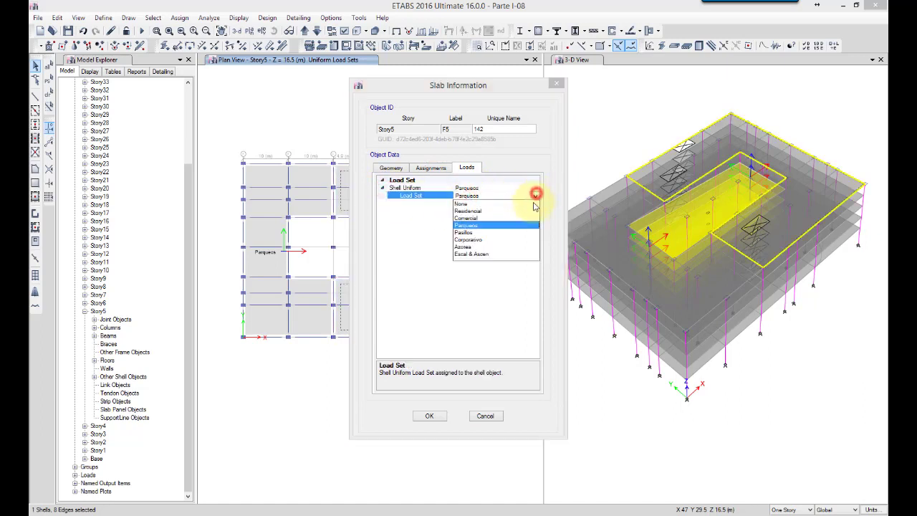
{"action": "left_click", "coordinate": [468, 217]}
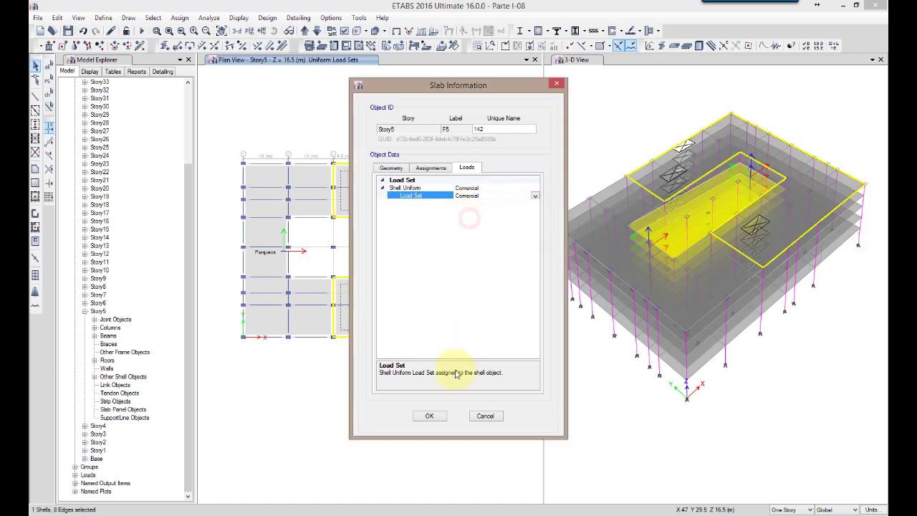
{"action": "left_click", "coordinate": [427, 416]}
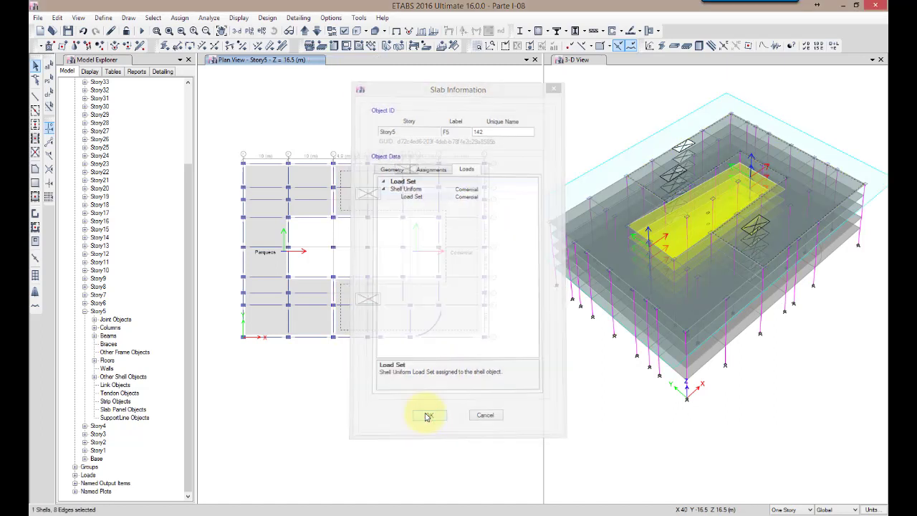
Save the model under the new name Parte I-09
{"action": "left_click", "coordinate": [34, 18]}
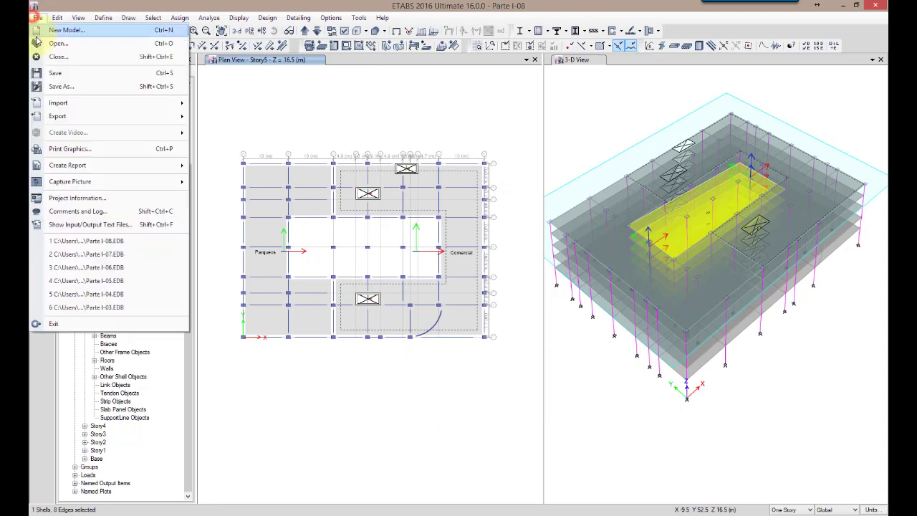
{"action": "left_click", "coordinate": [43, 86]}
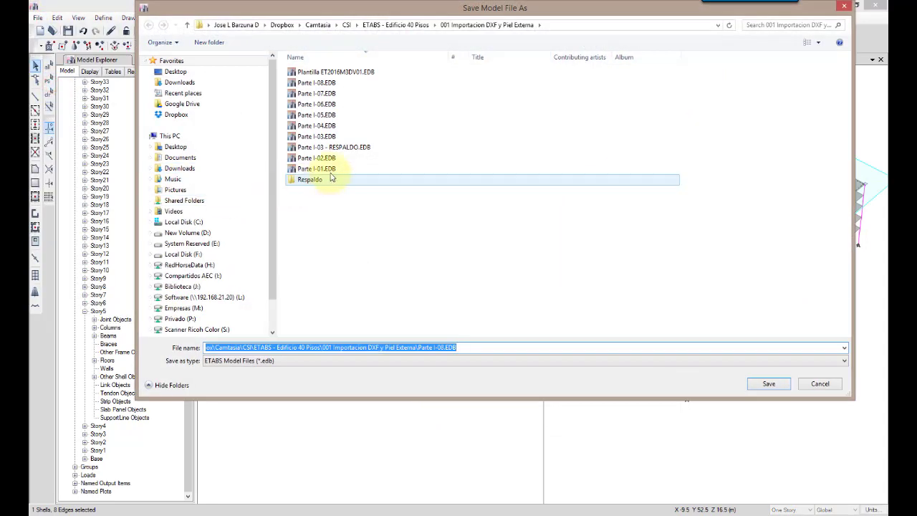
{"action": "left_click", "coordinate": [441, 347]}
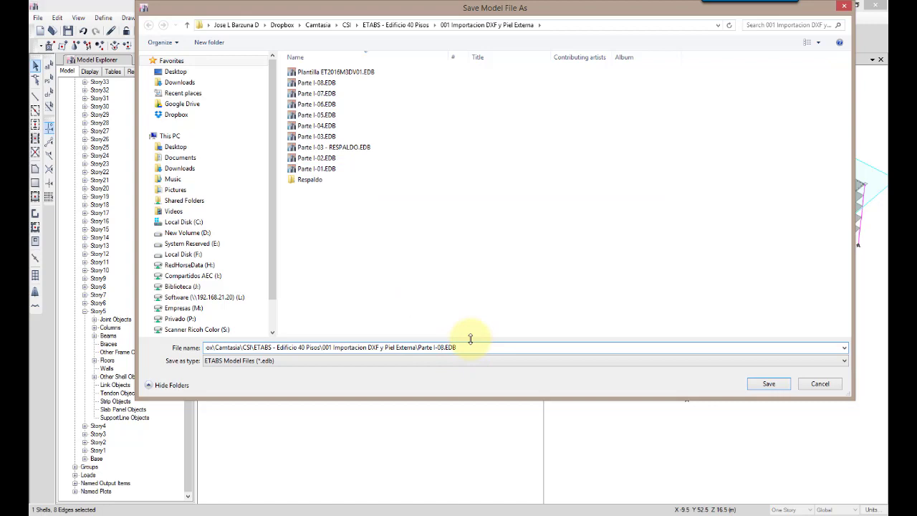
{"action": "key", "text": "Return"}
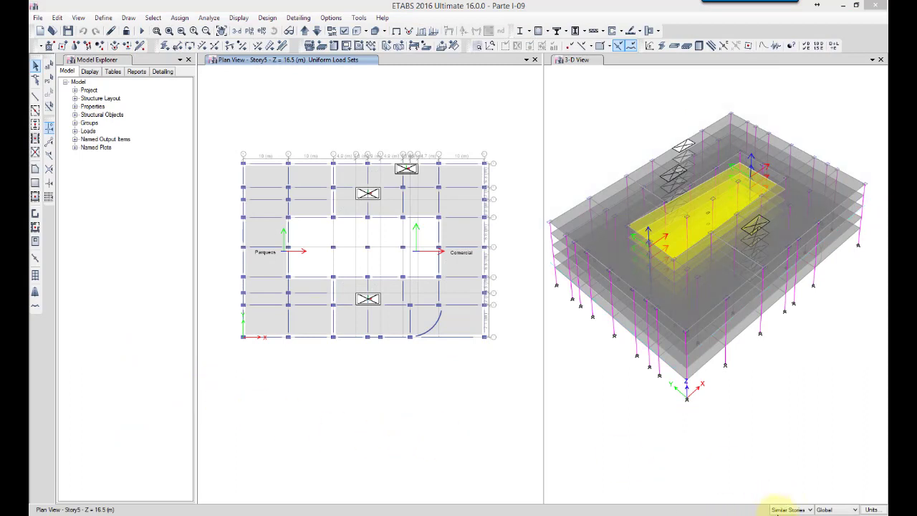
Try the One Story and All Stories scopes, and return the story scope to Similar Stories
{"action": "left_click", "coordinate": [783, 510]}
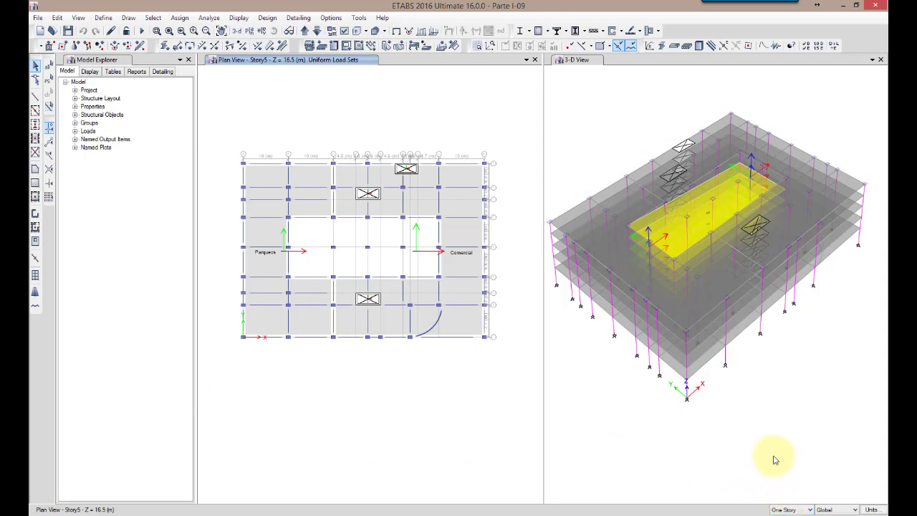
{"action": "left_click", "coordinate": [802, 510]}
{"action": "left_click", "coordinate": [810, 511]}
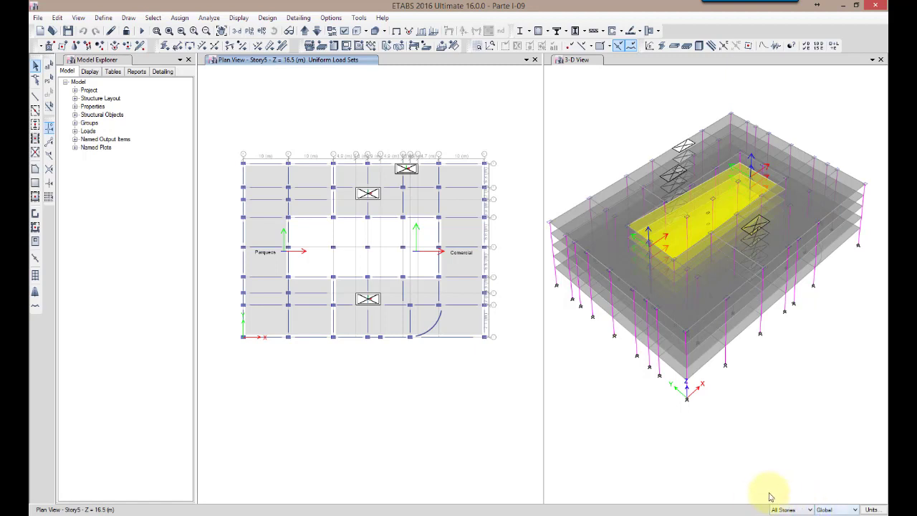
{"action": "left_click", "coordinate": [810, 509]}
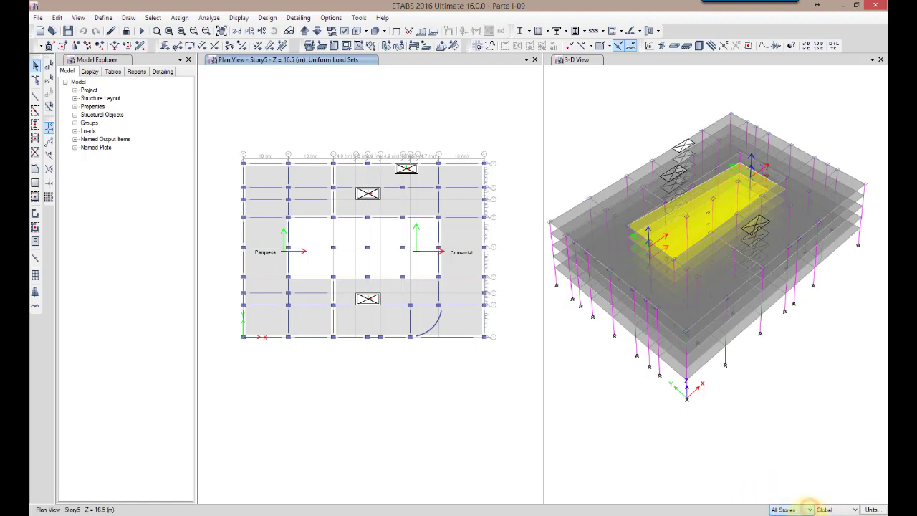
{"action": "left_click", "coordinate": [630, 450]}
{"action": "left_click", "coordinate": [338, 427]}
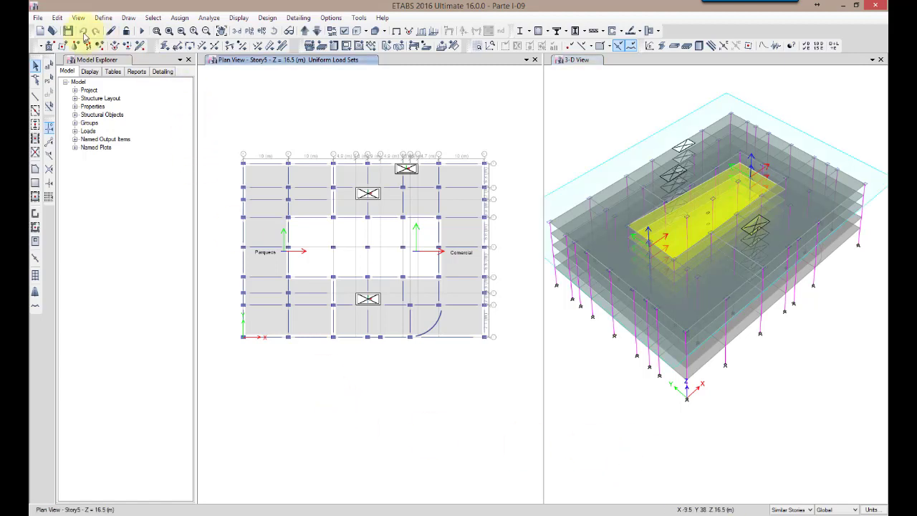
Open the story data from the story and grid system settings and make Story5 a master story
{"action": "left_click", "coordinate": [56, 17]}
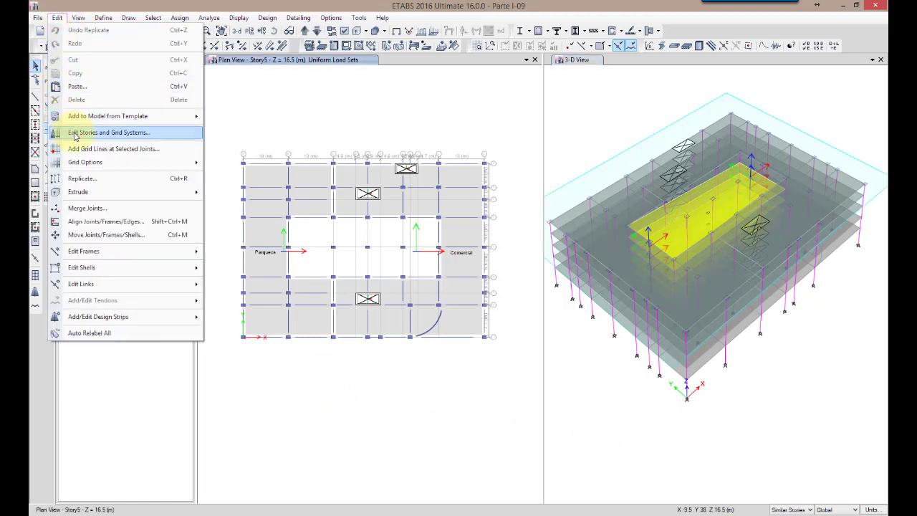
{"action": "right_click", "coordinate": [247, 108]}
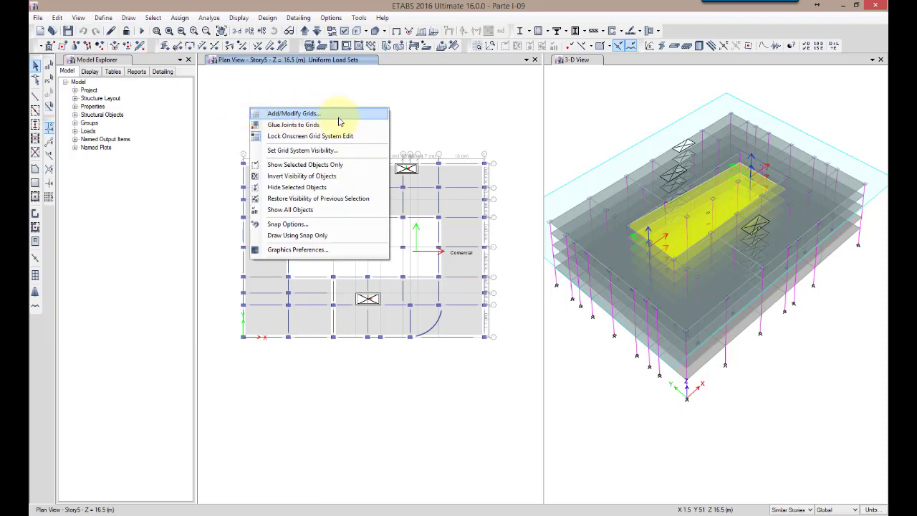
{"action": "left_click", "coordinate": [266, 85]}
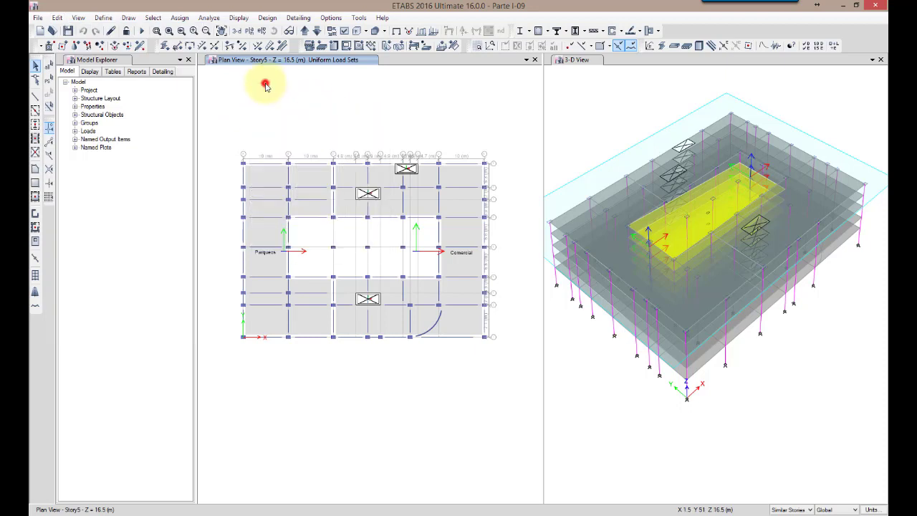
{"action": "right_click", "coordinate": [263, 82]}
{"action": "left_click", "coordinate": [287, 86]}
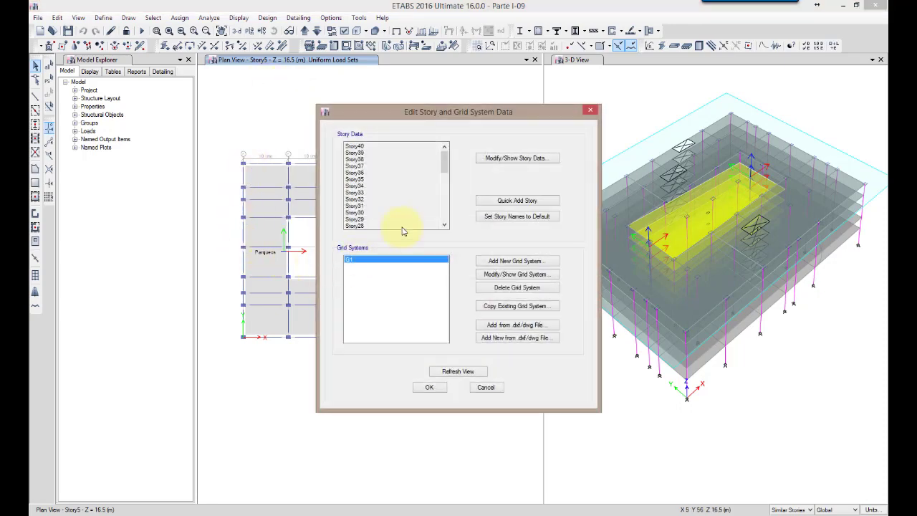
{"action": "left_click", "coordinate": [495, 158]}
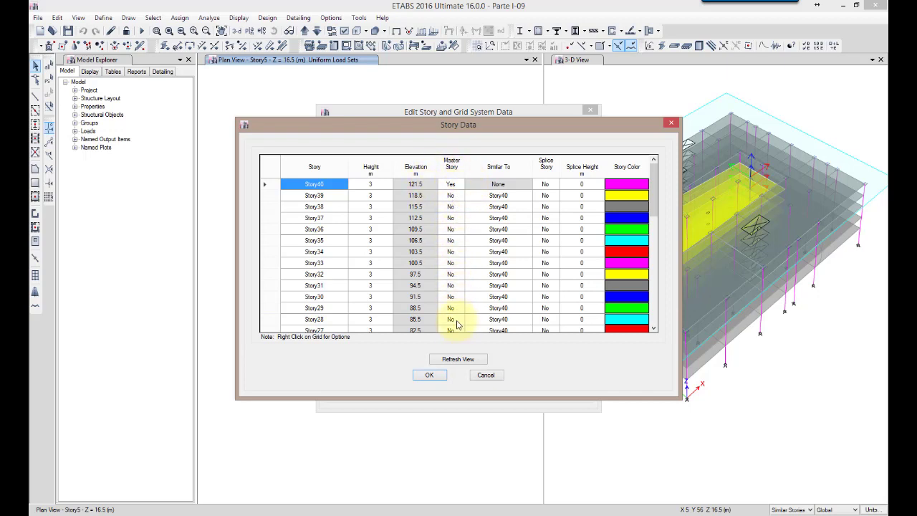
{"action": "left_click", "coordinate": [653, 328]}
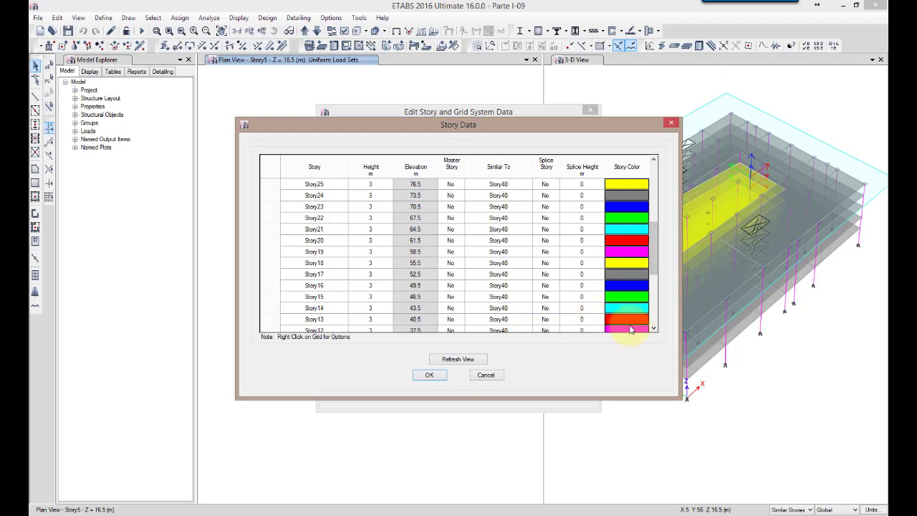
{"action": "left_click", "coordinate": [654, 312]}
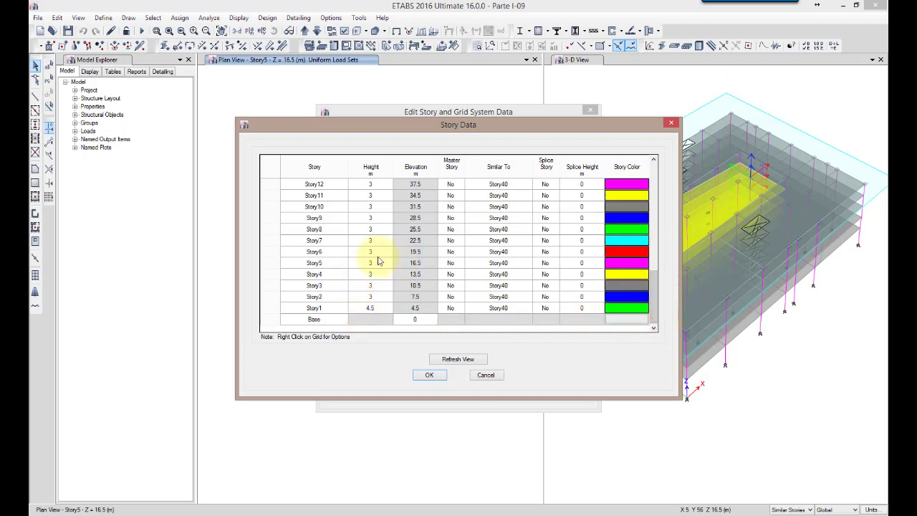
{"action": "double_click", "coordinate": [329, 262]}
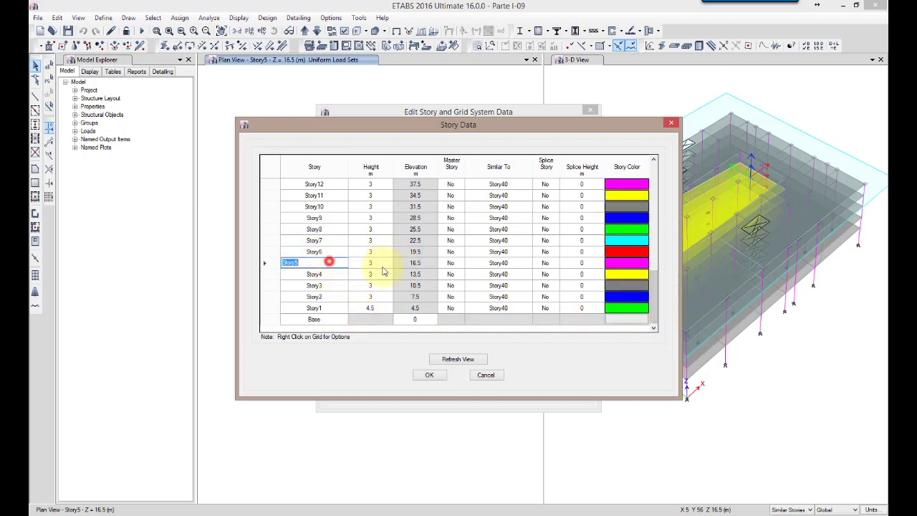
{"action": "left_click", "coordinate": [453, 262]}
{"action": "left_click", "coordinate": [451, 273]}
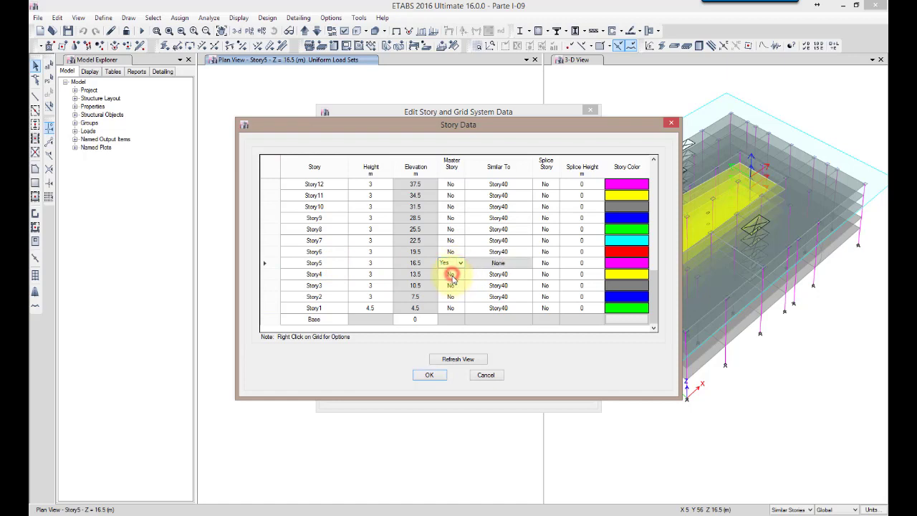
Make Story4 and Story3 similar to Story5 in the story data
{"action": "left_click", "coordinate": [491, 274]}
{"action": "left_click", "coordinate": [527, 275]}
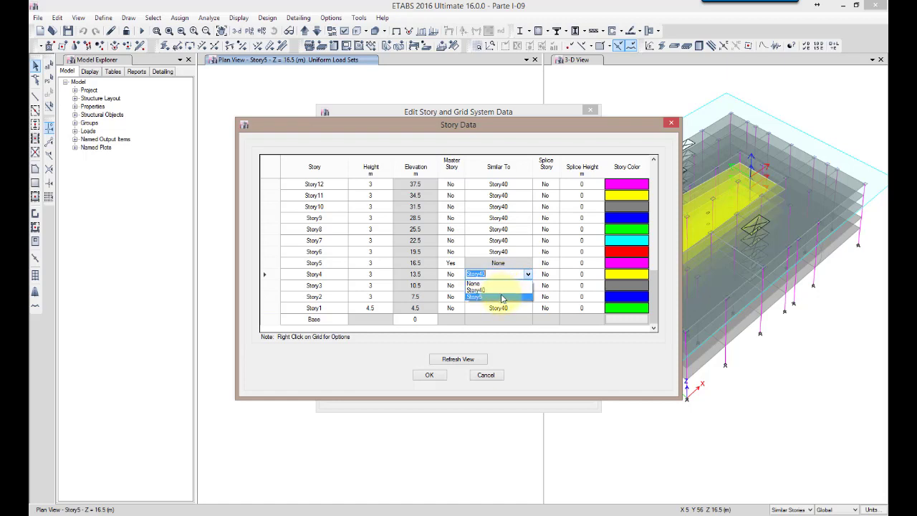
{"action": "left_click", "coordinate": [501, 297]}
{"action": "left_click", "coordinate": [525, 286]}
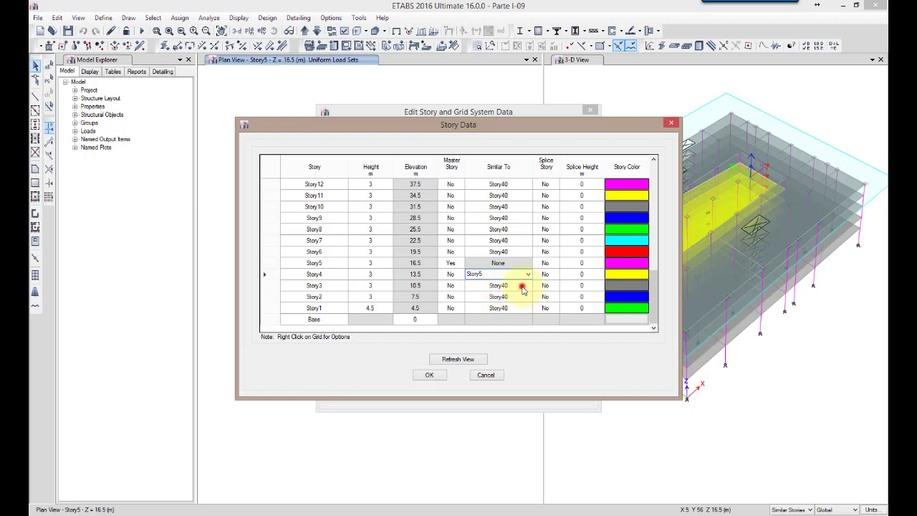
{"action": "left_click", "coordinate": [528, 286]}
{"action": "left_click", "coordinate": [520, 305]}
Make Story2 and Story1 similar to Story5, and accept the story data and grid system settings
{"action": "left_click", "coordinate": [519, 297]}
{"action": "left_click", "coordinate": [528, 296]}
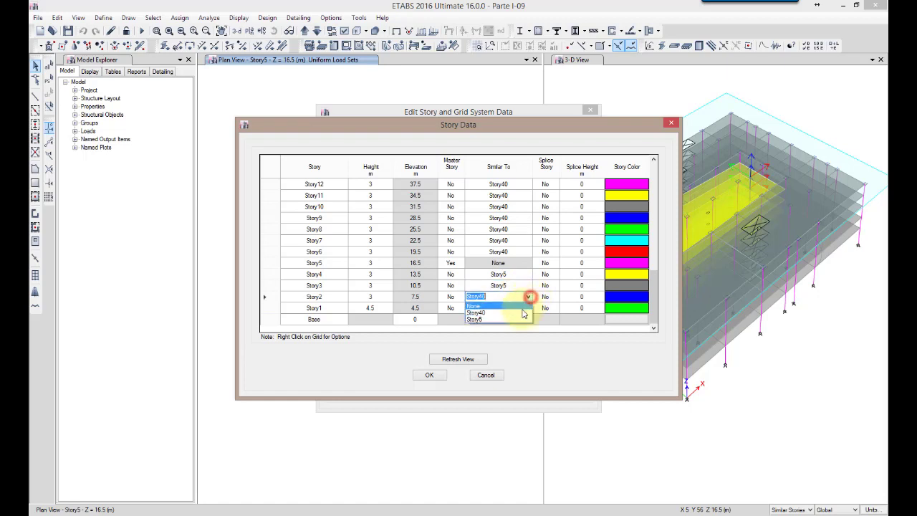
{"action": "left_click", "coordinate": [517, 320]}
{"action": "left_click", "coordinate": [514, 308]}
{"action": "left_click", "coordinate": [528, 307]}
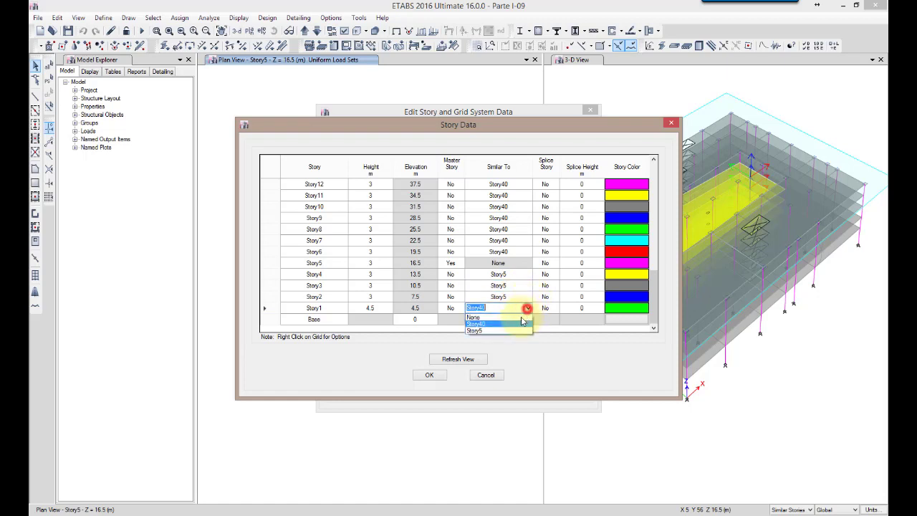
{"action": "left_click", "coordinate": [511, 330]}
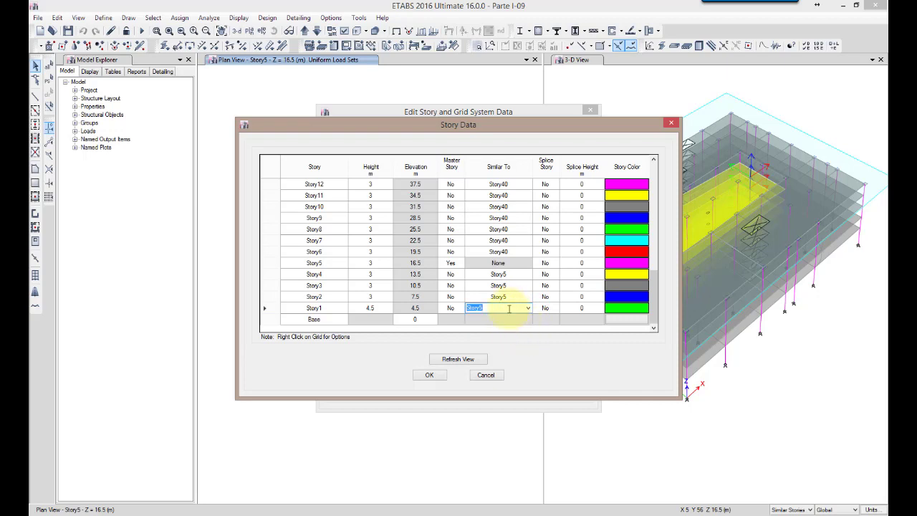
{"action": "left_click", "coordinate": [484, 319]}
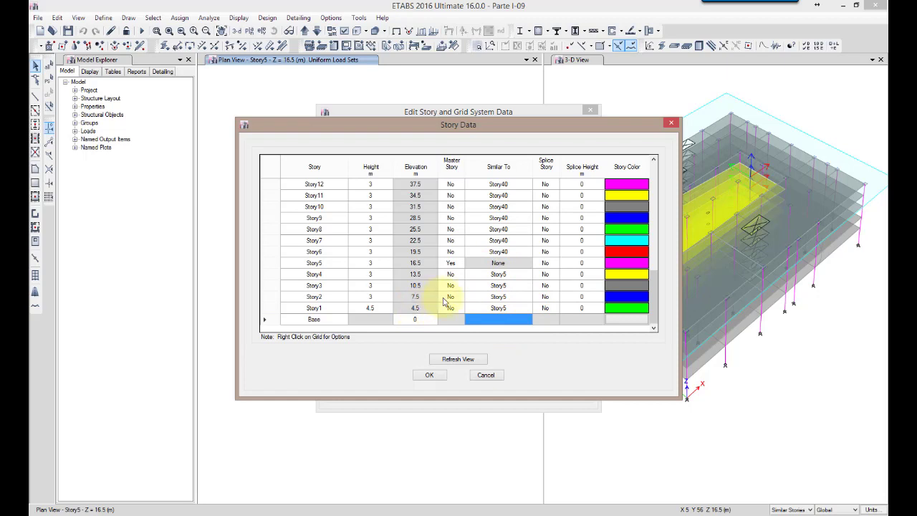
{"action": "left_click_drag", "start_coordinate": [657, 286], "coordinate": [623, 347]}
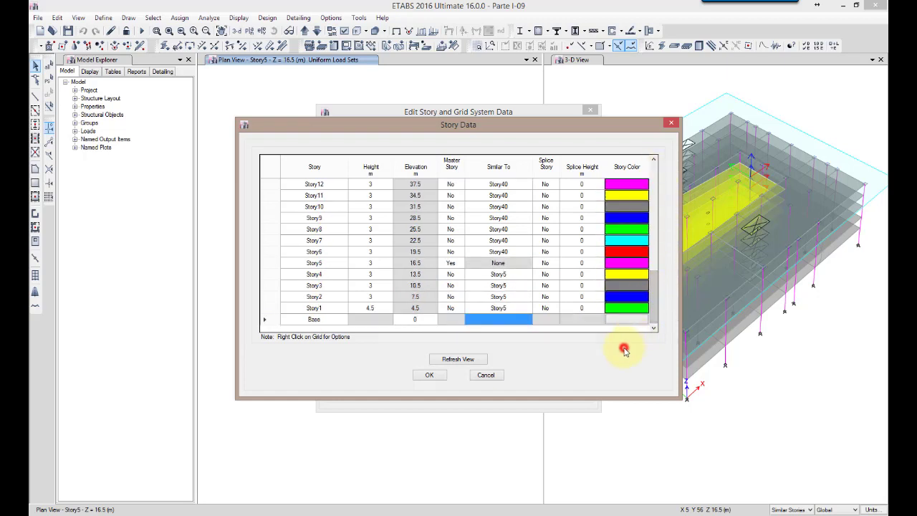
{"action": "left_click", "coordinate": [424, 376]}
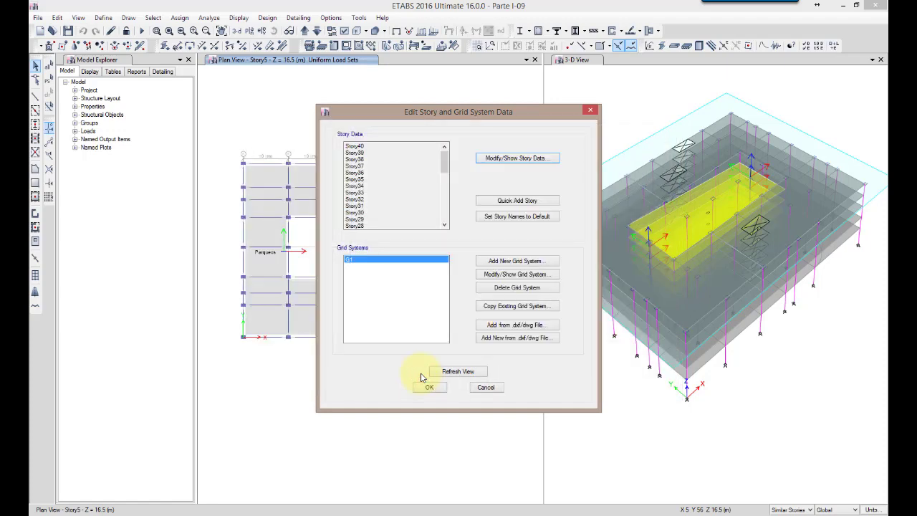
{"action": "left_click", "coordinate": [430, 387]}
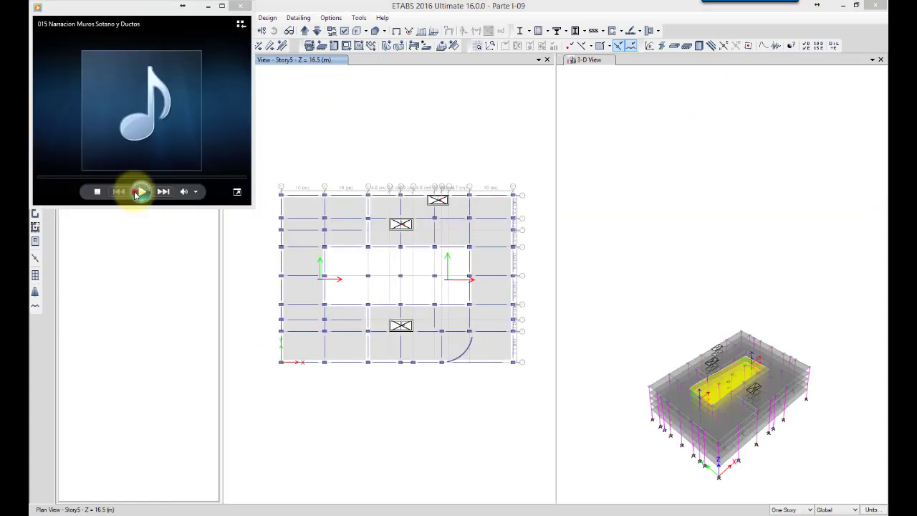
{"action": "left_click", "coordinate": [141, 191]}
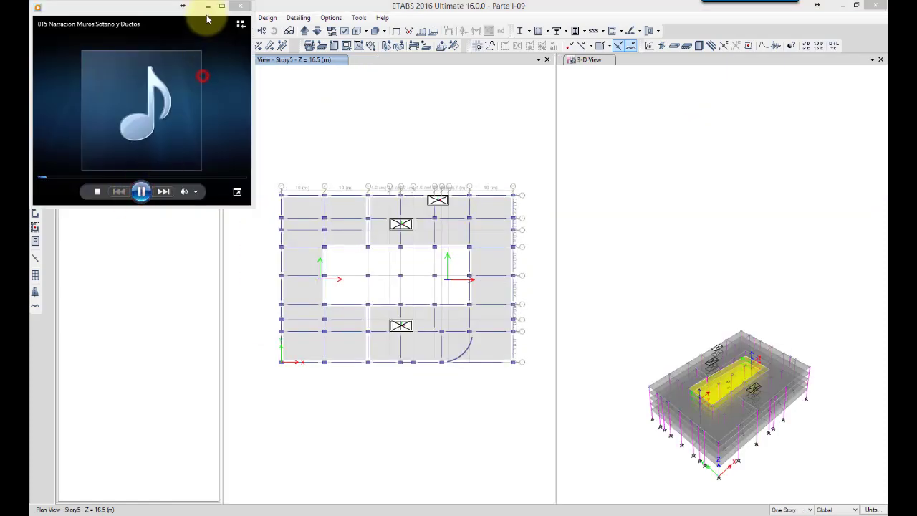
{"action": "left_click", "coordinate": [240, 6]}
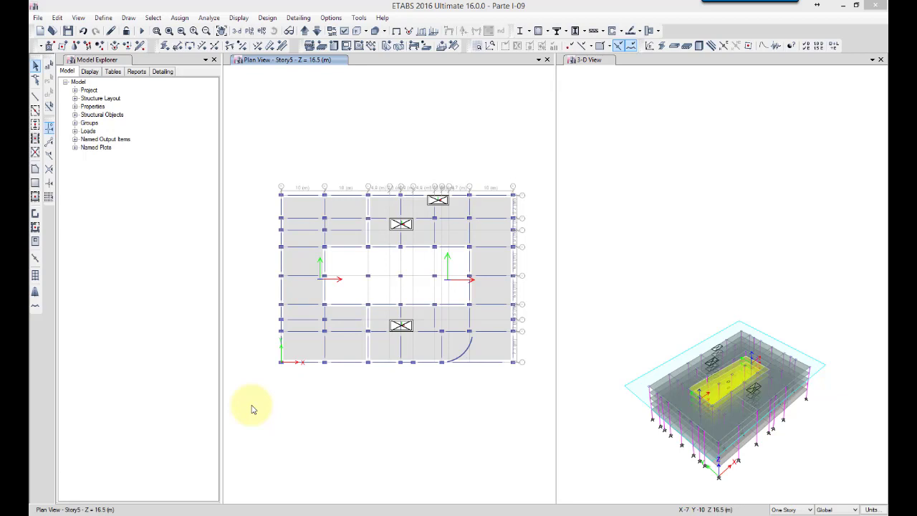
Set the story scope to Similar Stories and make the 3-D view active
{"action": "left_click", "coordinate": [788, 510]}
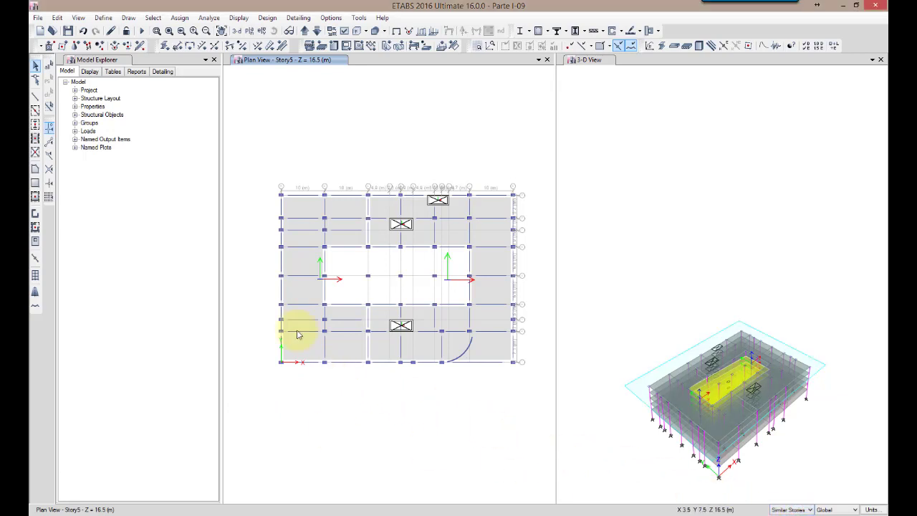
{"action": "left_click", "coordinate": [665, 198]}
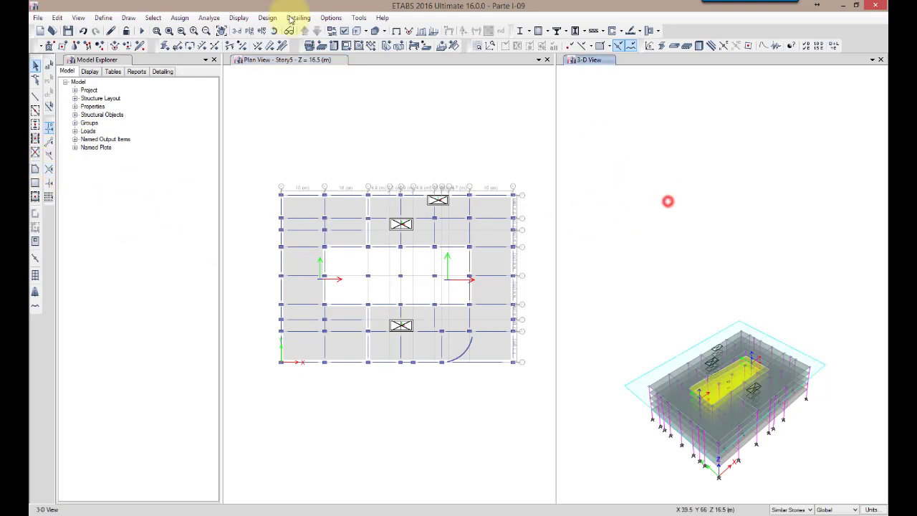
Set the building view limits of the 3-D view so that the top story is Story40
{"action": "left_click", "coordinate": [77, 17]}
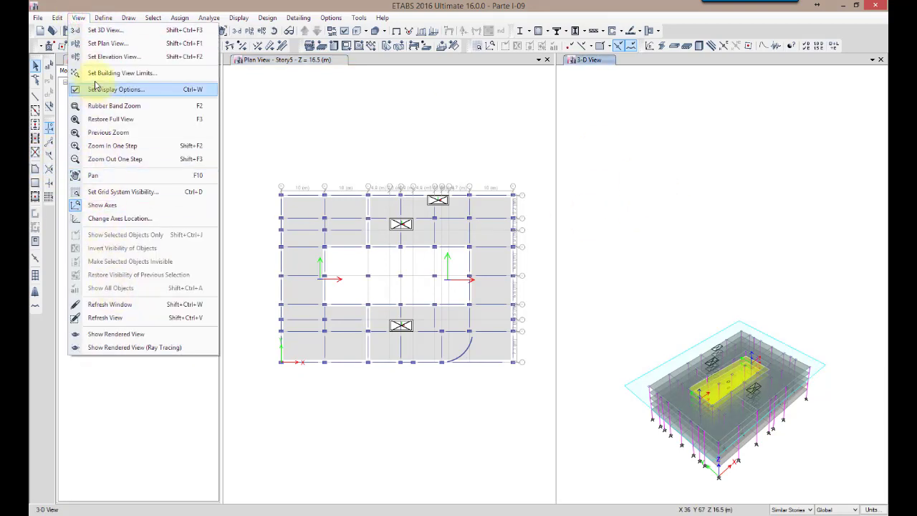
{"action": "left_click", "coordinate": [118, 72]}
{"action": "left_click", "coordinate": [473, 319]}
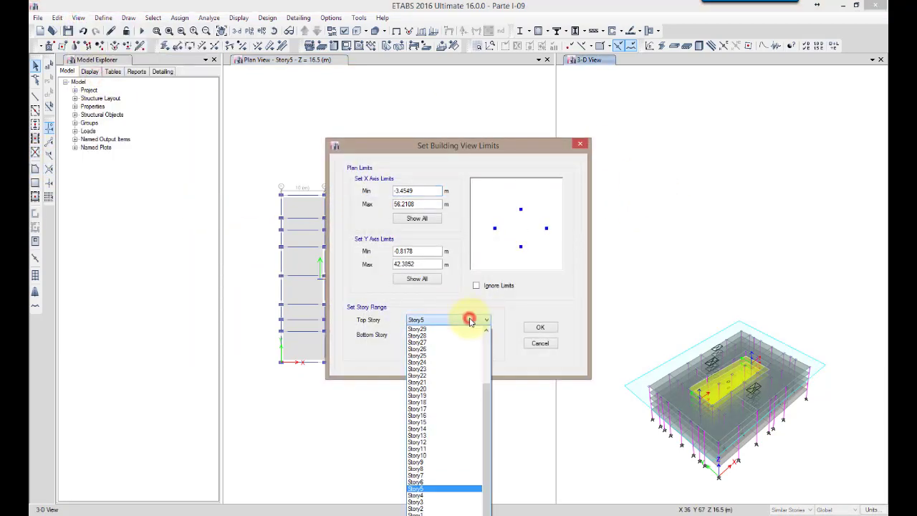
{"action": "scroll", "coordinate": [464, 334], "scroll_direction": "up", "scroll_amount": 1}
{"action": "scroll", "coordinate": [465, 333], "scroll_direction": "up", "scroll_amount": 4}
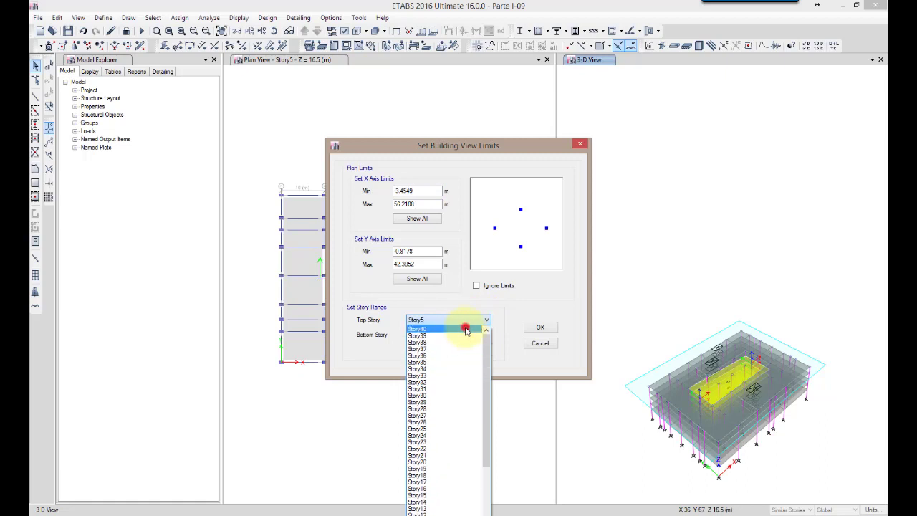
{"action": "left_click", "coordinate": [466, 330]}
{"action": "left_click", "coordinate": [530, 327]}
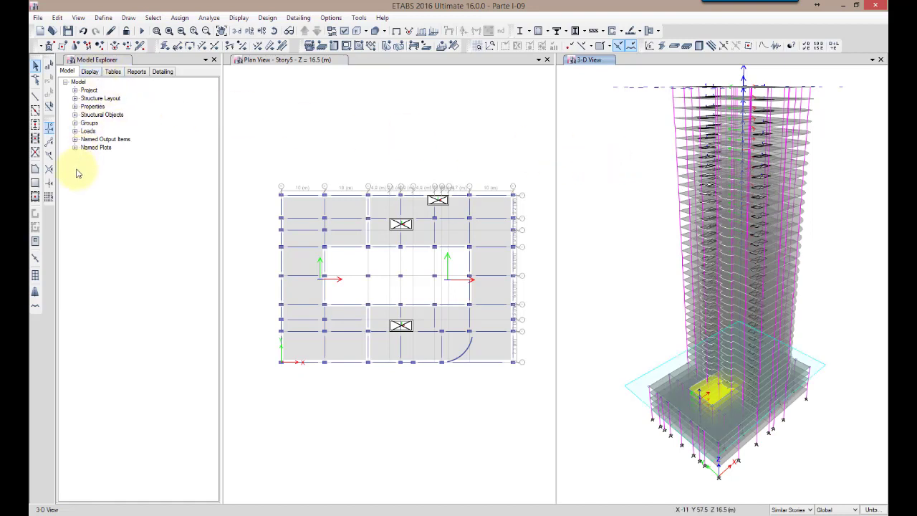
Quick-draw MC150mm pier walls along all four perimeter grid lines of the Story5 plan for the similar stories
{"action": "left_click", "coordinate": [251, 179]}
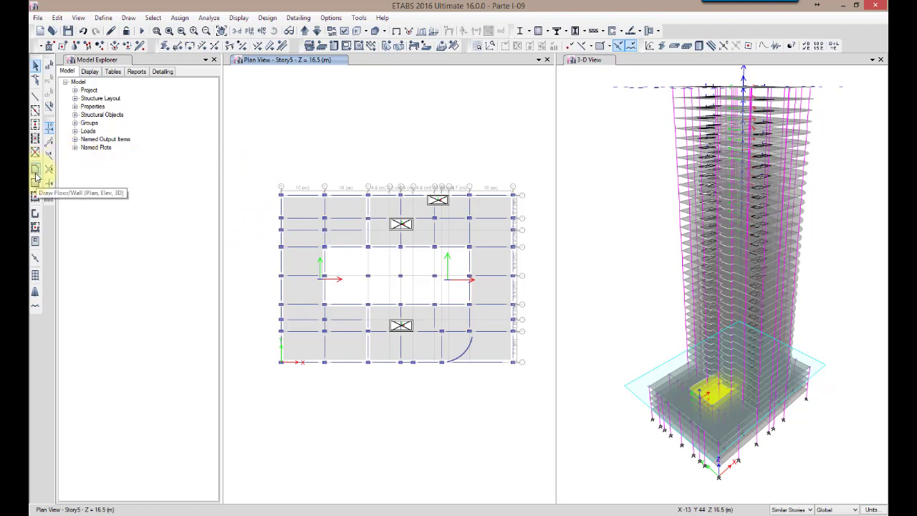
{"action": "left_click", "coordinate": [35, 228]}
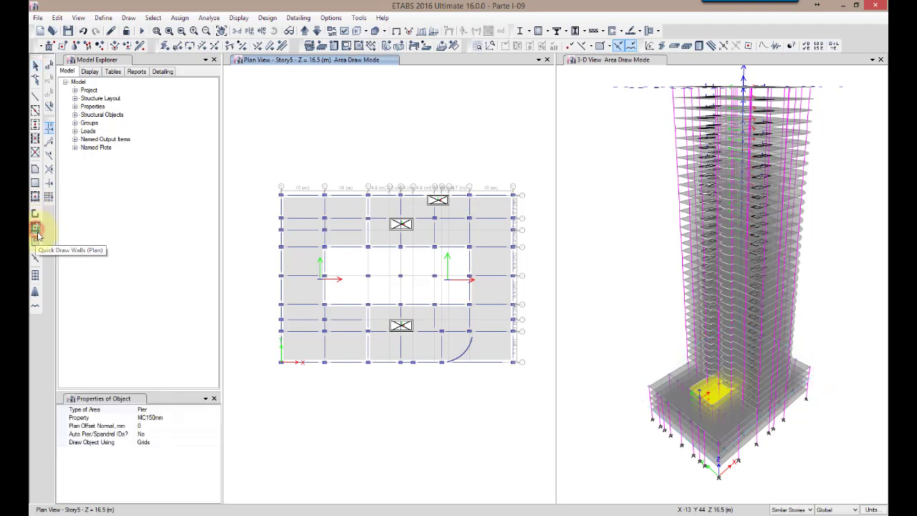
{"action": "mouse_move", "coordinate": [261, 202]}
{"action": "left_mouse_down"}
{"action": "mouse_move", "coordinate": [531, 184]}
{"action": "mouse_move", "coordinate": [531, 175]}
{"action": "left_mouse_up"}
{"action": "left_click_drag", "start_coordinate": [506, 372], "coordinate": [536, 180]}
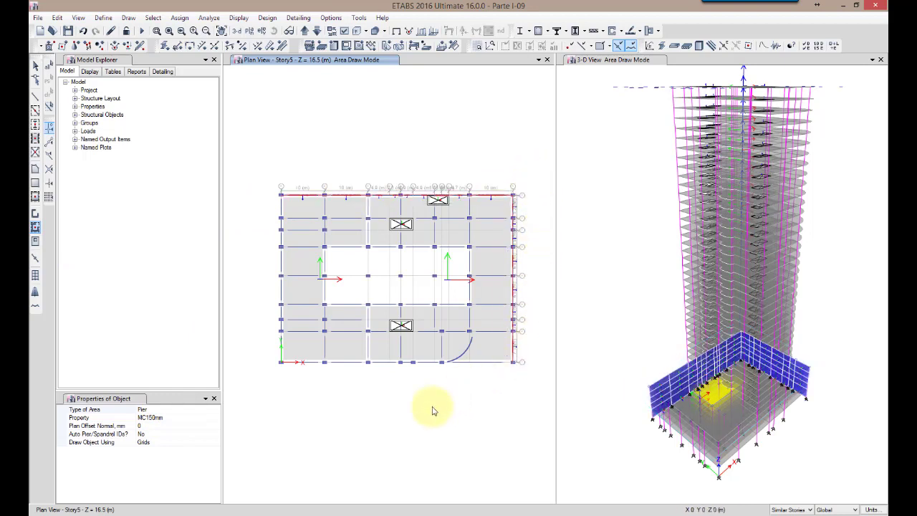
{"action": "left_click_drag", "start_coordinate": [267, 374], "coordinate": [521, 356]}
{"action": "left_click_drag", "start_coordinate": [267, 373], "coordinate": [285, 181]}
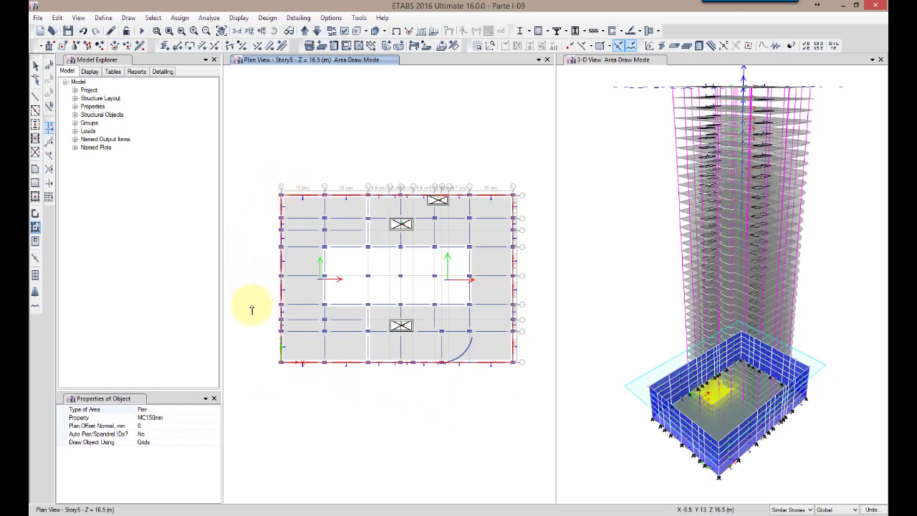
{"action": "left_click", "coordinate": [33, 68]}
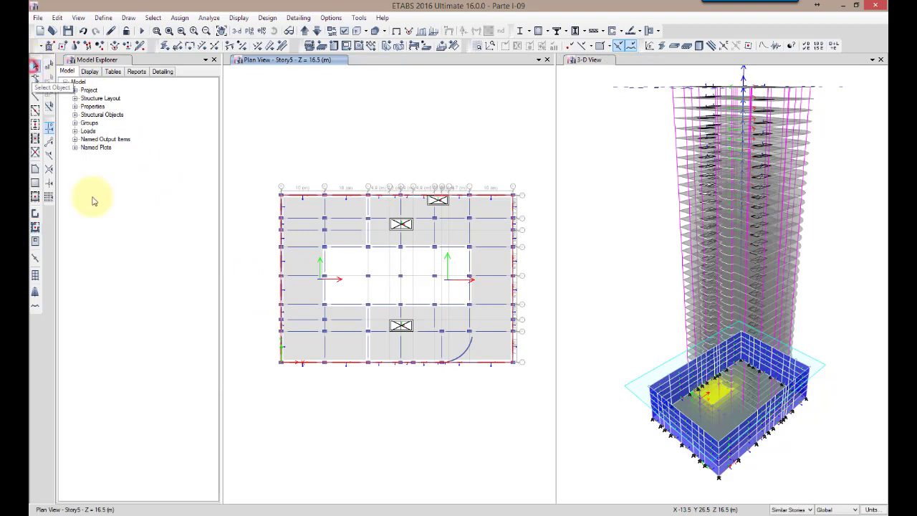
Colour the 3-D view by object type instead of section properties and bring the walled base into view
{"action": "left_click", "coordinate": [610, 428]}
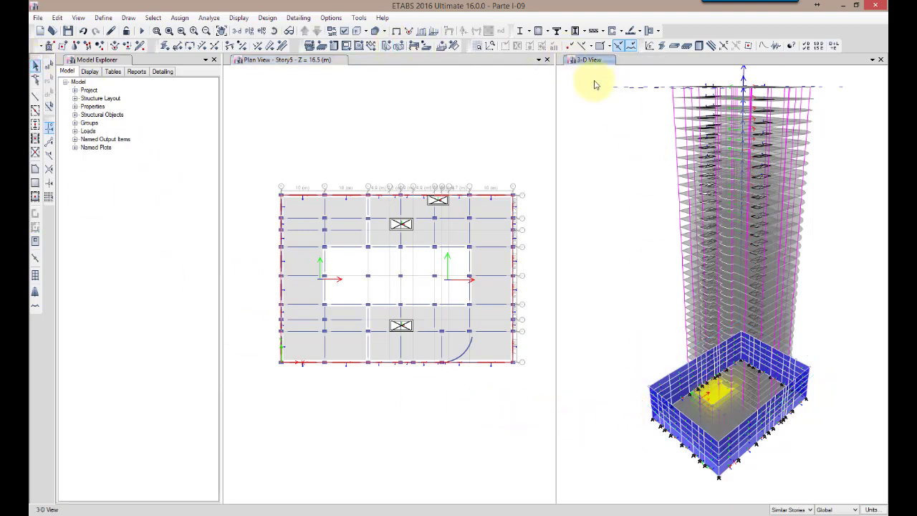
{"action": "left_click", "coordinate": [344, 33]}
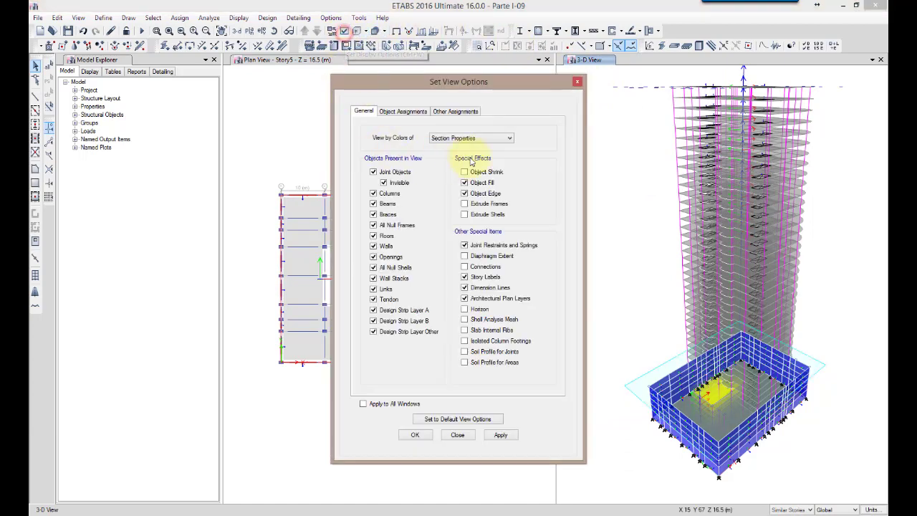
{"action": "left_click", "coordinate": [471, 137]}
{"action": "left_click", "coordinate": [473, 148]}
{"action": "left_click", "coordinate": [415, 435]}
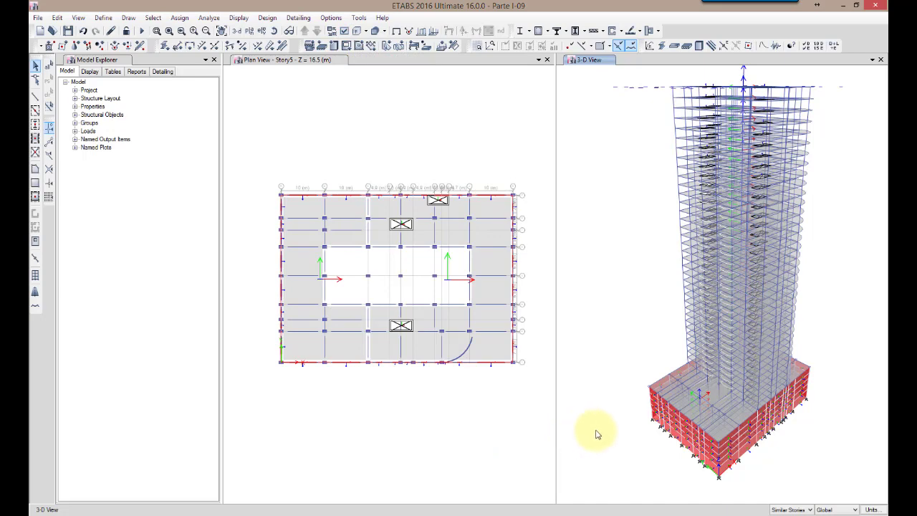
{"action": "middle_click_drag", "start_coordinate": [594, 432], "coordinate": [592, 406]}
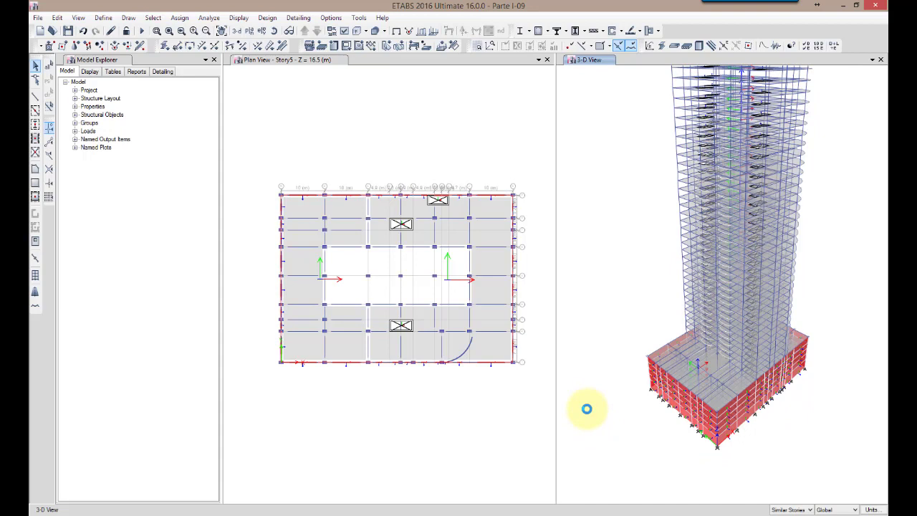
Set the story scope to All Stories and restore the default 3-D view of the tower
{"action": "left_click", "coordinate": [436, 119]}
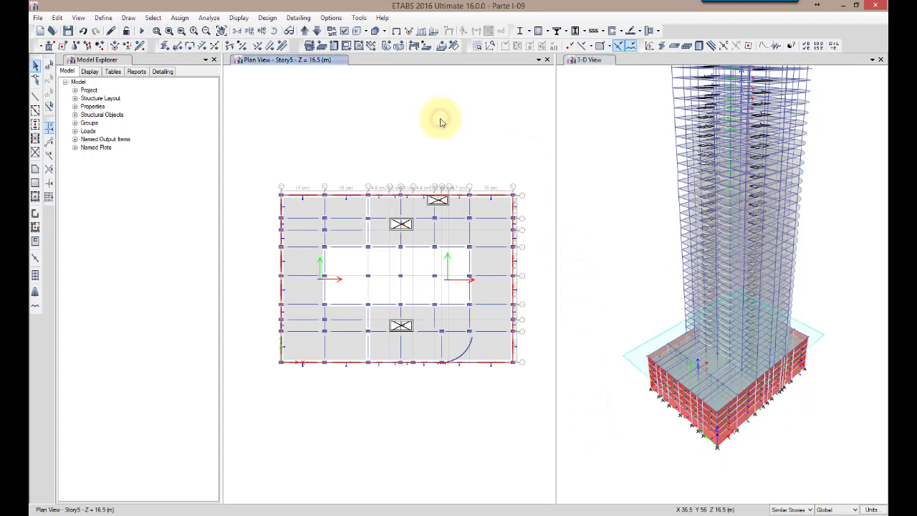
{"action": "left_click", "coordinate": [779, 510]}
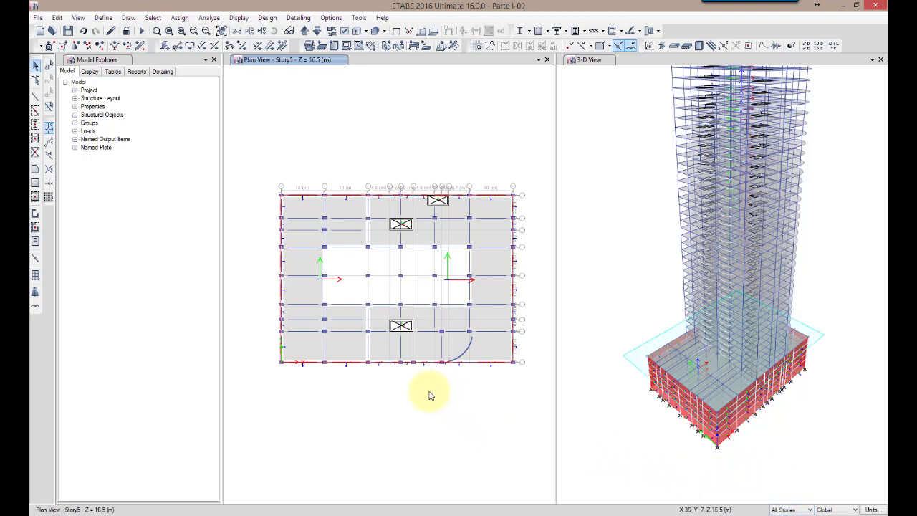
{"action": "left_click", "coordinate": [157, 30]}
{"action": "left_click_drag", "start_coordinate": [342, 381], "coordinate": [434, 302]}
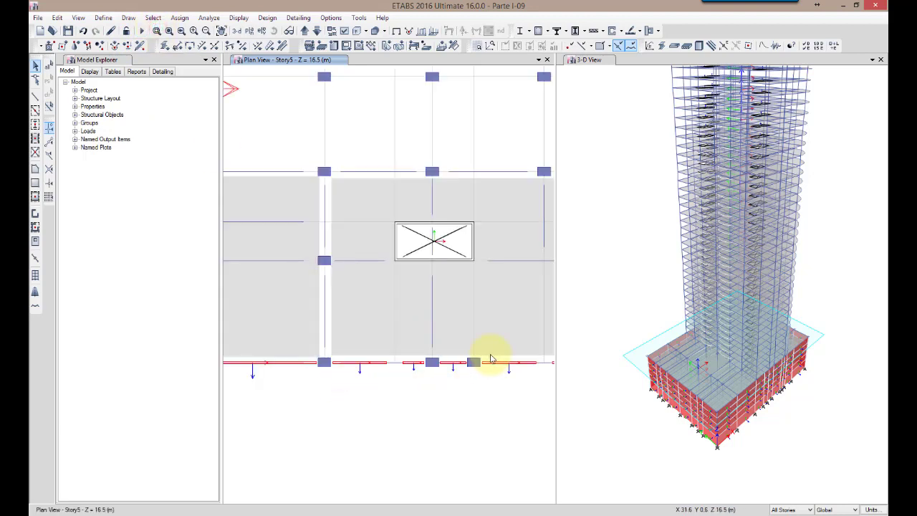
{"action": "left_click", "coordinate": [633, 279]}
{"action": "left_click", "coordinate": [237, 31]}
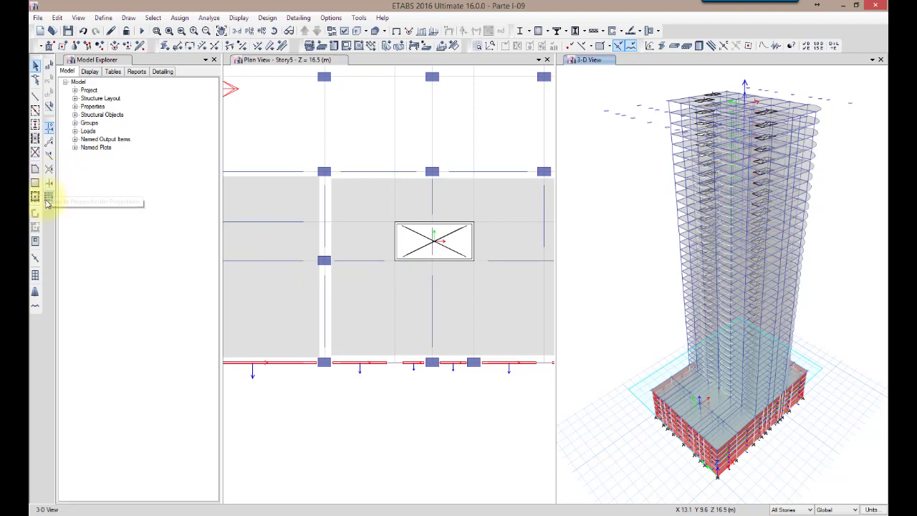
Quick-draw MC150mm walls on all stories around the lower plan's shaft opening and across its middle
{"action": "left_click", "coordinate": [322, 449]}
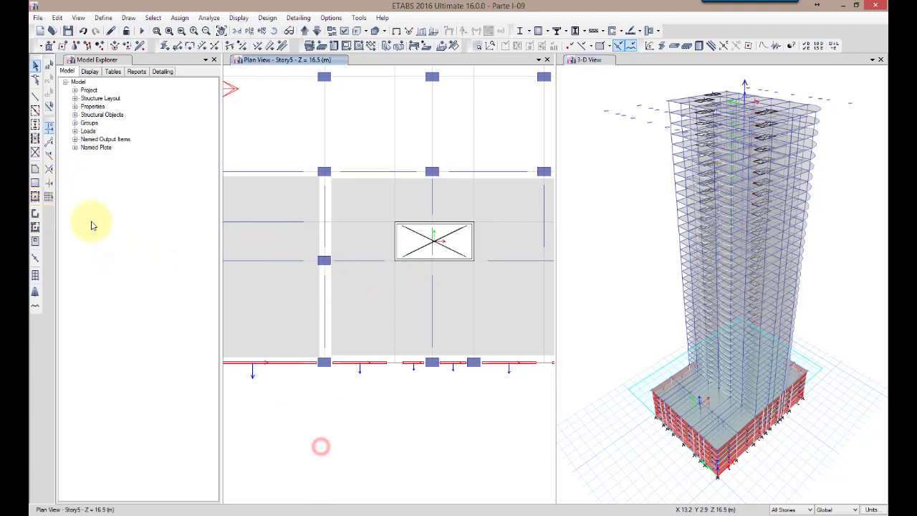
{"action": "left_click", "coordinate": [33, 229]}
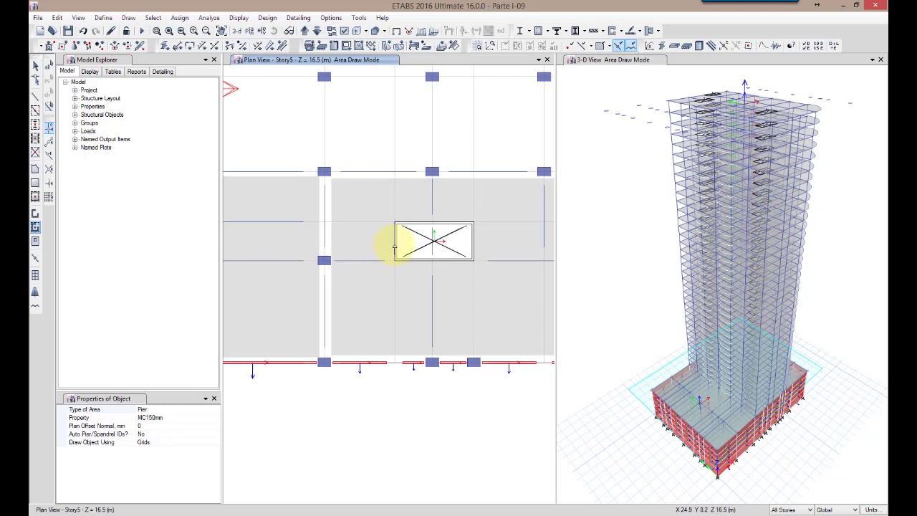
{"action": "left_click", "coordinate": [395, 246]}
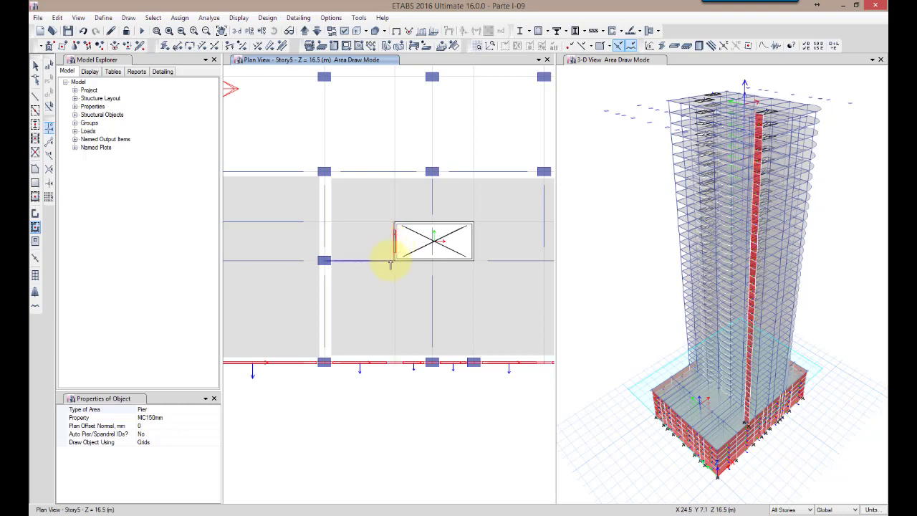
{"action": "left_click", "coordinate": [473, 245]}
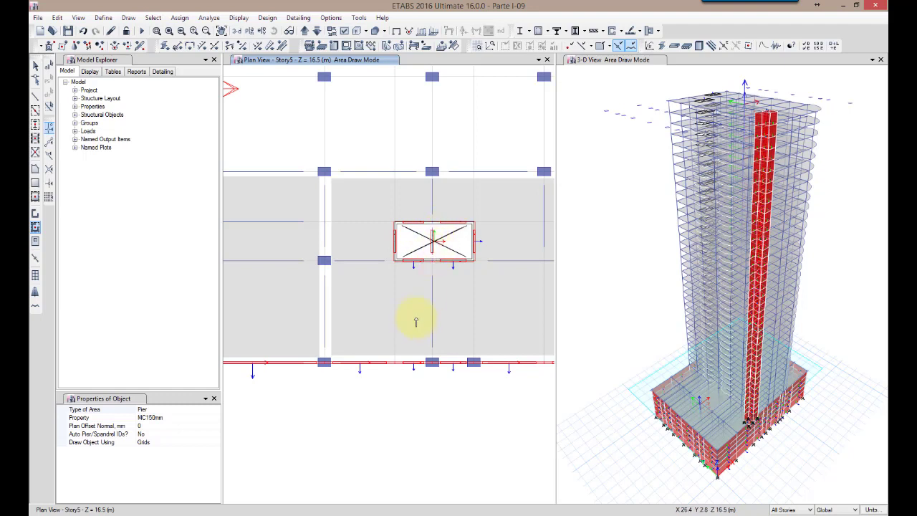
Quick-draw MC150mm walls on all stories around the upper shaft opening between grids D and F, with a dividing wall on grid E
{"action": "scroll", "coordinate": [446, 152], "scroll_direction": "down", "scroll_amount": 5}
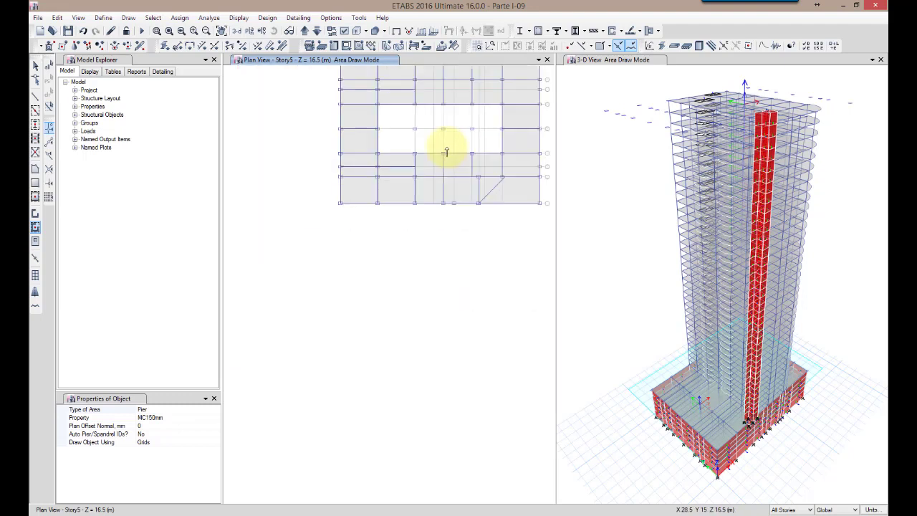
{"action": "middle_click_drag", "start_coordinate": [454, 171], "coordinate": [447, 263]}
{"action": "scroll", "coordinate": [444, 208], "scroll_direction": "up", "scroll_amount": 5}
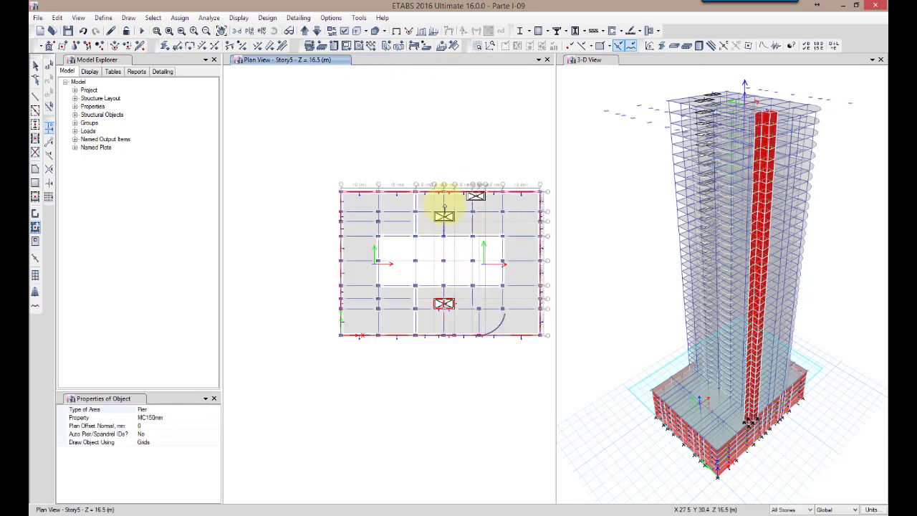
{"action": "left_click", "coordinate": [428, 276]}
{"action": "left_click", "coordinate": [465, 275]}
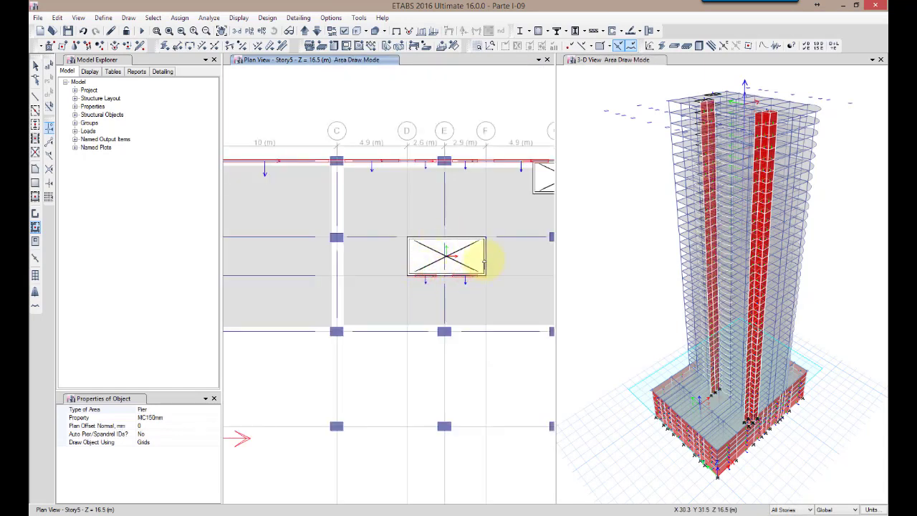
{"action": "left_click", "coordinate": [485, 259]}
{"action": "left_click", "coordinate": [407, 261]}
{"action": "left_click", "coordinate": [457, 237]}
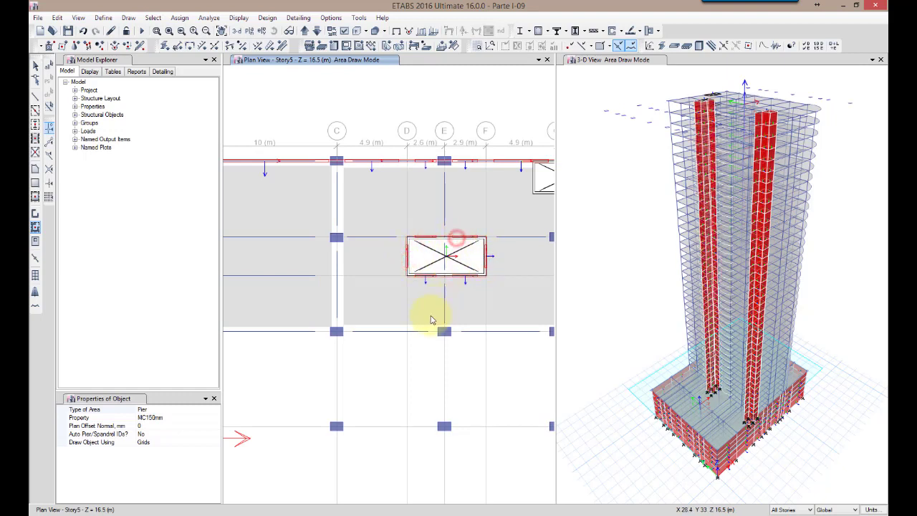
Draw straight MC150mm walls on the shaft opening near grids G to I: two 2.3 m side walls and a 4.95 m lower wall
{"action": "scroll", "coordinate": [412, 290], "scroll_direction": "down", "scroll_amount": 5}
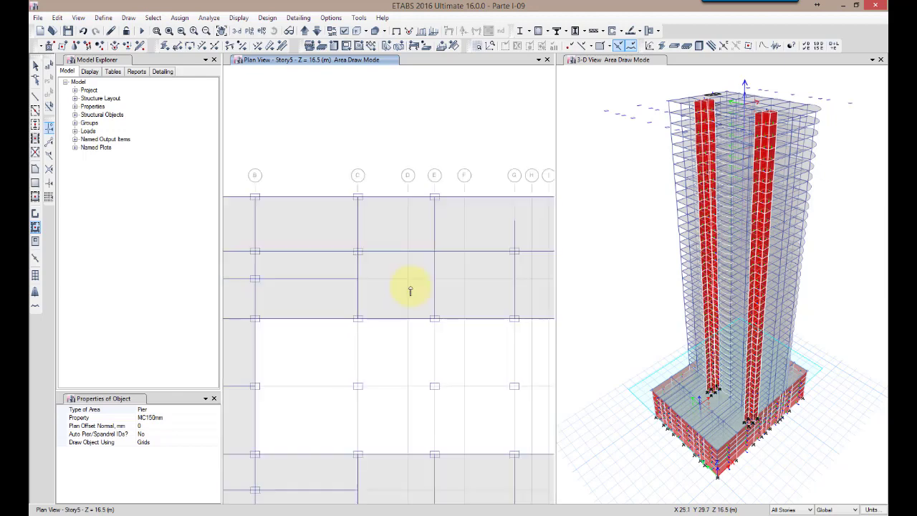
{"action": "middle_click_drag", "start_coordinate": [471, 331], "coordinate": [430, 317]}
{"action": "scroll", "coordinate": [454, 199], "scroll_direction": "up", "scroll_amount": 3}
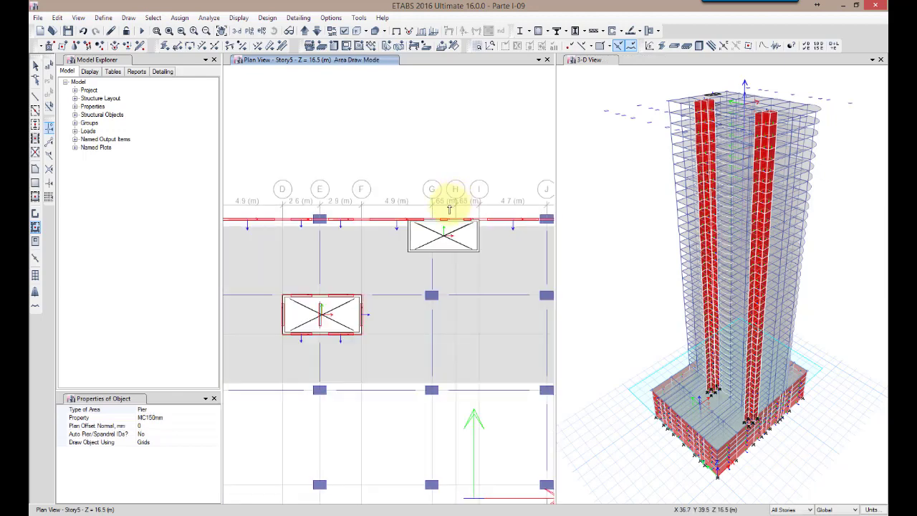
{"action": "left_click", "coordinate": [33, 215]}
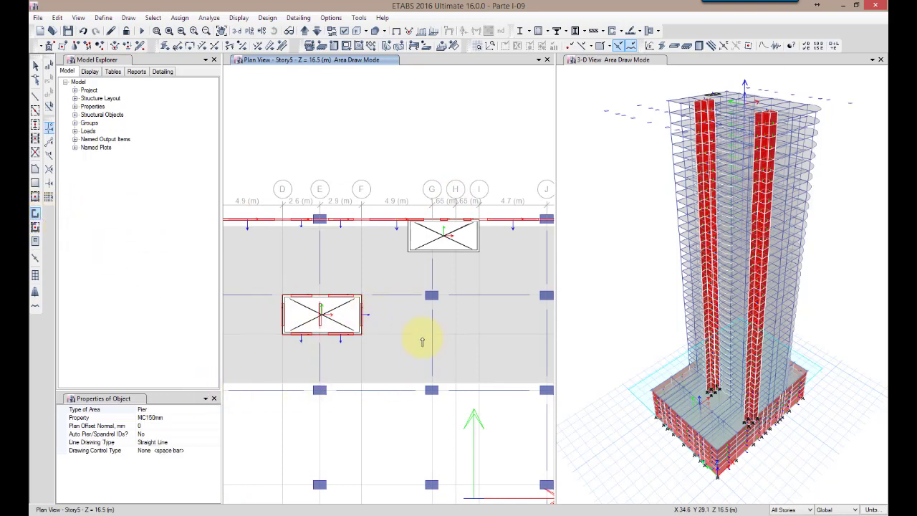
{"action": "scroll", "coordinate": [452, 226], "scroll_direction": "up", "scroll_amount": 1}
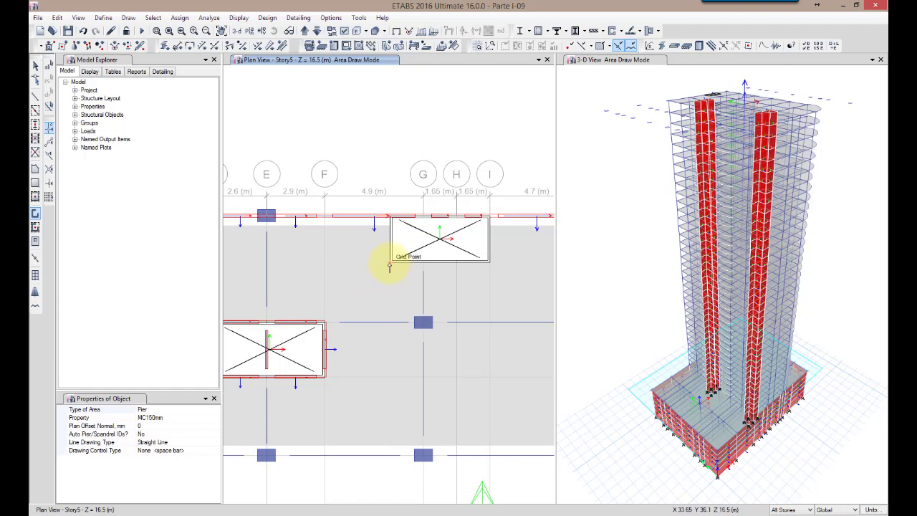
{"action": "left_click", "coordinate": [390, 262]}
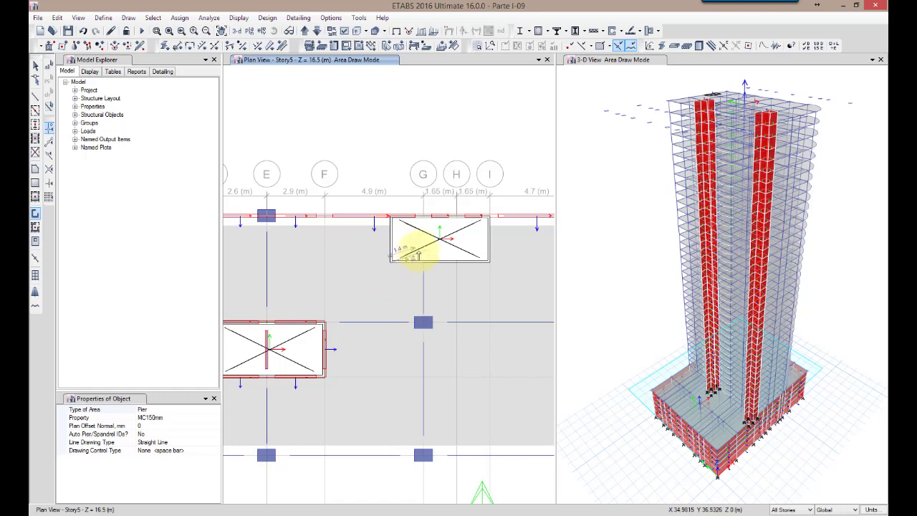
{"action": "double_click", "coordinate": [390, 216]}
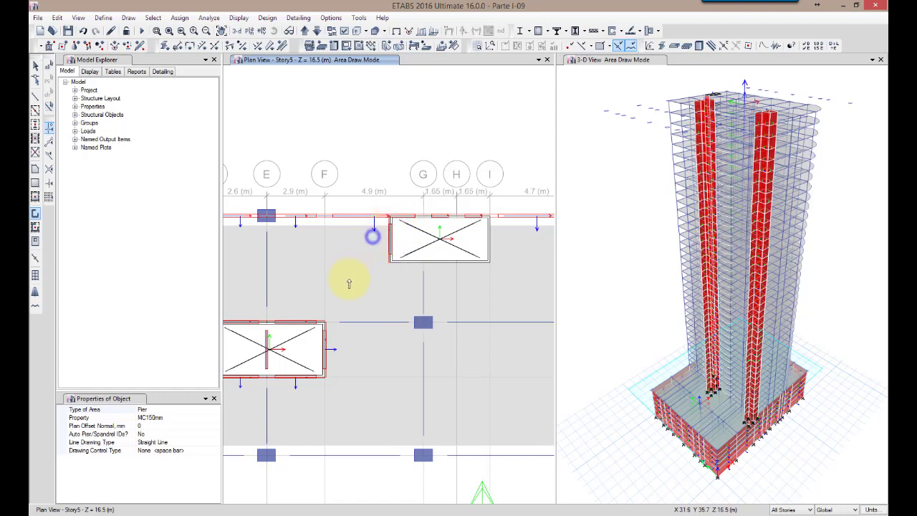
{"action": "left_click", "coordinate": [489, 261]}
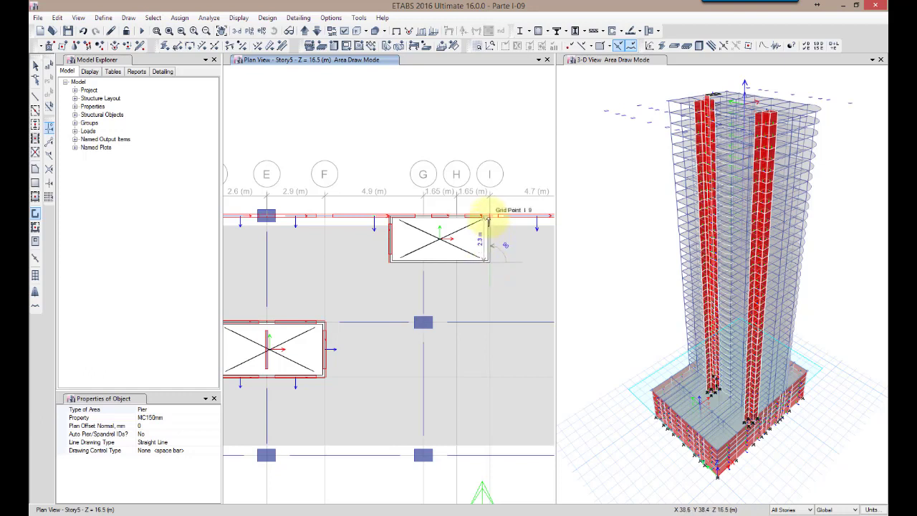
{"action": "double_click", "coordinate": [488, 216]}
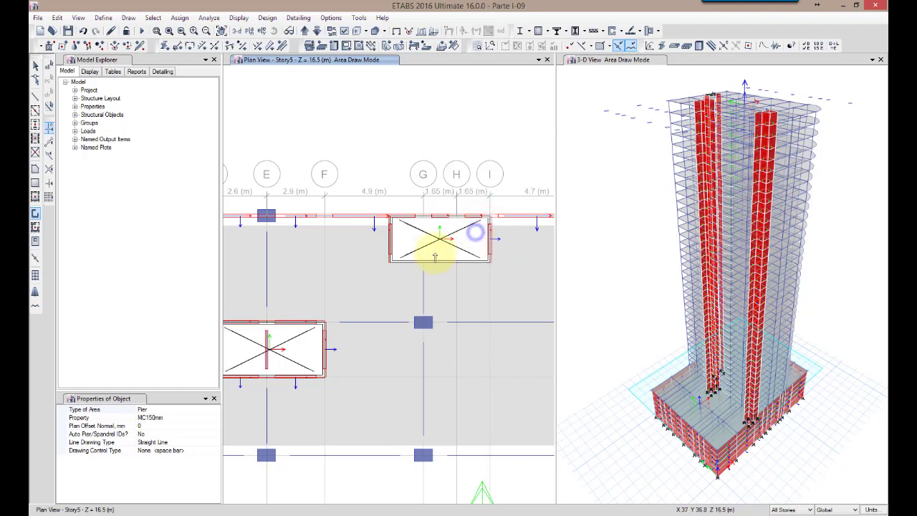
{"action": "left_click", "coordinate": [391, 262]}
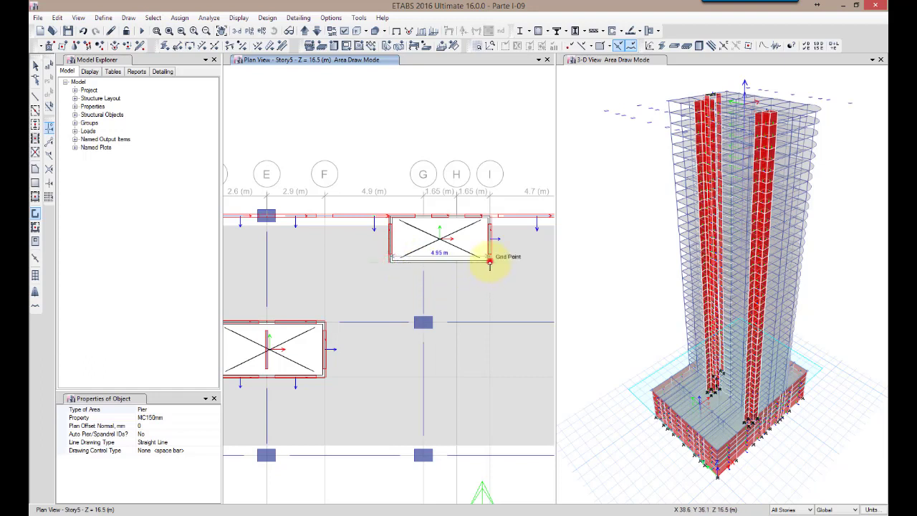
{"action": "double_click", "coordinate": [489, 261]}
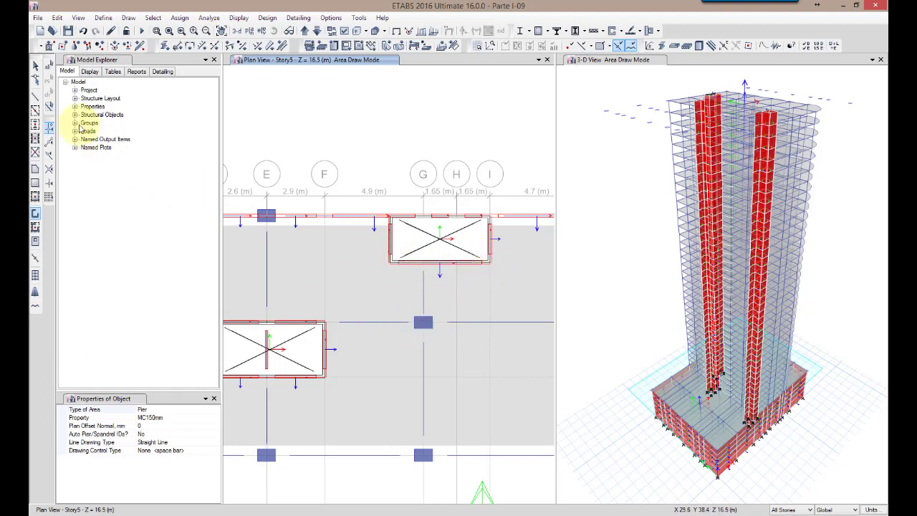
Draw straight MC150mm walls on all stories closing the shaft's grid 9 side, from the shaft corner through grids G and H to I
{"action": "left_click", "coordinate": [34, 68]}
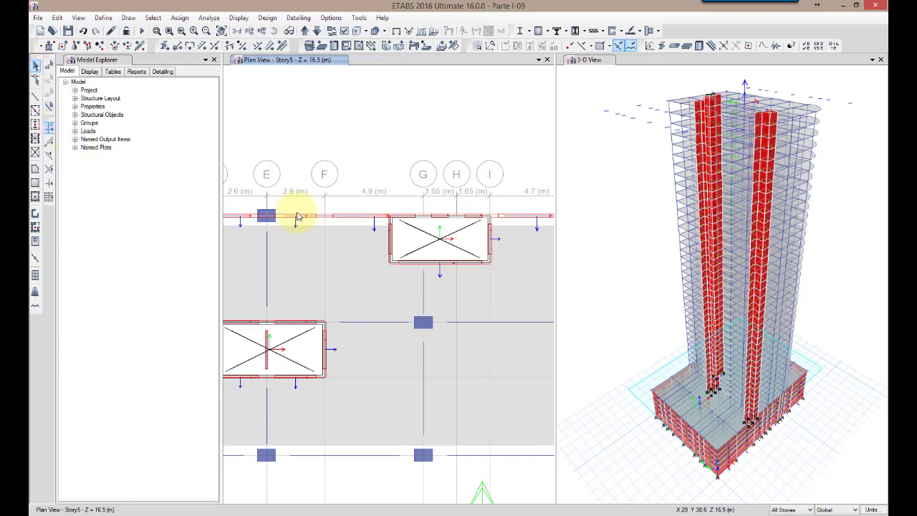
{"action": "scroll", "coordinate": [298, 216], "scroll_direction": "down", "scroll_amount": 2}
{"action": "scroll", "coordinate": [346, 222], "scroll_direction": "up", "scroll_amount": 3}
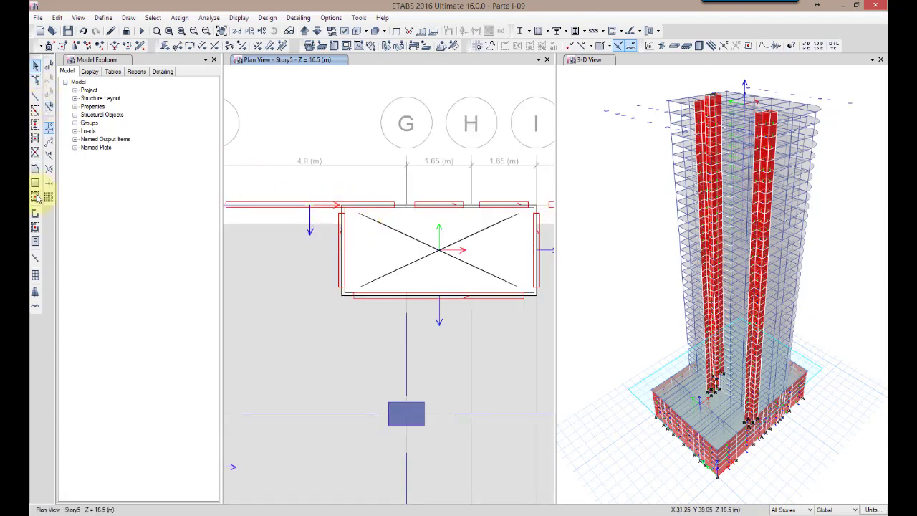
{"action": "left_click", "coordinate": [34, 214]}
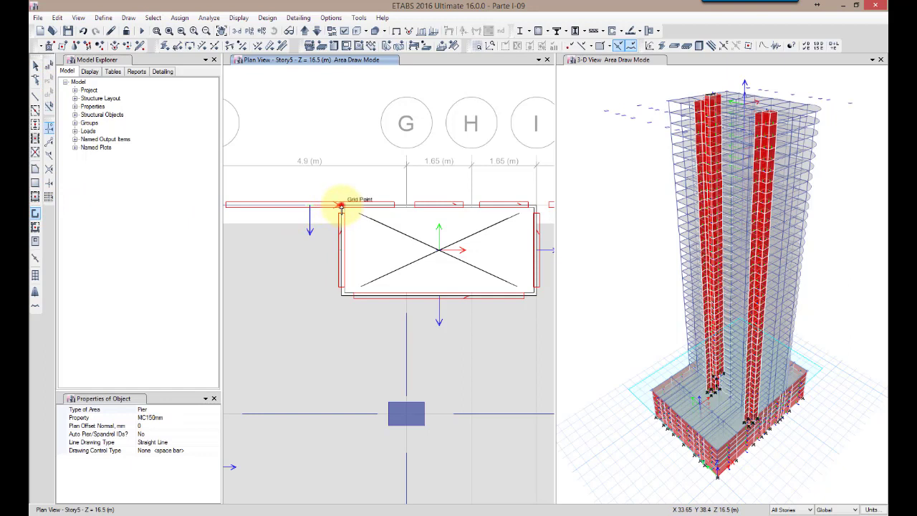
{"action": "left_click", "coordinate": [405, 205]}
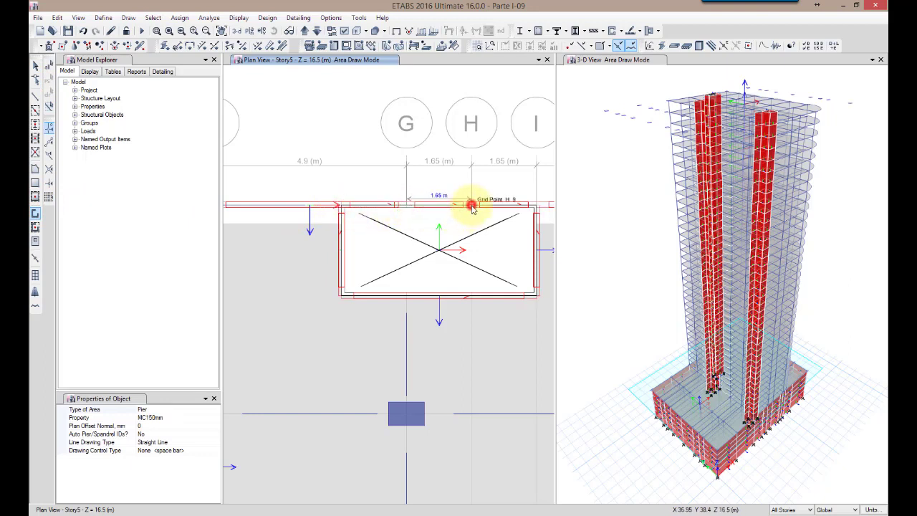
{"action": "left_click", "coordinate": [511, 224]}
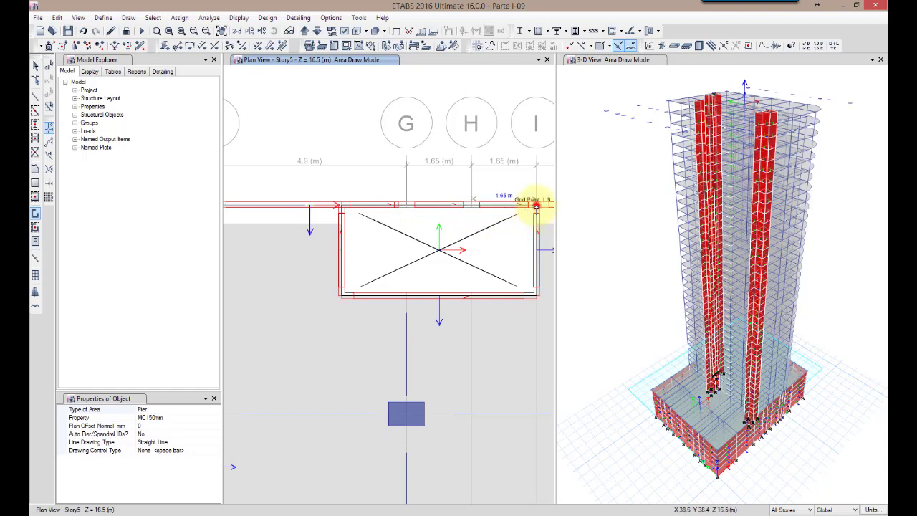
{"action": "left_click", "coordinate": [536, 208]}
{"action": "right_click", "coordinate": [527, 227]}
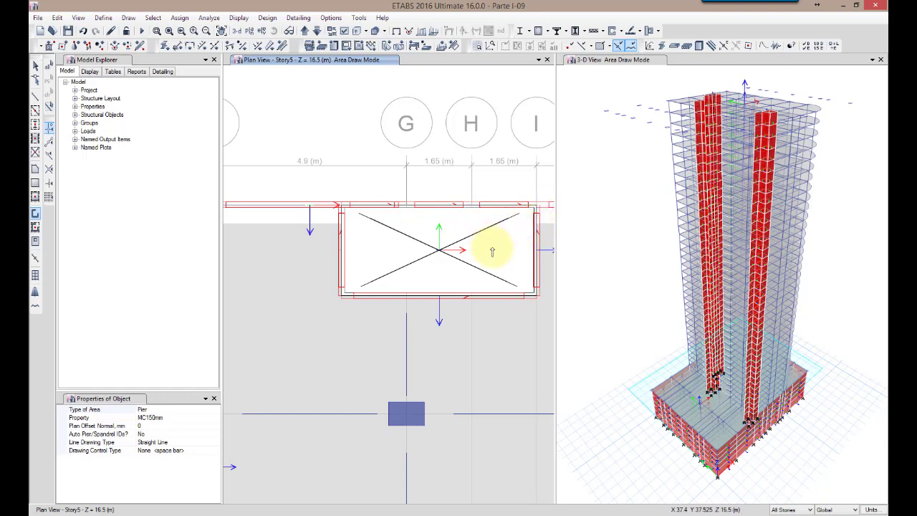
{"action": "left_click", "coordinate": [34, 66]}
Hide the horizon in the 3-D view of the tower
{"action": "left_click", "coordinate": [622, 262]}
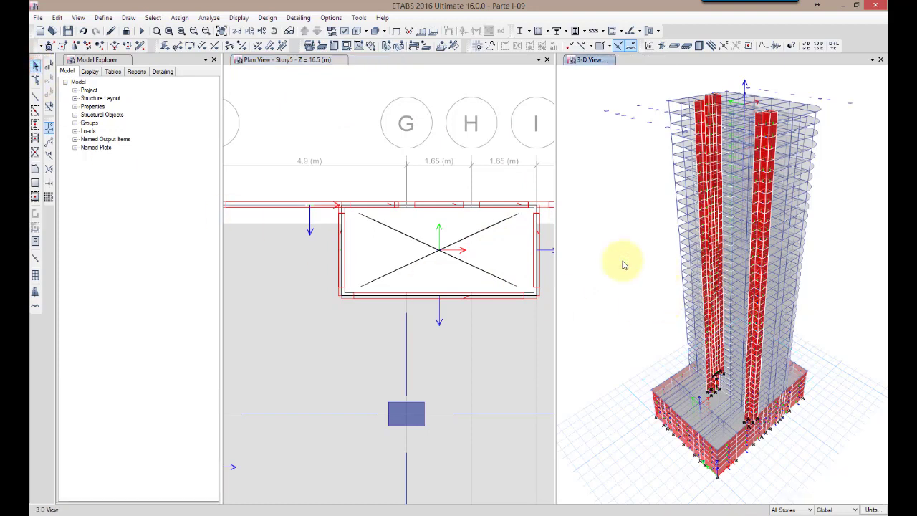
{"action": "left_click", "coordinate": [344, 30]}
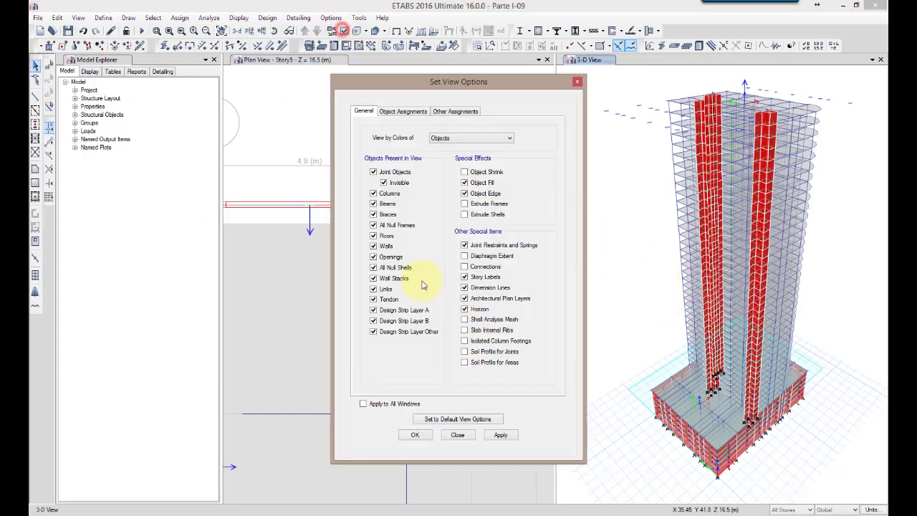
{"action": "left_click", "coordinate": [464, 308]}
{"action": "left_click", "coordinate": [415, 434]}
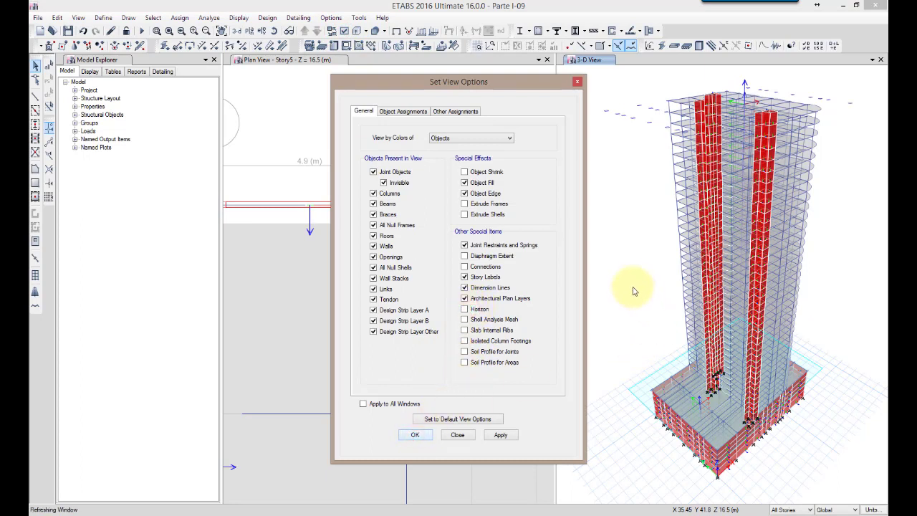
{"action": "left_click", "coordinate": [630, 242]}
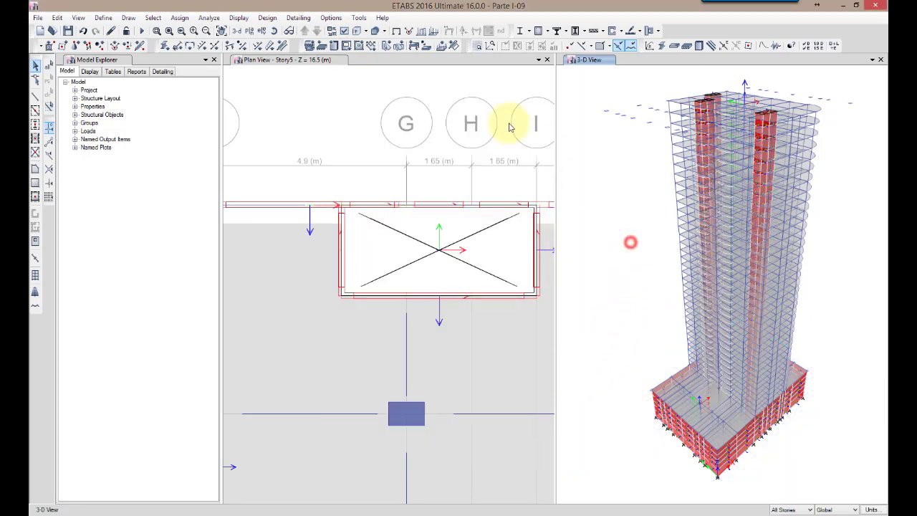
Examine the tower's walls, slabs and frames up close in a rendered 3-D view and close it
{"action": "left_click", "coordinate": [78, 17]}
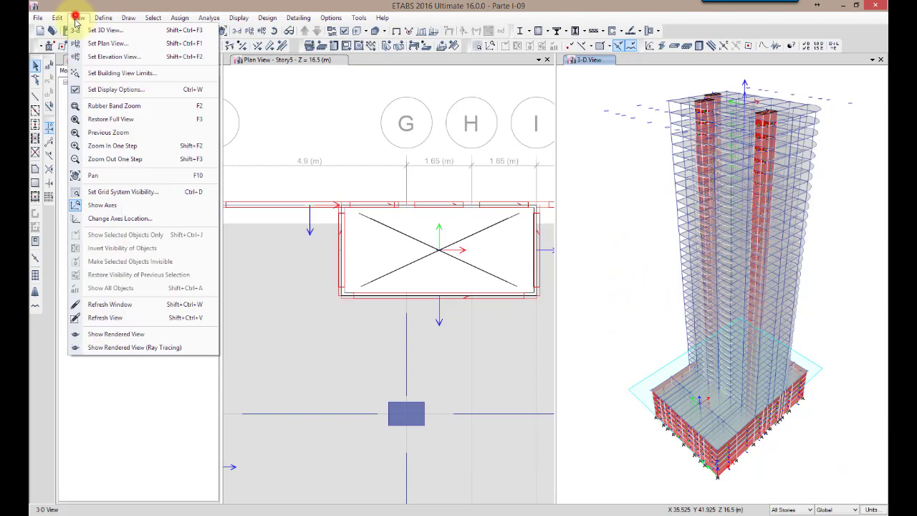
{"action": "left_click", "coordinate": [106, 335]}
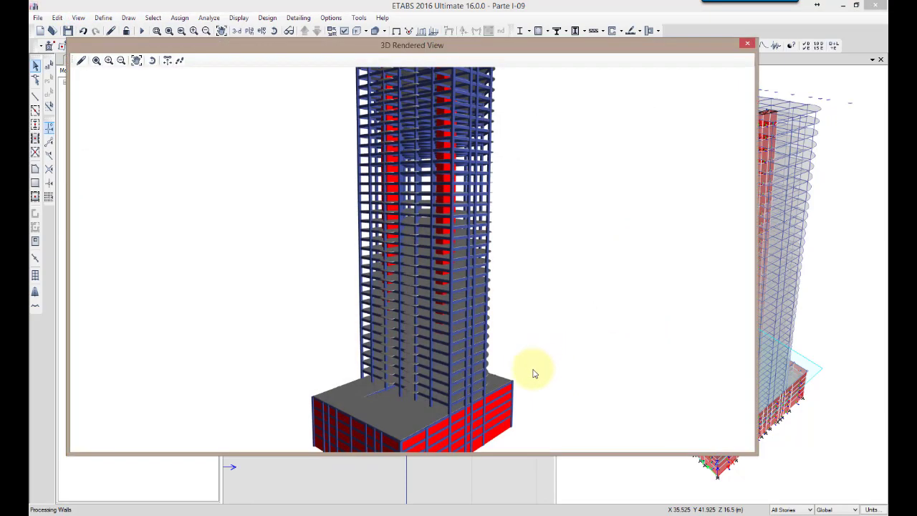
{"action": "left_click_drag", "start_coordinate": [522, 380], "coordinate": [395, 209]}
{"action": "scroll", "coordinate": [461, 270], "scroll_direction": "up", "scroll_amount": 4}
{"action": "scroll", "coordinate": [395, 204], "scroll_direction": "up", "scroll_amount": 5}
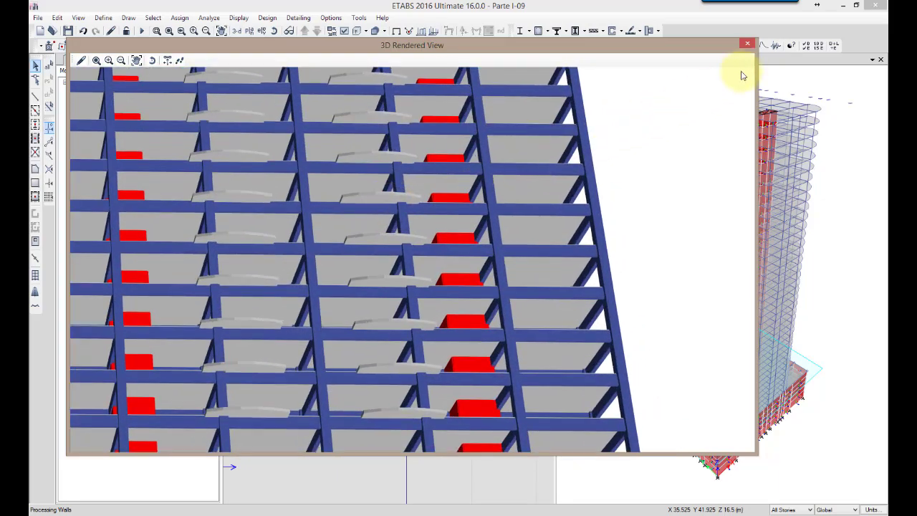
{"action": "left_click", "coordinate": [749, 45]}
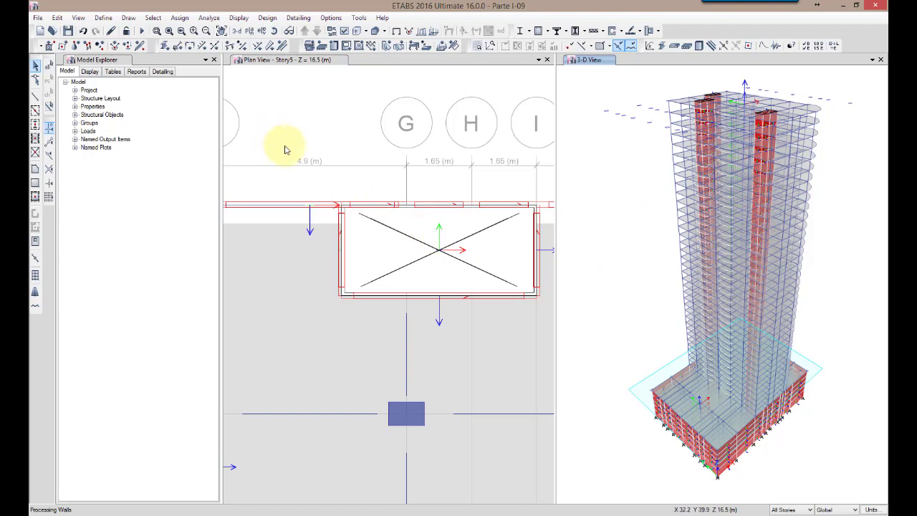
Save the model as Parte I-10.EDB, replacing the existing file
{"action": "left_click", "coordinate": [38, 18]}
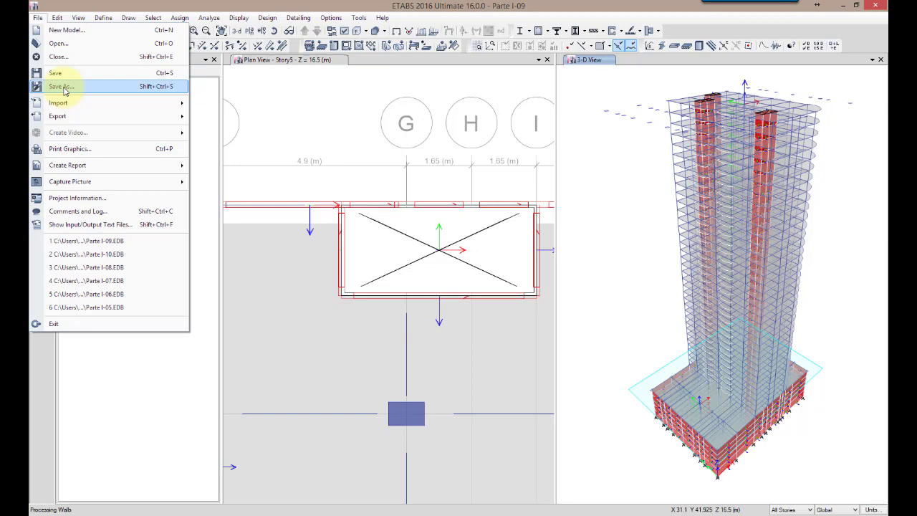
{"action": "left_click", "coordinate": [64, 86]}
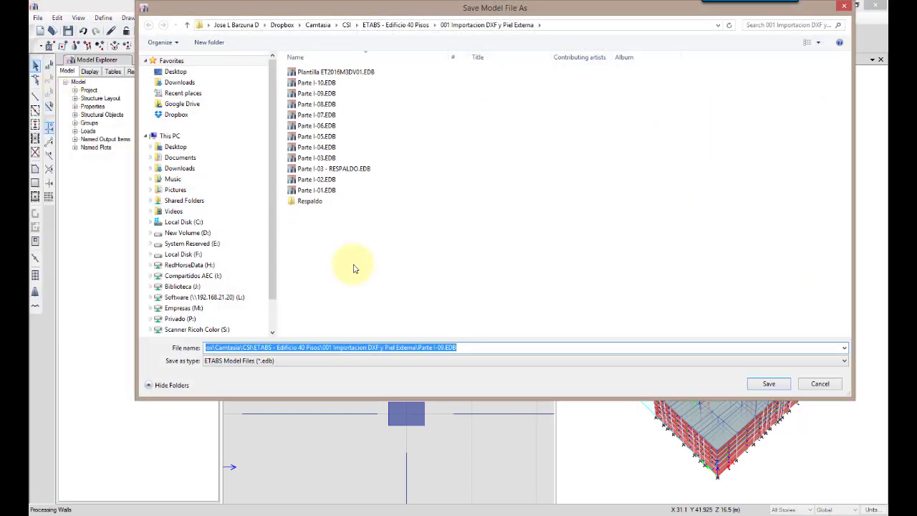
{"action": "left_click", "coordinate": [441, 348]}
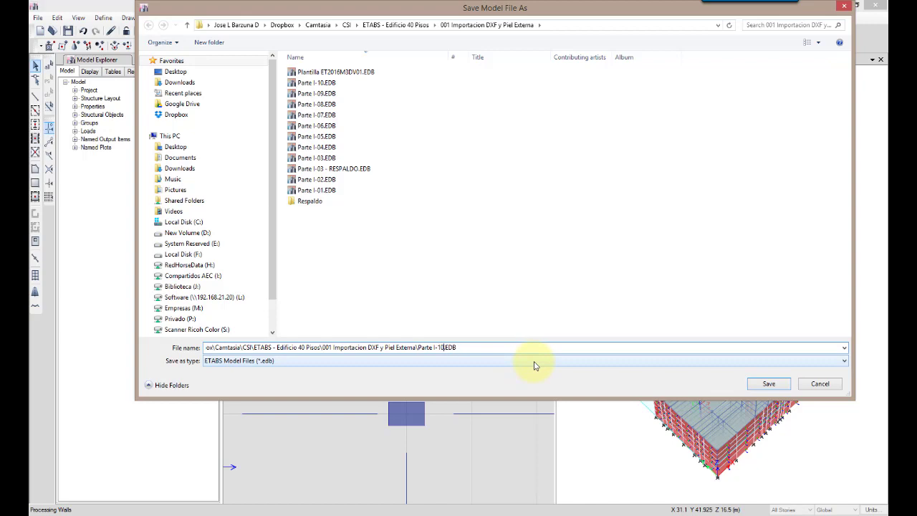
{"action": "left_click", "coordinate": [771, 383]}
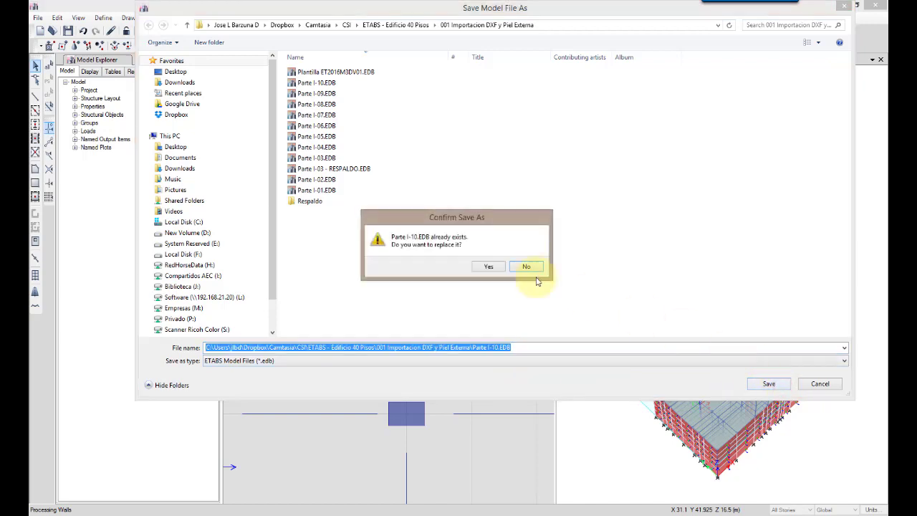
{"action": "left_click", "coordinate": [486, 268]}
Save another copy of the model as Parte I-11.EDB
{"action": "left_click", "coordinate": [36, 17]}
{"action": "left_click", "coordinate": [33, 84]}
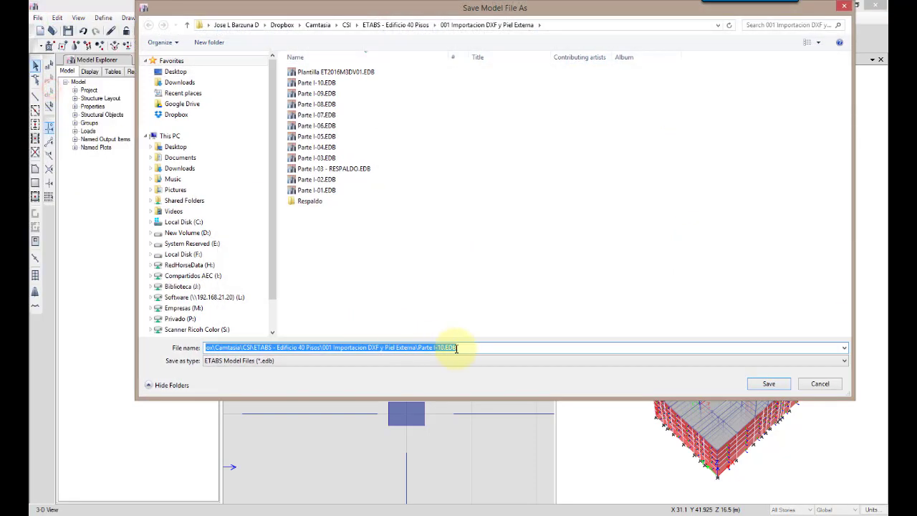
{"action": "left_click", "coordinate": [442, 346]}
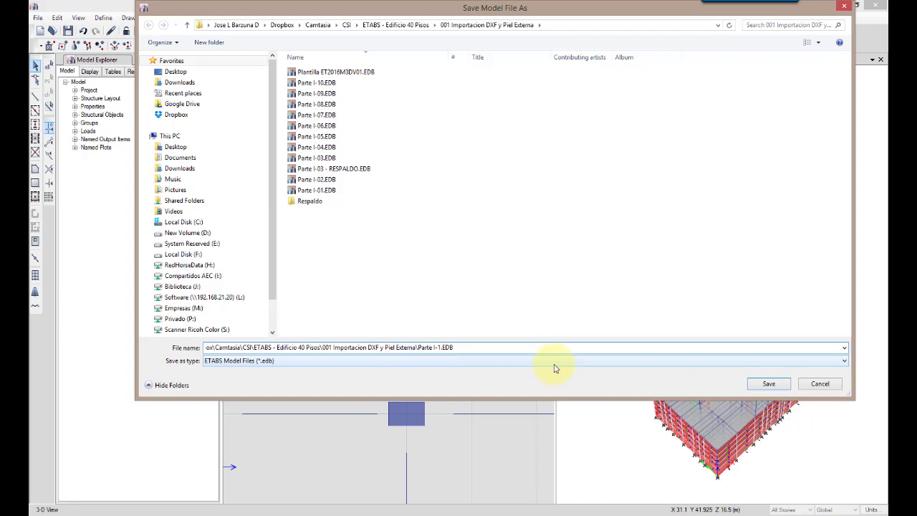
{"action": "left_click", "coordinate": [769, 384]}
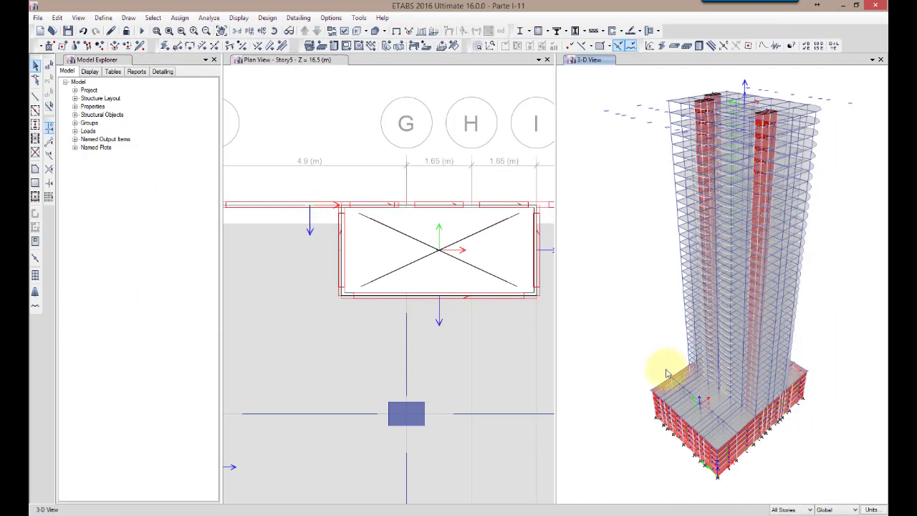
Replace the plan with the elevation at grid 9 and compare the lower-story walls around the shaft with object shrink off and on
{"action": "left_click", "coordinate": [542, 491]}
{"action": "left_click", "coordinate": [263, 30]}
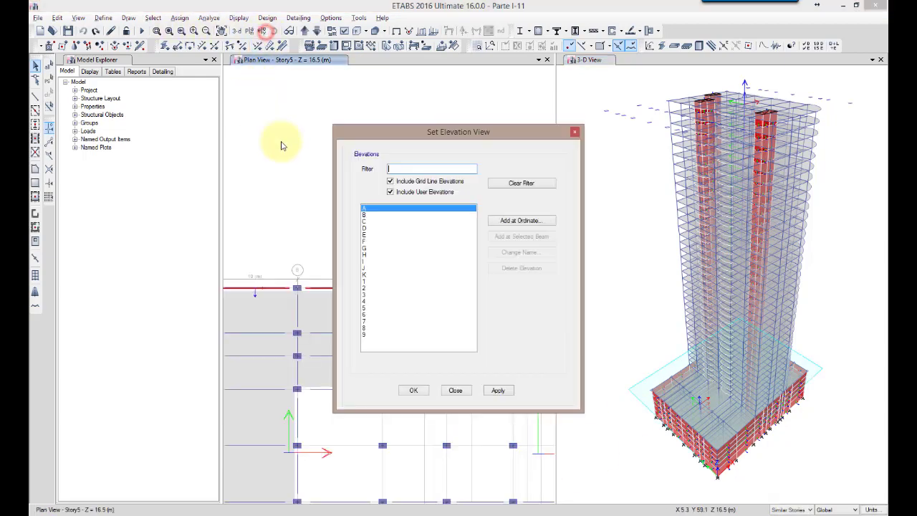
{"action": "left_click", "coordinate": [364, 334]}
{"action": "left_click", "coordinate": [413, 391]}
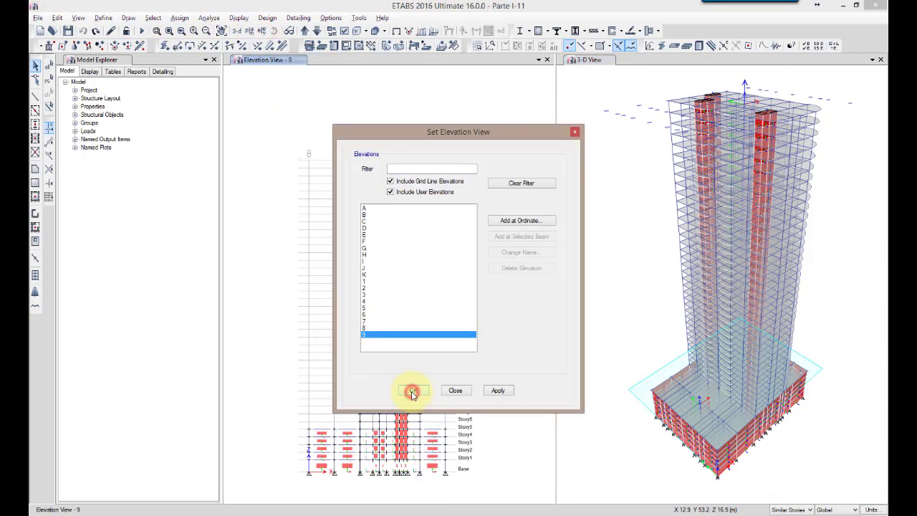
{"action": "scroll", "coordinate": [416, 459], "scroll_direction": "up", "scroll_amount": 3}
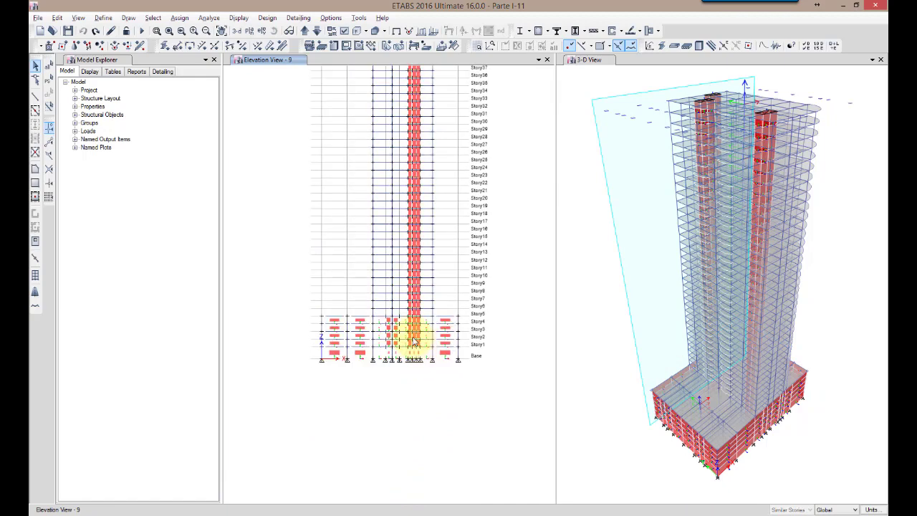
{"action": "scroll", "coordinate": [415, 340], "scroll_direction": "up", "scroll_amount": 5}
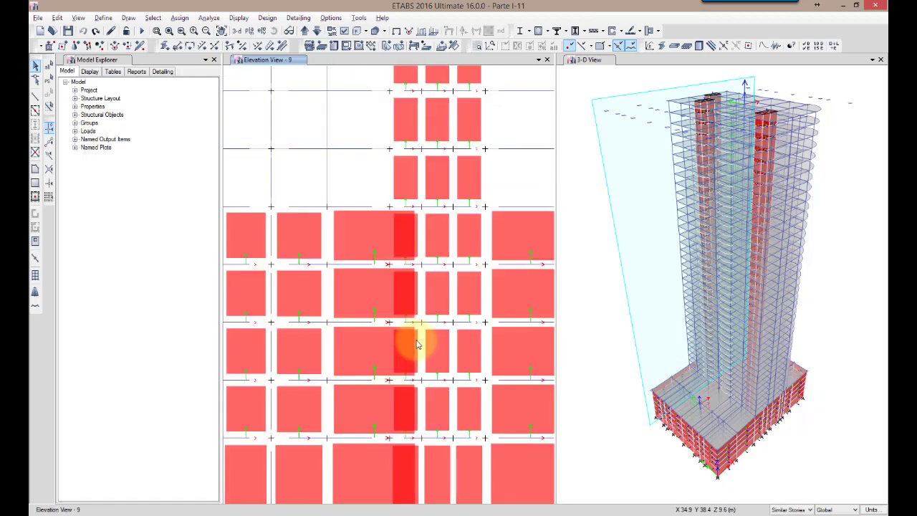
{"action": "middle_click_drag", "start_coordinate": [460, 370], "coordinate": [453, 306]}
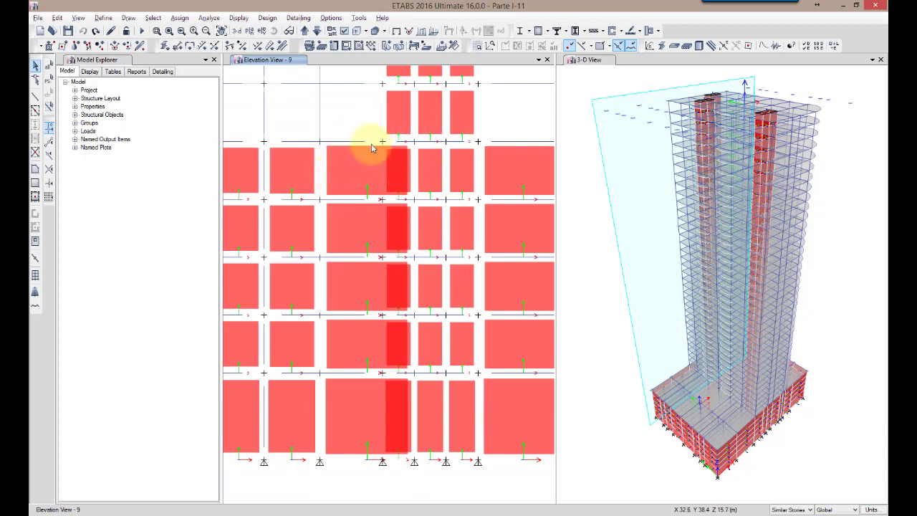
{"action": "left_click", "coordinate": [331, 31]}
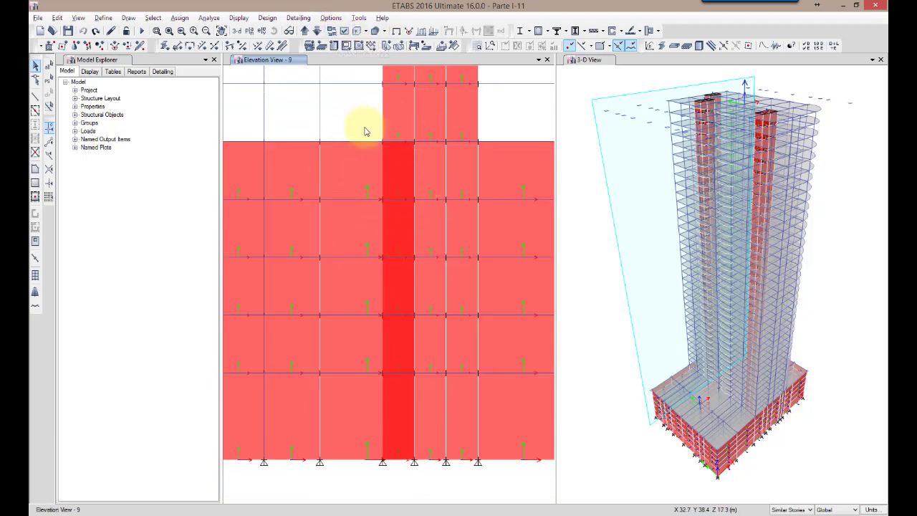
{"action": "left_click", "coordinate": [333, 31]}
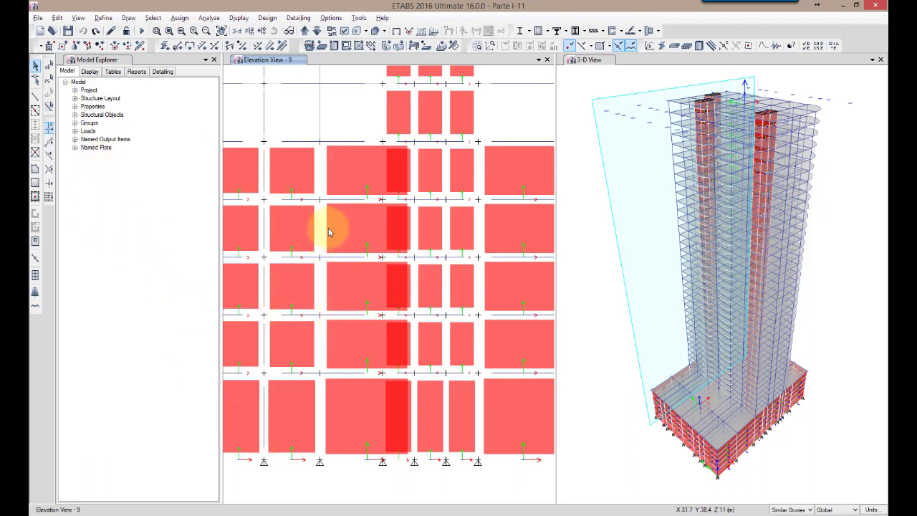
Reshape the overlapping perimeter wall on each of the five lowest stories, pulling its shaft-side end back to the shaft's near edge
{"action": "left_click", "coordinate": [33, 81]}
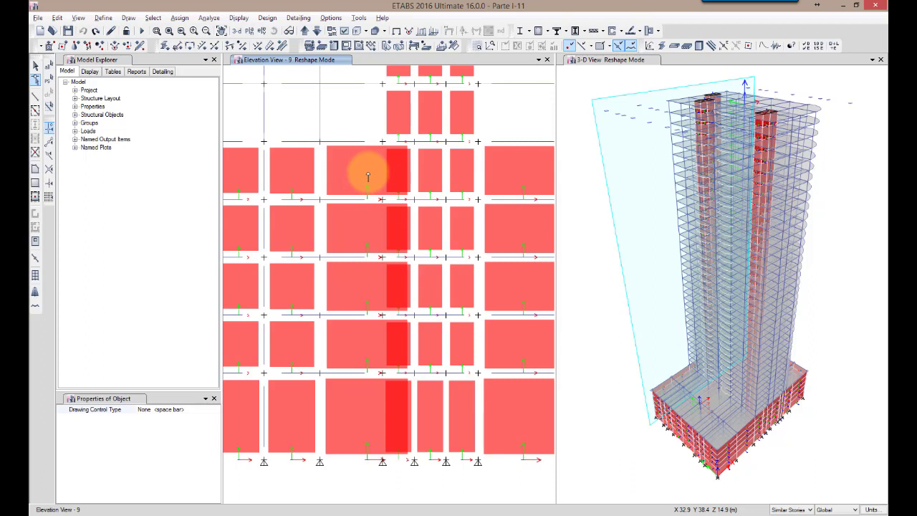
{"action": "left_click", "coordinate": [367, 175]}
{"action": "left_click_drag", "start_coordinate": [415, 172], "coordinate": [383, 146]}
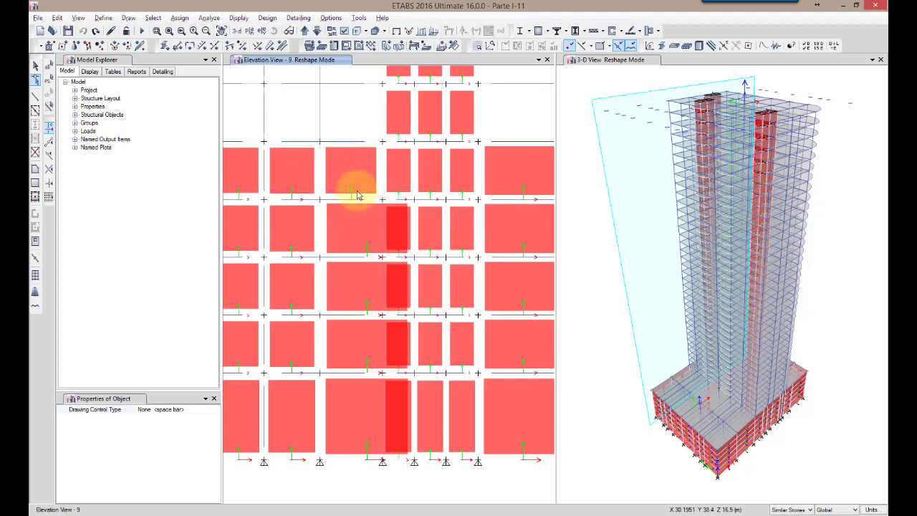
{"action": "left_click", "coordinate": [370, 222]}
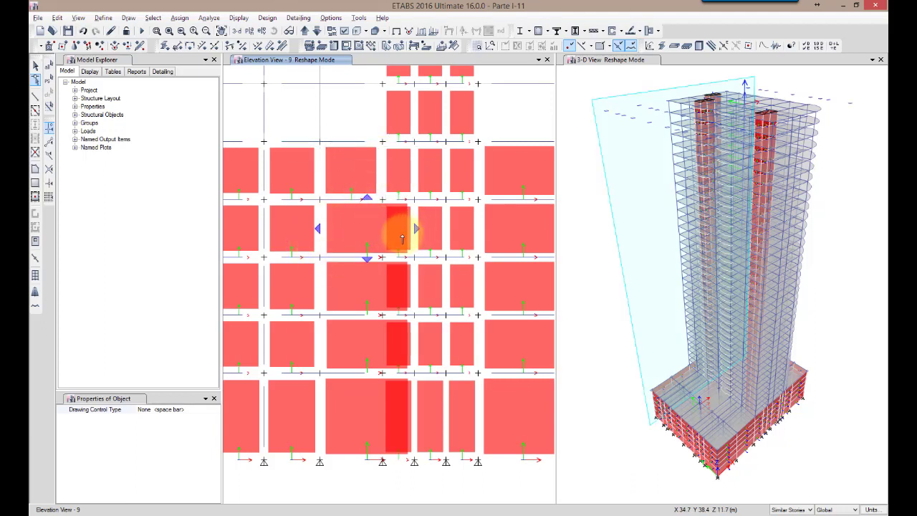
{"action": "left_click_drag", "start_coordinate": [415, 228], "coordinate": [381, 199]}
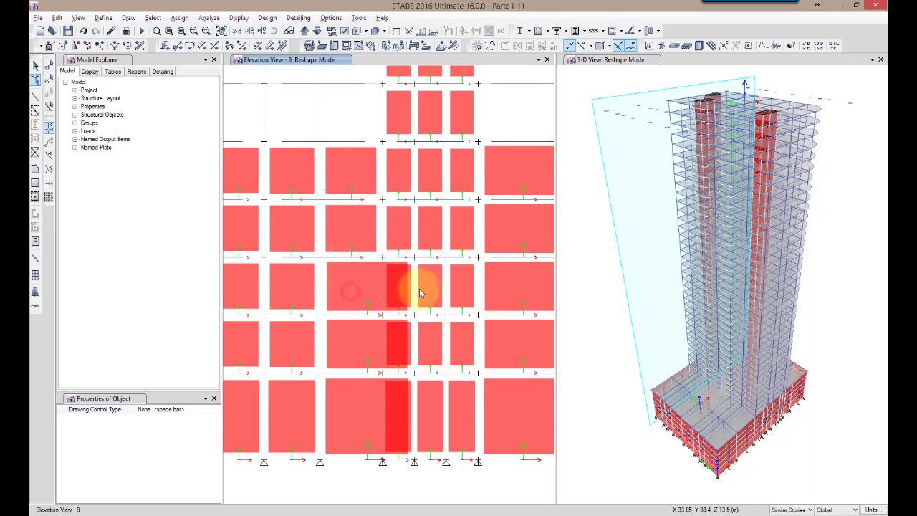
{"action": "left_click", "coordinate": [362, 290]}
{"action": "left_click_drag", "start_coordinate": [416, 288], "coordinate": [380, 258]}
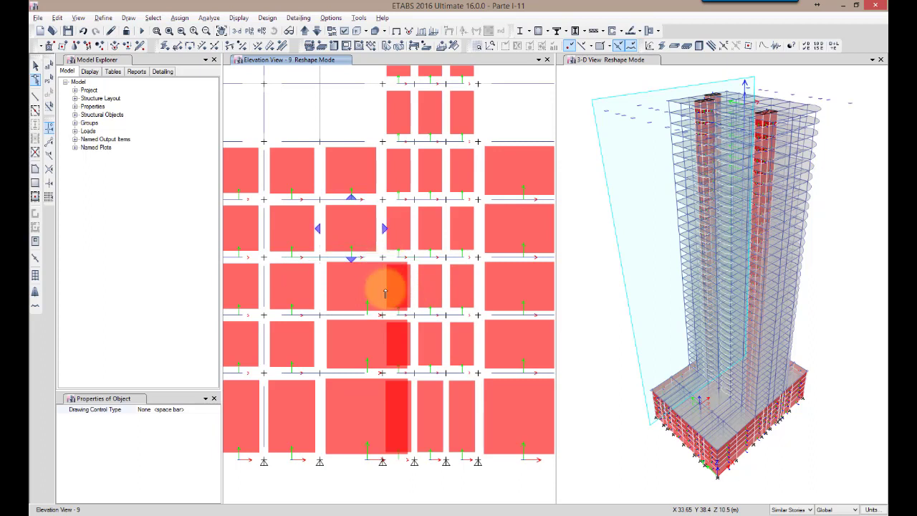
{"action": "left_click", "coordinate": [372, 344]}
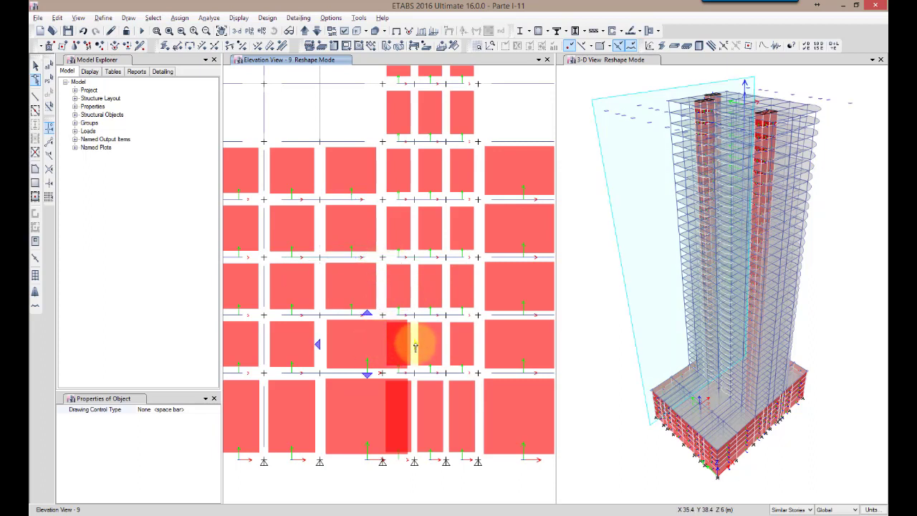
{"action": "left_click_drag", "start_coordinate": [416, 346], "coordinate": [380, 316]}
{"action": "left_click", "coordinate": [365, 412]}
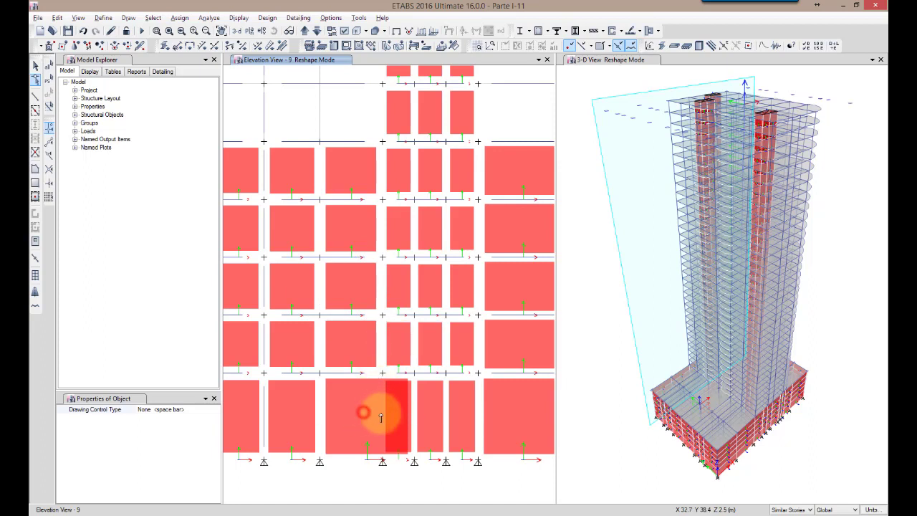
{"action": "left_click_drag", "start_coordinate": [419, 415], "coordinate": [382, 374]}
{"action": "left_click", "coordinate": [308, 105]}
Save the model under its current name and return to the Story40 plan view
{"action": "left_click", "coordinate": [37, 17]}
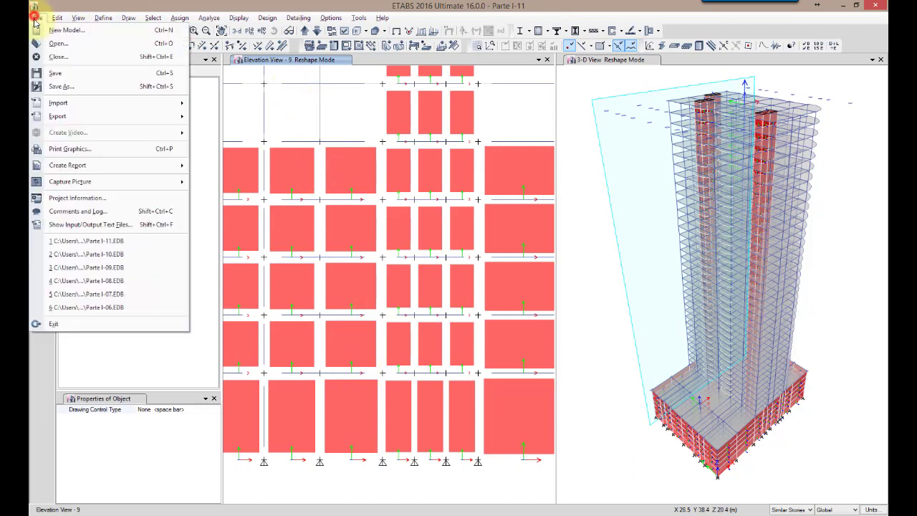
{"action": "left_click", "coordinate": [53, 73]}
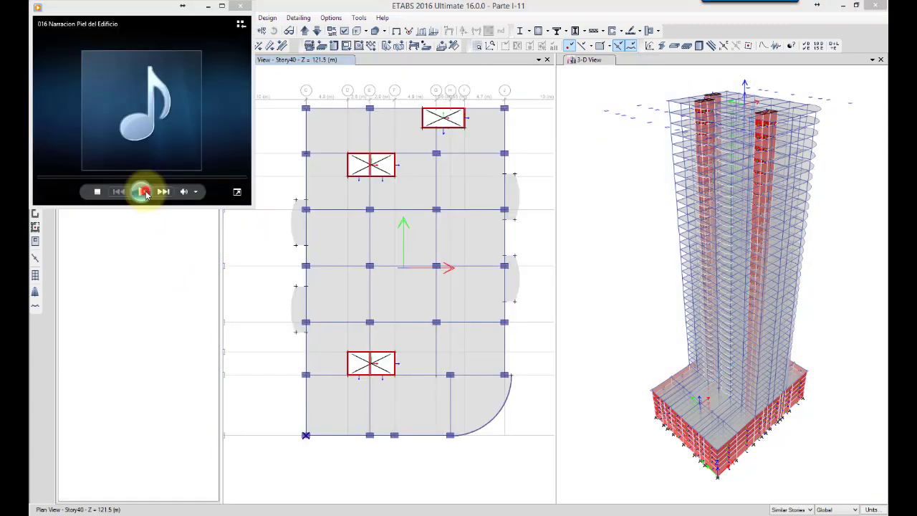
{"action": "left_click", "coordinate": [141, 192]}
{"action": "left_click", "coordinate": [207, 7]}
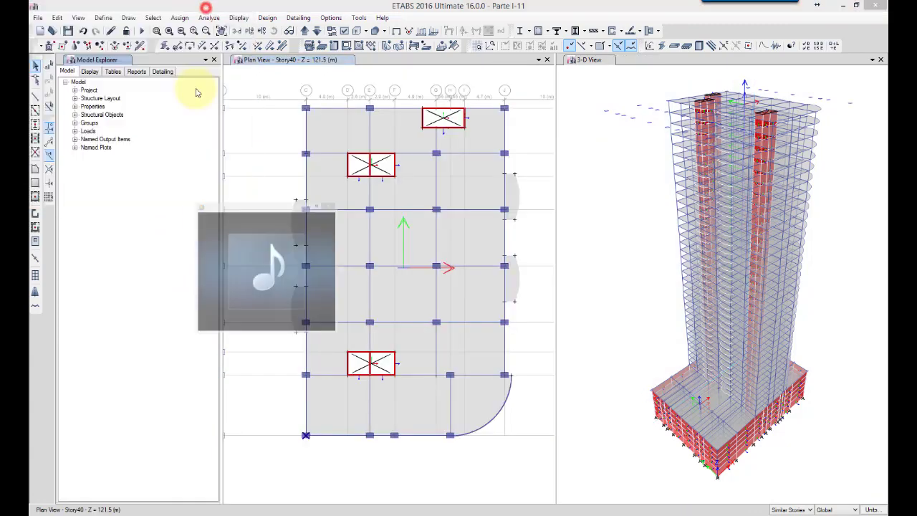
Limit the snap options to joints, grid intersections, edges, intelligent snaps and the architectural layer
{"action": "left_click", "coordinate": [128, 18]}
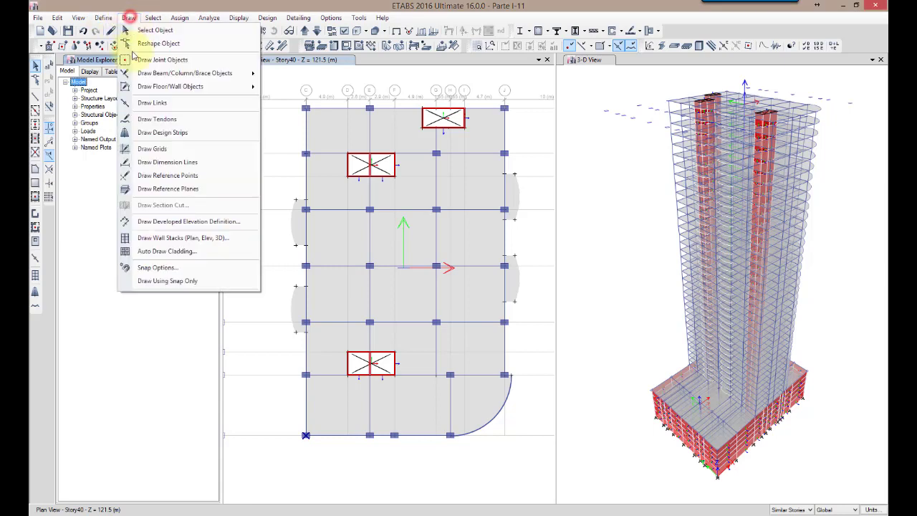
{"action": "left_click", "coordinate": [155, 268]}
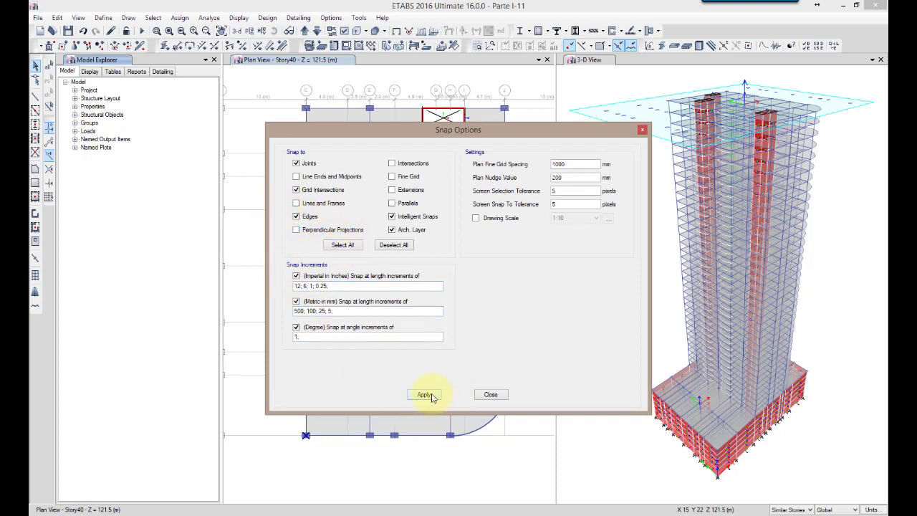
{"action": "left_click", "coordinate": [490, 395]}
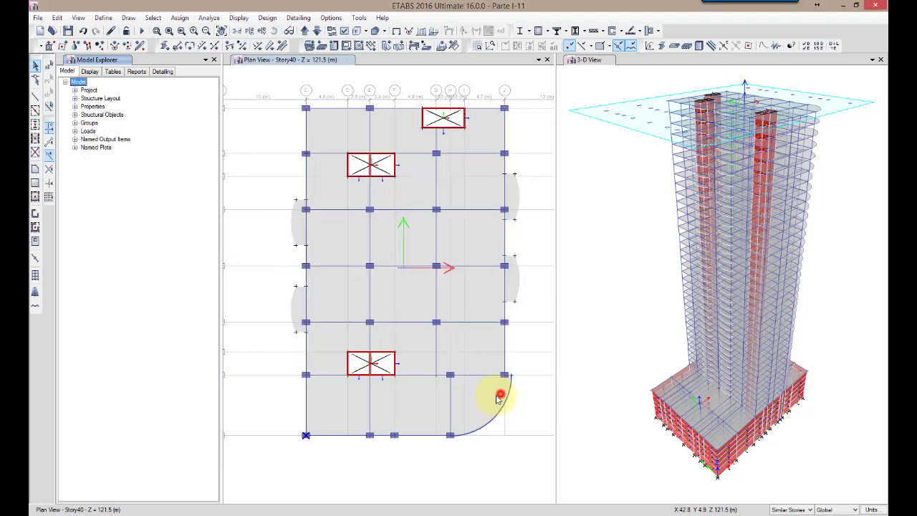
Start a new wall section property and open its name for editing
{"action": "left_click", "coordinate": [103, 17]}
{"action": "mouse_move", "coordinate": [213, 50]}
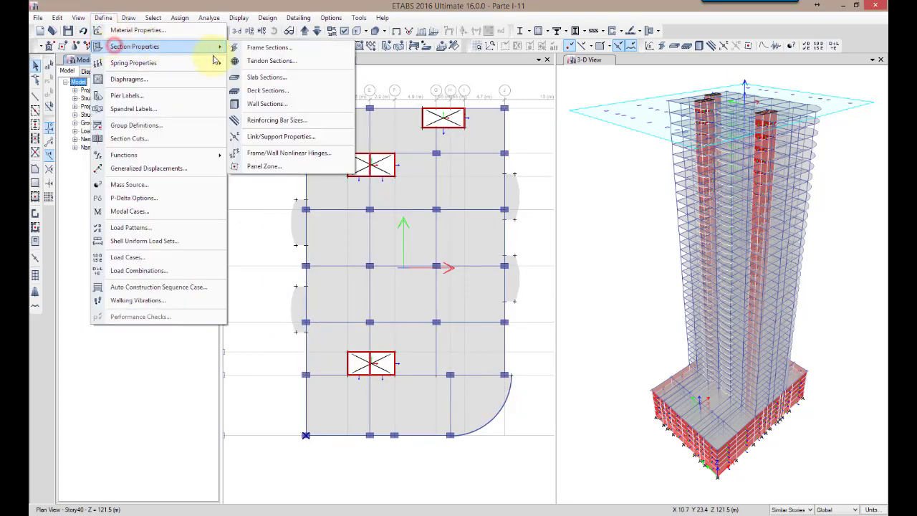
{"action": "left_click", "coordinate": [262, 105]}
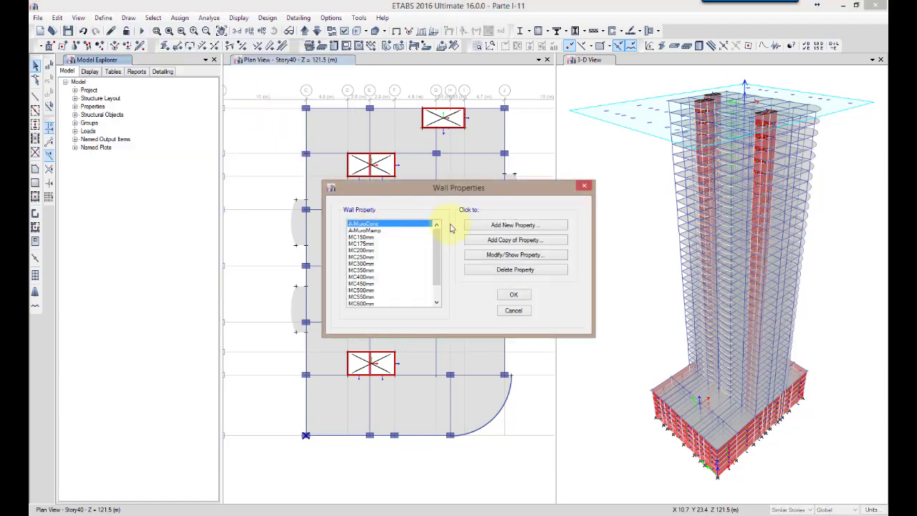
{"action": "left_click", "coordinate": [525, 228]}
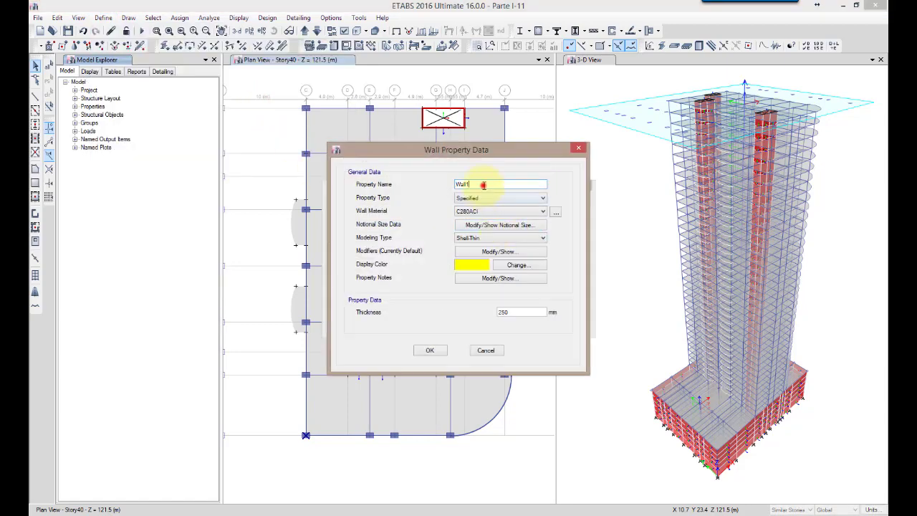
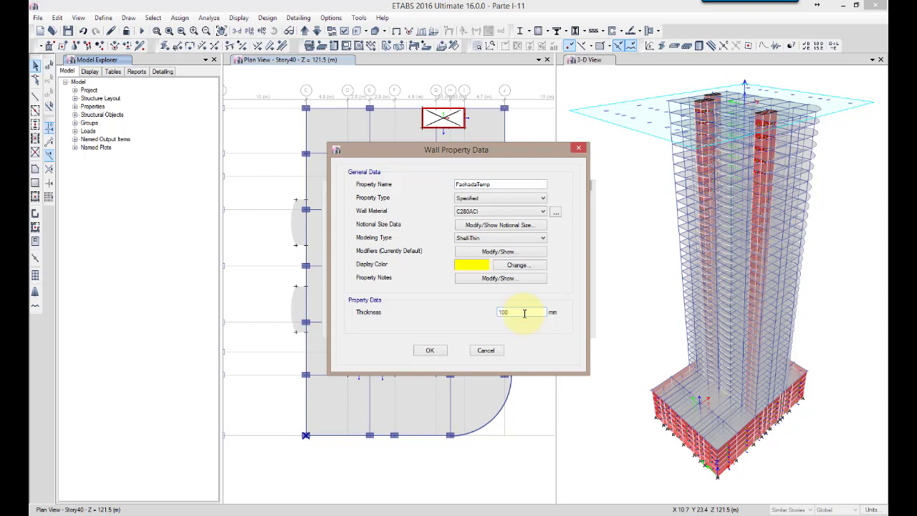
Finish the wall property FachadaTemp with C280ACI material and 100 mm thickness, and accept the wall property definitions
{"action": "left_click", "coordinate": [428, 352]}
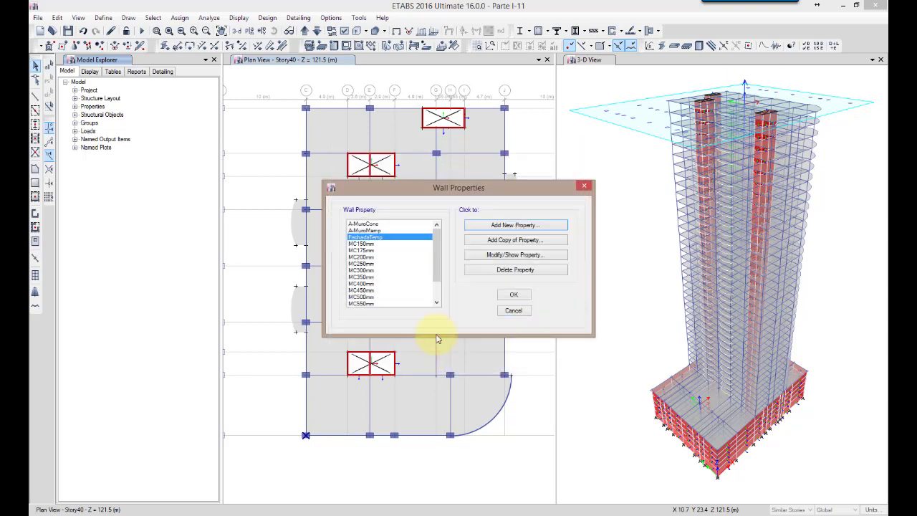
{"action": "left_click", "coordinate": [513, 297]}
Draw straight FachadaTemp walls in plan along grid line 1 from C through E and F to H
{"action": "left_click", "coordinate": [37, 219]}
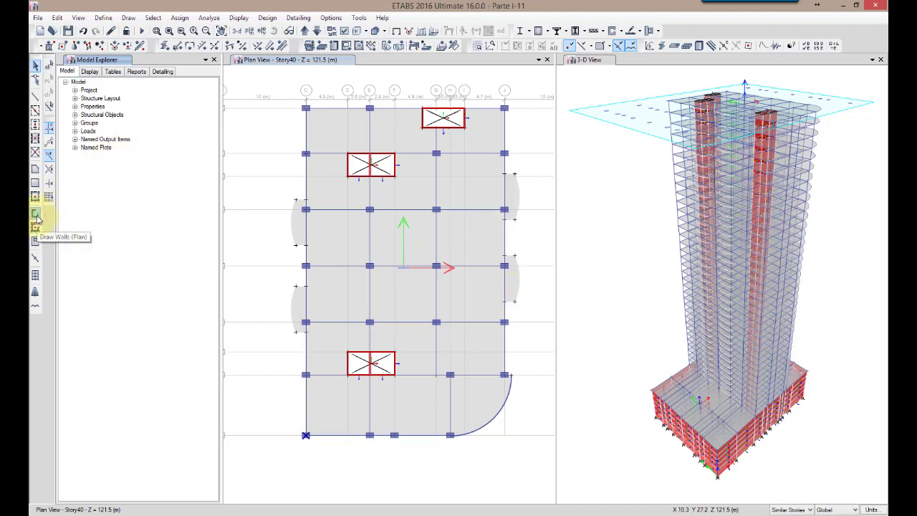
{"action": "left_click", "coordinate": [37, 218]}
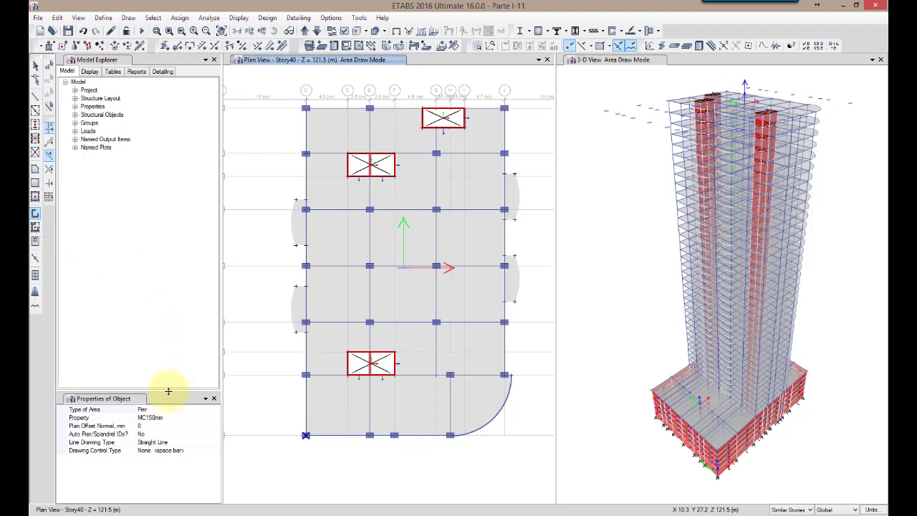
{"action": "left_click", "coordinate": [170, 417]}
{"action": "left_click", "coordinate": [216, 419]}
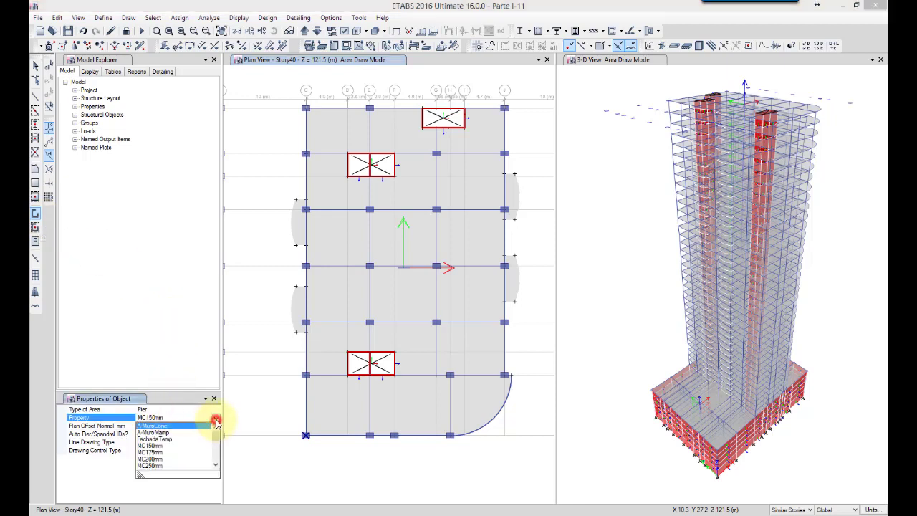
{"action": "left_click", "coordinate": [157, 440]}
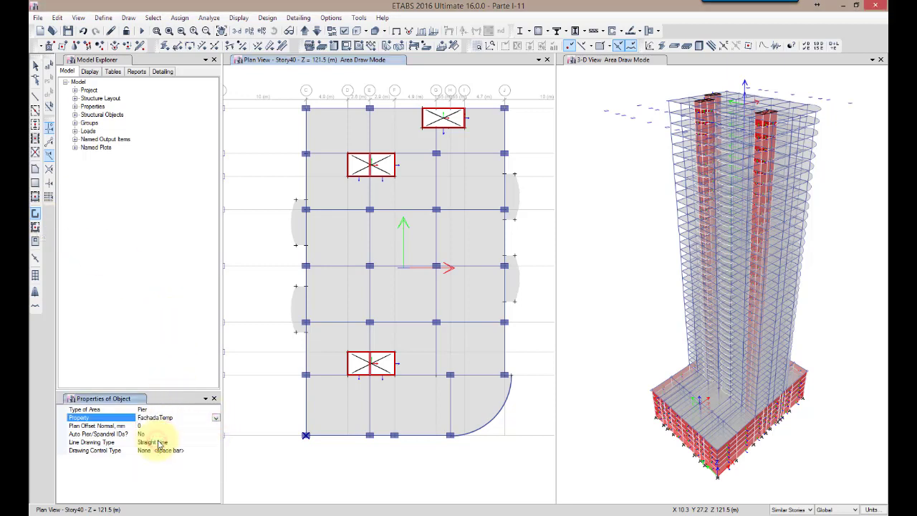
{"action": "left_click", "coordinate": [306, 436]}
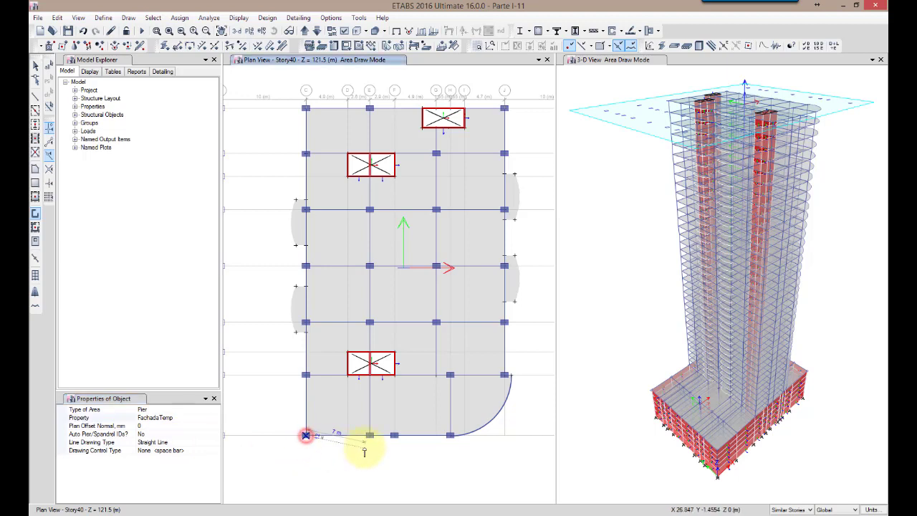
{"action": "left_click", "coordinate": [369, 435]}
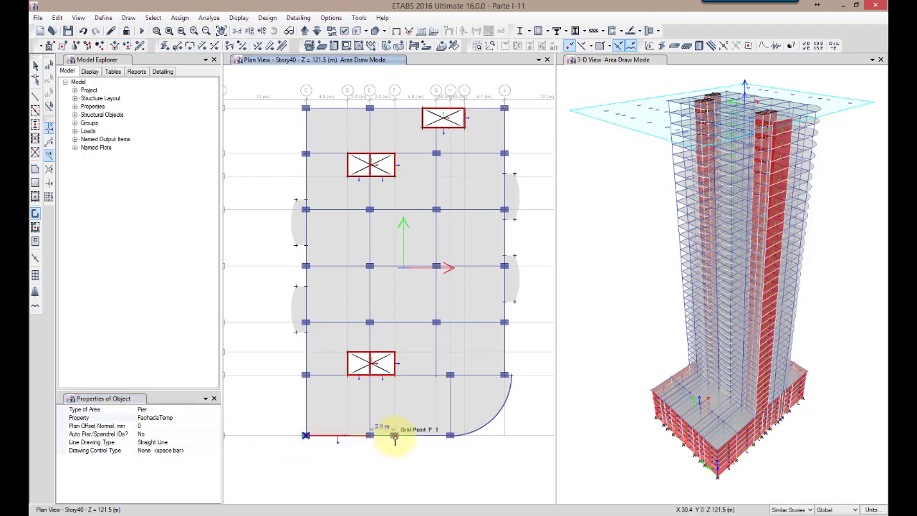
{"action": "left_click", "coordinate": [395, 437]}
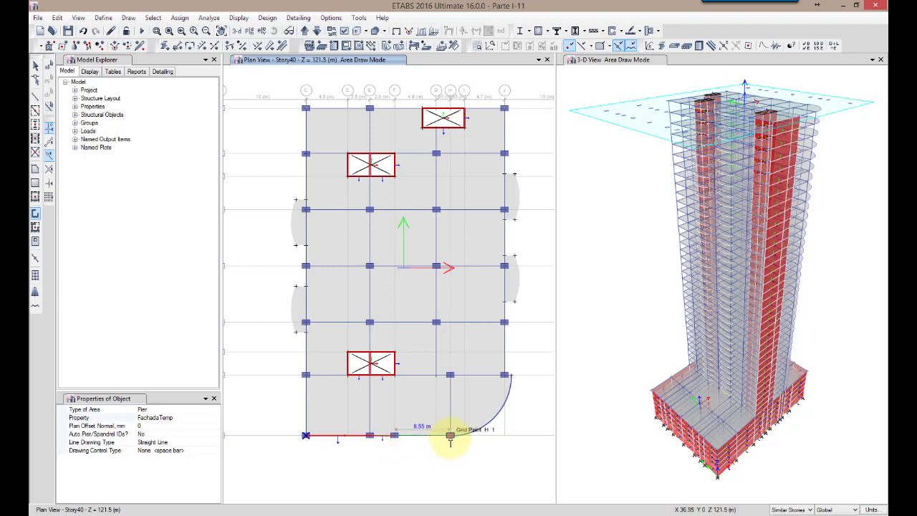
{"action": "left_click", "coordinate": [450, 437]}
Continue the facade with a three-point arc wall along the rounded slab corner from H-1 to the slab edge beyond J-2
{"action": "left_click", "coordinate": [180, 442]}
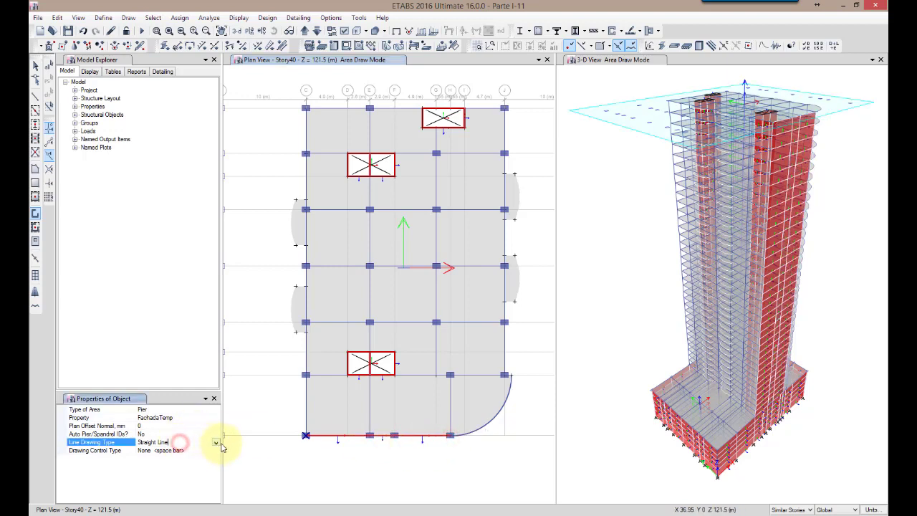
{"action": "left_click", "coordinate": [216, 442]}
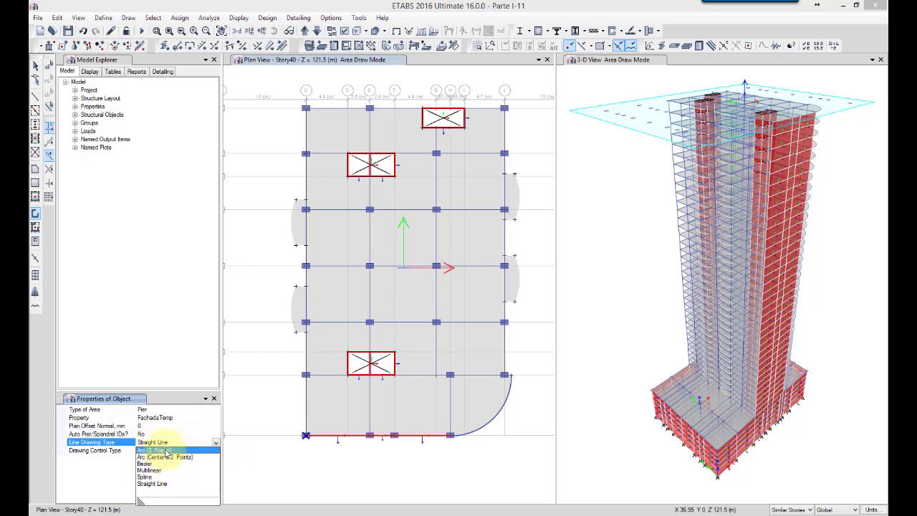
{"action": "left_click", "coordinate": [162, 458]}
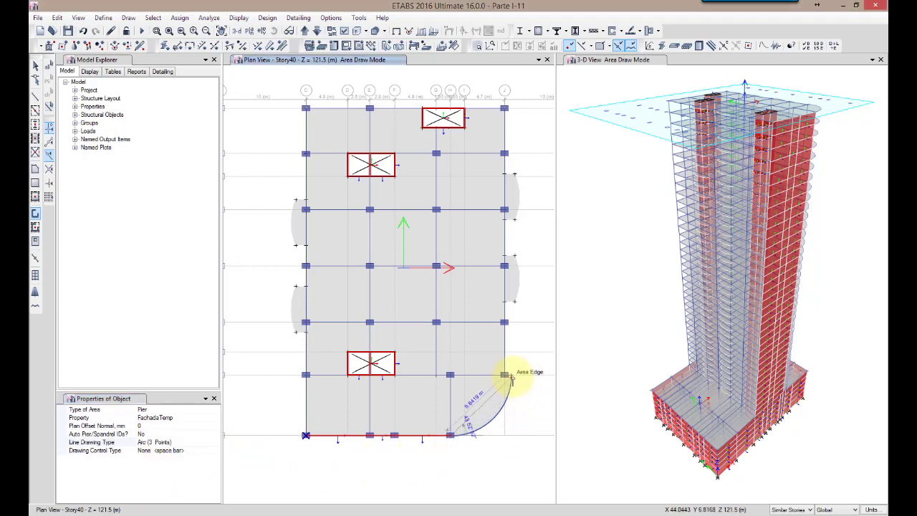
{"action": "left_click", "coordinate": [510, 375]}
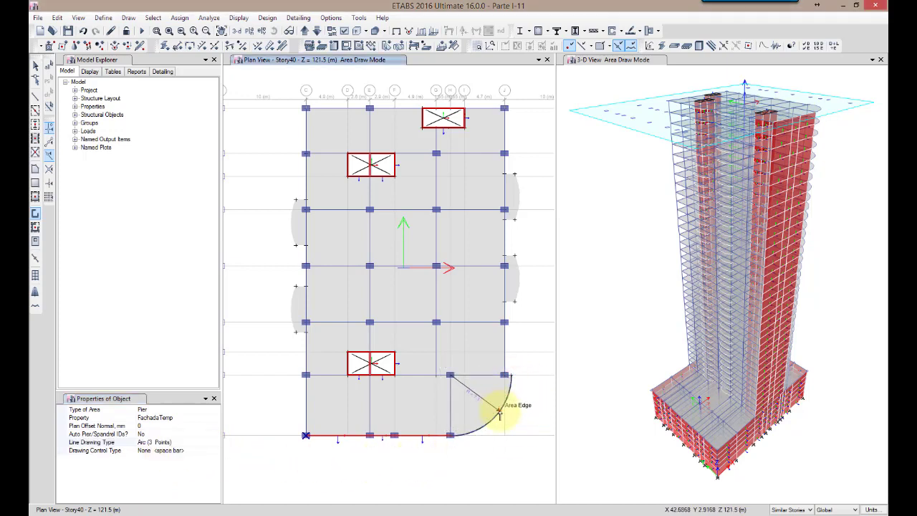
{"action": "double_click", "coordinate": [499, 412]}
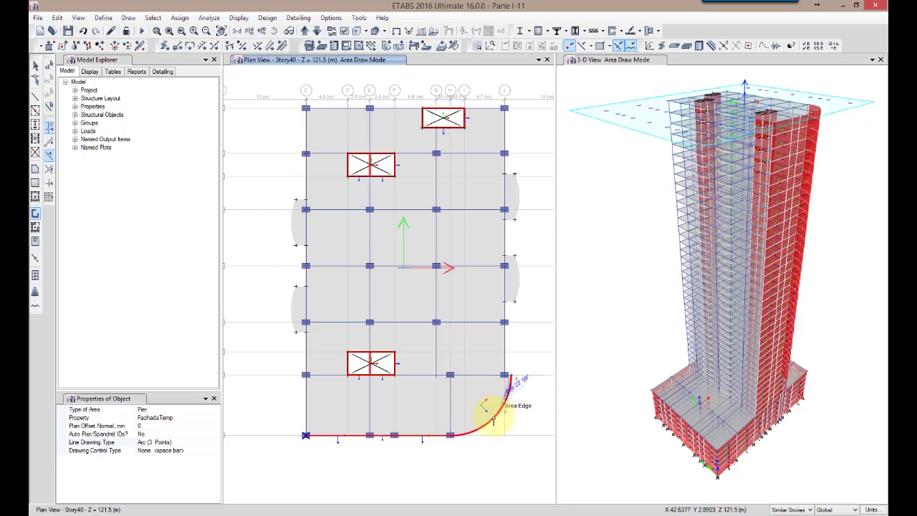
Draw straight facade walls back to J-2, up grid line J through J-4, and out to the near corner of the balcony around J-5
{"action": "left_click", "coordinate": [167, 442]}
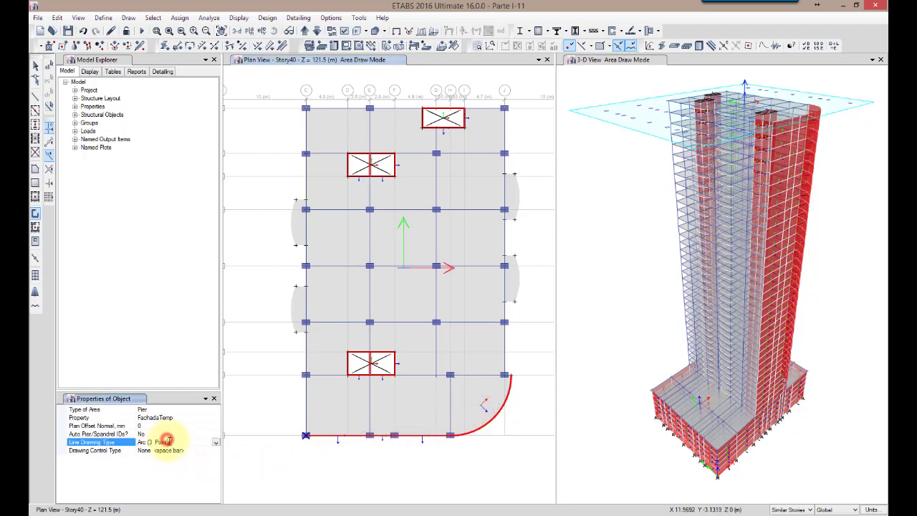
{"action": "left_click", "coordinate": [216, 442]}
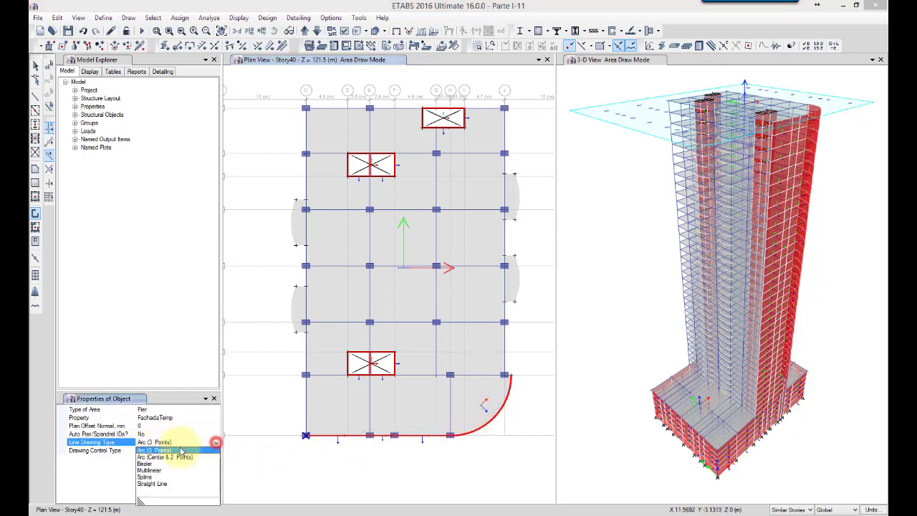
{"action": "left_click", "coordinate": [152, 484]}
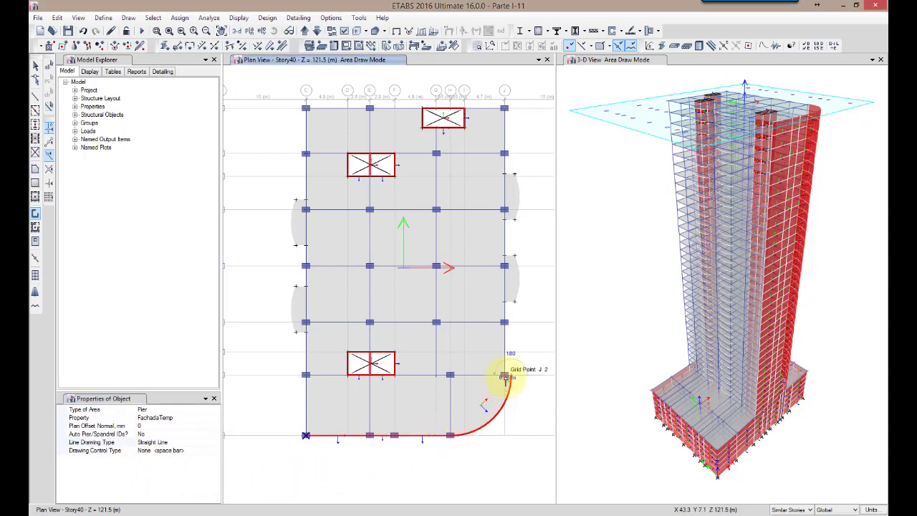
{"action": "left_click", "coordinate": [506, 376]}
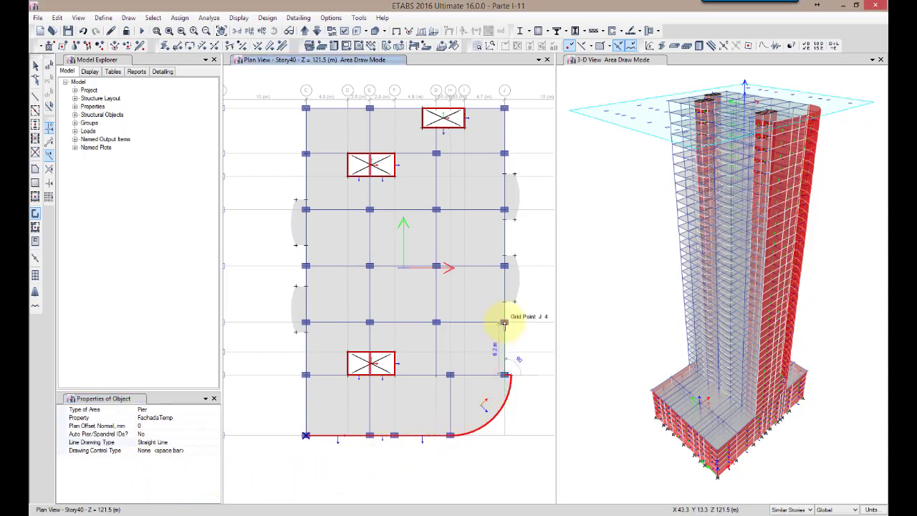
{"action": "left_click", "coordinate": [504, 324]}
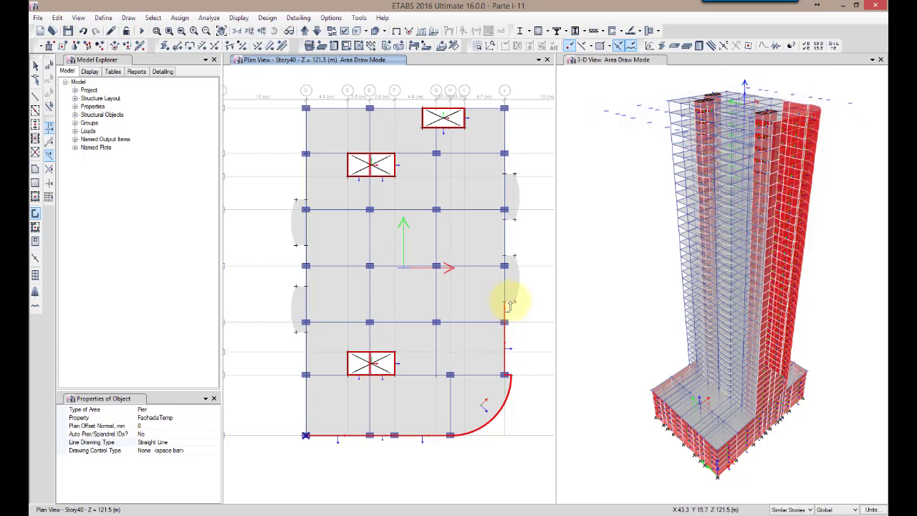
{"action": "left_click", "coordinate": [513, 304]}
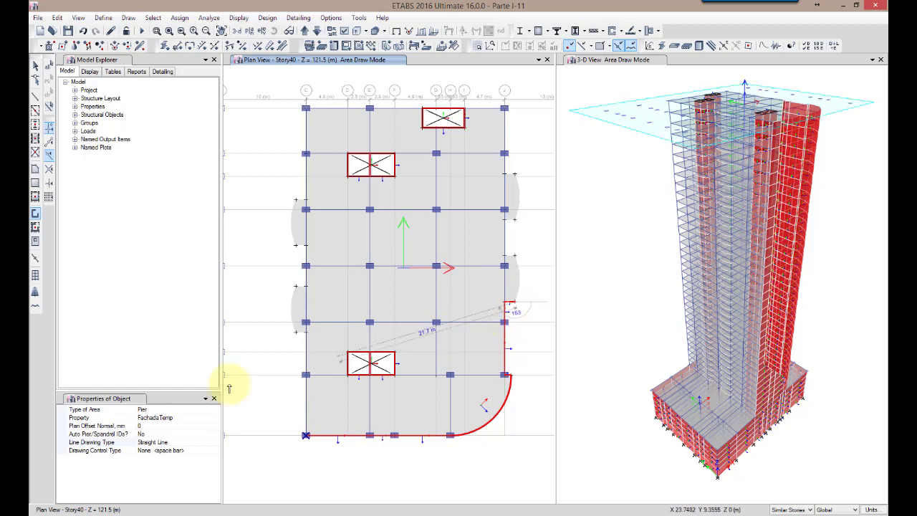
Draw a three-point arc wall along the curved edge of the balcony around J-5
{"action": "left_click", "coordinate": [164, 442]}
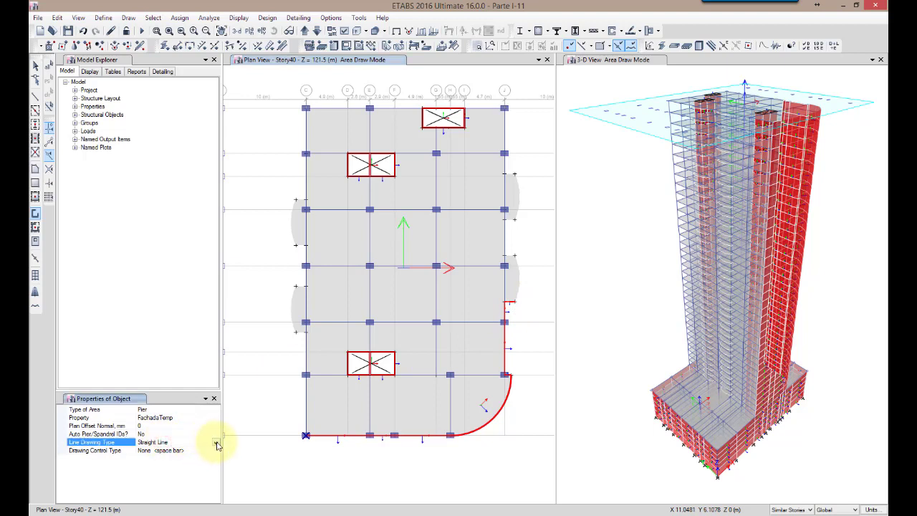
{"action": "left_click", "coordinate": [216, 443]}
{"action": "left_click", "coordinate": [174, 452]}
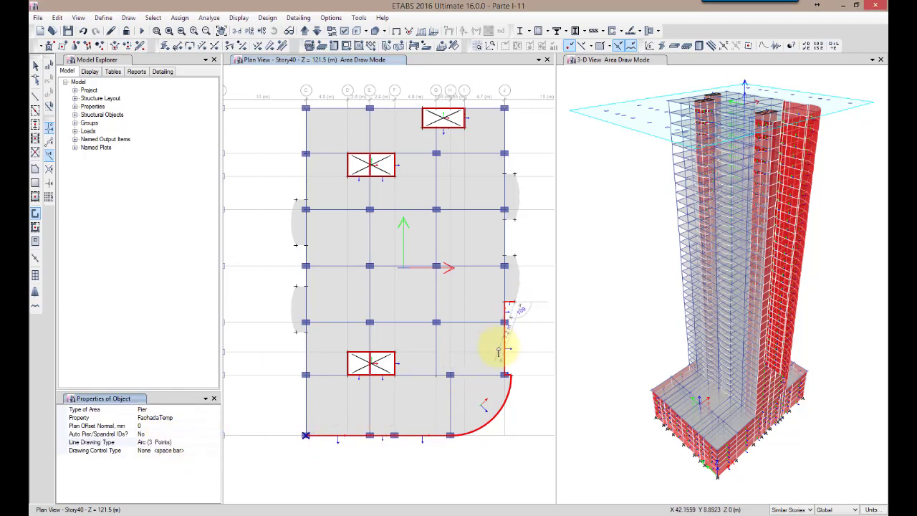
{"action": "left_click", "coordinate": [515, 257]}
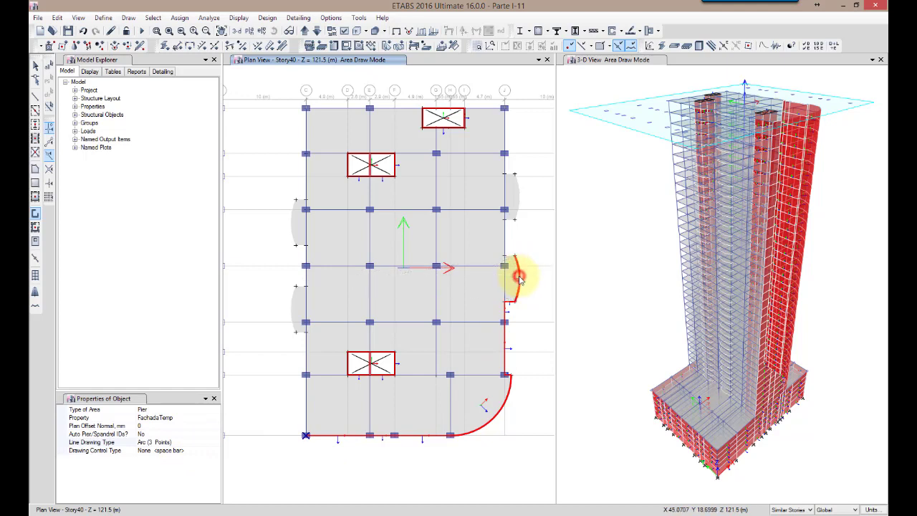
{"action": "left_click", "coordinate": [520, 281]}
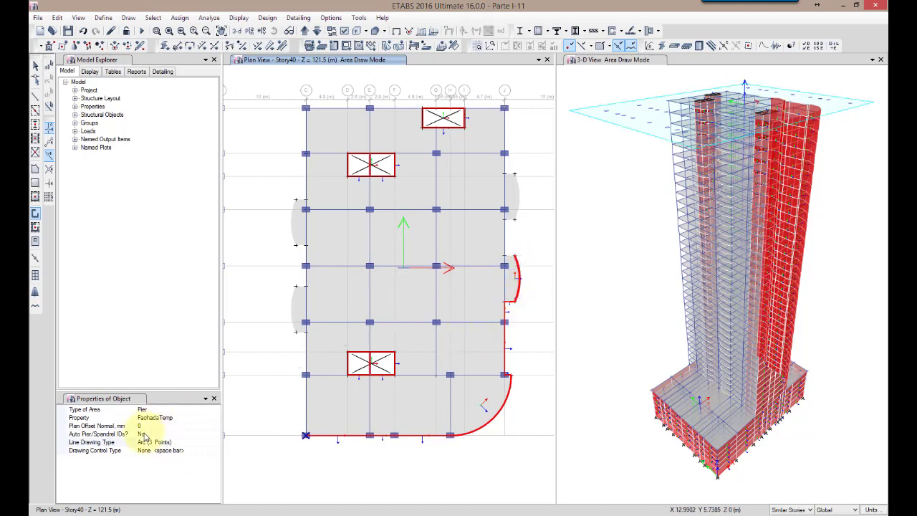
Draw straight facade walls back to grid line J, along it to the next balcony, and out to the corner of the balcony around J-6
{"action": "left_click", "coordinate": [185, 442]}
{"action": "left_click", "coordinate": [214, 442]}
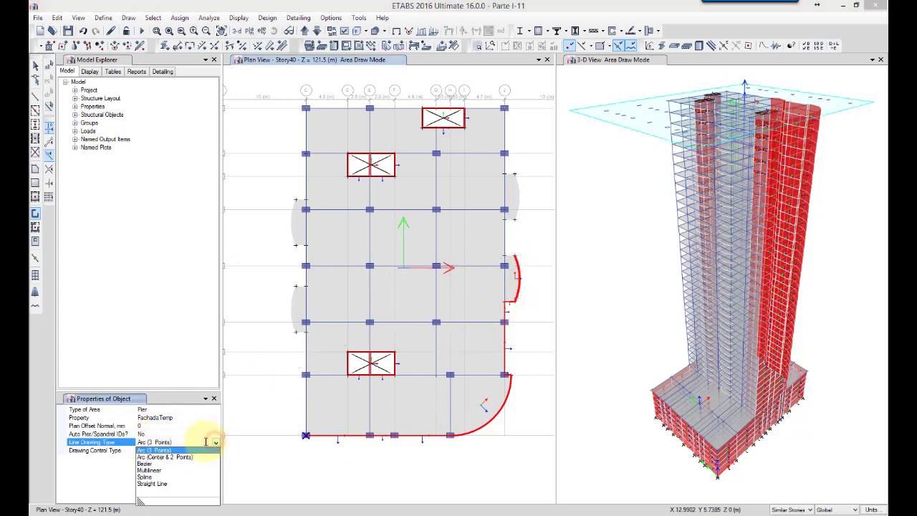
{"action": "left_click", "coordinate": [161, 484]}
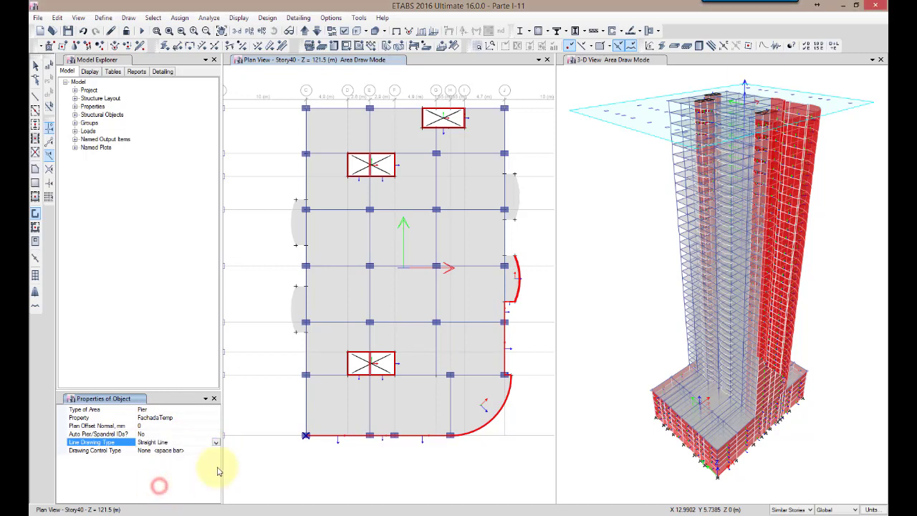
{"action": "left_click", "coordinate": [505, 259]}
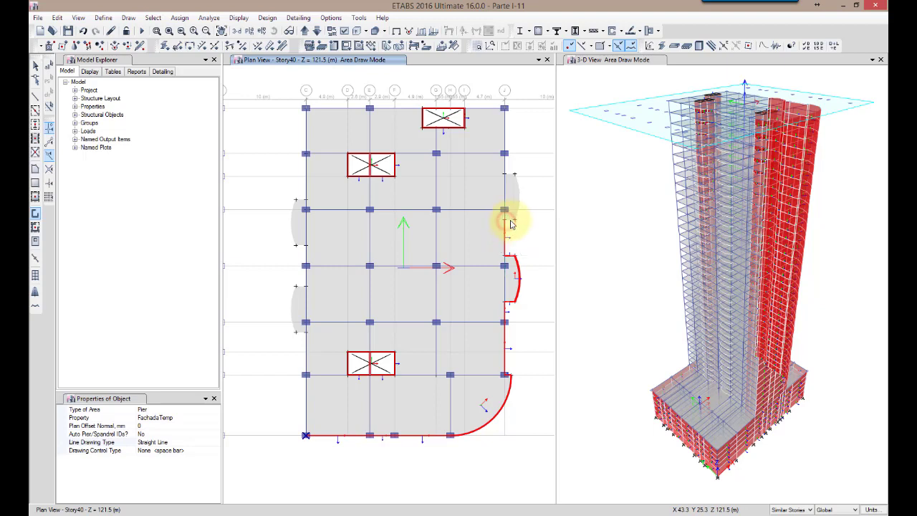
{"action": "left_click", "coordinate": [507, 222]}
{"action": "left_click", "coordinate": [515, 220]}
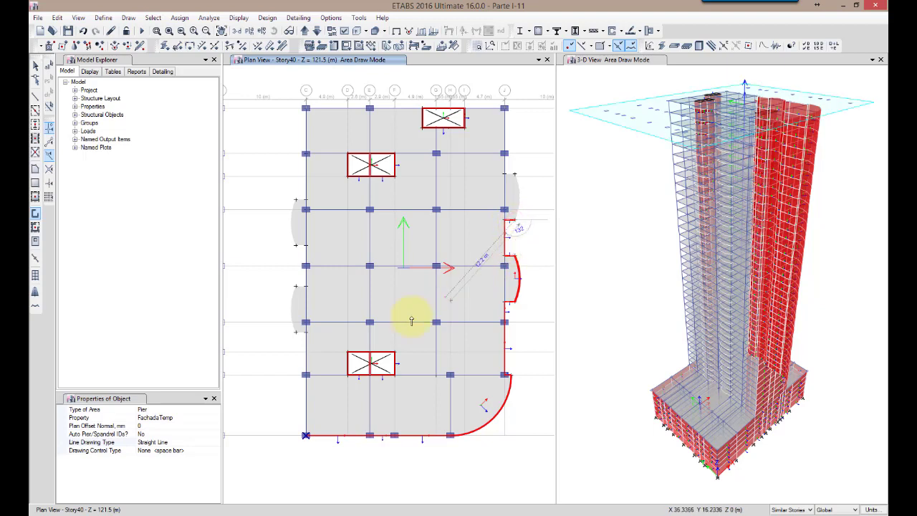
Draw a three-point arc wall along the curved edge of the balcony around J-6
{"action": "left_click", "coordinate": [160, 442]}
{"action": "left_click", "coordinate": [216, 442]}
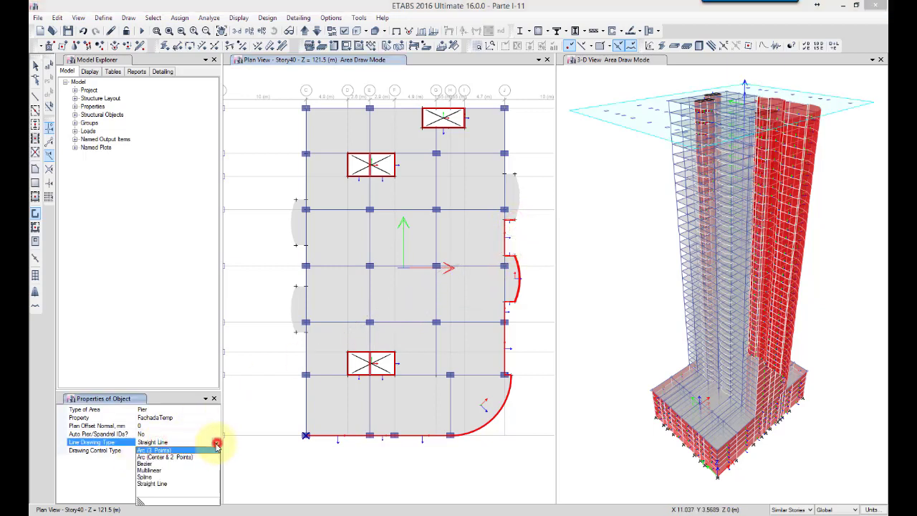
{"action": "left_click", "coordinate": [171, 450]}
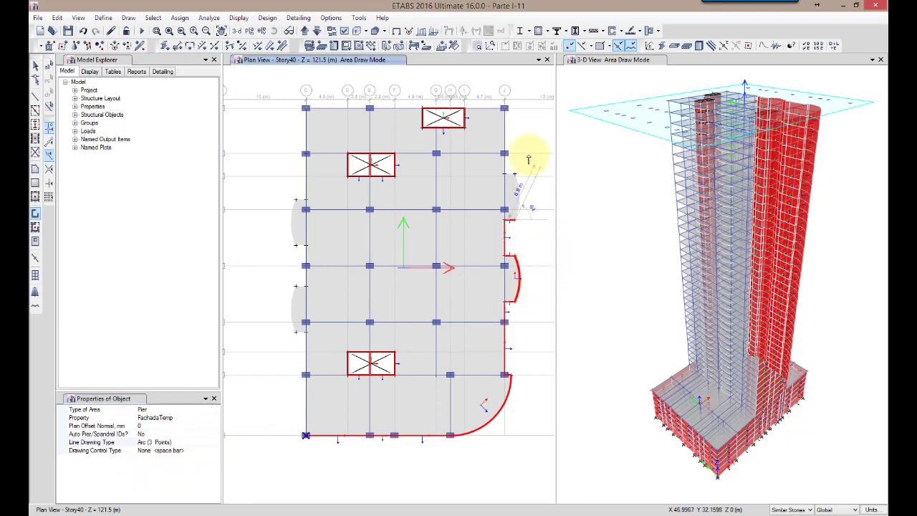
{"action": "left_click", "coordinate": [515, 175]}
{"action": "left_click", "coordinate": [519, 199]}
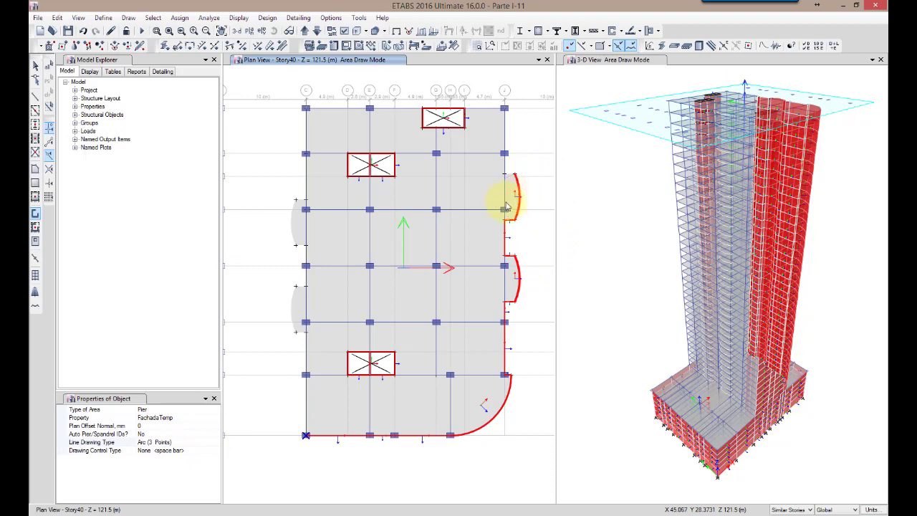
Draw a straight facade wall about 1.2 m long from the far corner of the J-6 balcony back to grid line J
{"action": "left_click", "coordinate": [174, 444]}
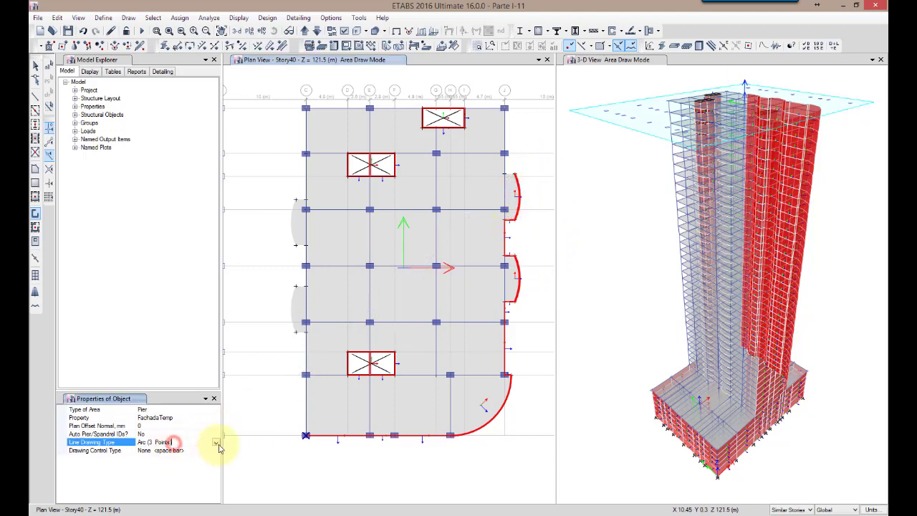
{"action": "left_click", "coordinate": [216, 442]}
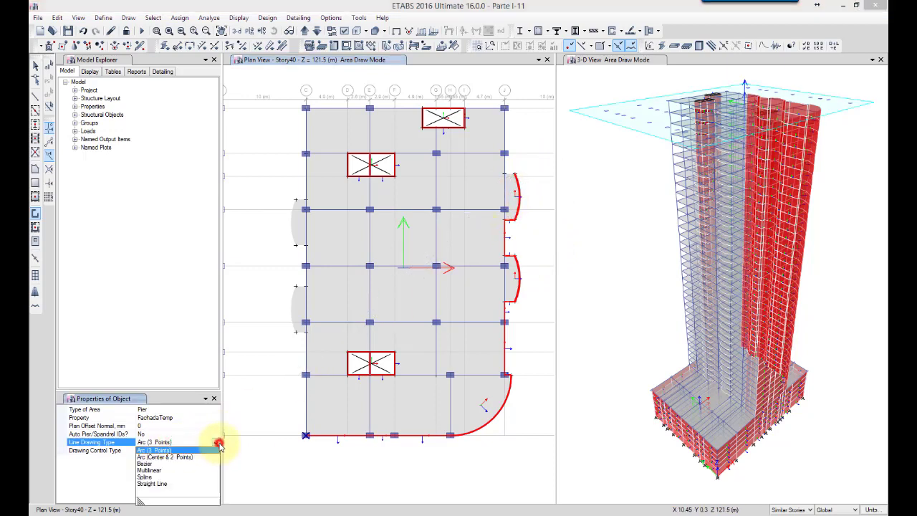
{"action": "left_click", "coordinate": [171, 484]}
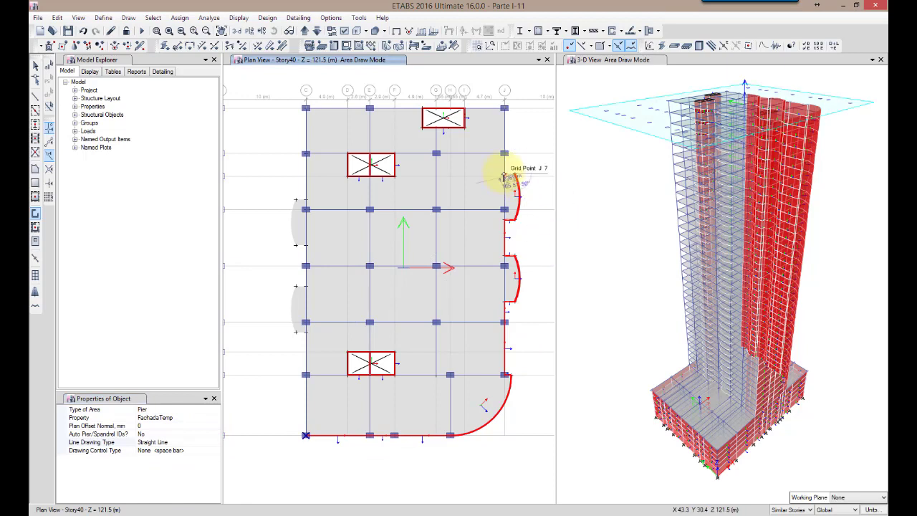
{"action": "scroll", "coordinate": [506, 176], "scroll_direction": "up", "scroll_amount": 3}
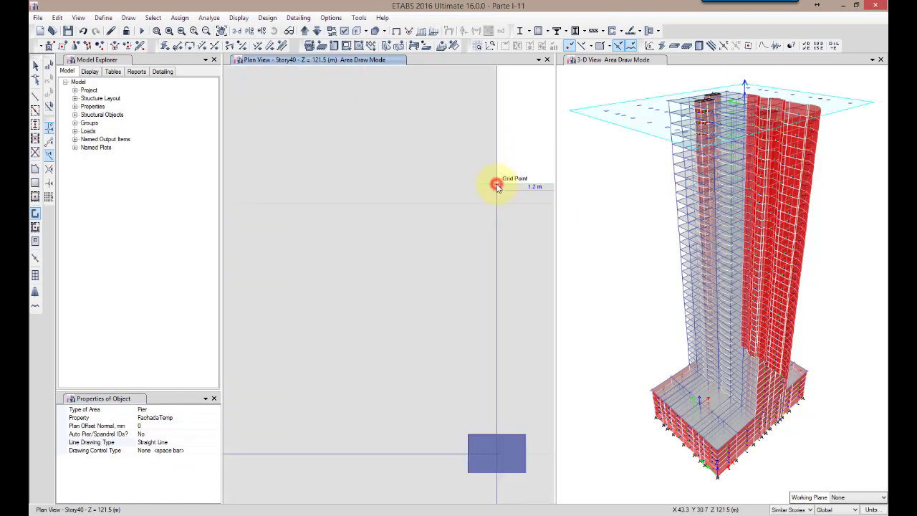
{"action": "scroll", "coordinate": [426, 143], "scroll_direction": "down", "scroll_amount": 3}
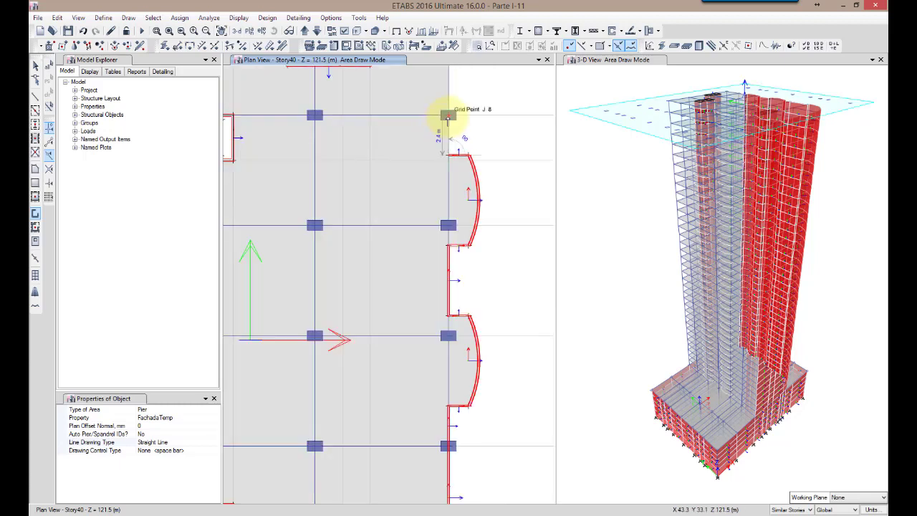
Draw straight facade walls along grid line J up to J-9 and along grid line 9 to the opening's corner at I-9
{"action": "middle_click_drag", "start_coordinate": [495, 107], "coordinate": [515, 323]}
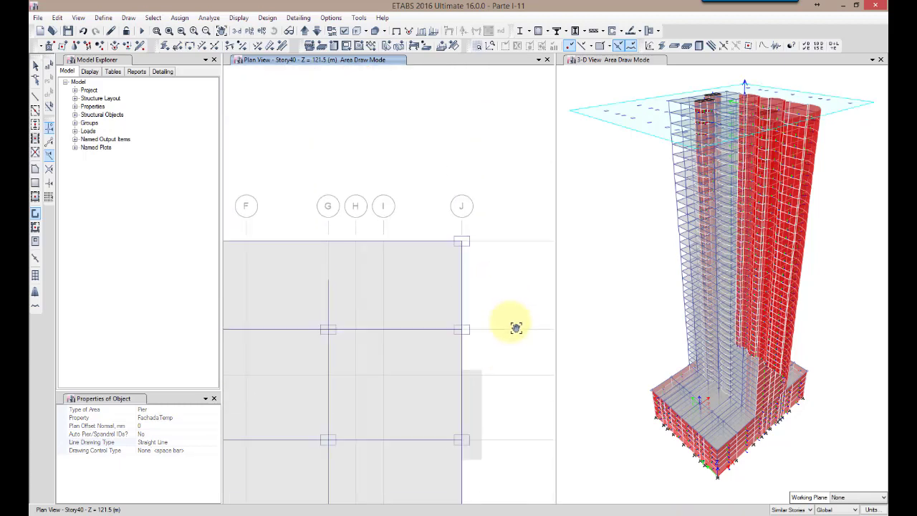
{"action": "left_click", "coordinate": [462, 243]}
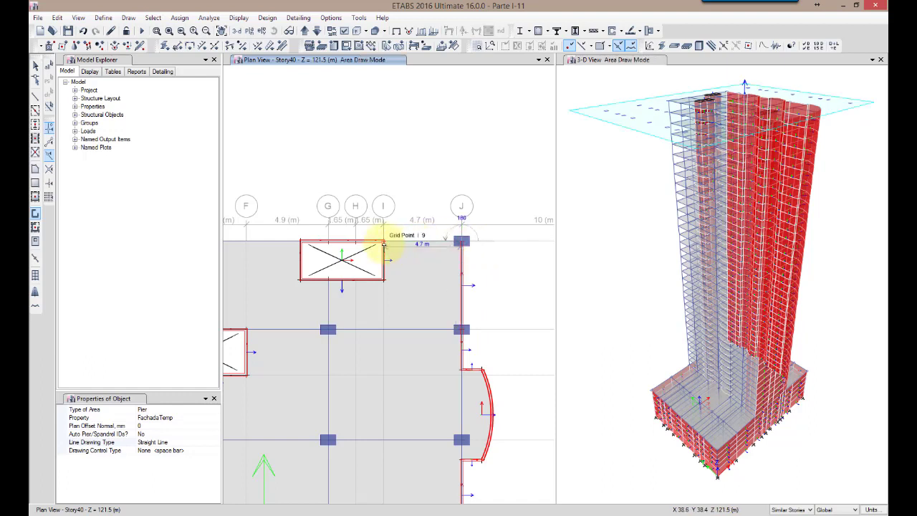
{"action": "left_click", "coordinate": [384, 242]}
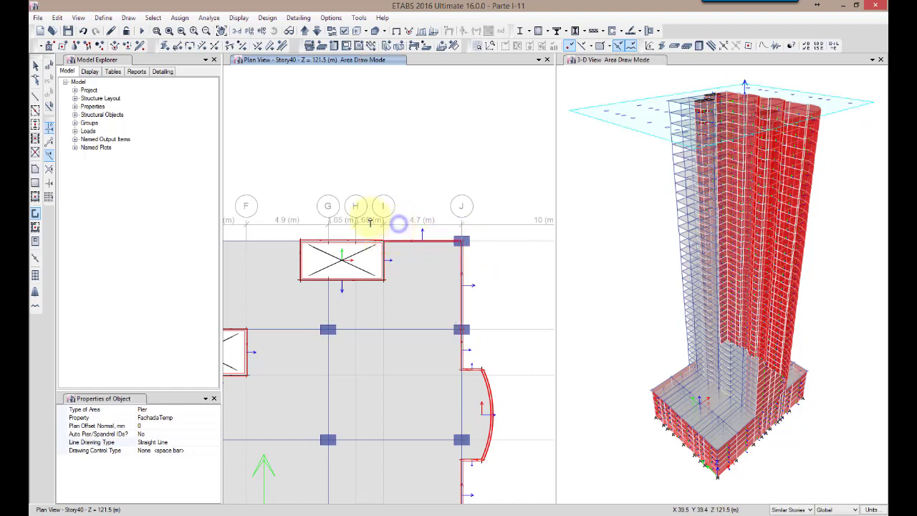
Draw straight facade walls along grid line 9 from the opening near G through E to C-9, then along grid line C to the balcony around C-6
{"action": "middle_click_drag", "start_coordinate": [283, 209], "coordinate": [430, 196]}
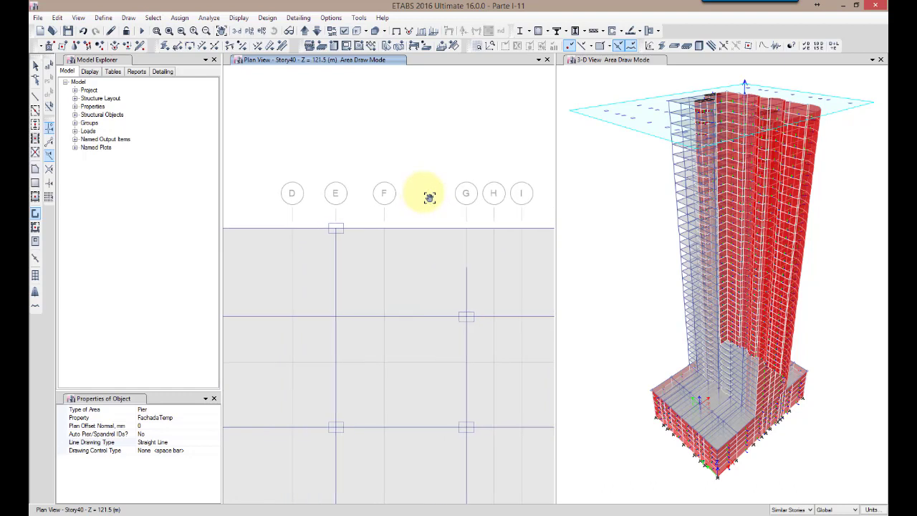
{"action": "left_click", "coordinate": [439, 232]}
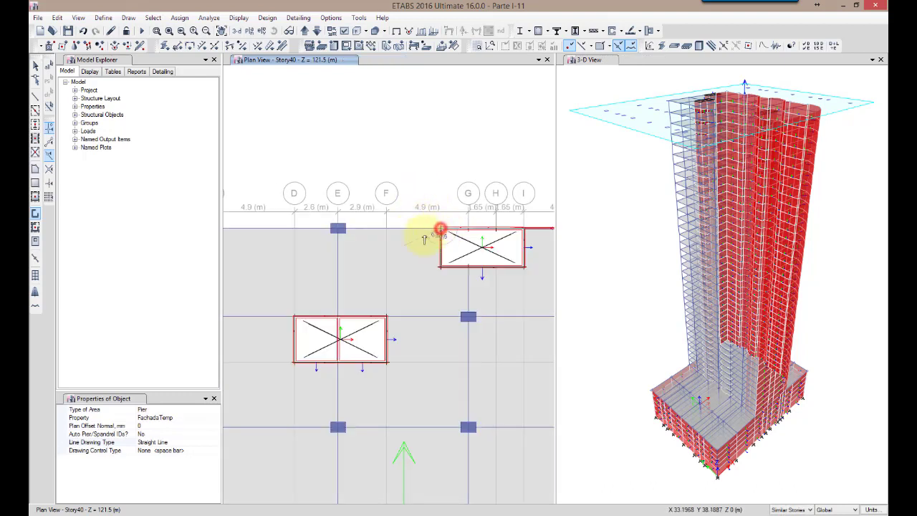
{"action": "left_click", "coordinate": [338, 230]}
{"action": "middle_click_drag", "start_coordinate": [293, 268], "coordinate": [465, 256]}
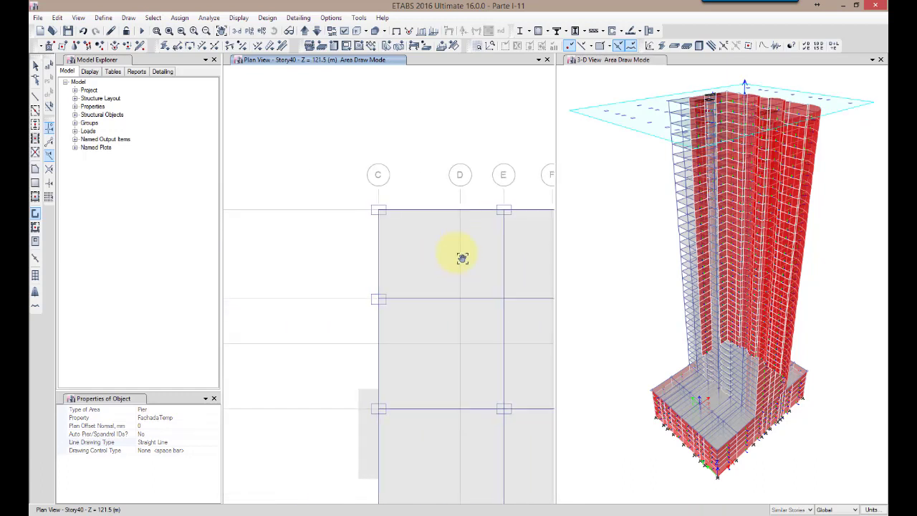
{"action": "left_click", "coordinate": [376, 210]}
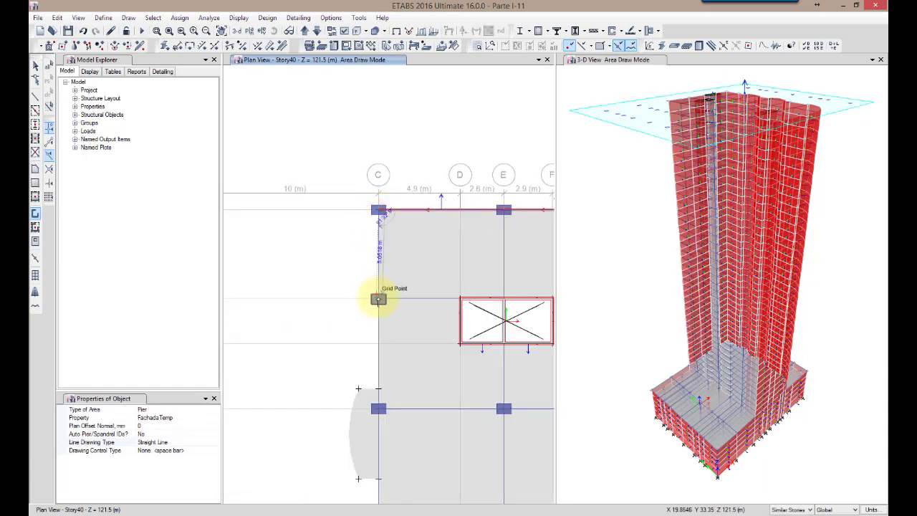
{"action": "left_click", "coordinate": [378, 299]}
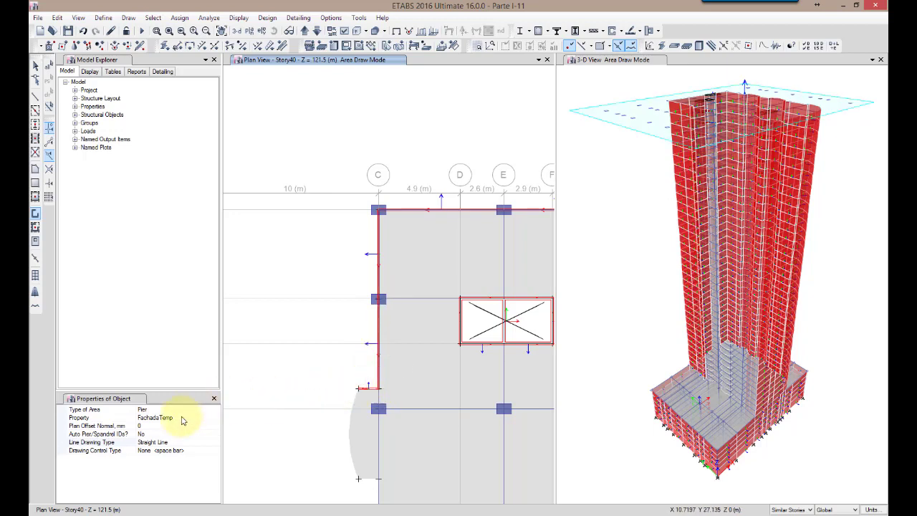
Draw a three-point arc wall along the curved edge of the balcony around C-6
{"action": "left_click", "coordinate": [170, 444]}
{"action": "left_click", "coordinate": [216, 444]}
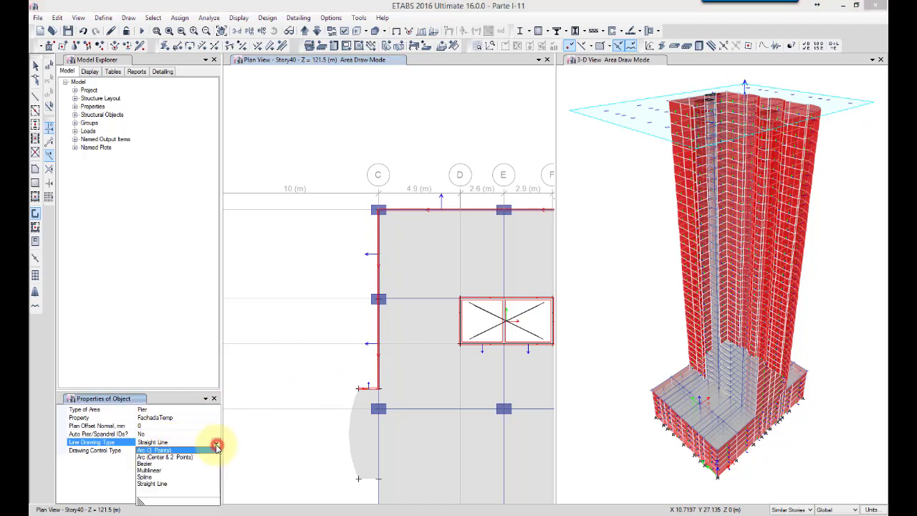
{"action": "left_click", "coordinate": [167, 450]}
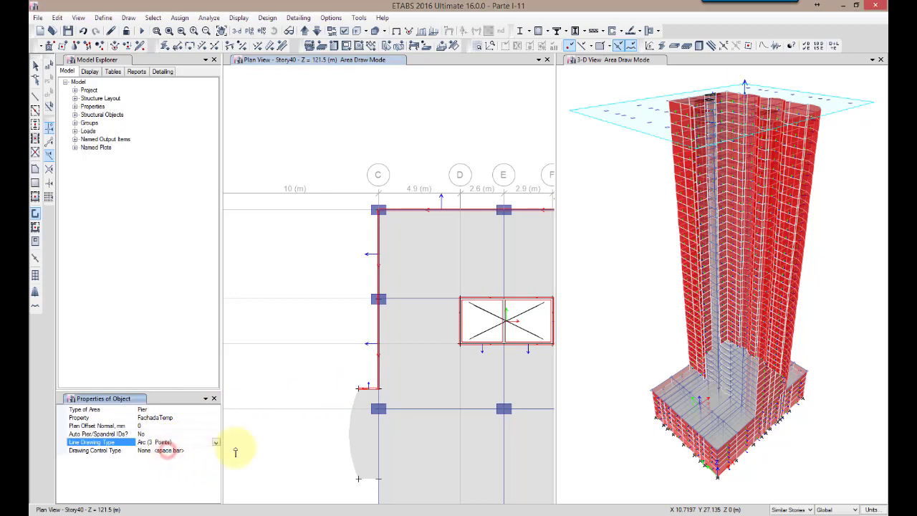
{"action": "left_click", "coordinate": [357, 479]}
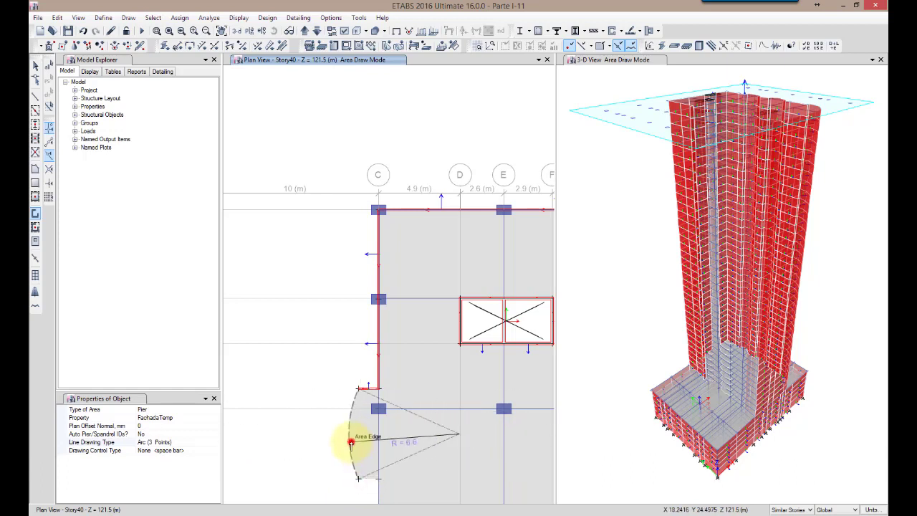
{"action": "left_click", "coordinate": [351, 442]}
Draw straight facade walls back to grid line C, along it through C-5, and out to the corner of the balcony around C-4
{"action": "left_click", "coordinate": [175, 442]}
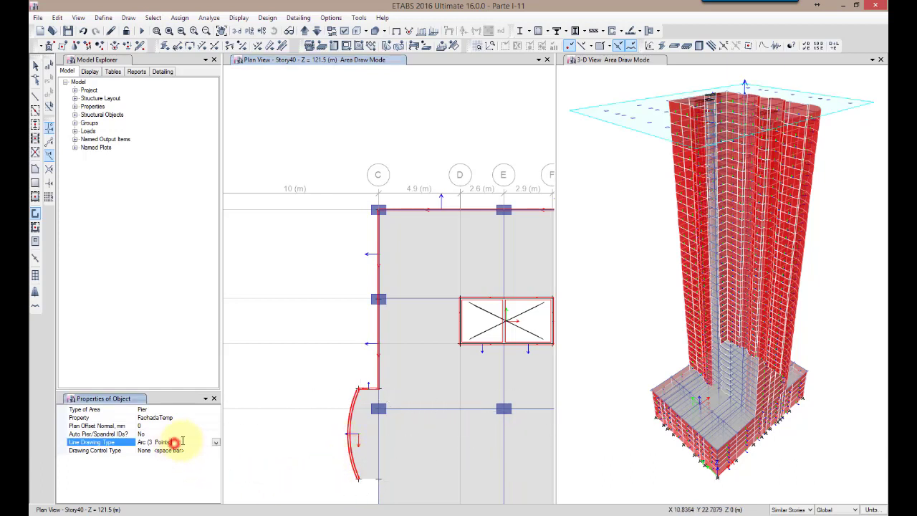
{"action": "left_click", "coordinate": [215, 442]}
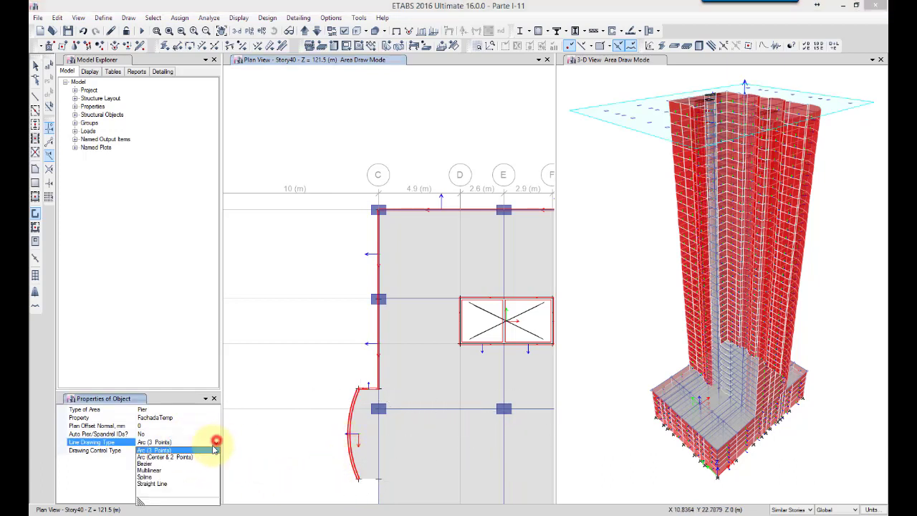
{"action": "left_click", "coordinate": [159, 485]}
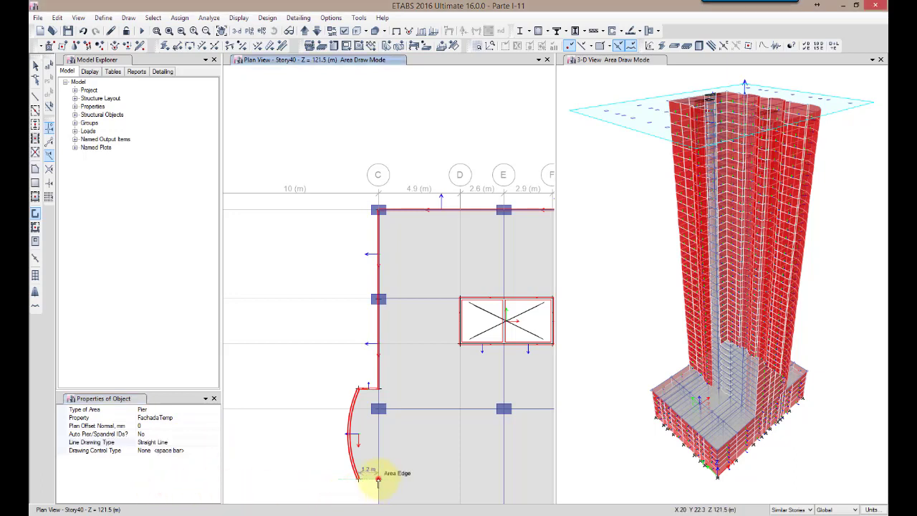
{"action": "middle_click_drag", "start_coordinate": [317, 485], "coordinate": [333, 233]}
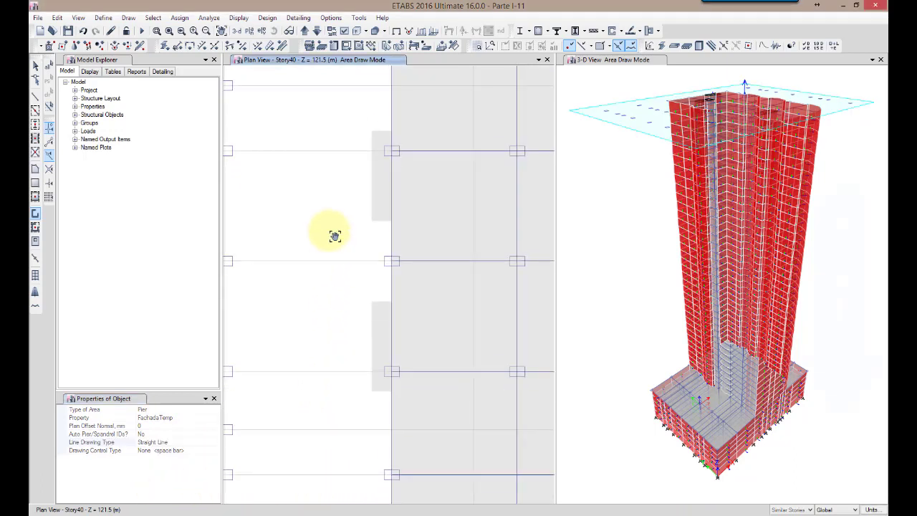
{"action": "left_click", "coordinate": [392, 260]}
{"action": "left_click", "coordinate": [380, 301]}
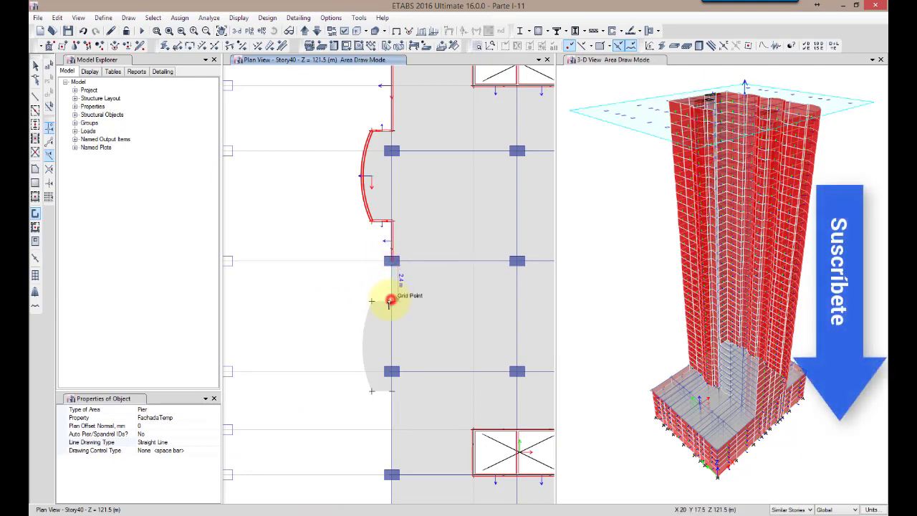
{"action": "left_click", "coordinate": [371, 300]}
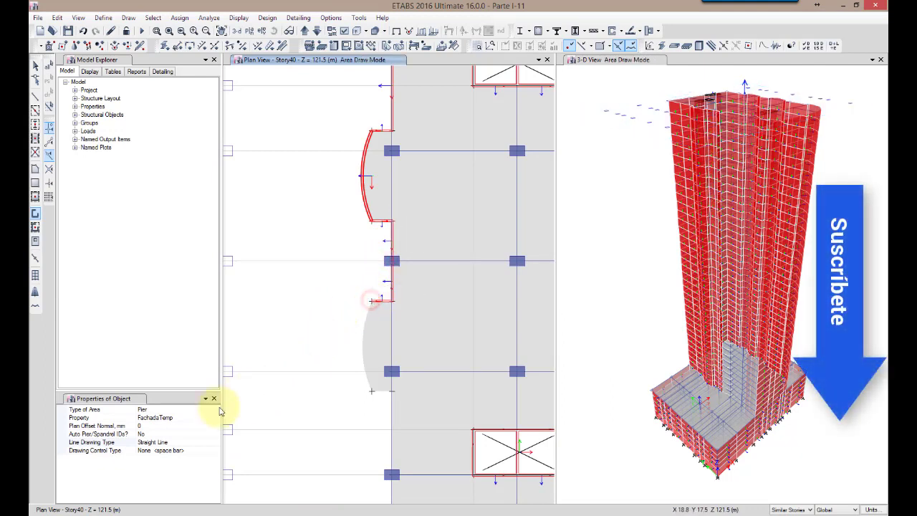
Draw a three-point arc wall along the curved edge of the balcony around C-4
{"action": "left_click", "coordinate": [165, 442]}
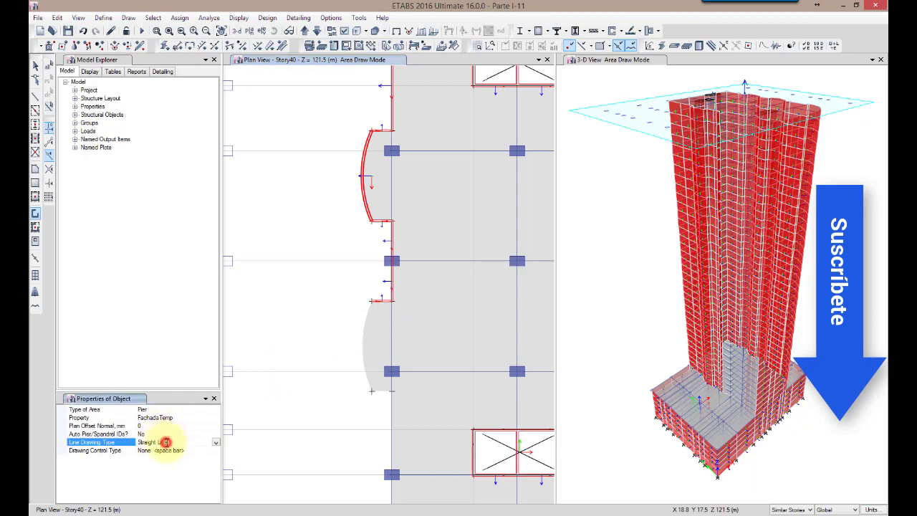
{"action": "left_click", "coordinate": [213, 441]}
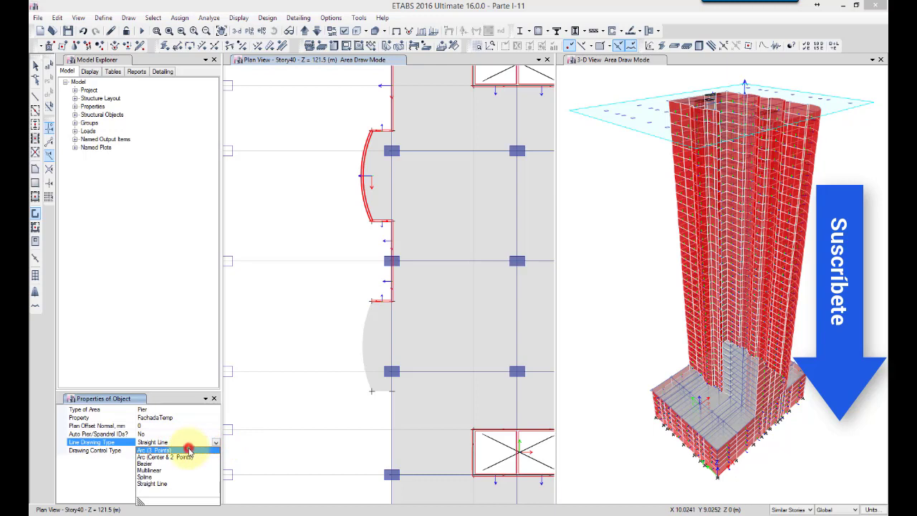
{"action": "left_click", "coordinate": [188, 450]}
{"action": "left_click", "coordinate": [373, 393]}
{"action": "left_click", "coordinate": [362, 360]}
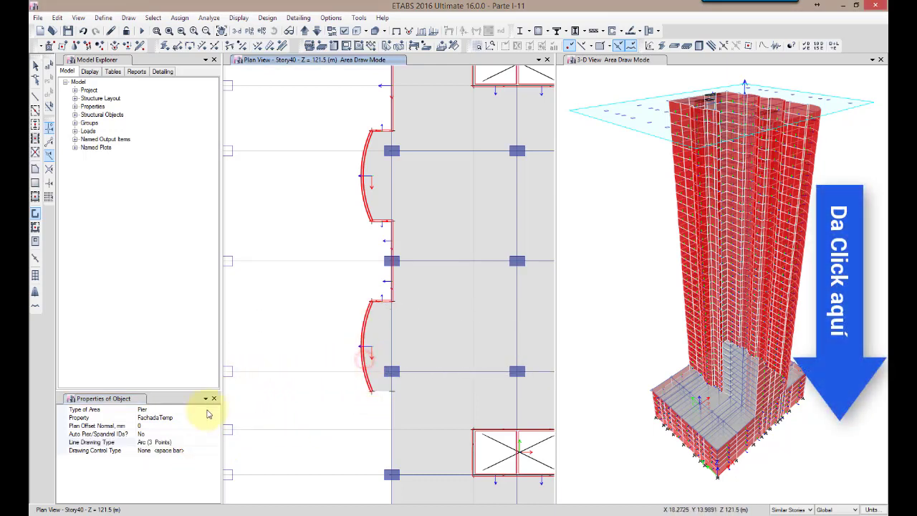
Draw straight facade walls from the C-4 balcony back to grid line C and along it through C-2 to C-1, closing the perimeter
{"action": "left_click", "coordinate": [178, 443]}
{"action": "left_click", "coordinate": [216, 442]}
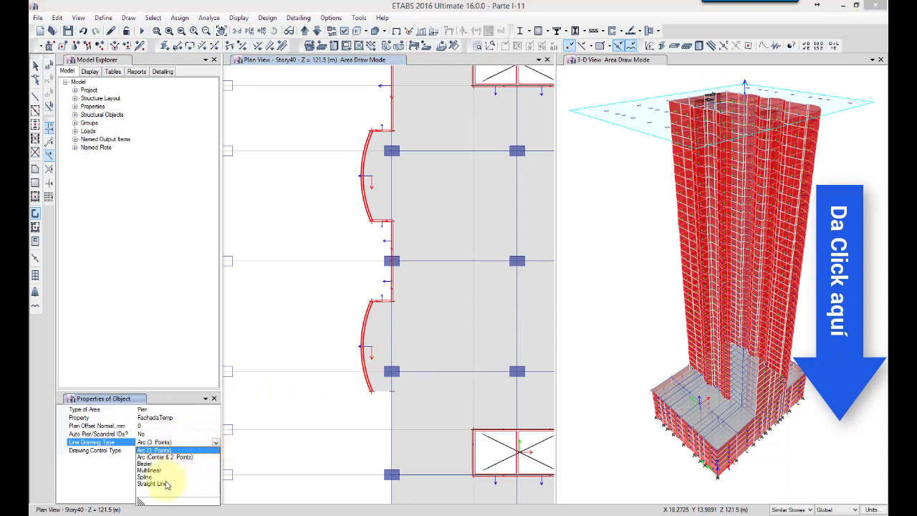
{"action": "left_click", "coordinate": [164, 484]}
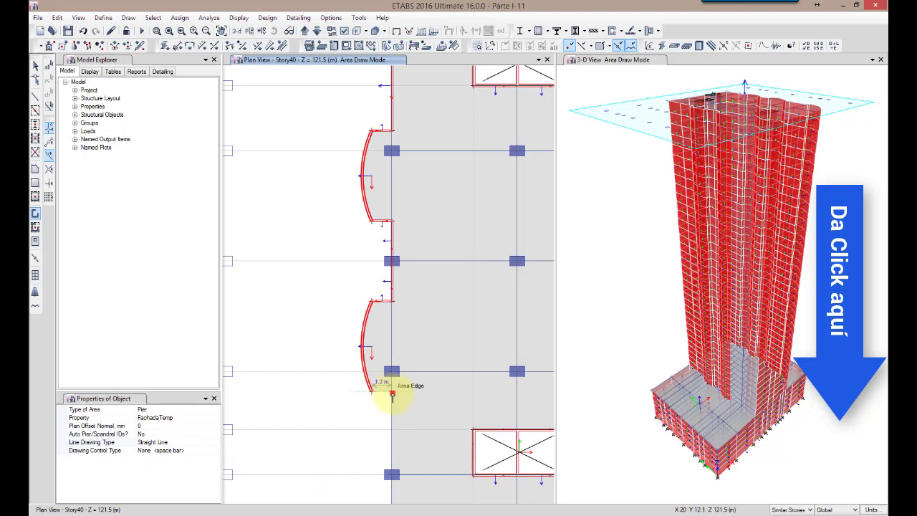
{"action": "left_click", "coordinate": [392, 393]}
{"action": "middle_click_drag", "start_coordinate": [392, 393], "coordinate": [400, 204]}
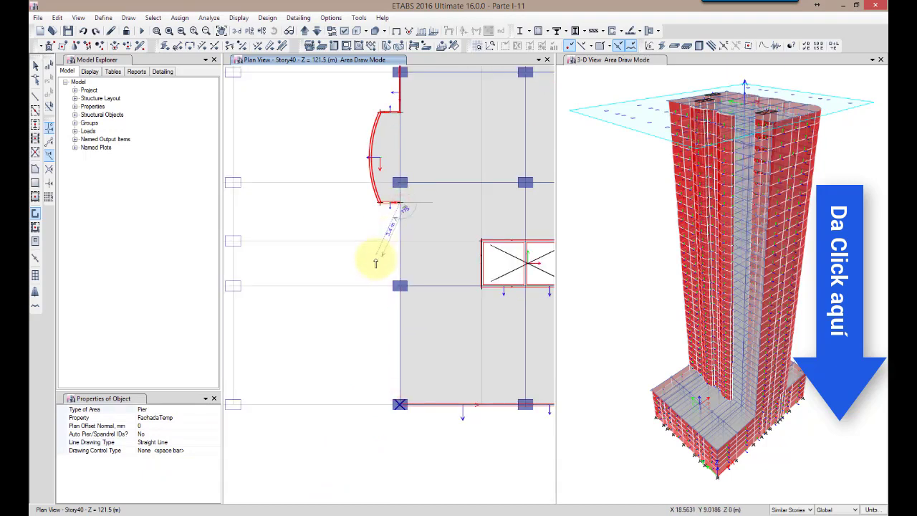
{"action": "left_click", "coordinate": [400, 287]}
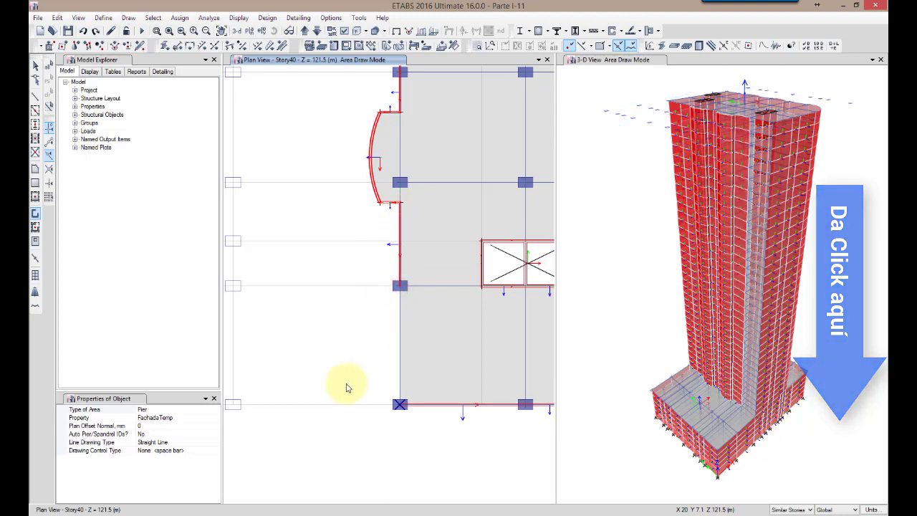
{"action": "left_click", "coordinate": [400, 405]}
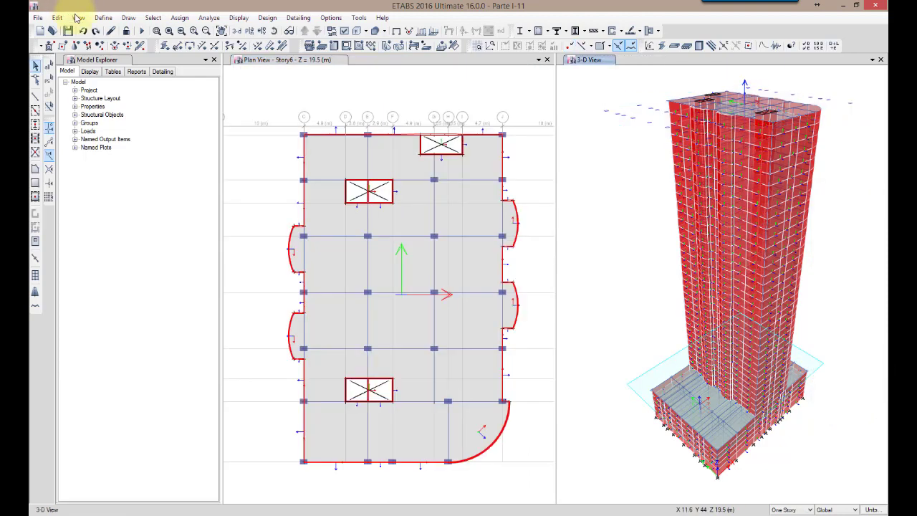
Examine the enclosed tower in the 3D rendered view from several sides and from below, then close the rendering
{"action": "left_click", "coordinate": [77, 17]}
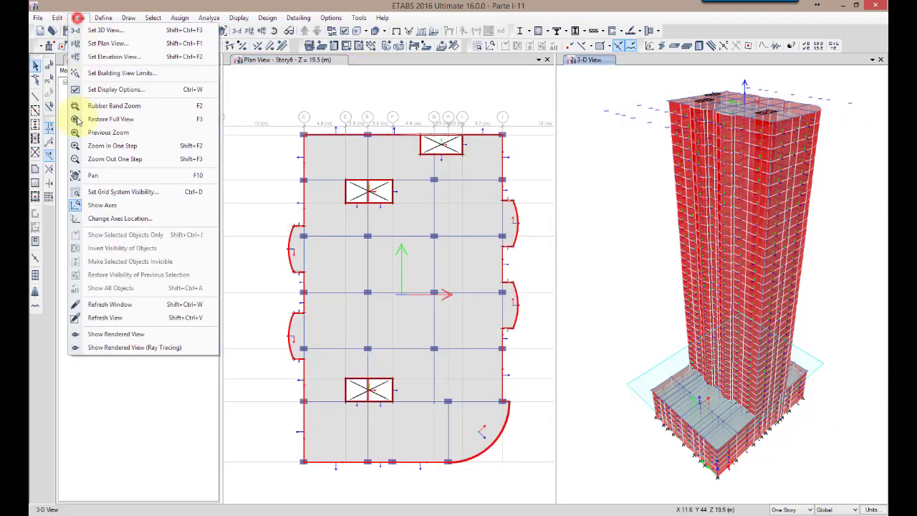
{"action": "left_click", "coordinate": [101, 339]}
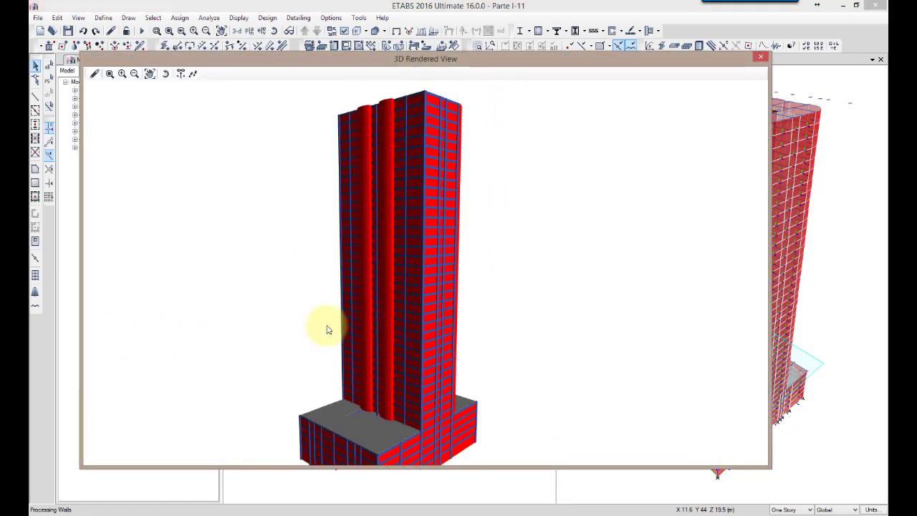
{"action": "left_click_drag", "start_coordinate": [289, 289], "coordinate": [289, 368]}
{"action": "scroll", "coordinate": [288, 368], "scroll_direction": "down", "scroll_amount": 3}
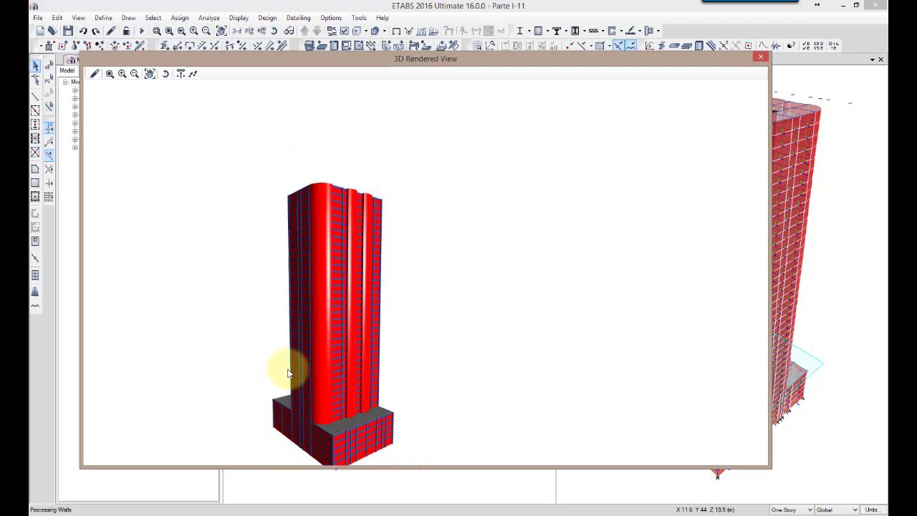
{"action": "middle_click_drag", "start_coordinate": [284, 402], "coordinate": [309, 310]}
{"action": "left_click_drag", "start_coordinate": [308, 311], "coordinate": [339, 250]}
{"action": "scroll", "coordinate": [339, 250], "scroll_direction": "up", "scroll_amount": 6}
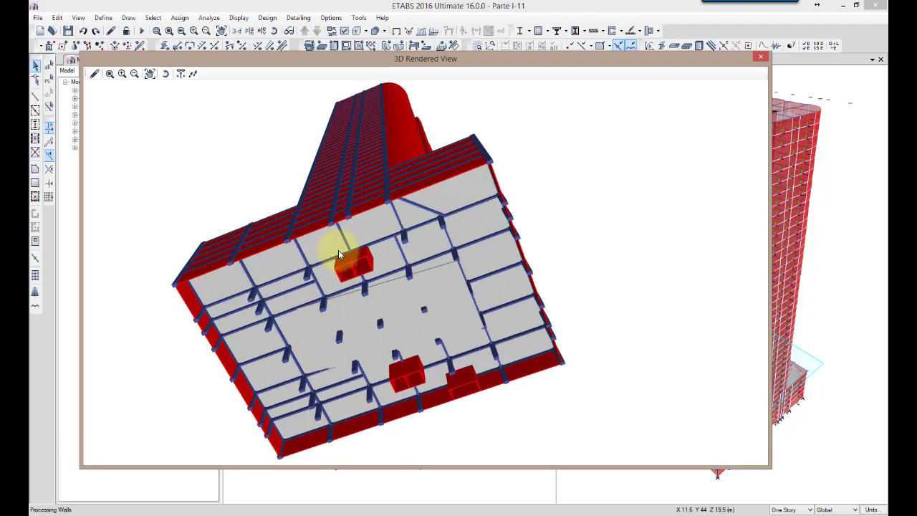
{"action": "left_click_drag", "start_coordinate": [159, 267], "coordinate": [448, 319]}
{"action": "left_click_drag", "start_coordinate": [308, 336], "coordinate": [395, 365]}
{"action": "left_click_drag", "start_coordinate": [418, 226], "coordinate": [395, 328]}
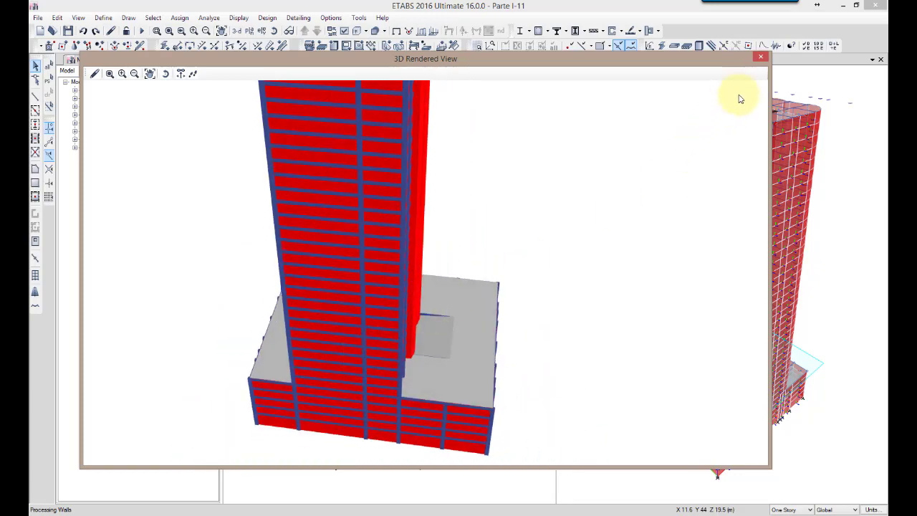
{"action": "left_click", "coordinate": [760, 57]}
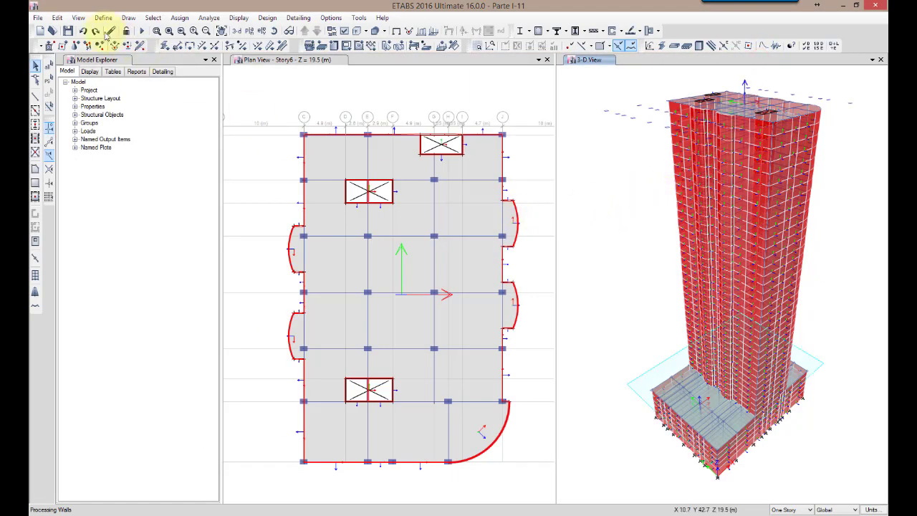
Delete the straight and arc facade walls enclosing the two curved balconies on grid line C at Story6
{"action": "scroll", "coordinate": [285, 240], "scroll_direction": "up", "scroll_amount": 3}
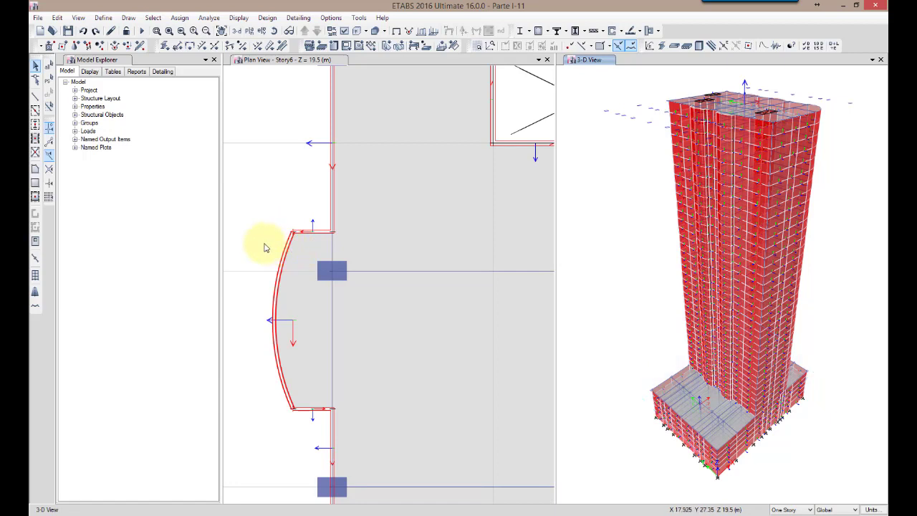
{"action": "left_click", "coordinate": [791, 508]}
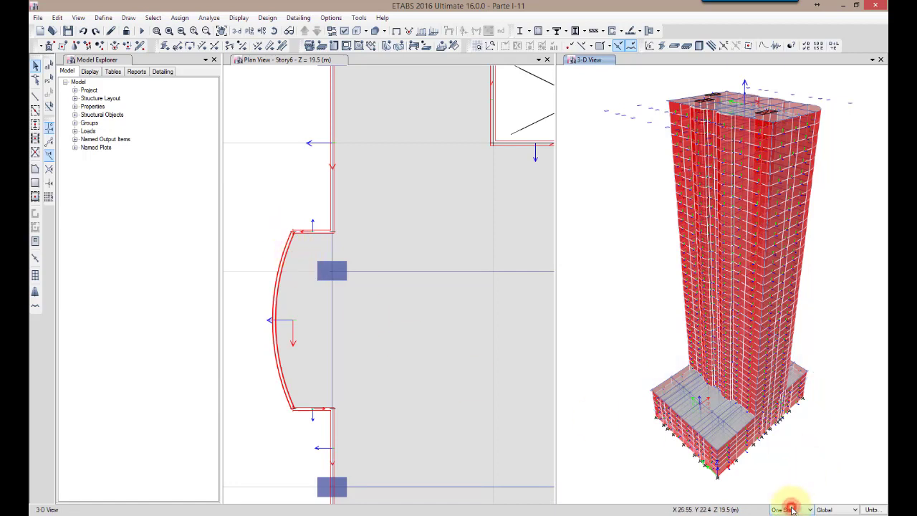
{"action": "left_click", "coordinate": [309, 238]}
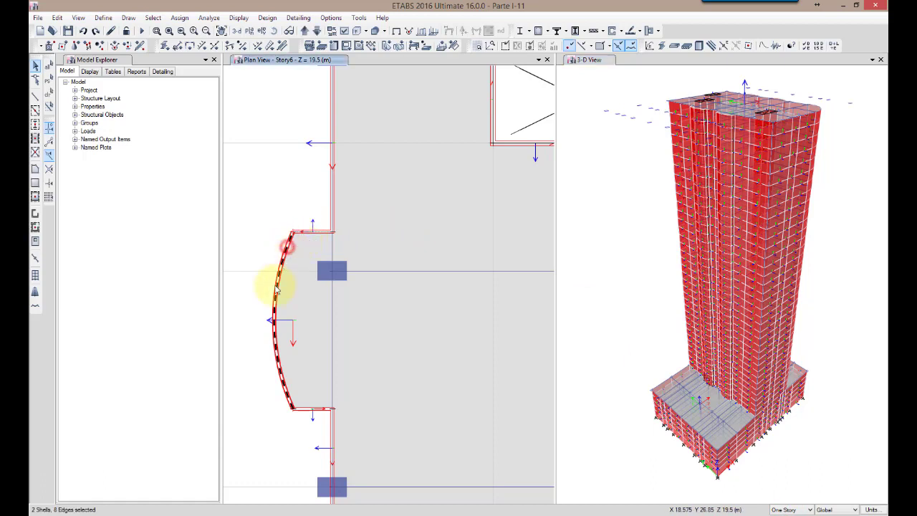
{"action": "left_click", "coordinate": [305, 412]}
{"action": "middle_click_drag", "start_coordinate": [287, 430], "coordinate": [291, 236]}
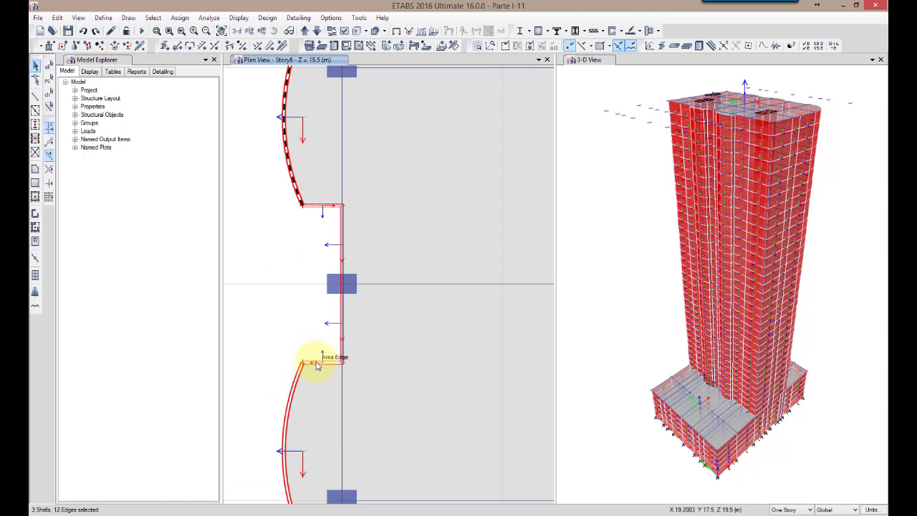
{"action": "left_click", "coordinate": [300, 378]}
{"action": "middle_click_drag", "start_coordinate": [250, 381], "coordinate": [280, 199]}
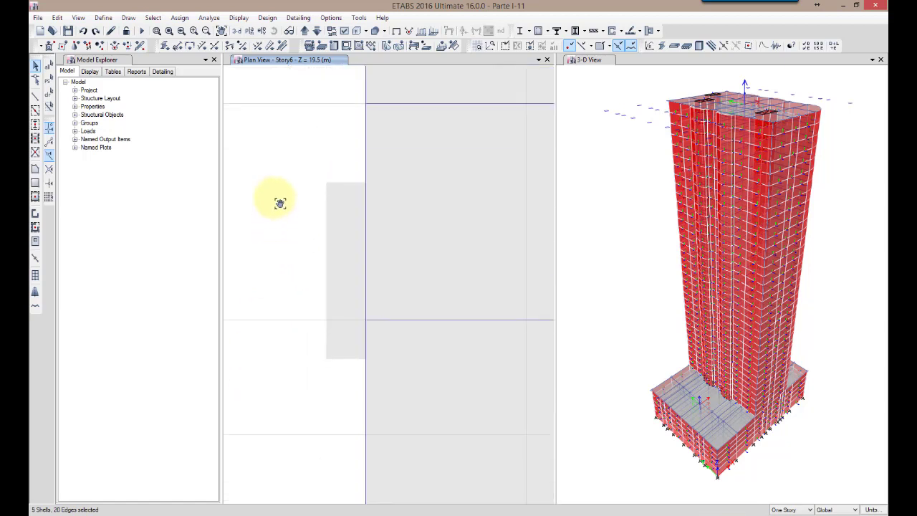
{"action": "left_click", "coordinate": [341, 361]}
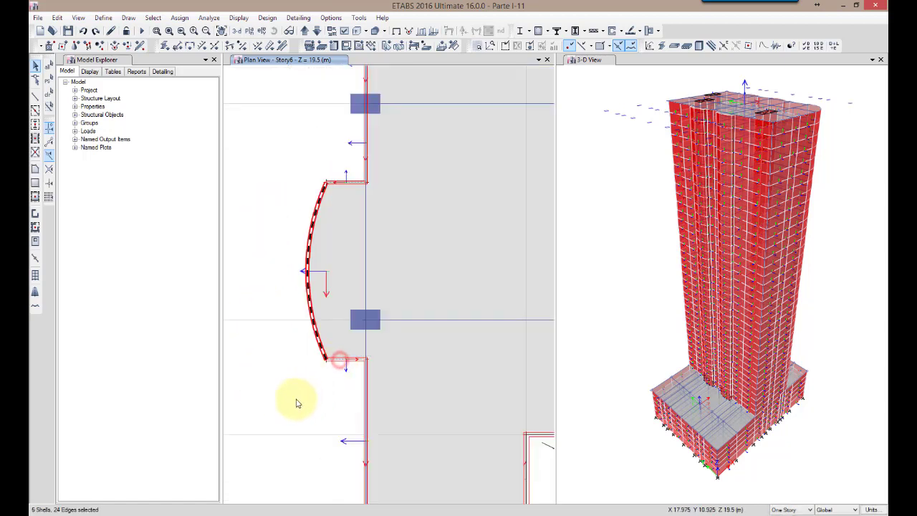
{"action": "key", "text": "Delete"}
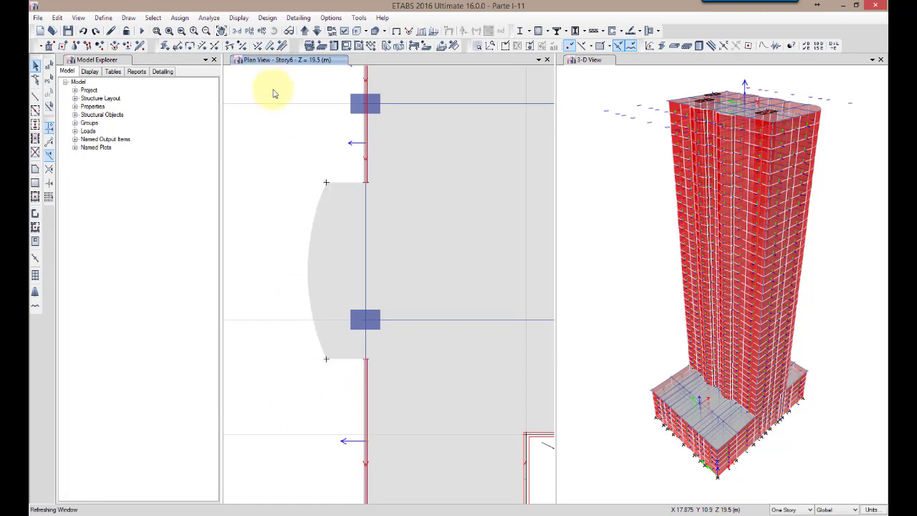
Delete the two straight facade walls on grid line C between the two balconies at Story6, keeping the beams and floor
{"action": "middle_click_drag", "start_coordinate": [281, 116], "coordinate": [262, 292]}
{"action": "scroll", "coordinate": [324, 310], "scroll_direction": "down", "scroll_amount": 3}
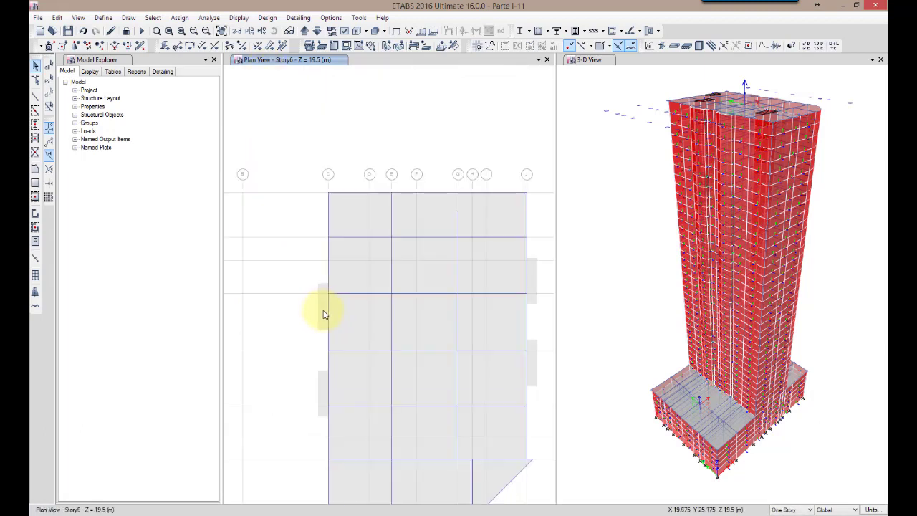
{"action": "scroll", "coordinate": [326, 358], "scroll_direction": "up", "scroll_amount": 3}
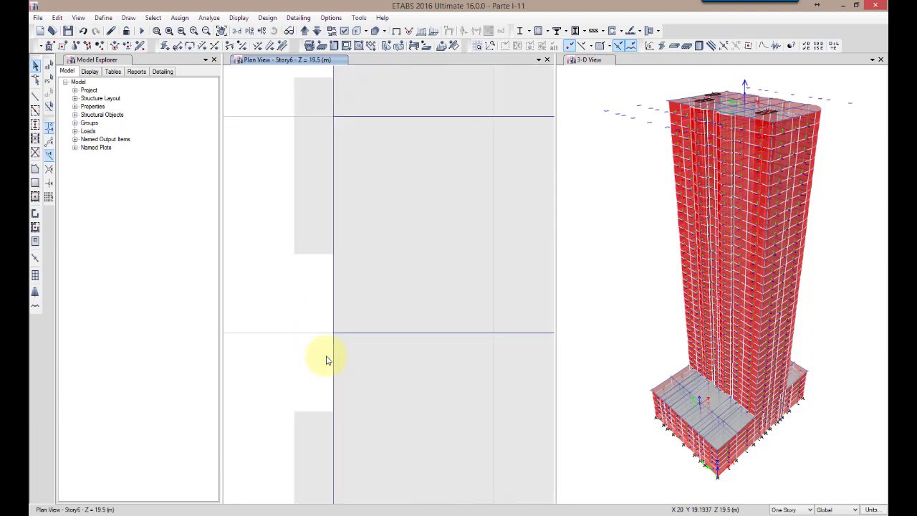
{"action": "right_click", "coordinate": [333, 275]}
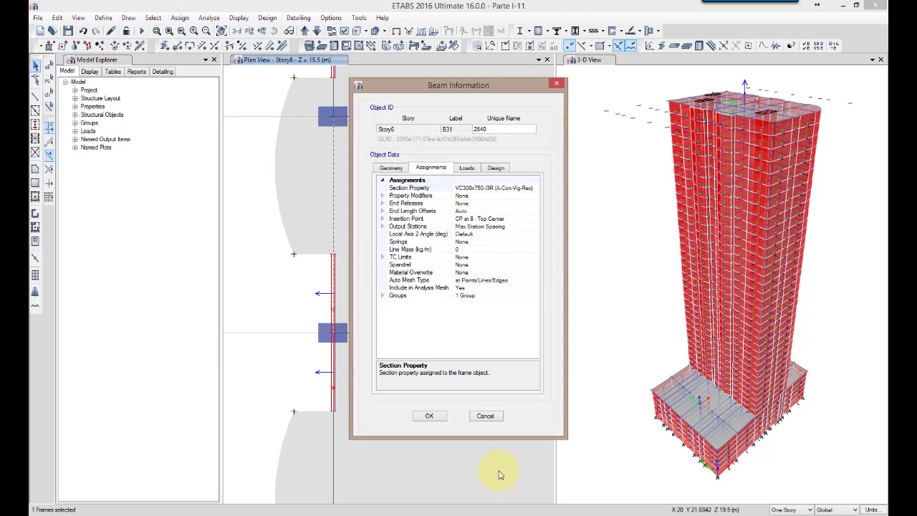
{"action": "left_click", "coordinate": [487, 415]}
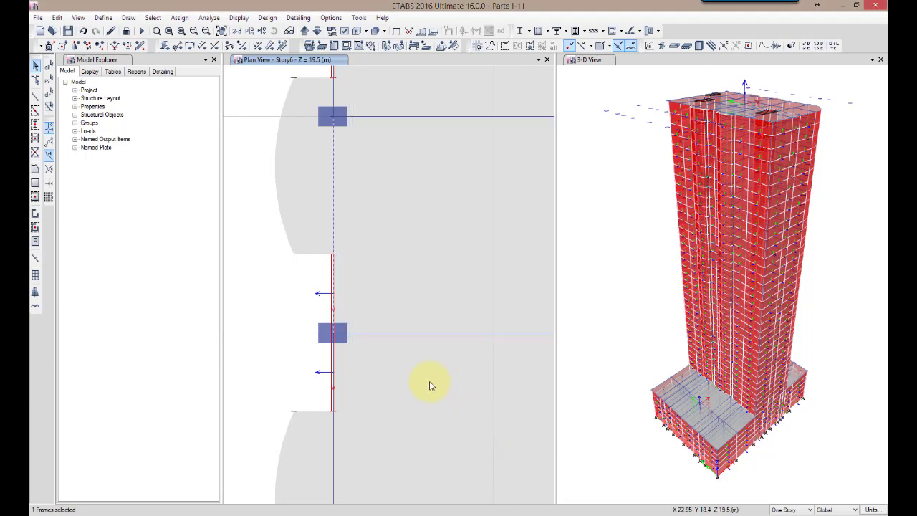
{"action": "right_click", "coordinate": [334, 306]}
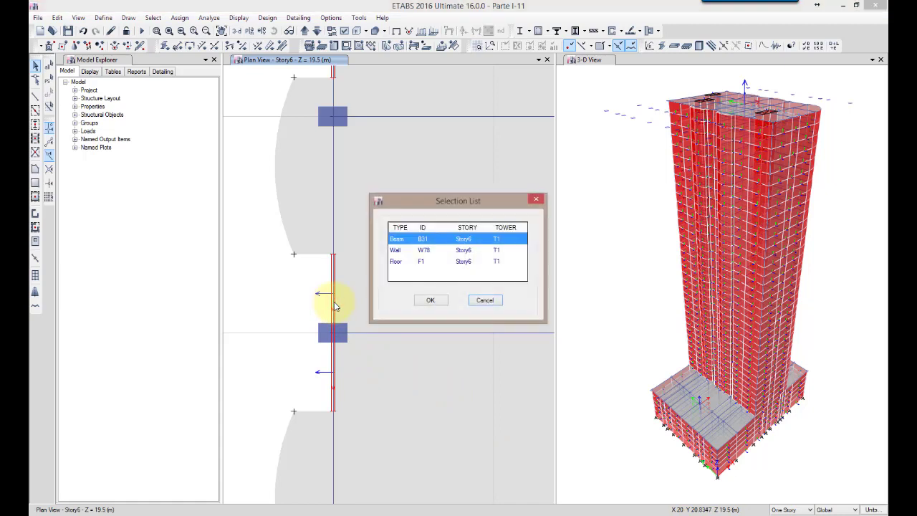
{"action": "left_click", "coordinate": [410, 250]}
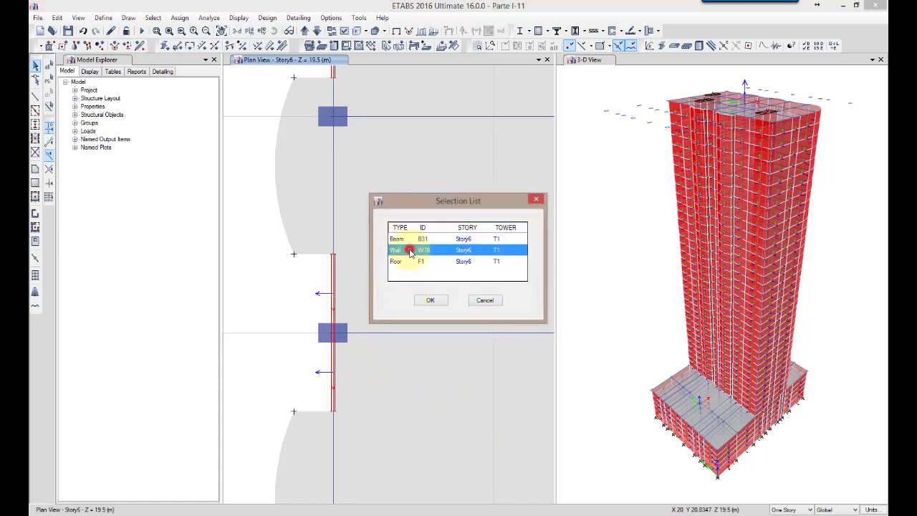
{"action": "left_click", "coordinate": [430, 300]}
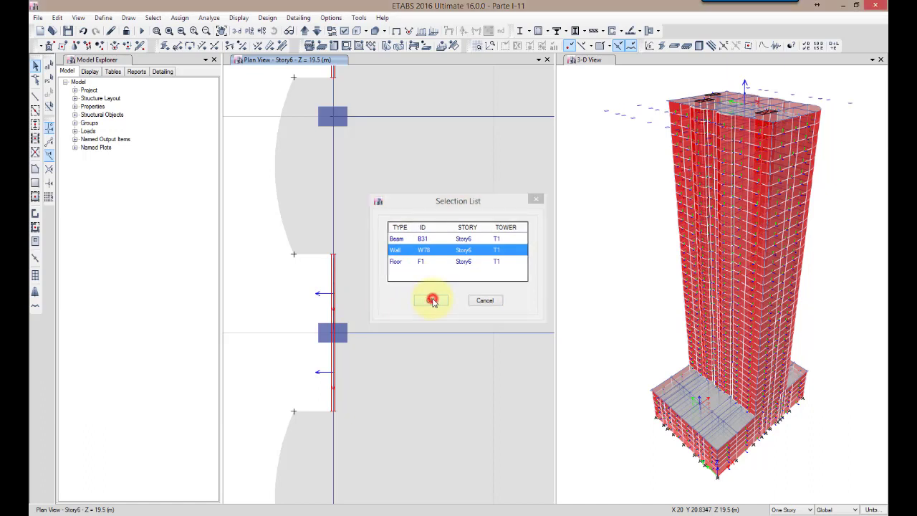
{"action": "left_click", "coordinate": [334, 362], "text": "ctrl"}
{"action": "left_click", "coordinate": [399, 252]}
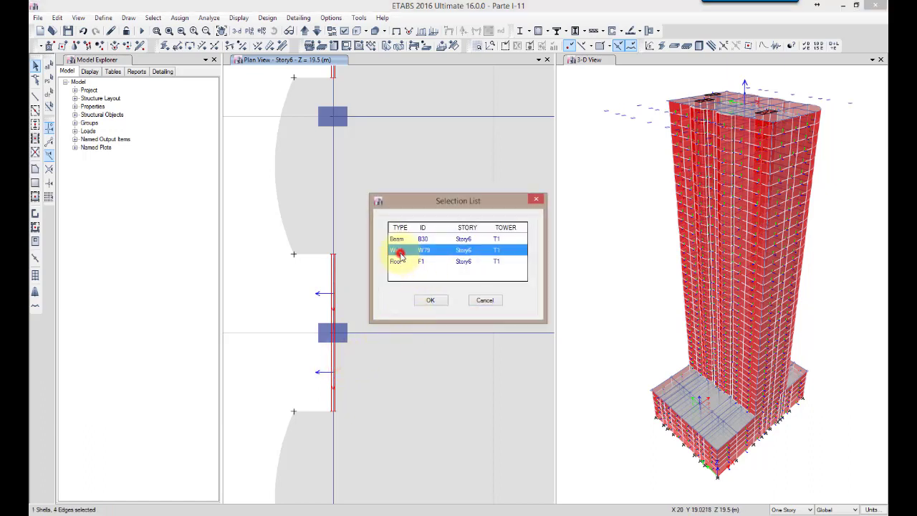
{"action": "left_click", "coordinate": [429, 301]}
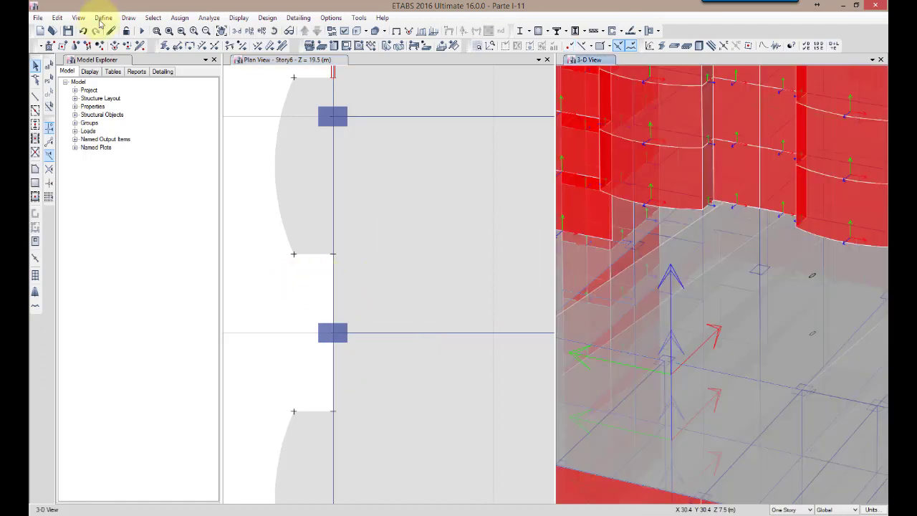
Limit the 3D view to a top story of Story7 and orbit it to inspect the opened Story6 facade
{"action": "left_click", "coordinate": [78, 18]}
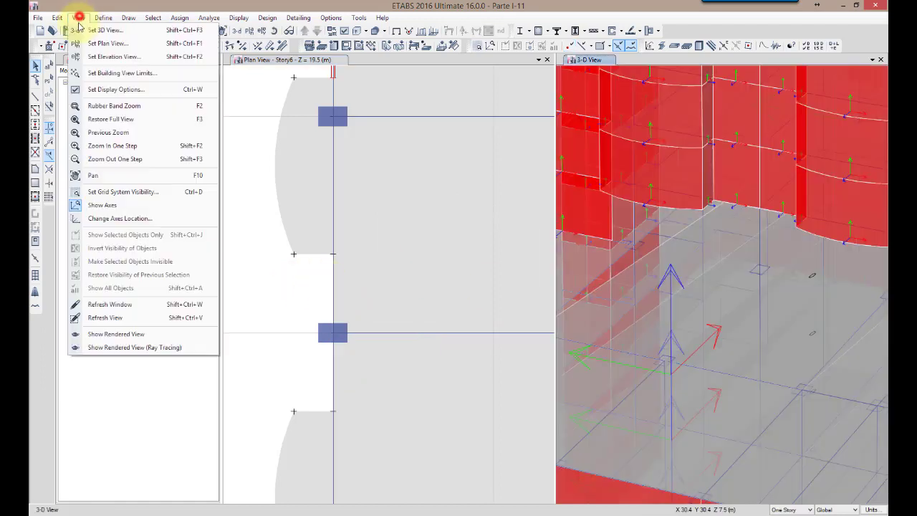
{"action": "left_click", "coordinate": [107, 73]}
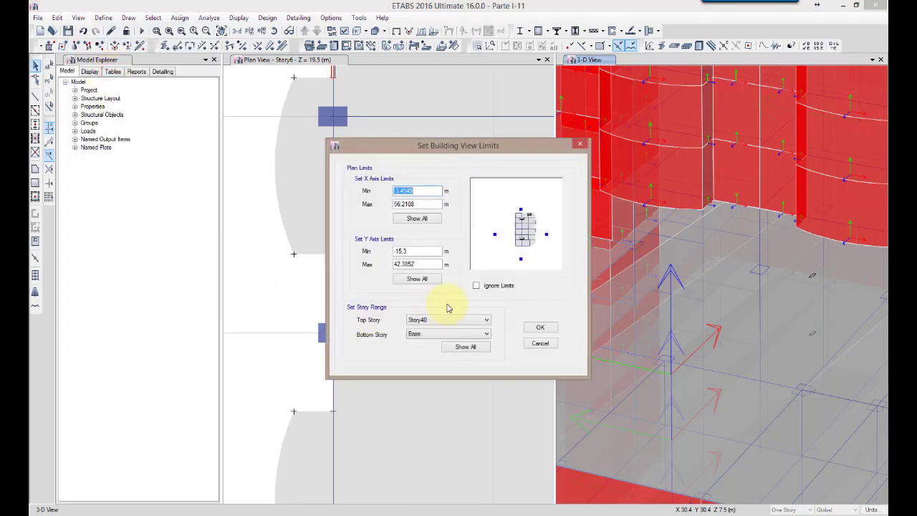
{"action": "left_click", "coordinate": [449, 321]}
{"action": "scroll", "coordinate": [429, 422], "scroll_direction": "down", "scroll_amount": 4}
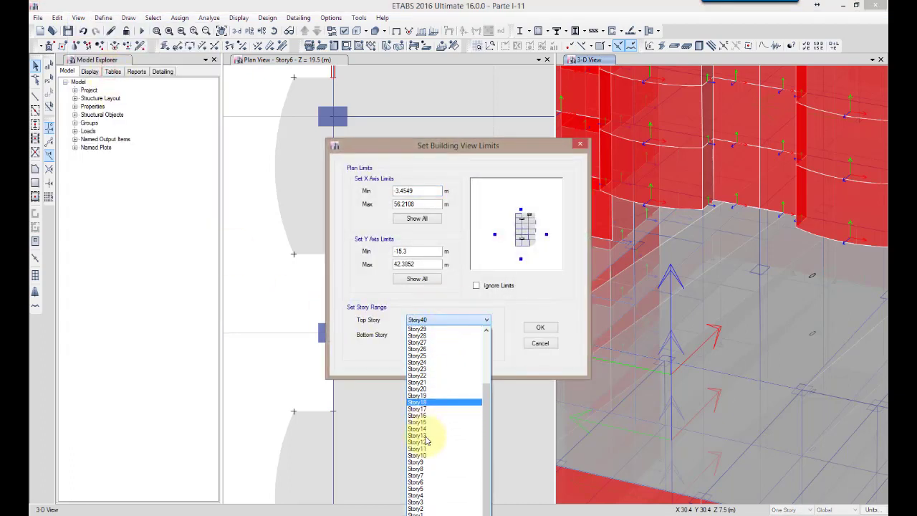
{"action": "left_click", "coordinate": [422, 476]}
{"action": "left_click", "coordinate": [540, 328]}
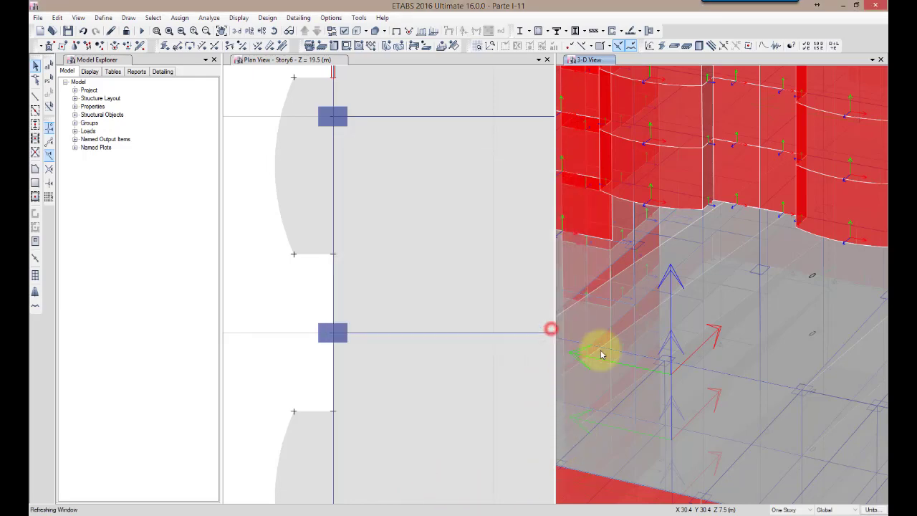
{"action": "scroll", "coordinate": [715, 406], "scroll_direction": "up", "scroll_amount": 5}
{"action": "middle_click_drag", "start_coordinate": [719, 416], "coordinate": [708, 342]}
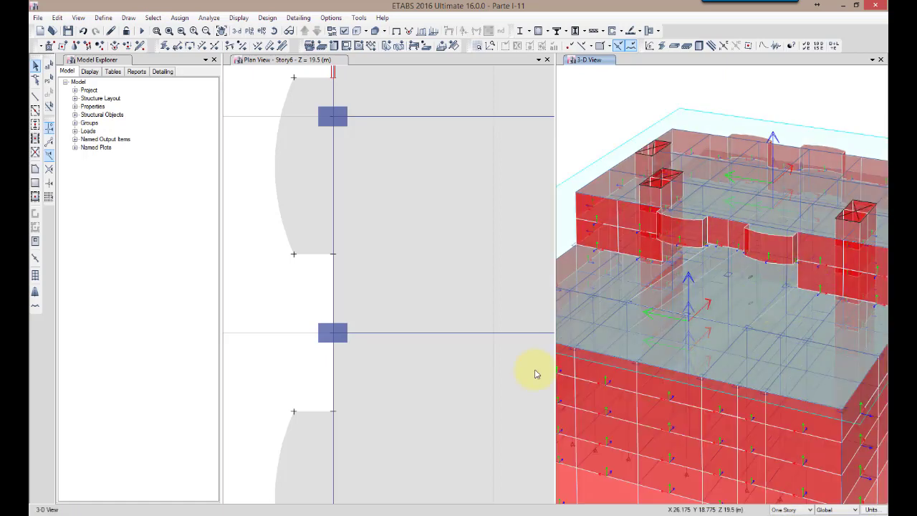
Save the model as Parte I-11.EDB, replacing the existing file
{"action": "left_click", "coordinate": [38, 19]}
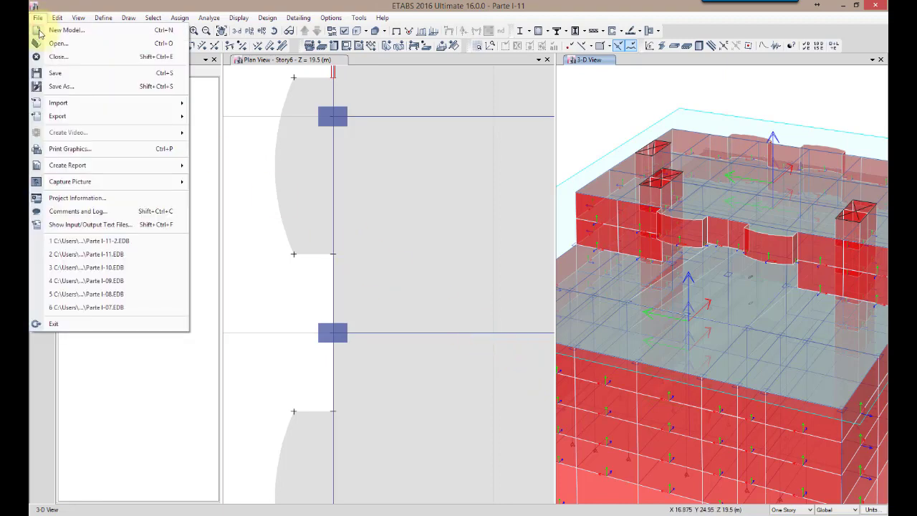
{"action": "left_click", "coordinate": [55, 86]}
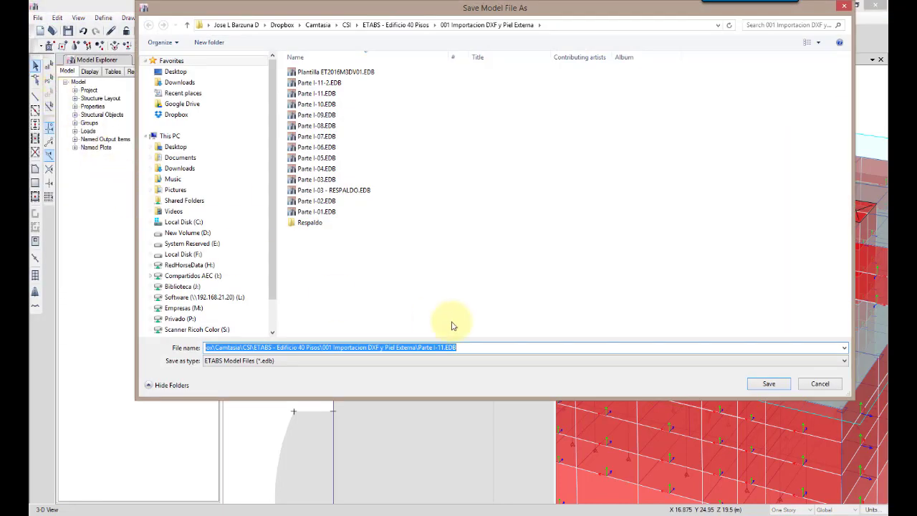
{"action": "left_click", "coordinate": [759, 383]}
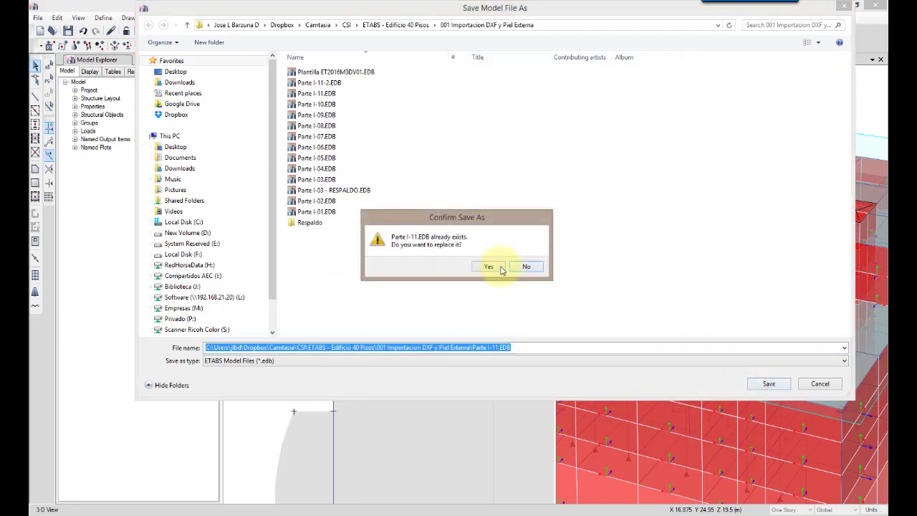
{"action": "left_click", "coordinate": [513, 266]}
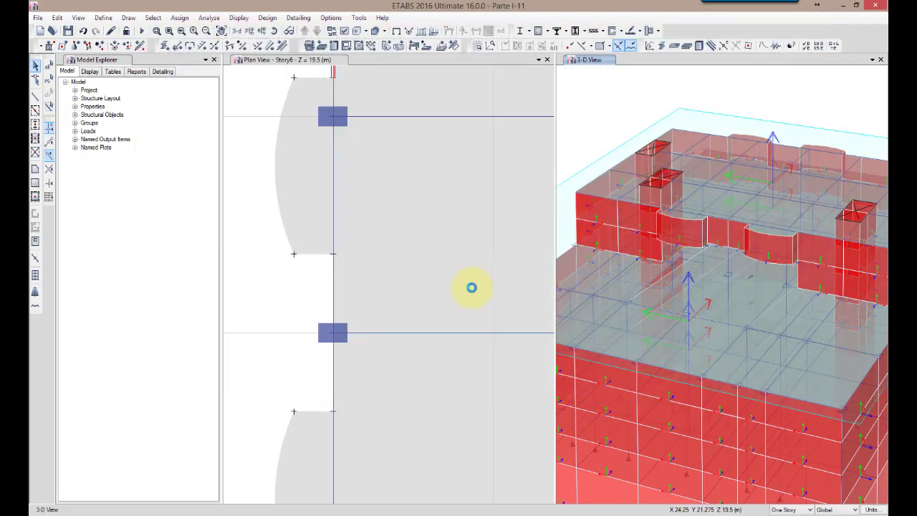
Select all walls in the model that have the FachadaTemp wall property
{"action": "left_click", "coordinate": [275, 284]}
{"action": "scroll", "coordinate": [275, 284], "scroll_direction": "down", "scroll_amount": 3}
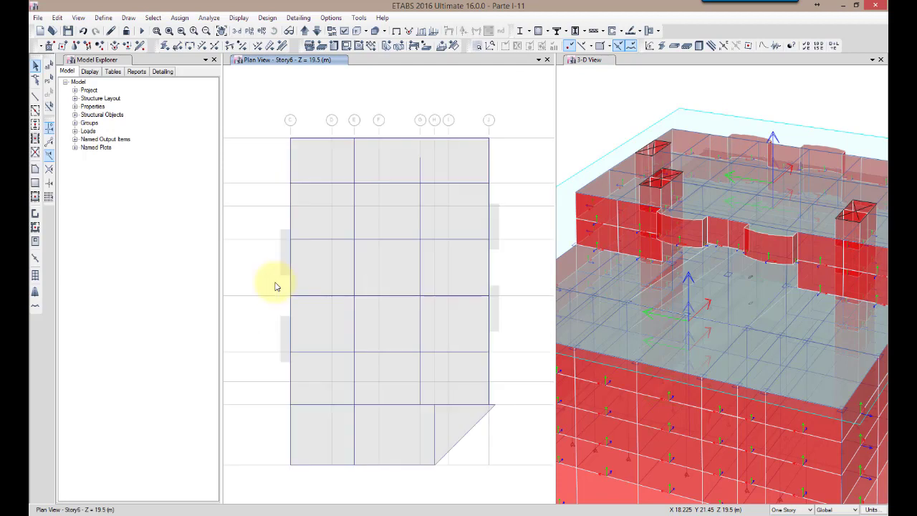
{"action": "left_click", "coordinate": [152, 17]}
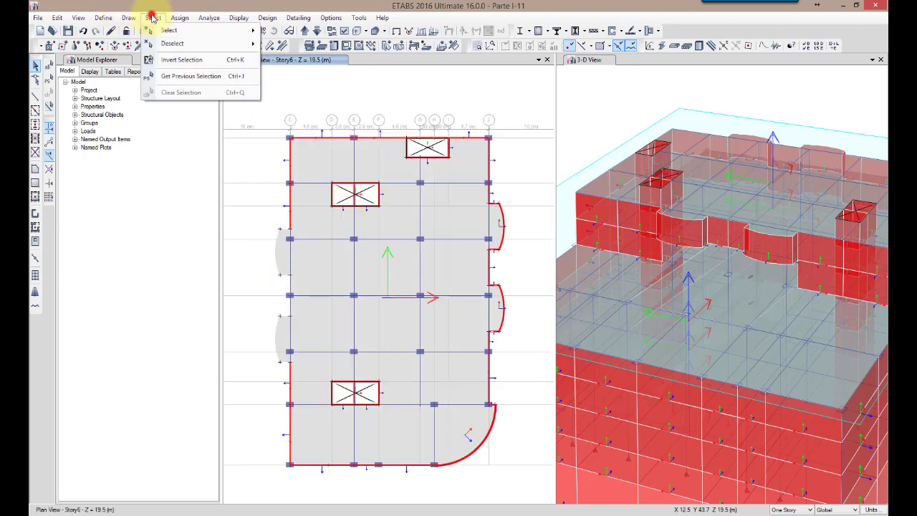
{"action": "left_click", "coordinate": [158, 29]}
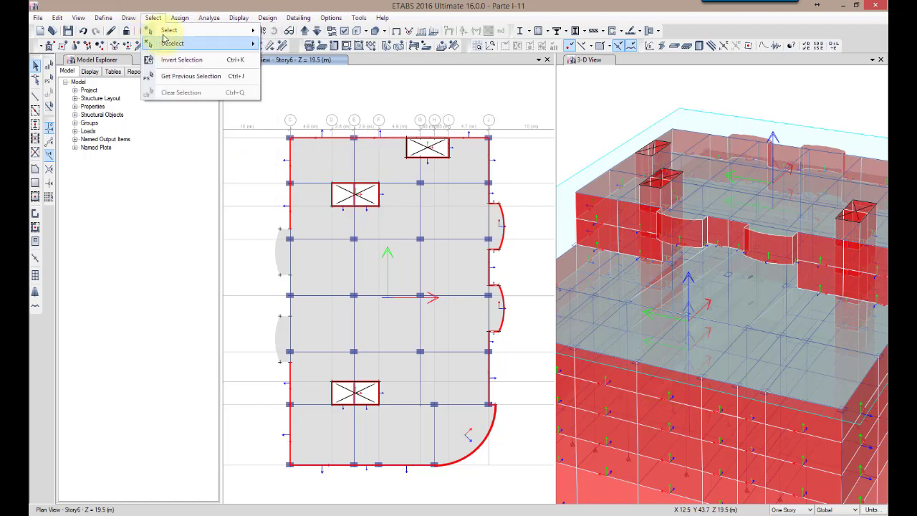
{"action": "mouse_move", "coordinate": [159, 29]}
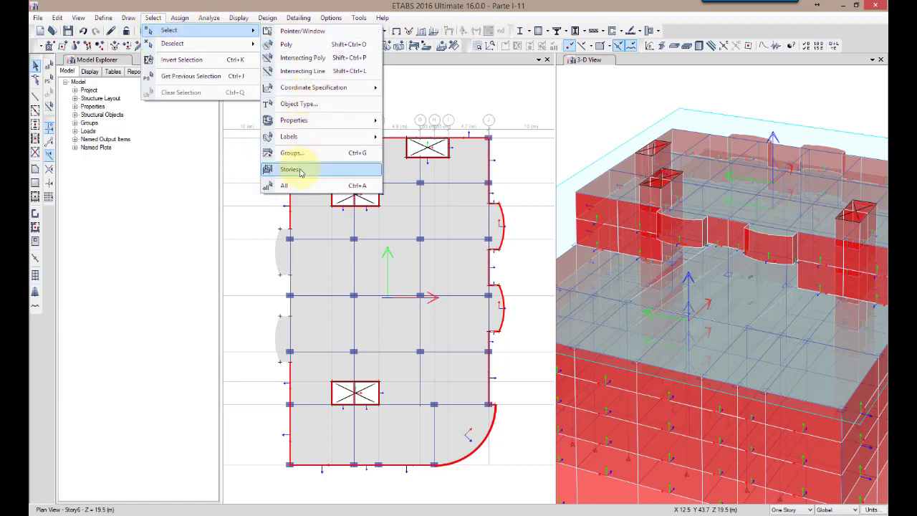
{"action": "mouse_move", "coordinate": [350, 121]}
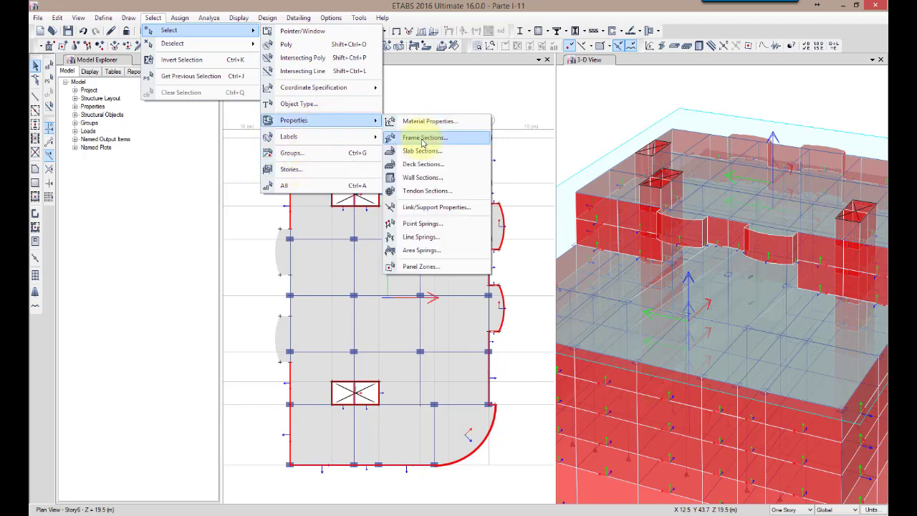
{"action": "left_click", "coordinate": [422, 177]}
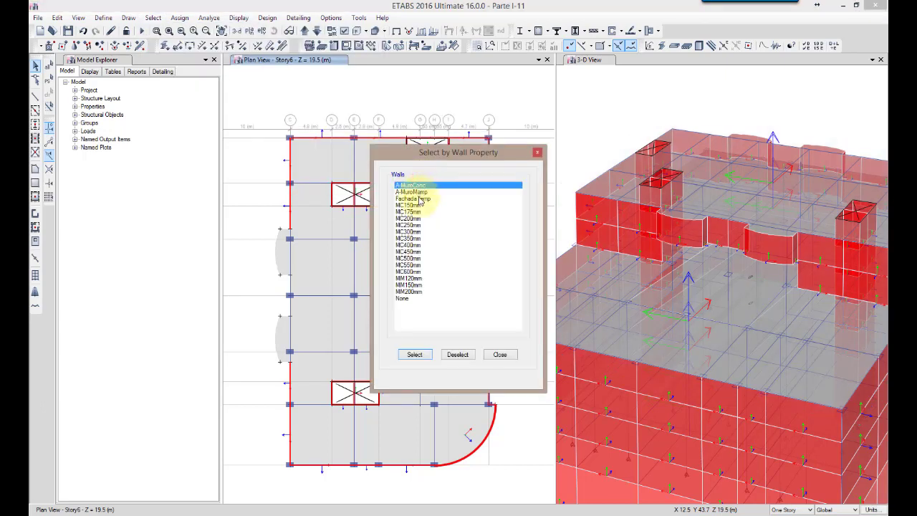
{"action": "left_click", "coordinate": [419, 199]}
{"action": "left_click", "coordinate": [413, 355]}
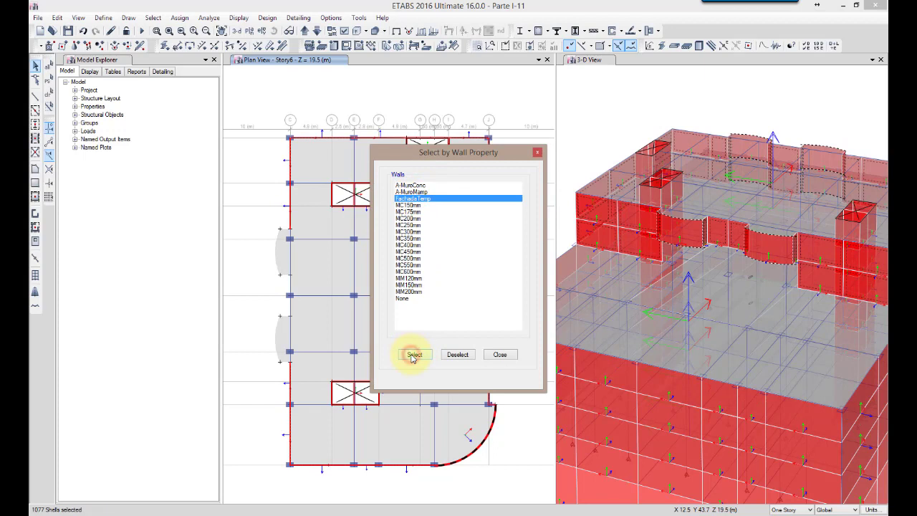
{"action": "left_click", "coordinate": [501, 355]}
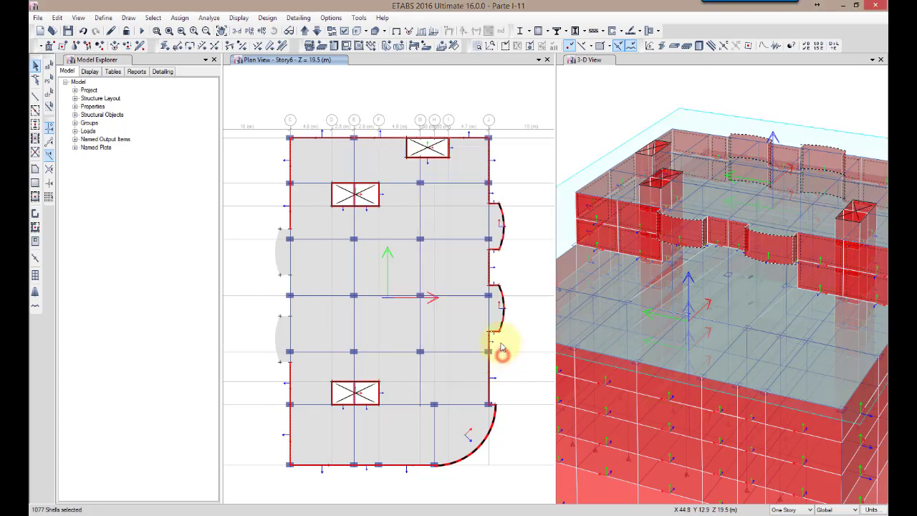
Assign the wall section None to all the selected FachadaTemp facade walls
{"action": "left_click", "coordinate": [176, 18]}
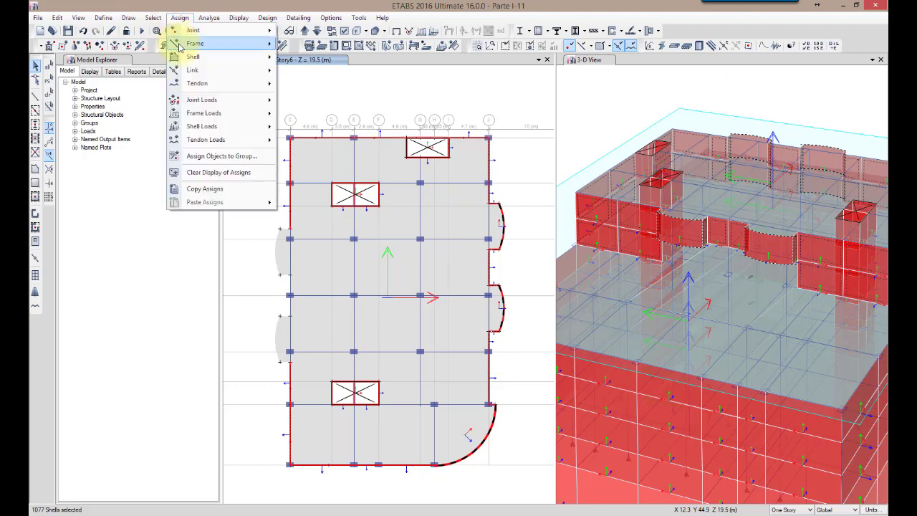
{"action": "mouse_move", "coordinate": [194, 56]}
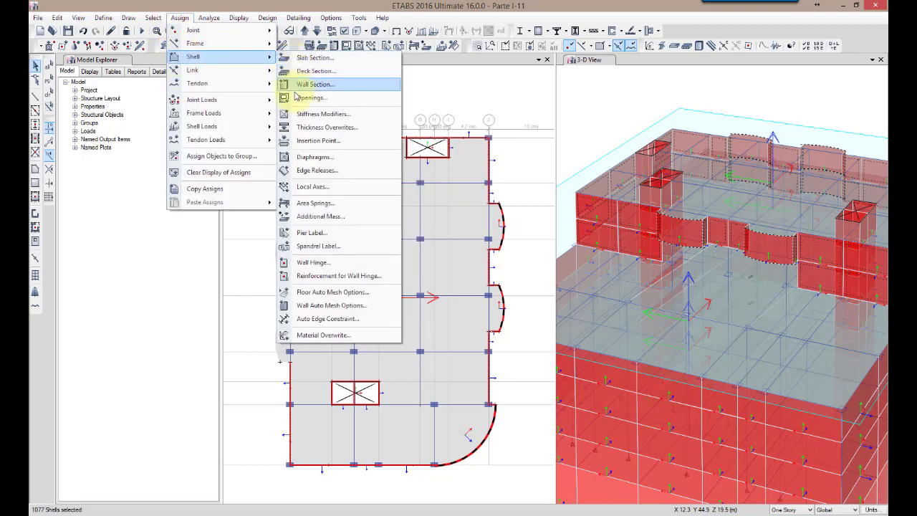
{"action": "left_click", "coordinate": [302, 83]}
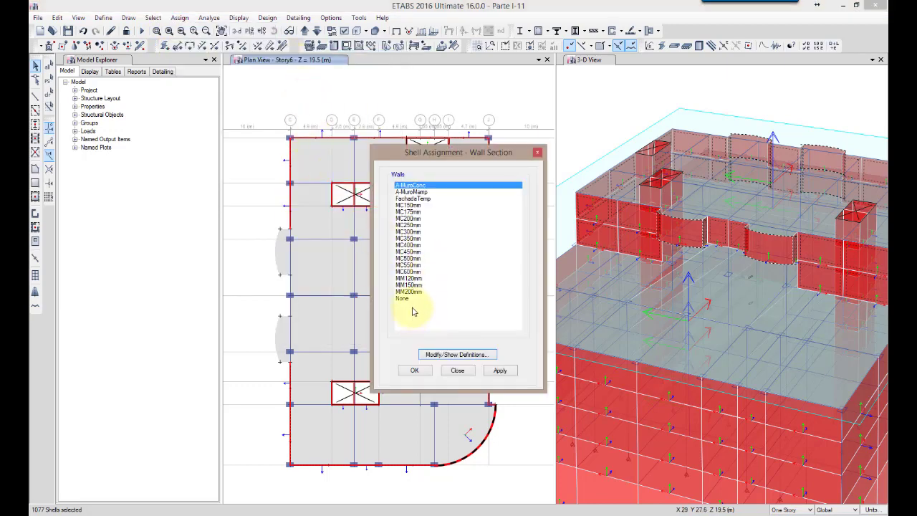
{"action": "left_click", "coordinate": [411, 299]}
{"action": "left_click", "coordinate": [416, 370]}
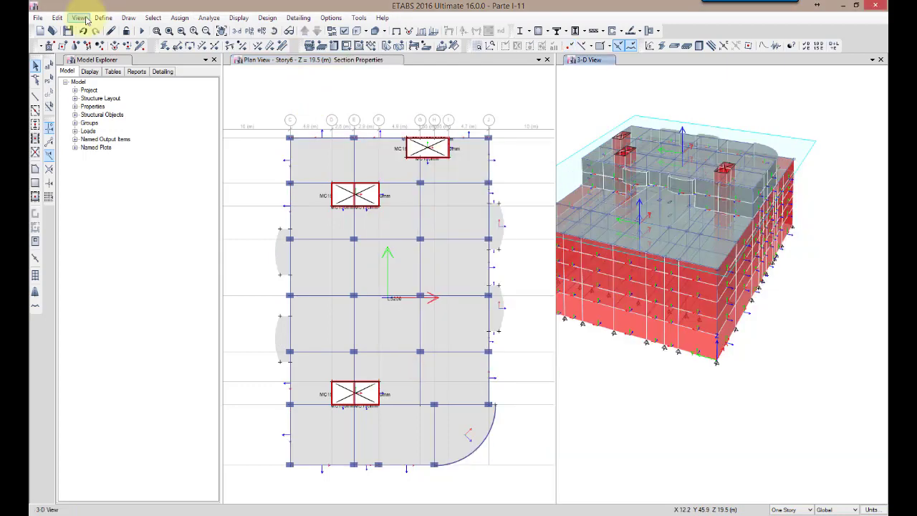
Show the full story range from Base to Story40 in the 3D view and look over the whole tower
{"action": "left_click", "coordinate": [85, 19]}
{"action": "left_click", "coordinate": [90, 68]}
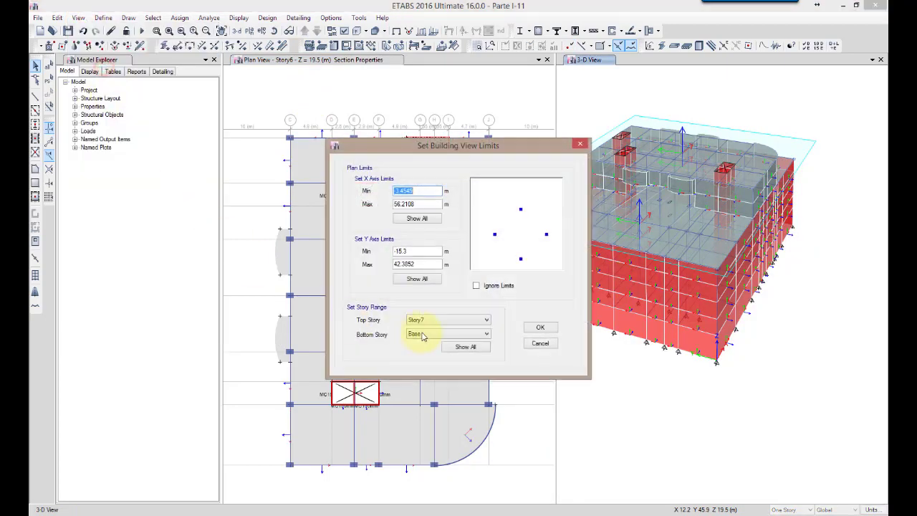
{"action": "left_click", "coordinate": [541, 328]}
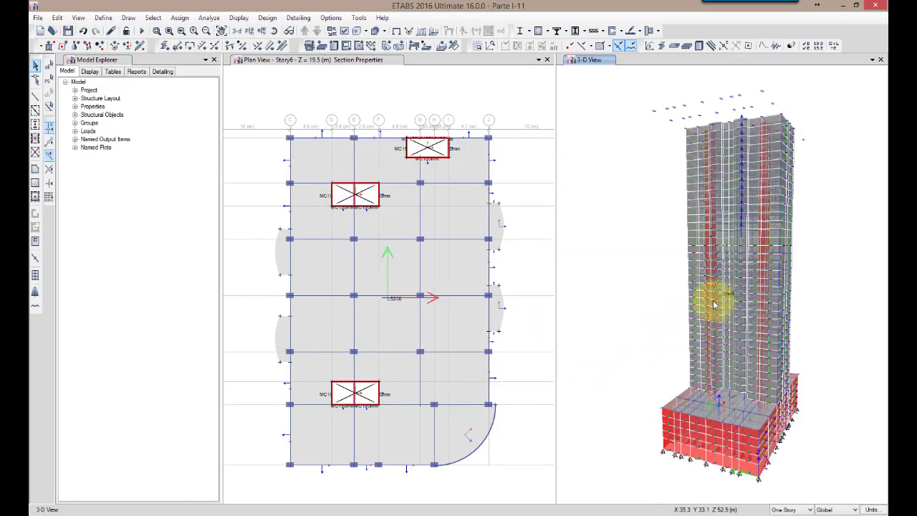
{"action": "middle_click_drag", "start_coordinate": [823, 318], "coordinate": [753, 396], "text": "shift"}
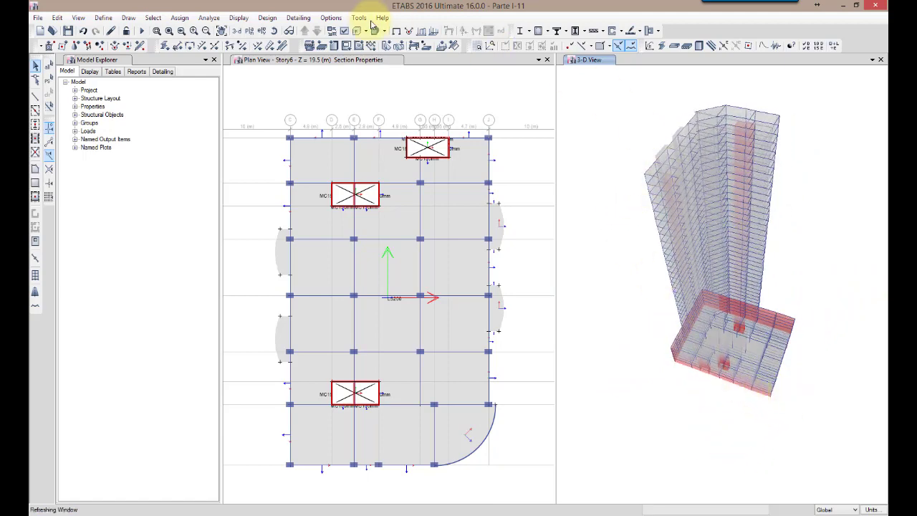
Hide the Columnas Base layer of the architectural plan
{"action": "left_click", "coordinate": [331, 18]}
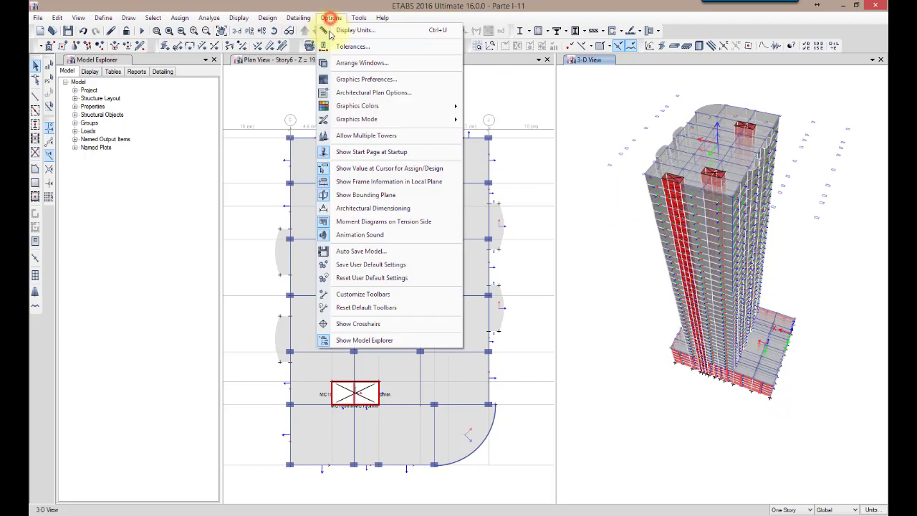
{"action": "left_click", "coordinate": [385, 93]}
{"action": "left_click_drag", "start_coordinate": [531, 229], "coordinate": [528, 269]}
{"action": "left_click", "coordinate": [445, 287]}
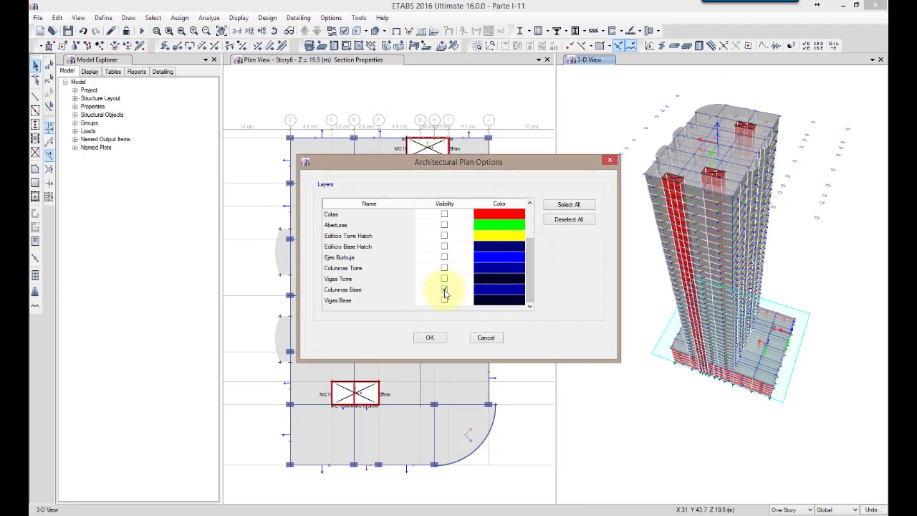
{"action": "left_click", "coordinate": [445, 289]}
{"action": "left_click", "coordinate": [432, 339]}
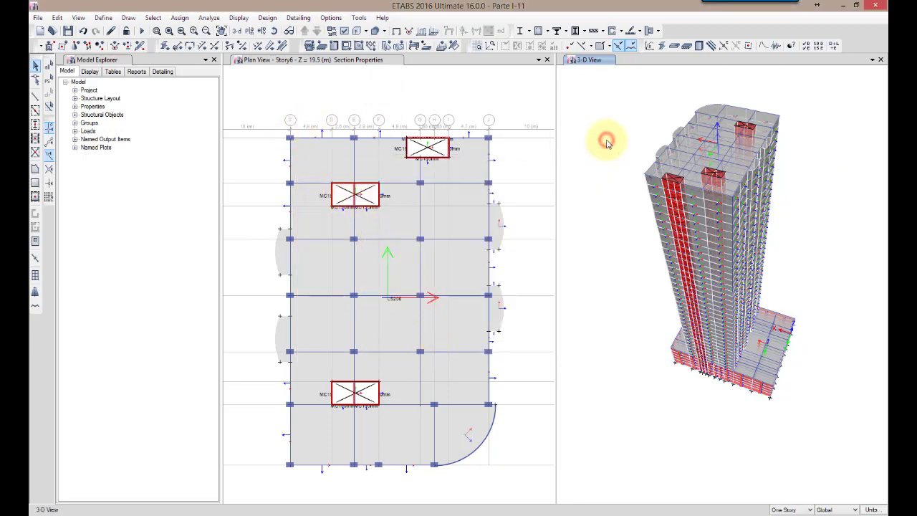
Save the model under its current file name
{"action": "scroll", "coordinate": [606, 141], "scroll_direction": "up", "scroll_amount": 5}
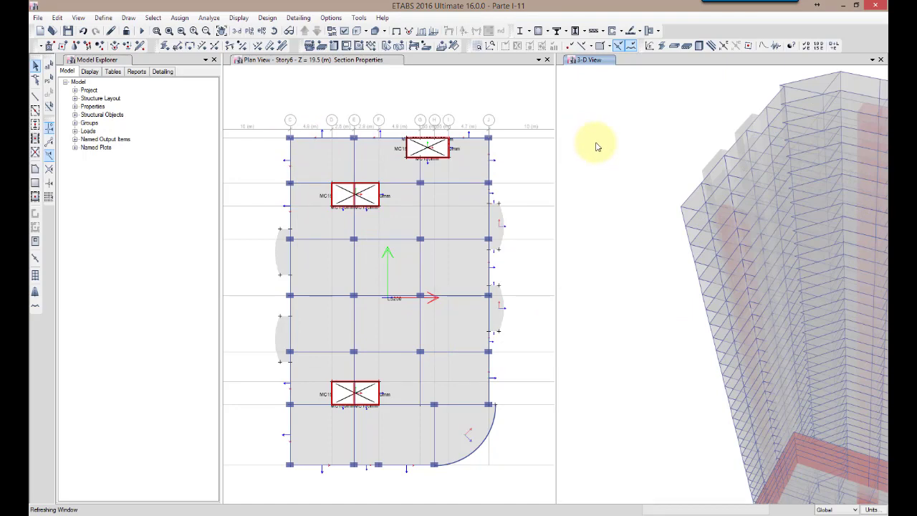
{"action": "left_click", "coordinate": [444, 100]}
{"action": "scroll", "coordinate": [445, 100], "scroll_direction": "down", "scroll_amount": 3}
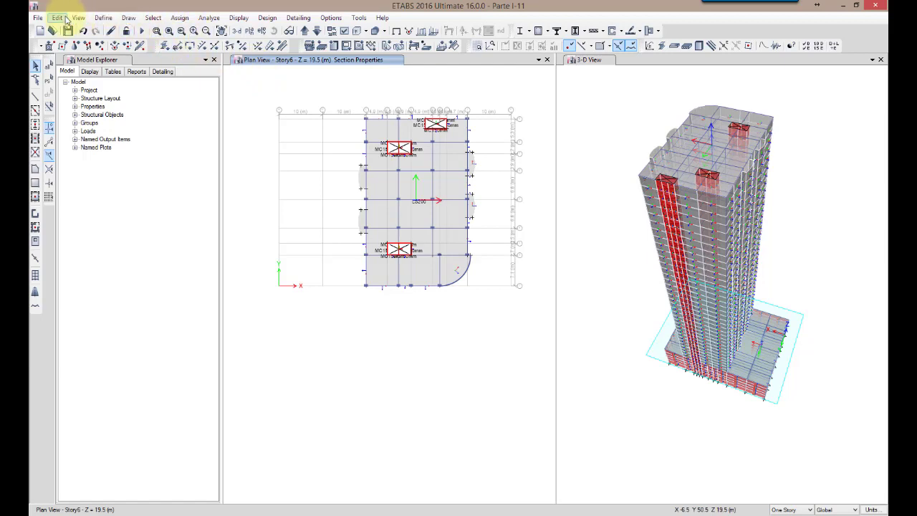
{"action": "left_click", "coordinate": [38, 17]}
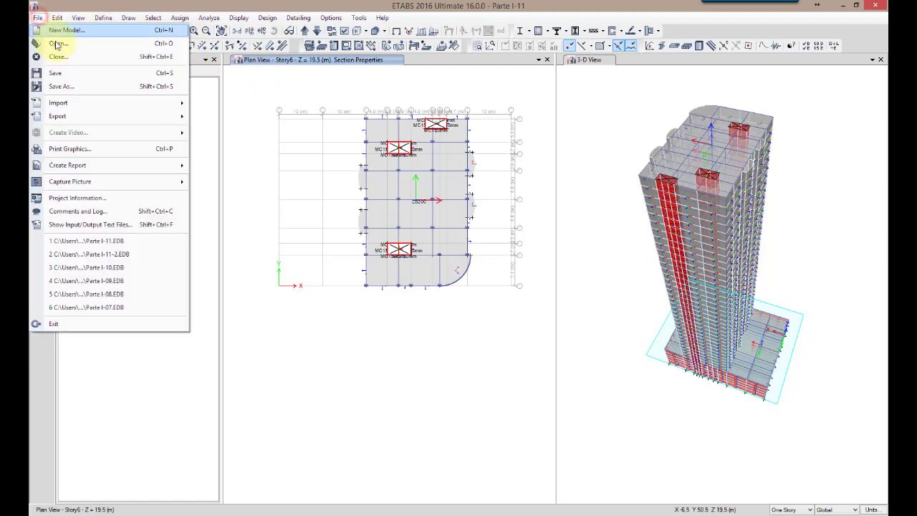
{"action": "left_click", "coordinate": [56, 74]}
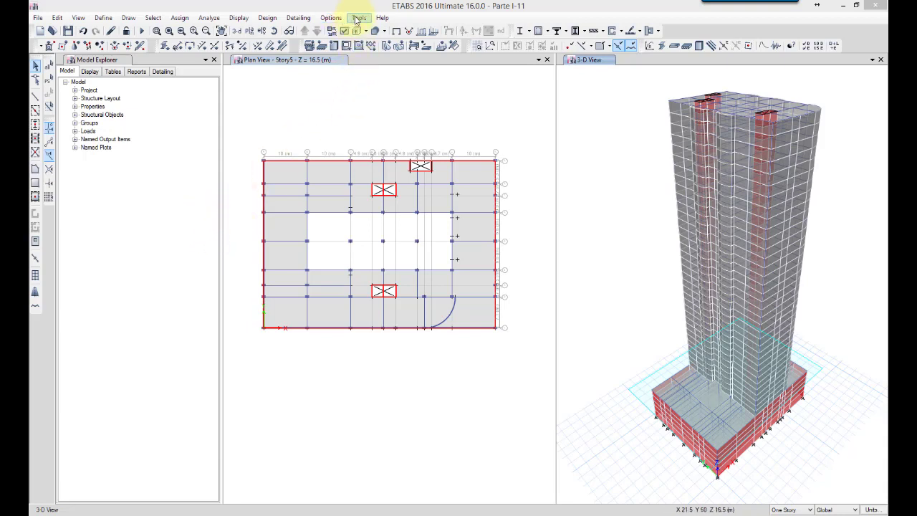
Switch the graphics mode to DirectX and check how the 3D model displays with it
{"action": "left_click", "coordinate": [332, 18]}
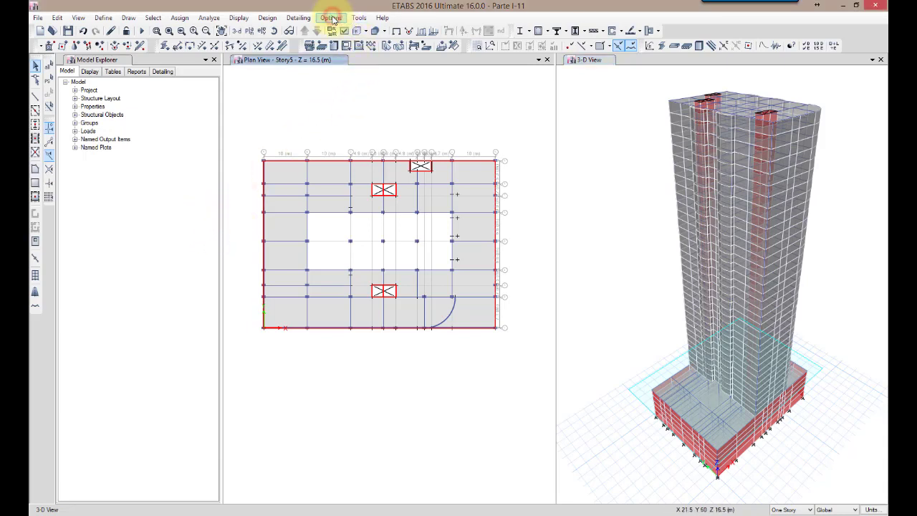
{"action": "left_click", "coordinate": [332, 18]}
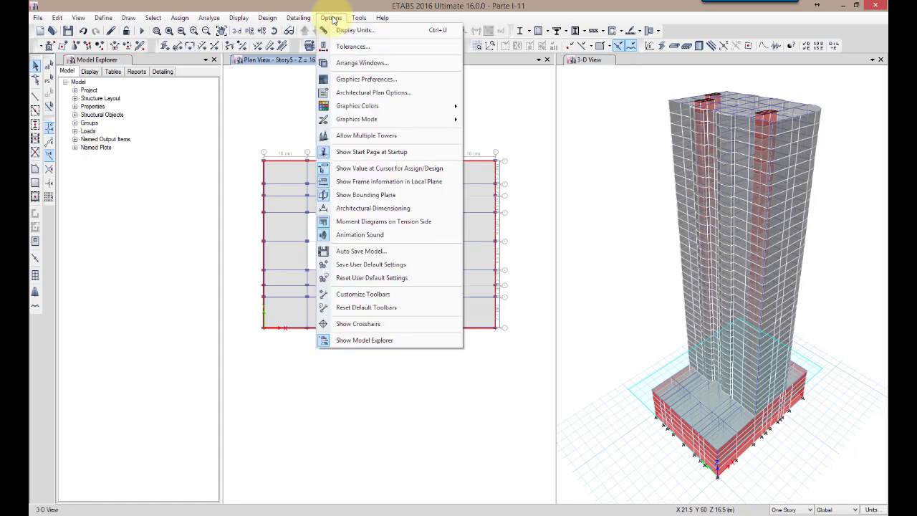
{"action": "mouse_move", "coordinate": [345, 126]}
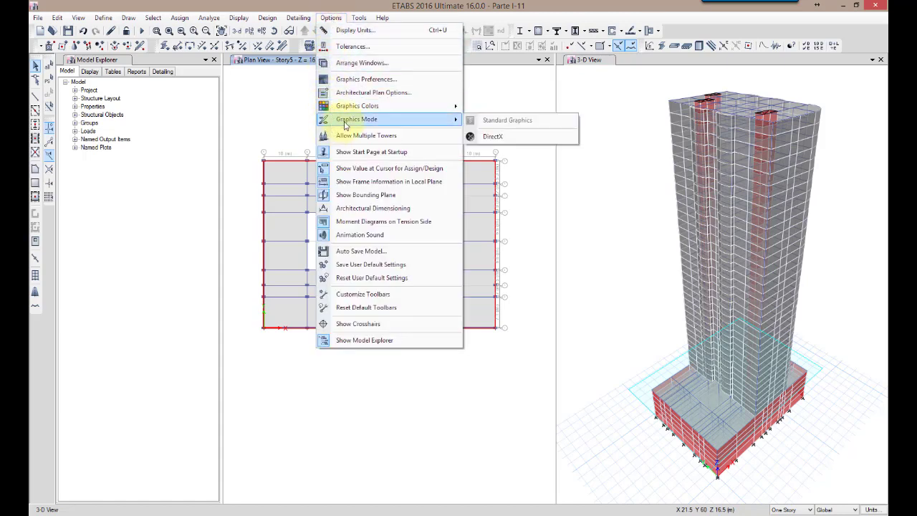
{"action": "left_click", "coordinate": [529, 137]}
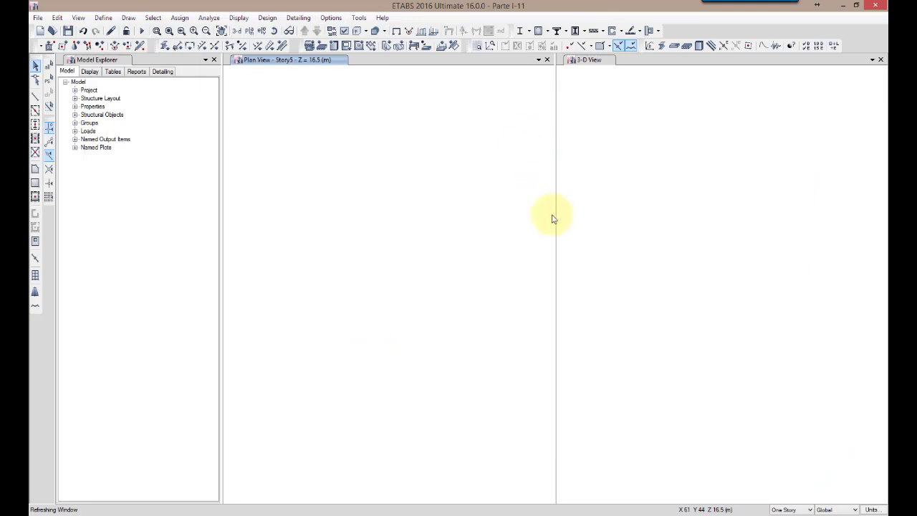
{"action": "left_click", "coordinate": [628, 255]}
{"action": "scroll", "coordinate": [630, 258], "scroll_direction": "down", "scroll_amount": 3}
{"action": "scroll", "coordinate": [631, 258], "scroll_direction": "up", "scroll_amount": 3}
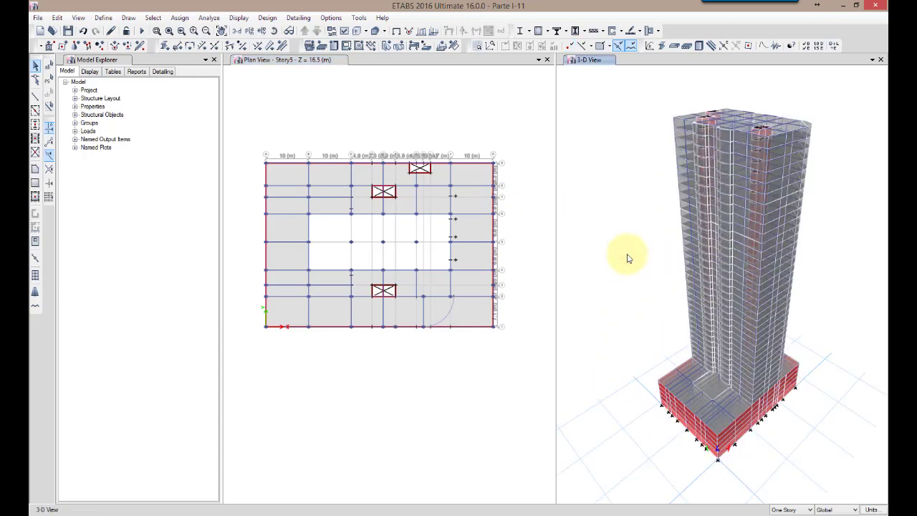
{"action": "middle_click_drag", "start_coordinate": [640, 270], "coordinate": [631, 259]}
{"action": "scroll", "coordinate": [594, 280], "scroll_direction": "down", "scroll_amount": 2}
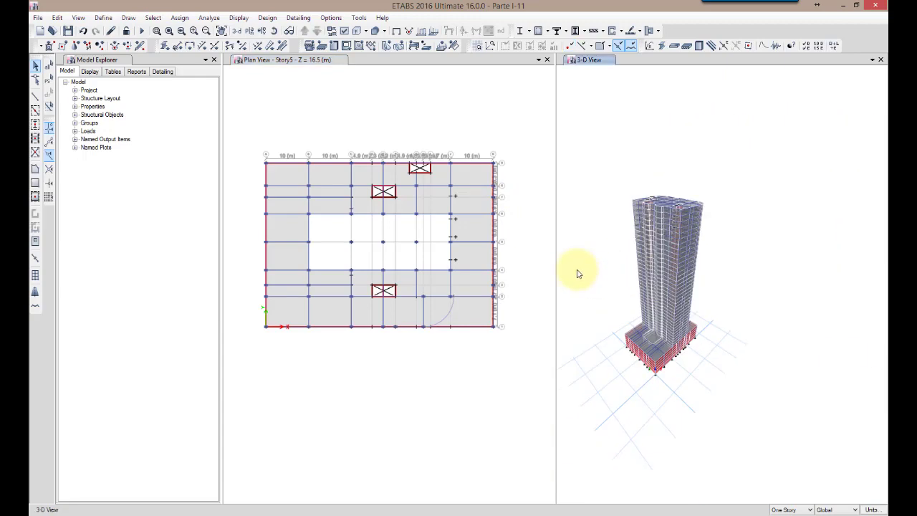
{"action": "scroll", "coordinate": [603, 294], "scroll_direction": "up", "scroll_amount": 3}
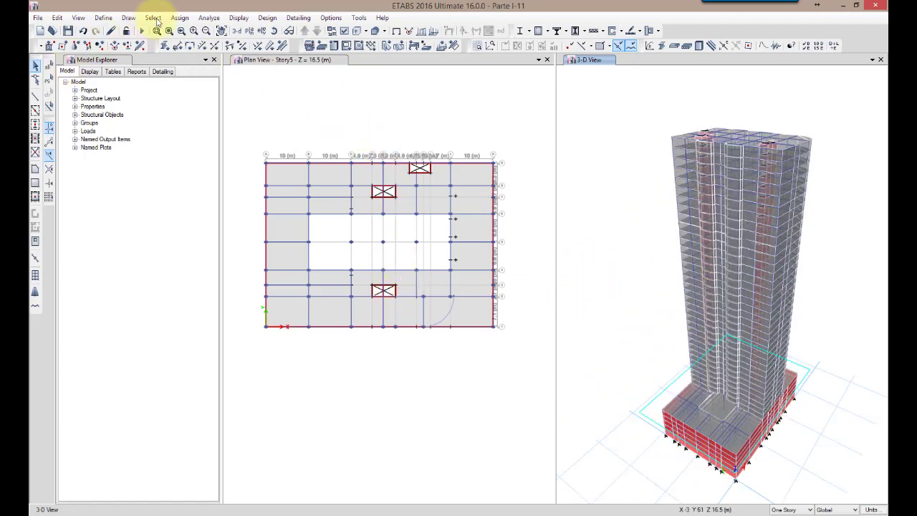
Open the load case run settings and set all load cases to Do Not Run
{"action": "left_click", "coordinate": [209, 18]}
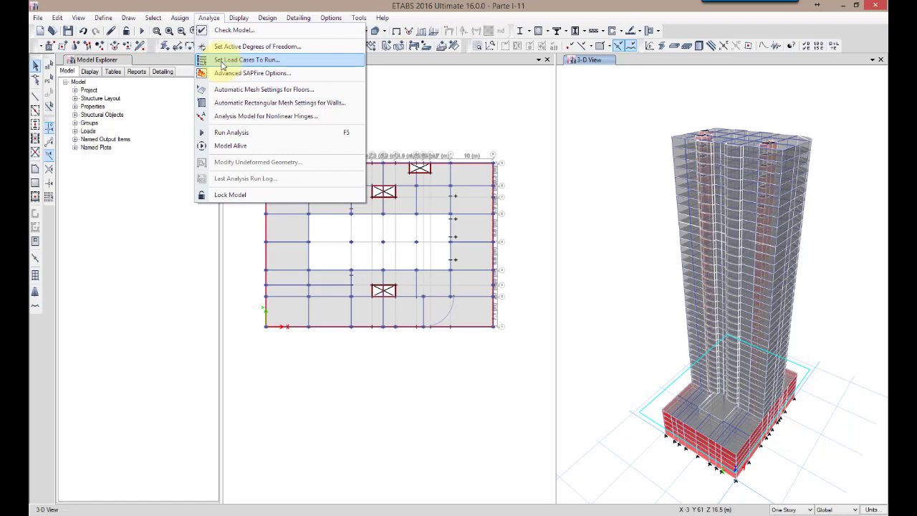
{"action": "left_click", "coordinate": [279, 61]}
{"action": "left_click", "coordinate": [620, 210]}
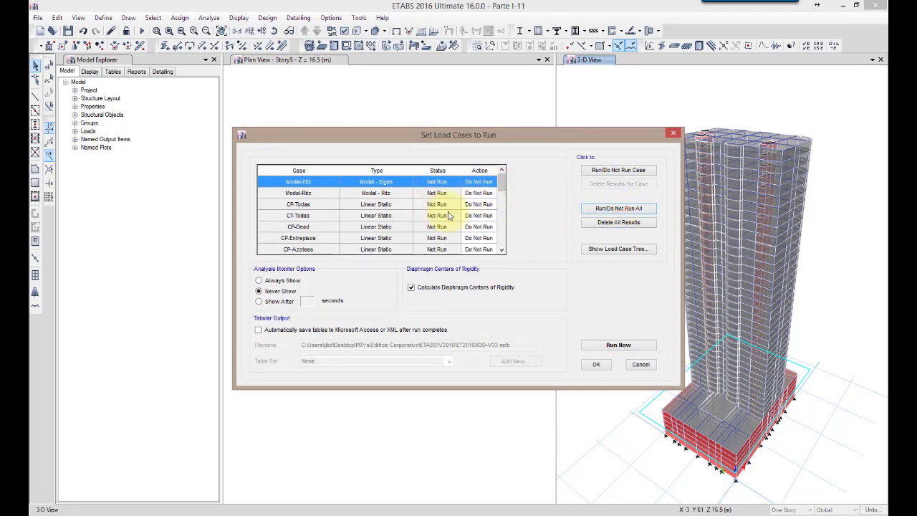
Set the load cases CP-Dead, CP-Entrepisos, CP-Azoteas, CT-EntrepisosR and CT-Azoteas to Run and accept the run settings
{"action": "left_click", "coordinate": [482, 228]}
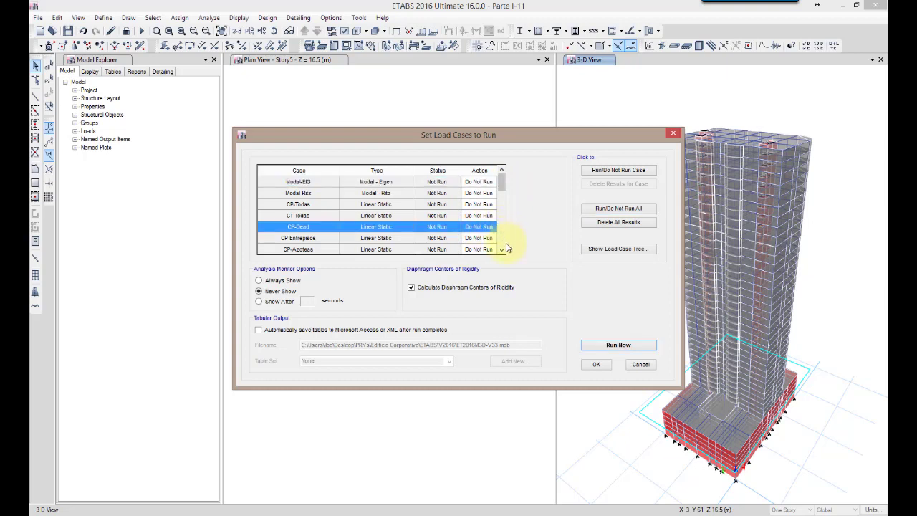
{"action": "left_click", "coordinate": [501, 251]}
{"action": "left_click", "coordinate": [502, 251]}
{"action": "left_click", "coordinate": [501, 250]}
{"action": "left_click", "coordinate": [501, 251]}
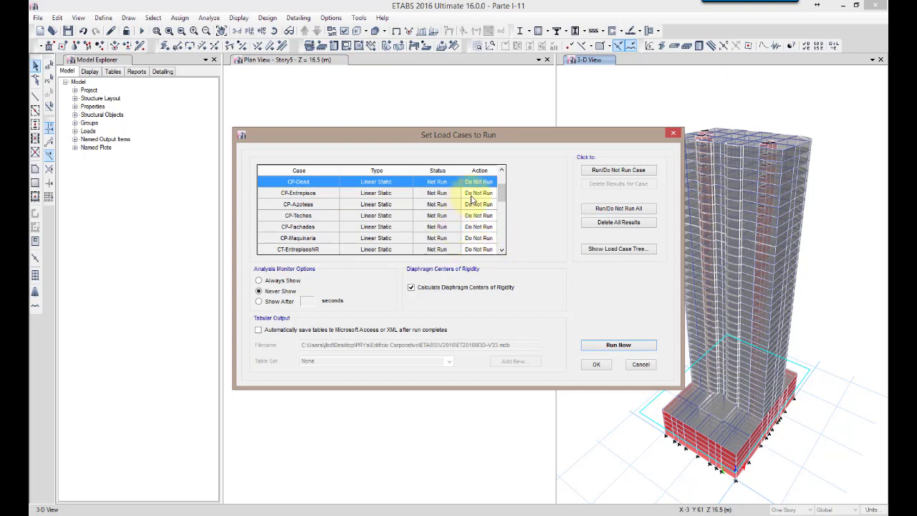
{"action": "left_click", "coordinate": [478, 193], "text": "shift"}
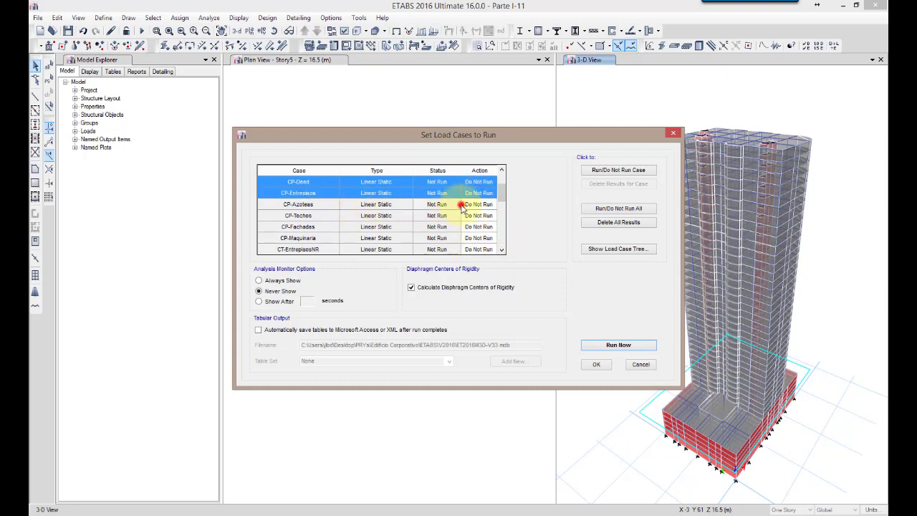
{"action": "left_click", "coordinate": [459, 204], "text": "shift"}
{"action": "left_click", "coordinate": [502, 250]}
{"action": "left_click", "coordinate": [502, 250]}
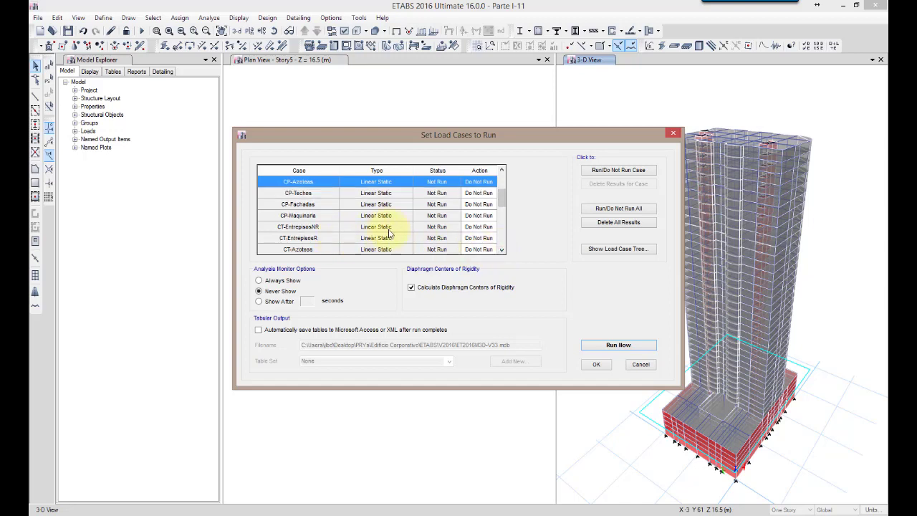
{"action": "left_click", "coordinate": [485, 240], "text": "ctrl"}
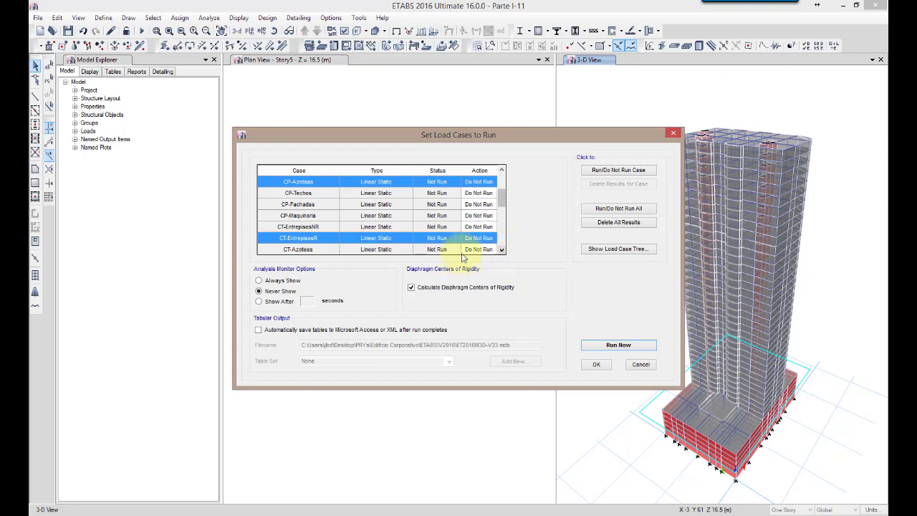
{"action": "left_click", "coordinate": [476, 250], "text": "ctrl"}
{"action": "left_click", "coordinate": [504, 251]}
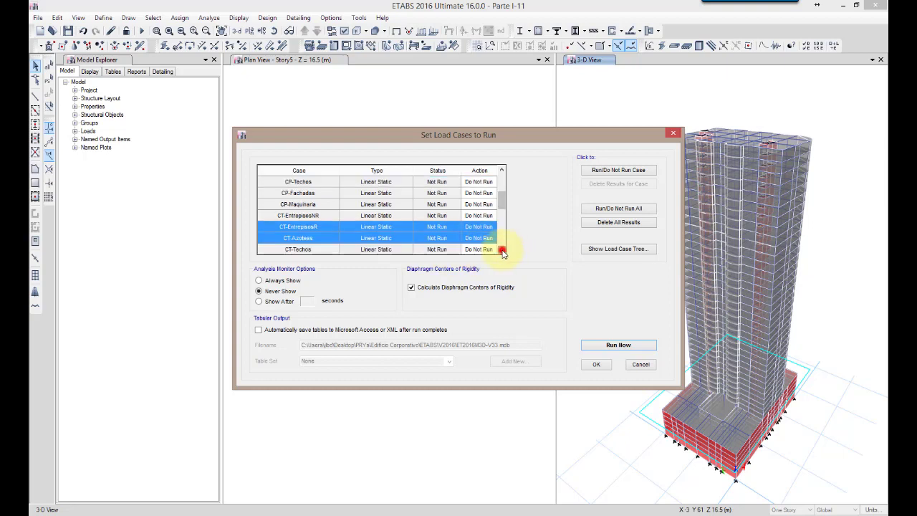
{"action": "left_click", "coordinate": [504, 251]}
{"action": "left_click", "coordinate": [504, 250]}
{"action": "left_click", "coordinate": [613, 171]}
{"action": "left_click_drag", "start_coordinate": [503, 208], "coordinate": [503, 180]}
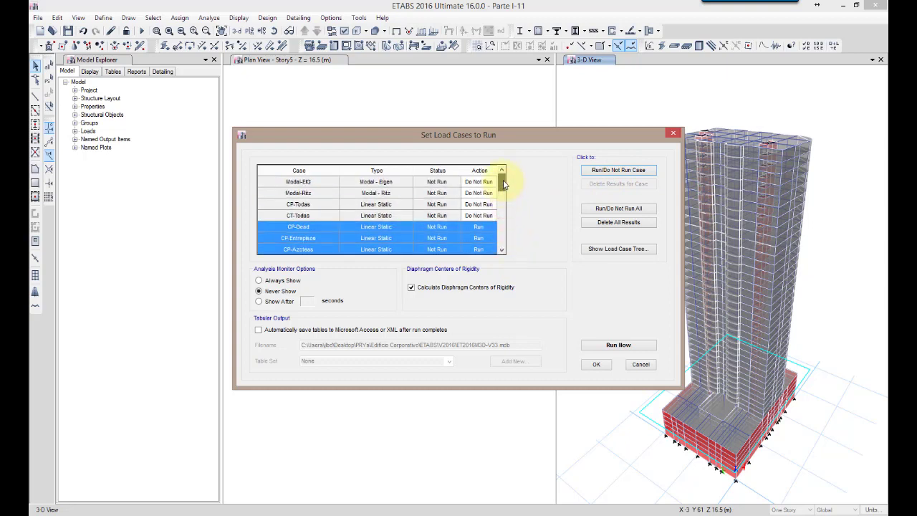
{"action": "left_click", "coordinate": [597, 365]}
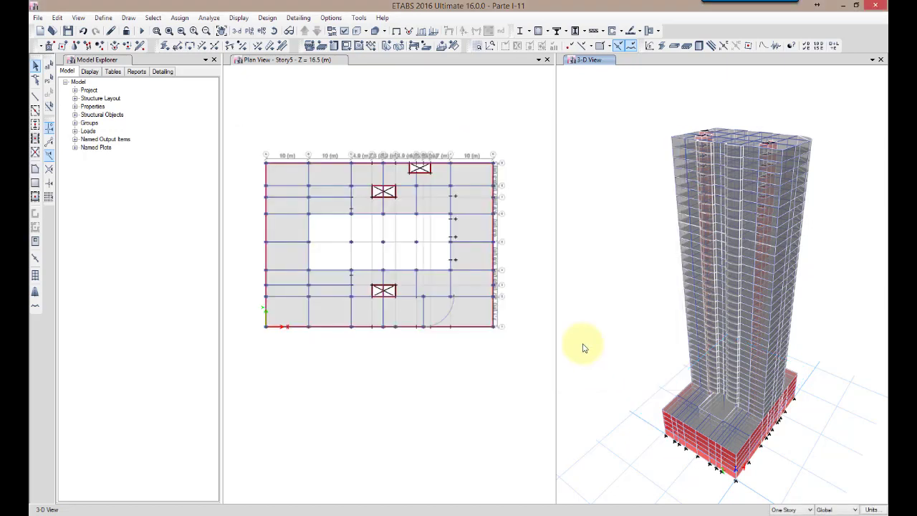
Run the analysis and inspect the CP-Dead displacements at the tower's upper stories in the 3D view
{"action": "left_click", "coordinate": [143, 31]}
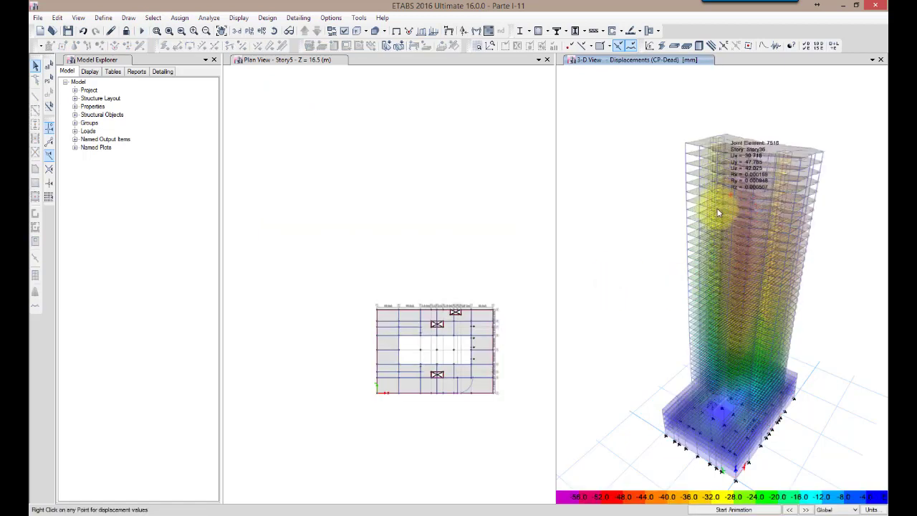
{"action": "scroll", "coordinate": [731, 151], "scroll_direction": "up", "scroll_amount": 5}
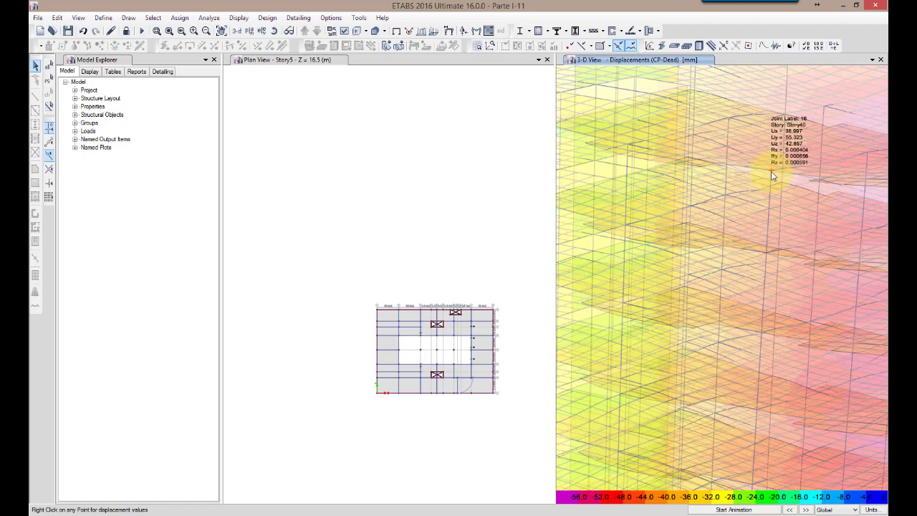
{"action": "scroll", "coordinate": [771, 171], "scroll_direction": "down", "scroll_amount": 5}
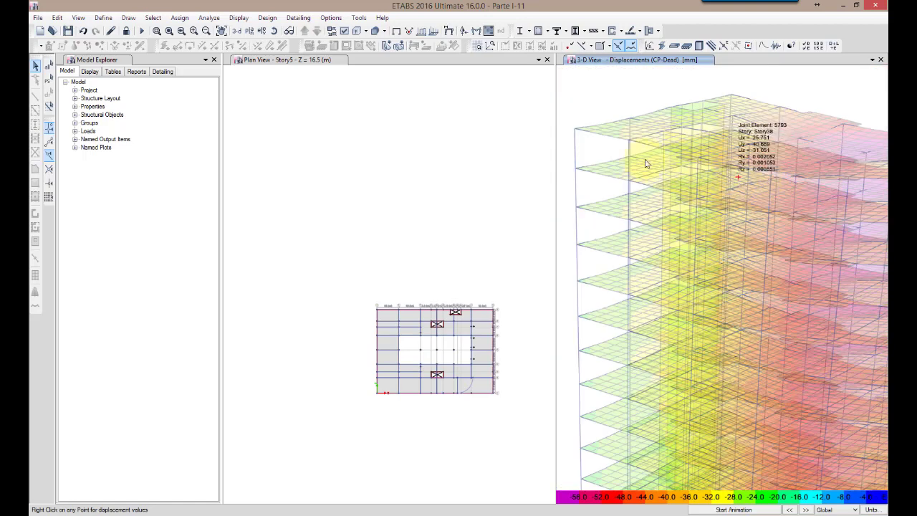
{"action": "scroll", "coordinate": [630, 141], "scroll_direction": "up", "scroll_amount": 5}
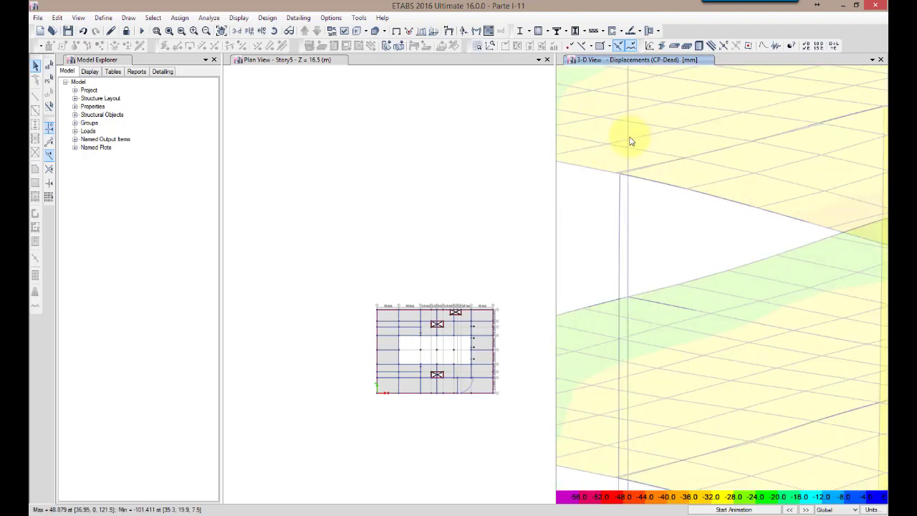
Inspect the CP-Dead joint displacements at the Story40 corners and along the roof slab edge in the 3D view
{"action": "mouse_move", "coordinate": [621, 177]}
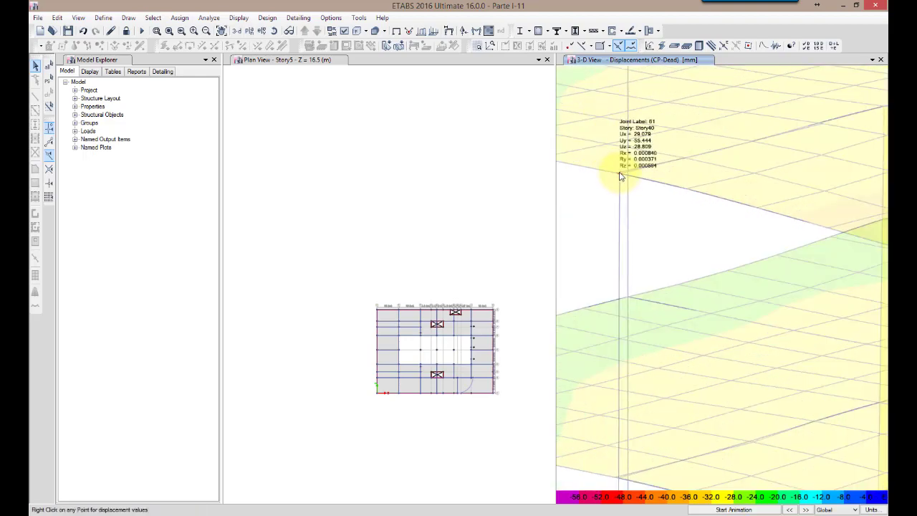
{"action": "scroll", "coordinate": [622, 177], "scroll_direction": "down", "scroll_amount": 5}
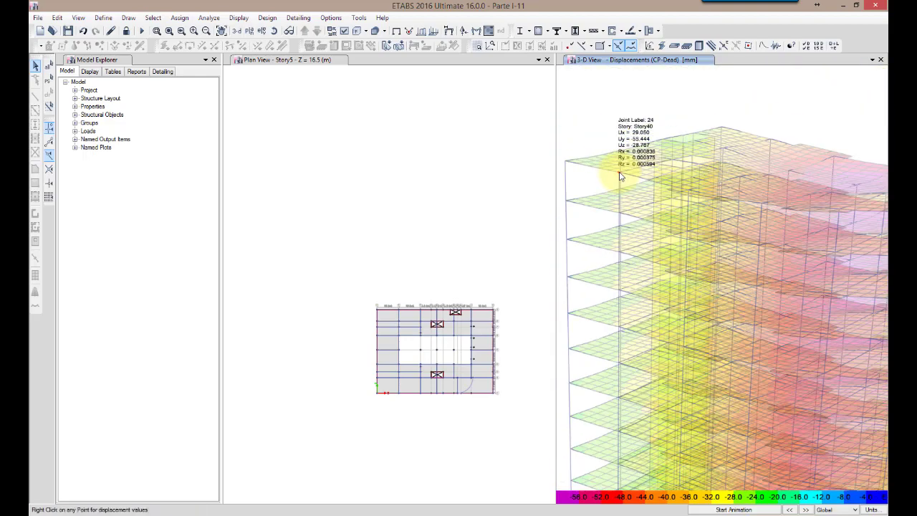
{"action": "mouse_move", "coordinate": [568, 166]}
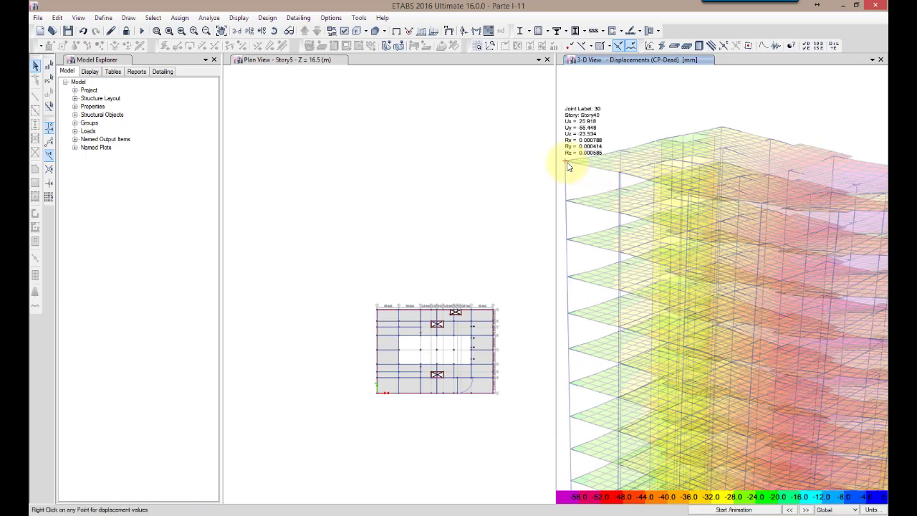
{"action": "scroll", "coordinate": [581, 186], "scroll_direction": "down", "scroll_amount": 5}
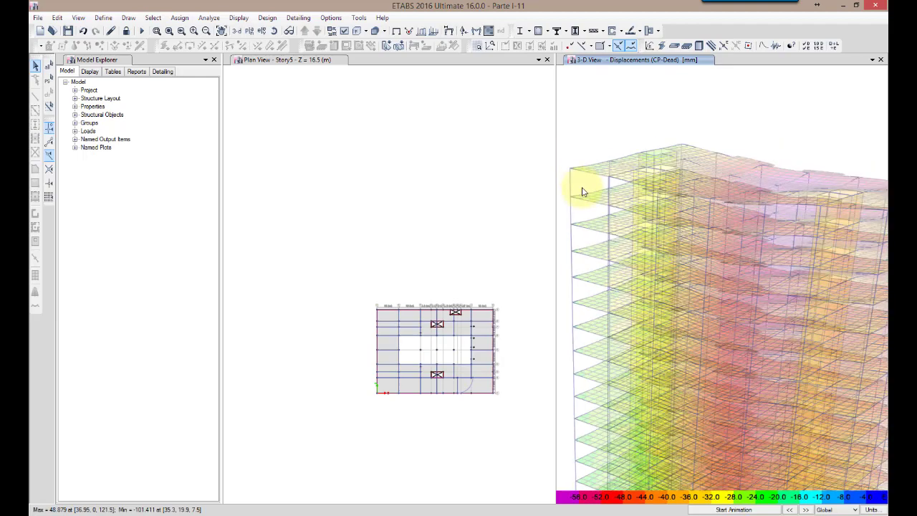
{"action": "mouse_move", "coordinate": [654, 199]}
{"action": "scroll", "coordinate": [654, 197], "scroll_direction": "up", "scroll_amount": 5}
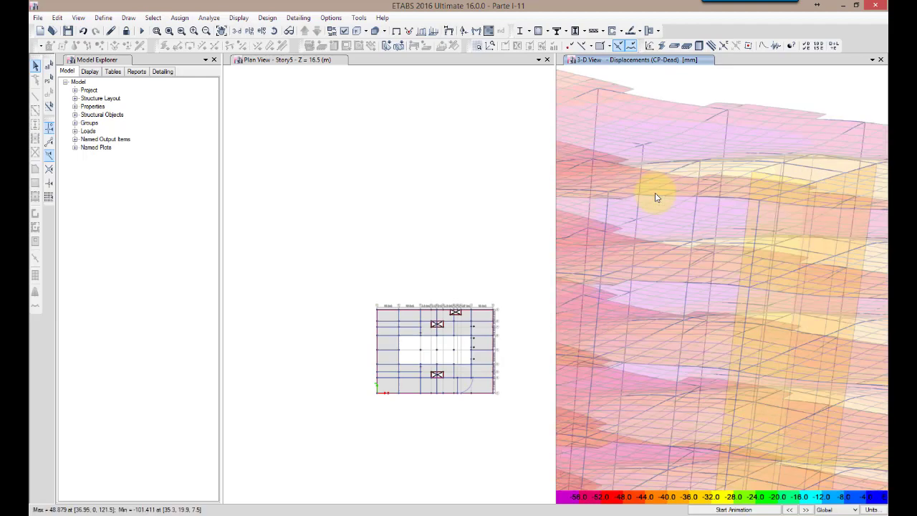
{"action": "mouse_move", "coordinate": [589, 184]}
{"action": "scroll", "coordinate": [581, 182], "scroll_direction": "up", "scroll_amount": 5}
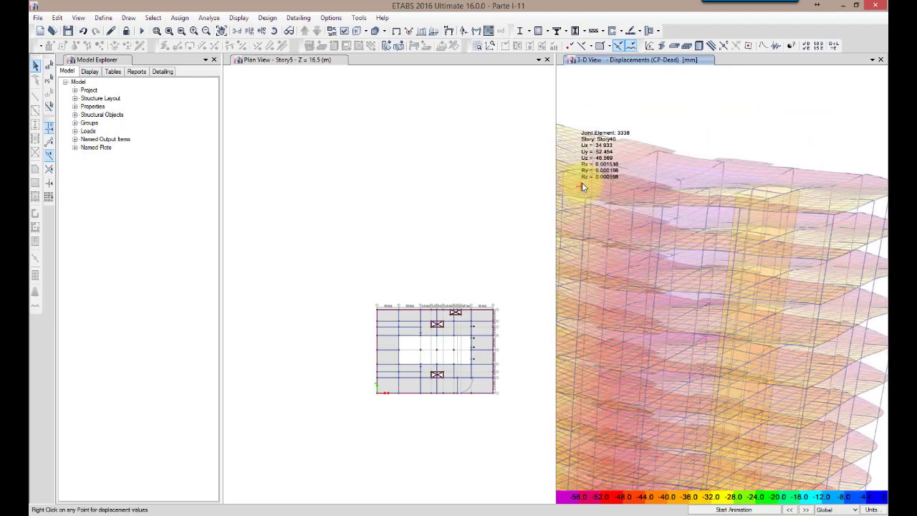
{"action": "mouse_move", "coordinate": [592, 219]}
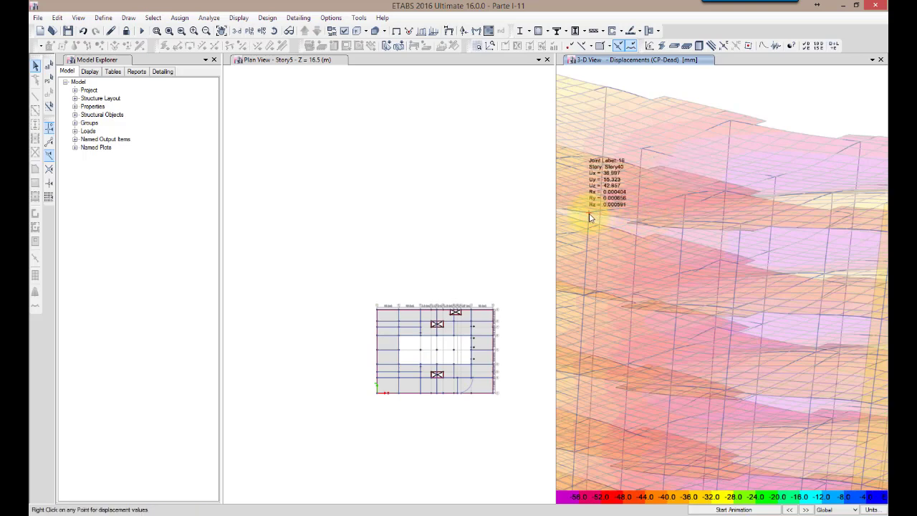
{"action": "scroll", "coordinate": [709, 330], "scroll_direction": "down", "scroll_amount": 10}
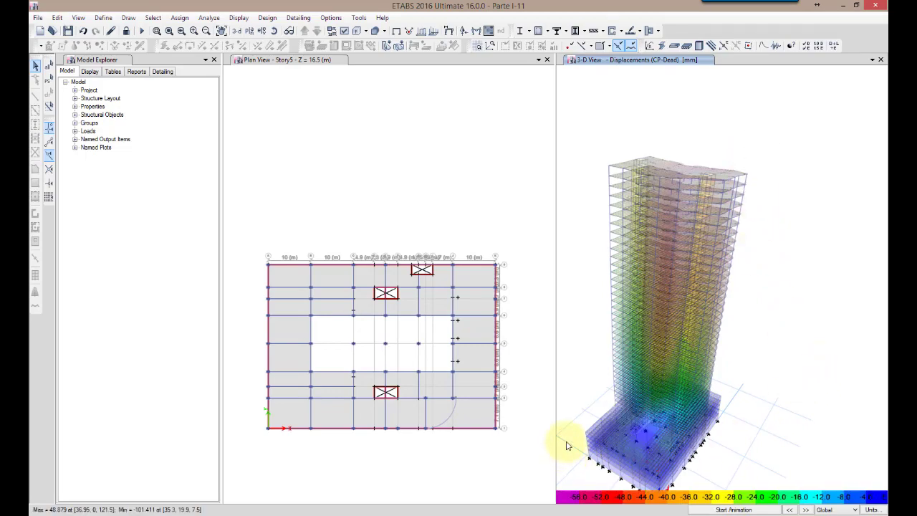
Examine the tower's overall CP-Dead deformed shape from several sides and close up at the base
{"action": "middle_click_drag", "start_coordinate": [577, 380], "coordinate": [826, 389], "text": "shift"}
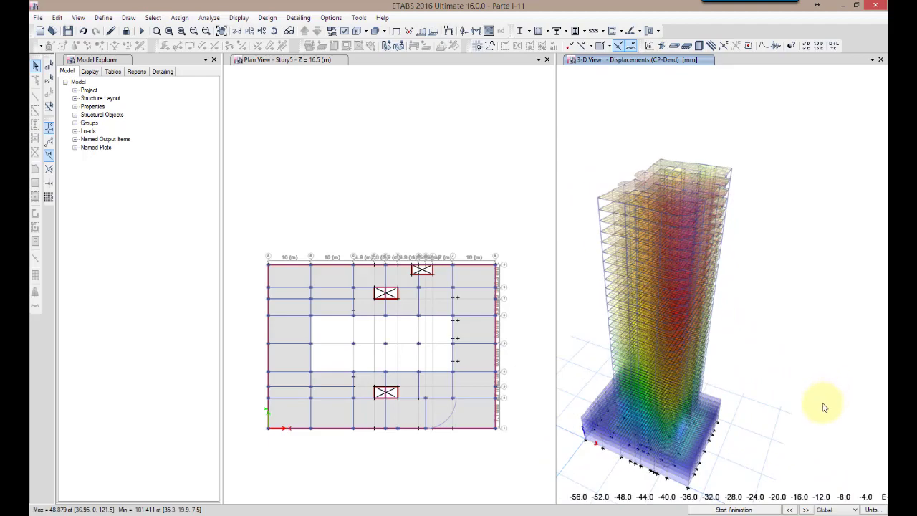
{"action": "middle_click_drag", "start_coordinate": [606, 473], "coordinate": [717, 479], "text": "shift"}
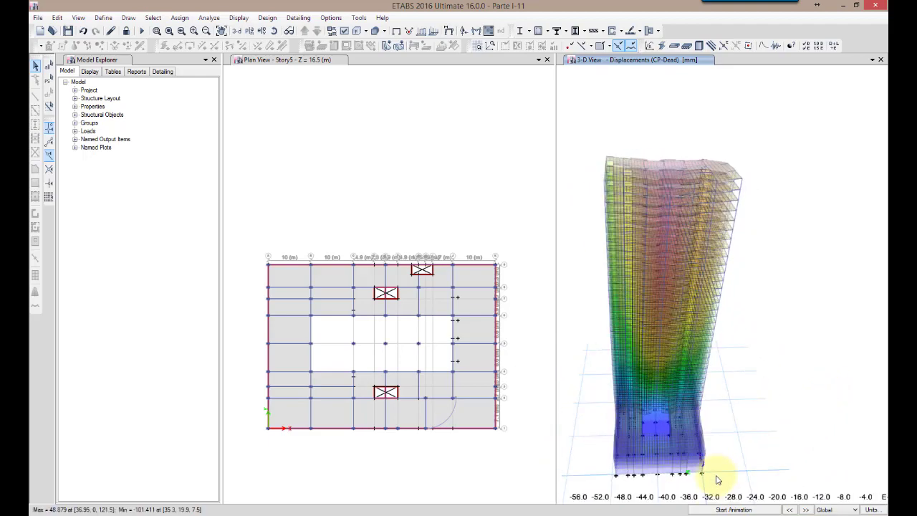
{"action": "scroll", "coordinate": [716, 479], "scroll_direction": "up", "scroll_amount": 3}
{"action": "scroll", "coordinate": [757, 426], "scroll_direction": "down", "scroll_amount": 3}
{"action": "middle_click_drag", "start_coordinate": [771, 430], "coordinate": [749, 429], "text": "shift"}
{"action": "scroll", "coordinate": [749, 430], "scroll_direction": "up", "scroll_amount": 3}
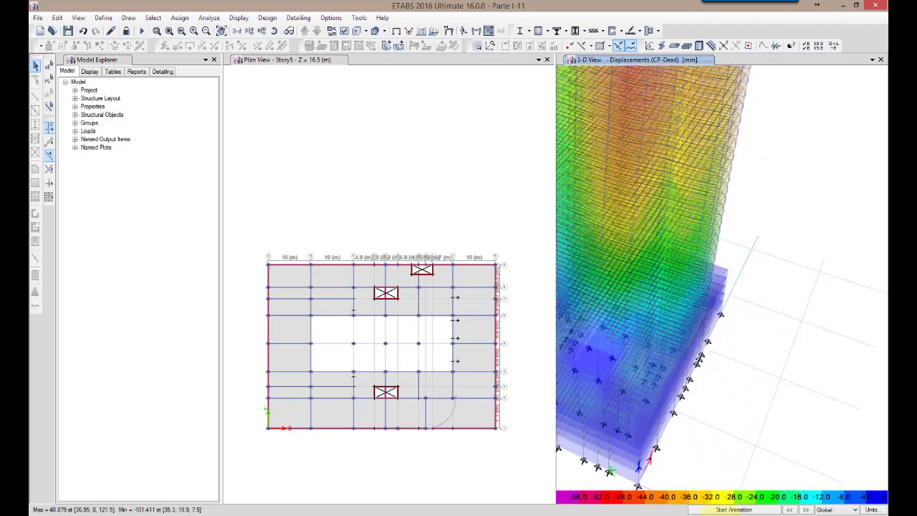
{"action": "scroll", "coordinate": [733, 459], "scroll_direction": "down", "scroll_amount": 3}
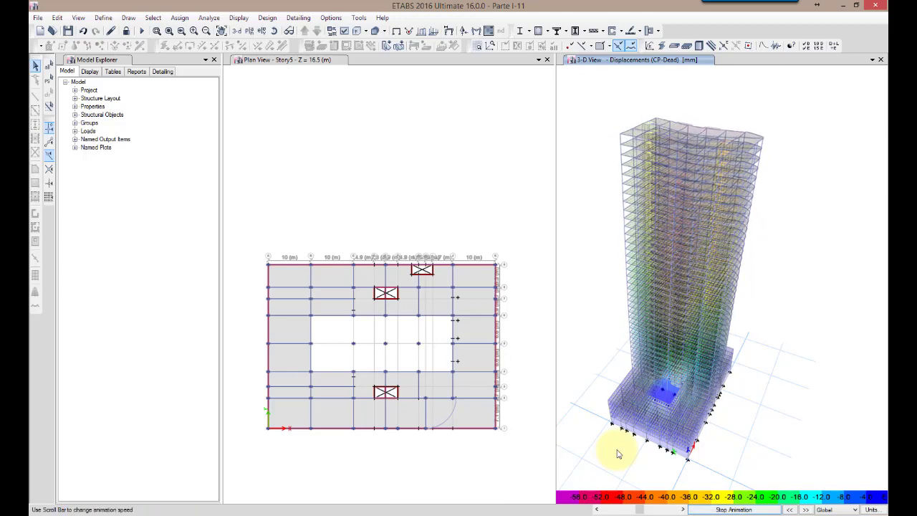
Stop the displacement animation and turn off the animation sound
{"action": "left_click", "coordinate": [742, 509]}
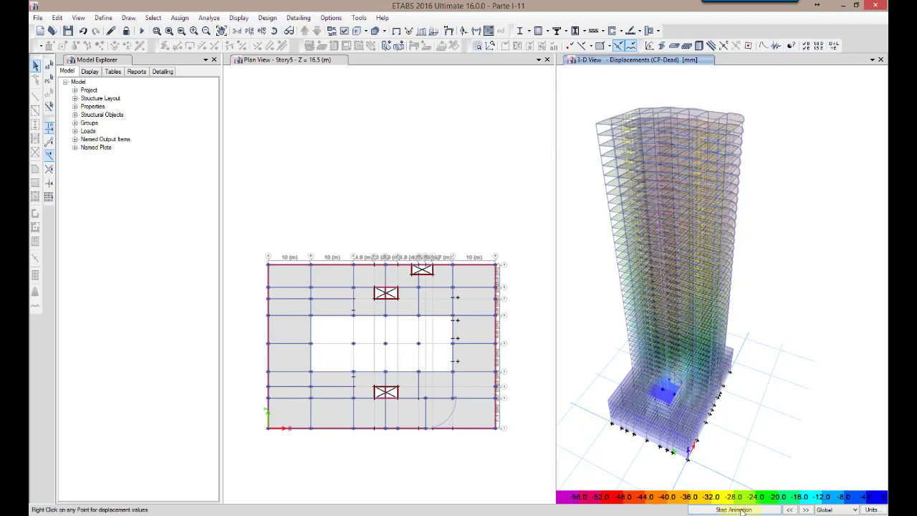
{"action": "left_click", "coordinate": [361, 18]}
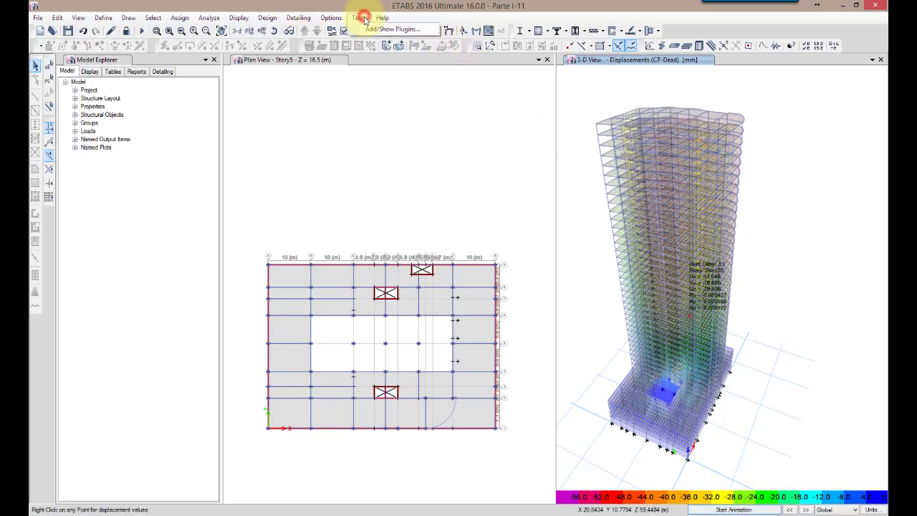
{"action": "mouse_move", "coordinate": [331, 18]}
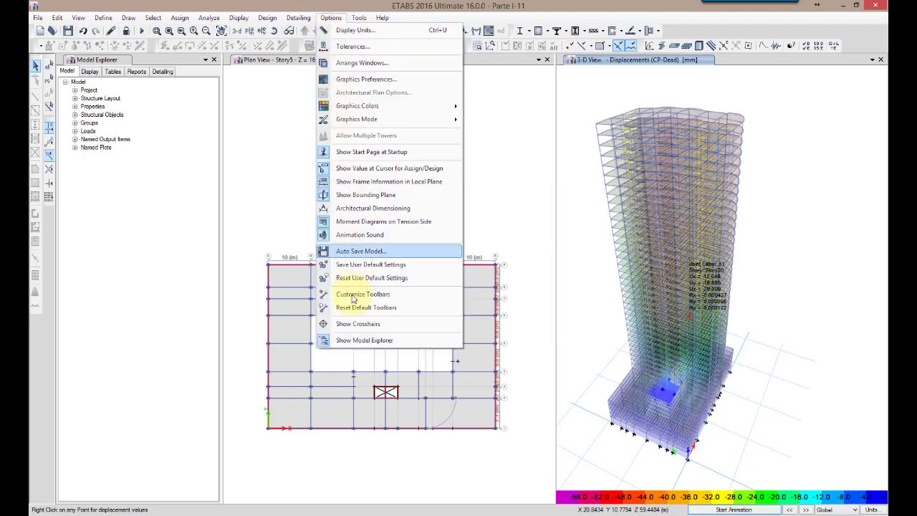
{"action": "left_click", "coordinate": [323, 235]}
Animate the CP-Dead displacements, examine the motion from the sides, from above and near the base, and stop the animation
{"action": "left_click", "coordinate": [734, 510]}
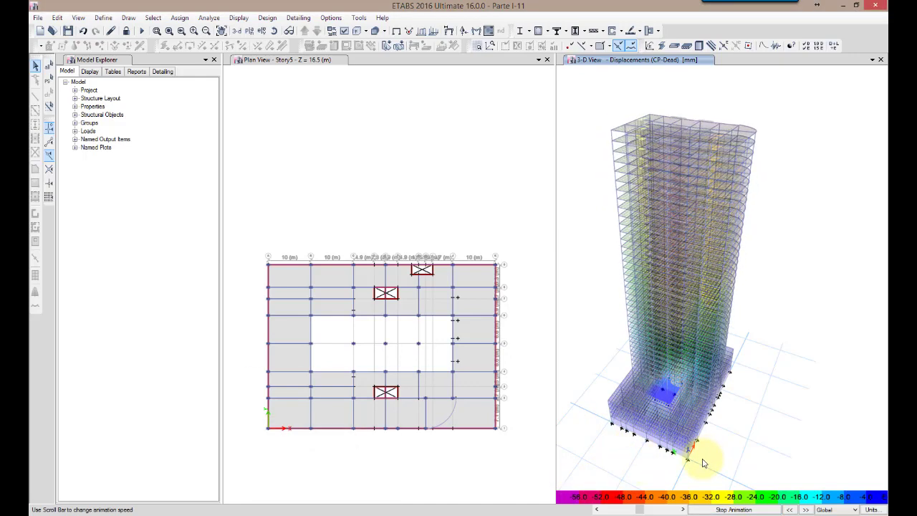
{"action": "middle_click_drag", "start_coordinate": [694, 458], "coordinate": [668, 460]}
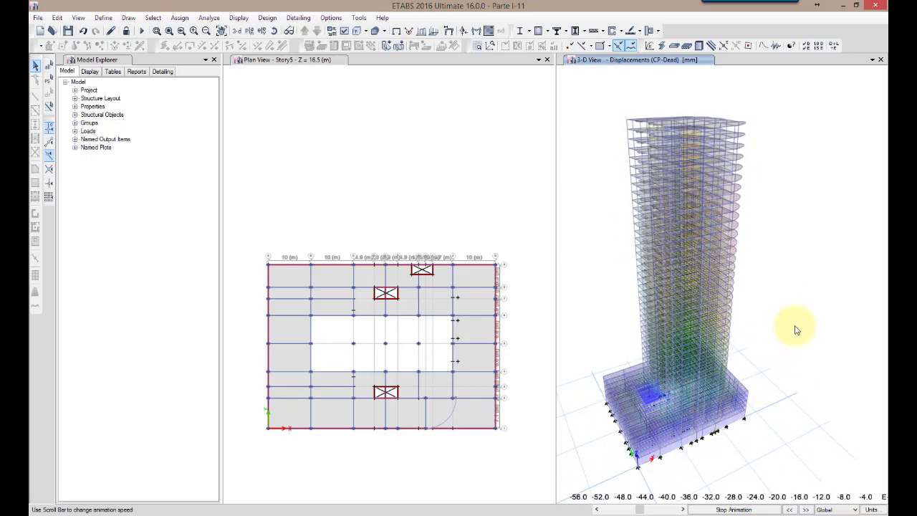
{"action": "middle_click_drag", "start_coordinate": [809, 307], "coordinate": [778, 436], "text": "shift"}
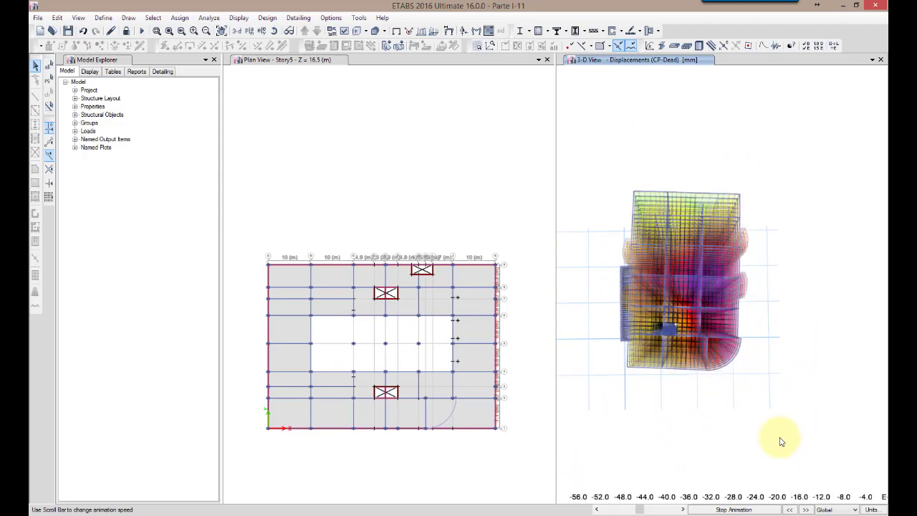
{"action": "middle_click_drag", "start_coordinate": [759, 440], "coordinate": [727, 442], "text": "shift"}
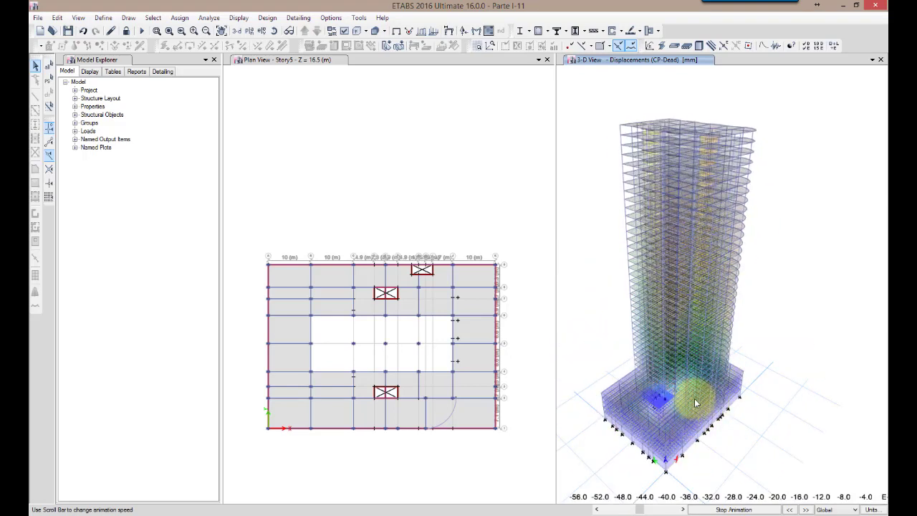
{"action": "scroll", "coordinate": [694, 390], "scroll_direction": "up", "scroll_amount": 4}
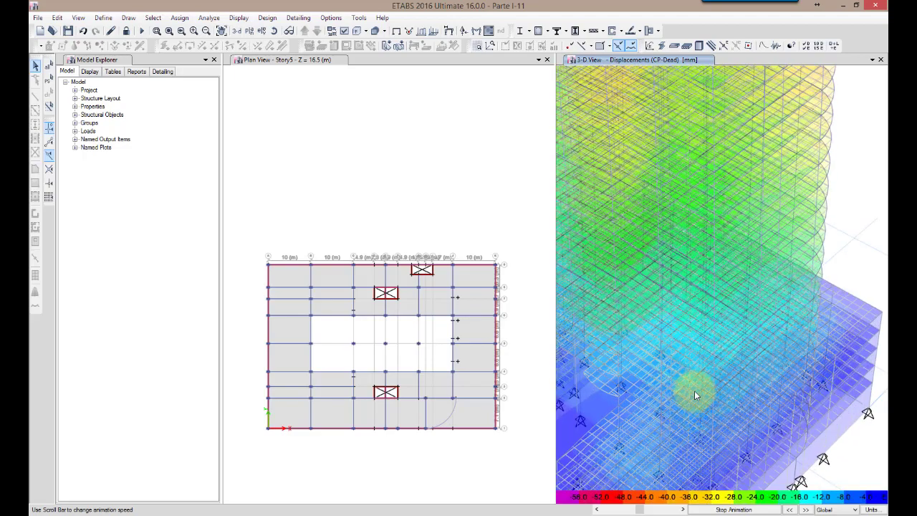
{"action": "scroll", "coordinate": [694, 390], "scroll_direction": "up", "scroll_amount": 3}
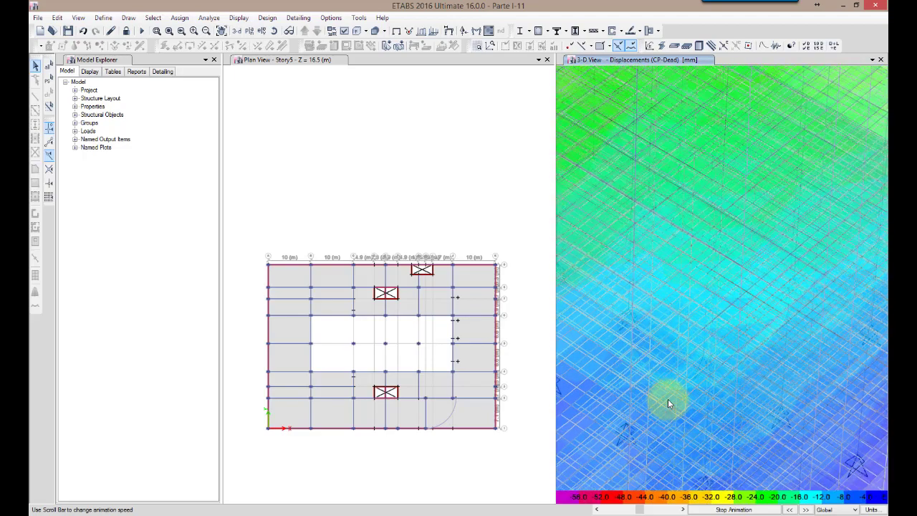
{"action": "middle_click_drag", "start_coordinate": [667, 399], "coordinate": [715, 362]}
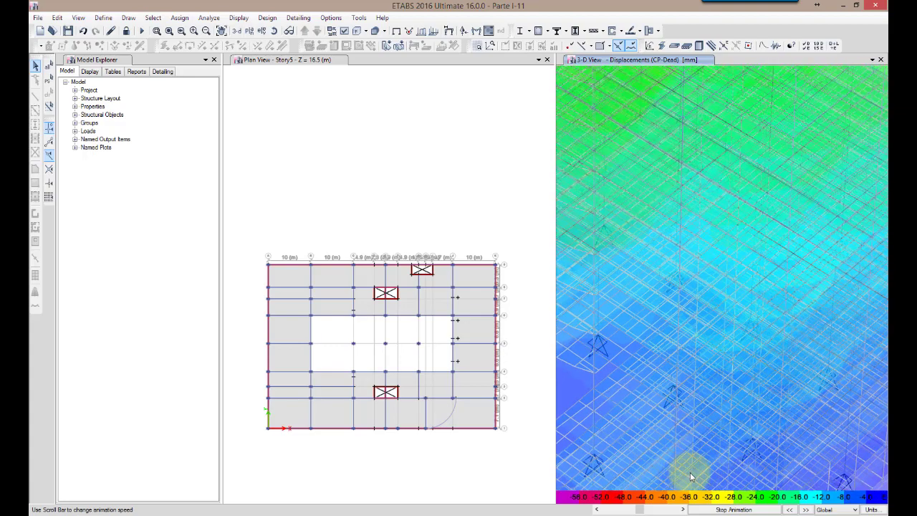
{"action": "left_click", "coordinate": [741, 509]}
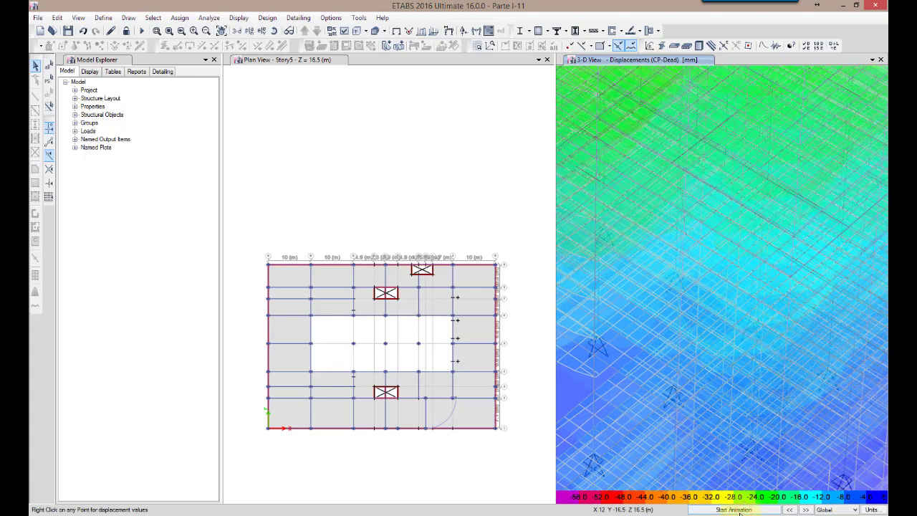
Restore the full 3D view and save the model as a new file named Parte I-12.EDB
{"action": "left_click", "coordinate": [170, 32]}
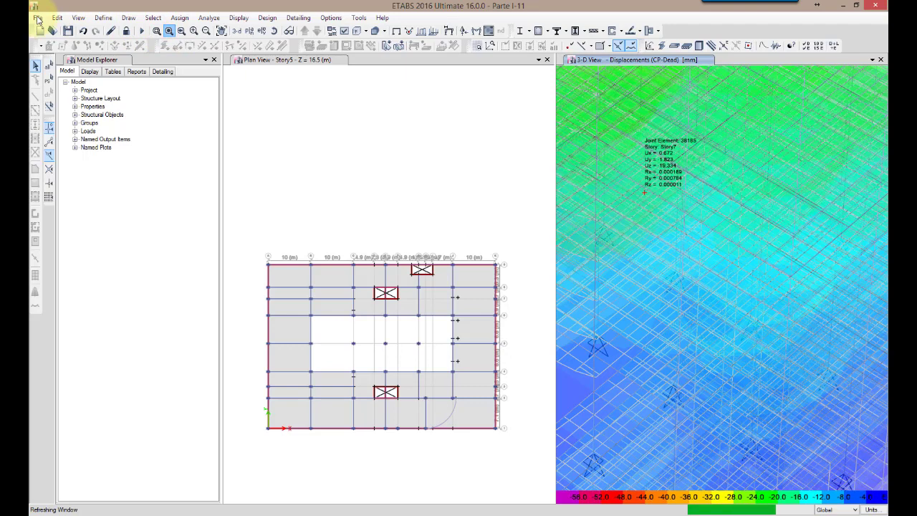
{"action": "left_click", "coordinate": [37, 18]}
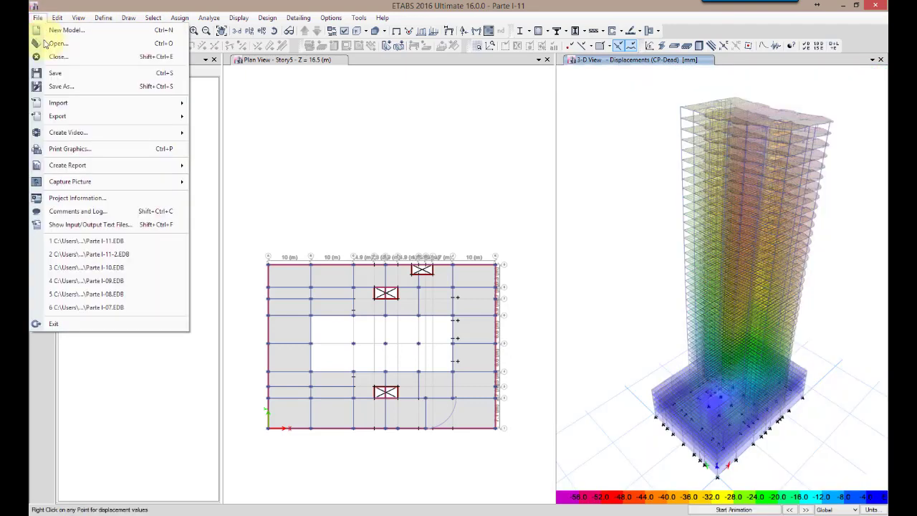
{"action": "left_click", "coordinate": [63, 86]}
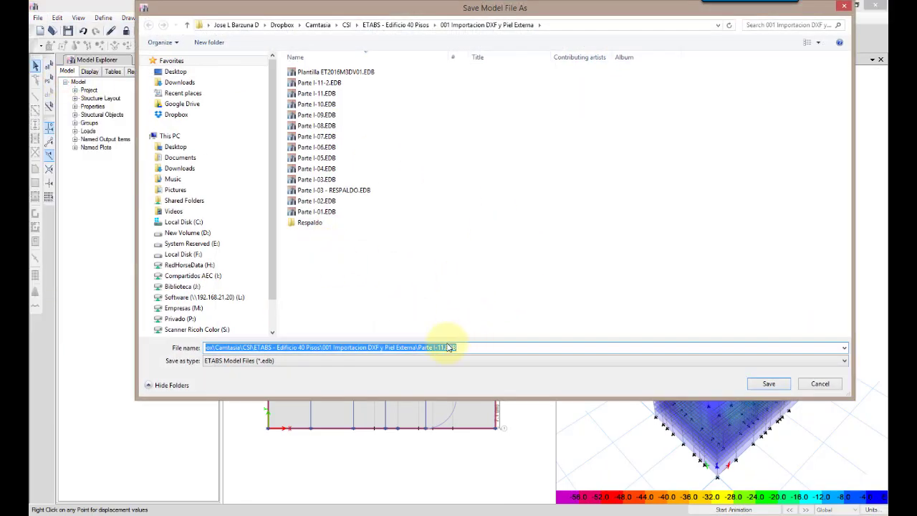
{"action": "left_click", "coordinate": [442, 348]}
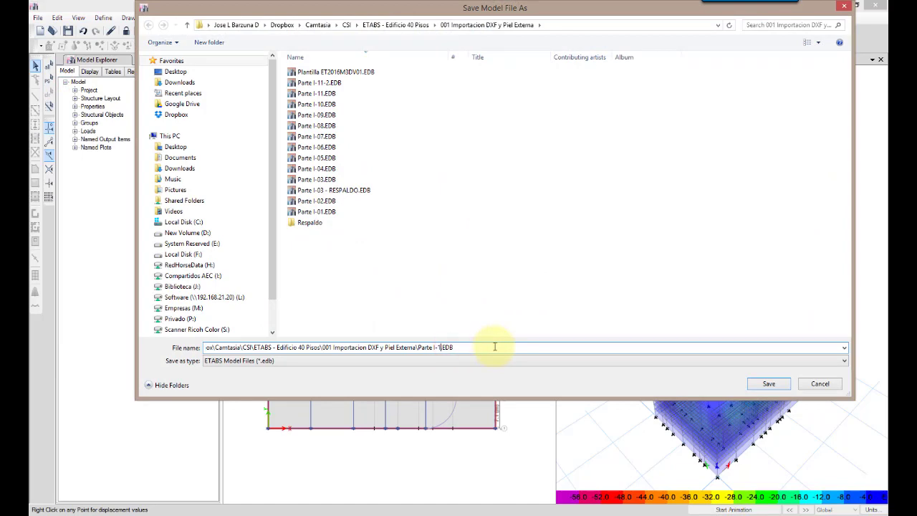
{"action": "left_click", "coordinate": [774, 383]}
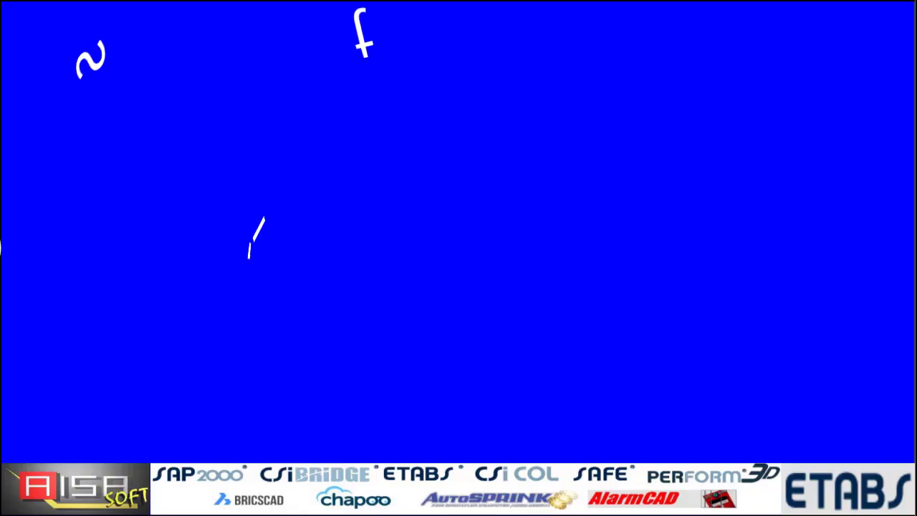